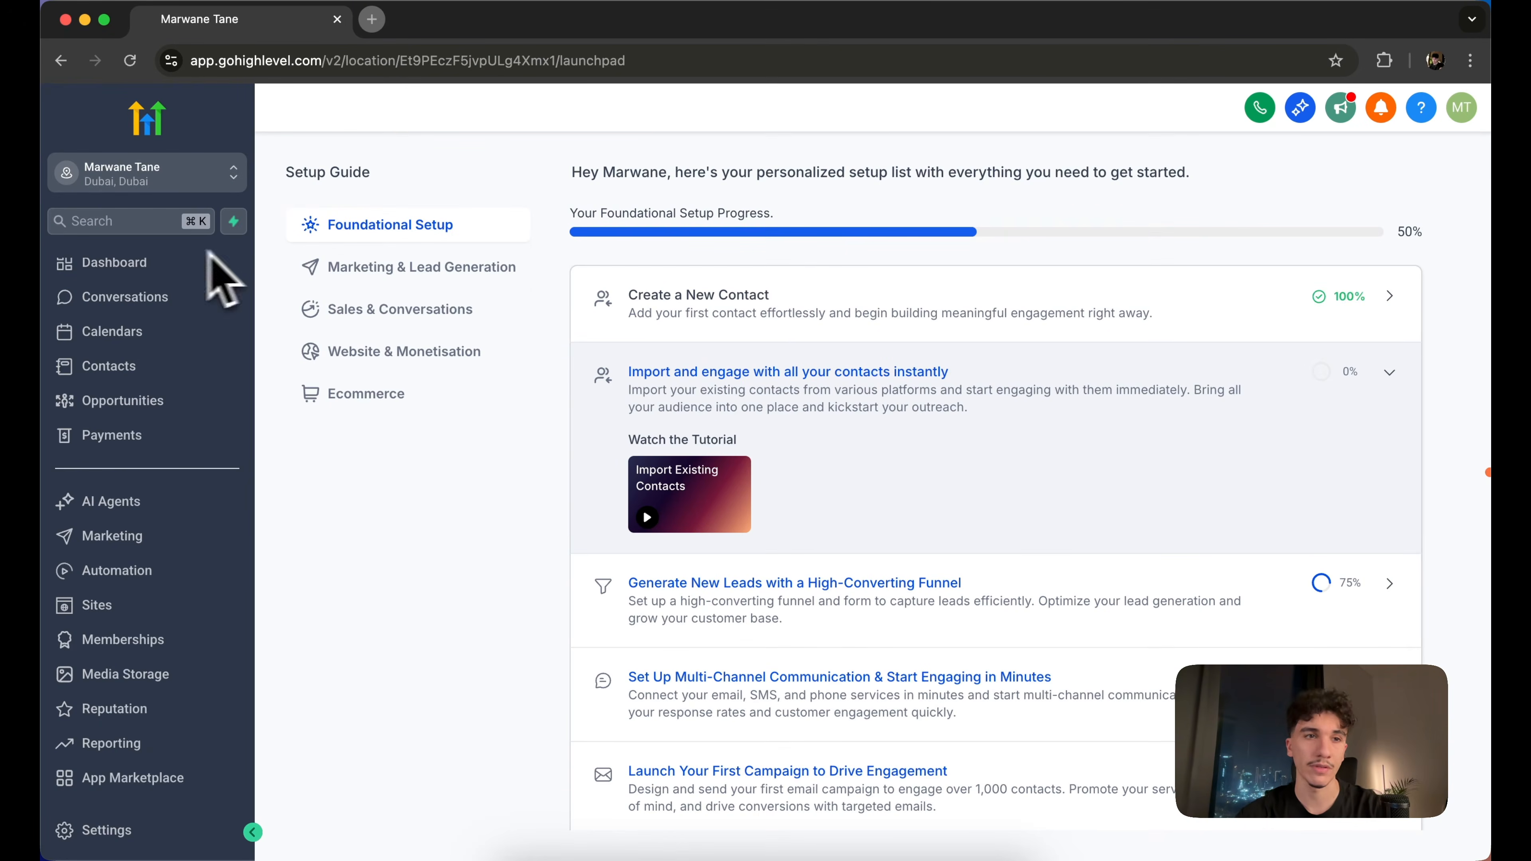
scroll(72, 289, up, 2)
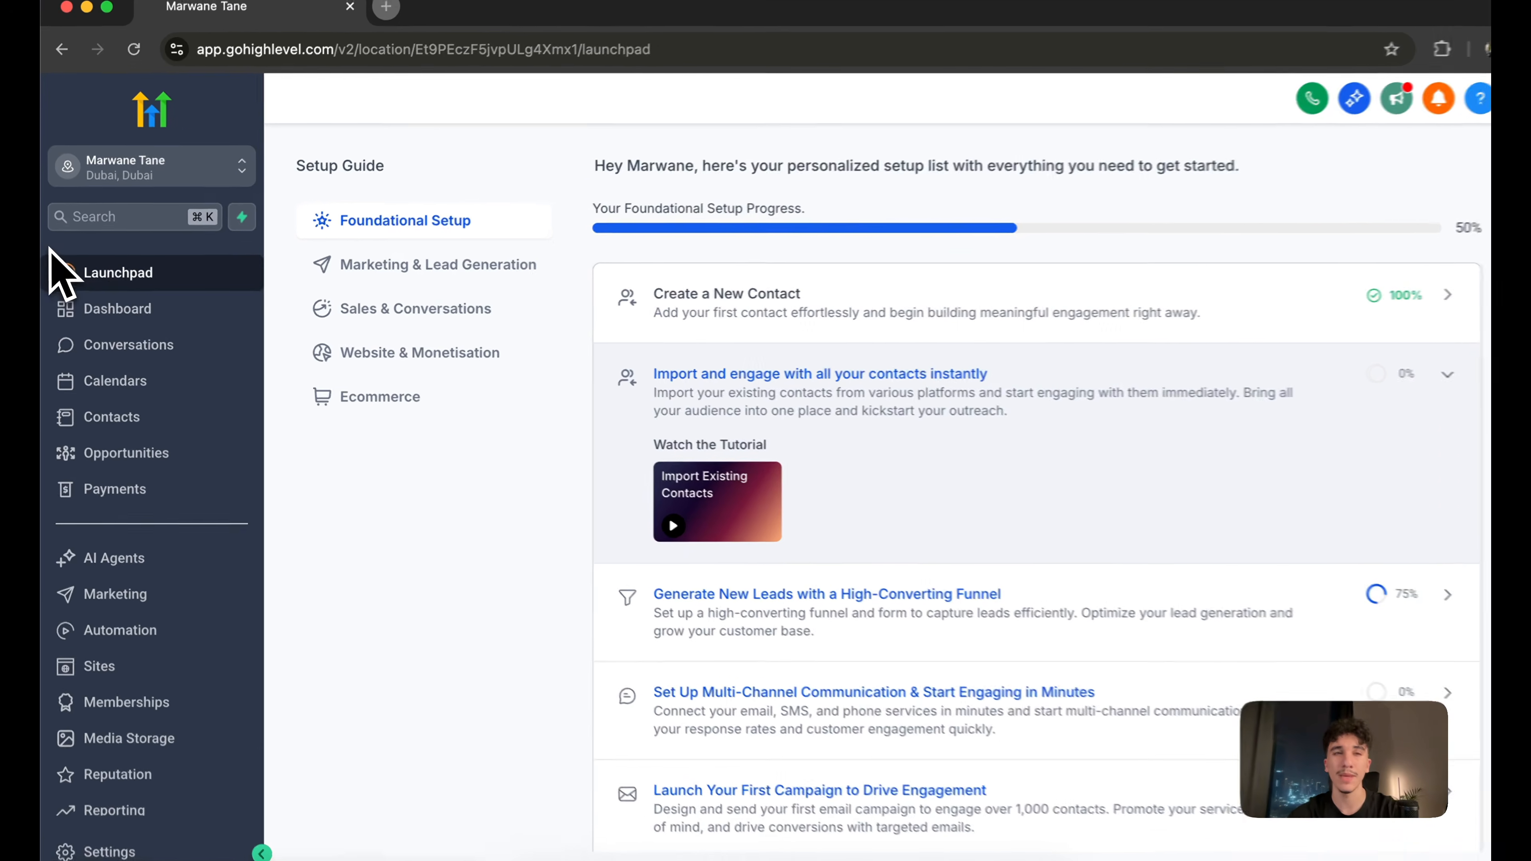
scroll(68, 494, down, 2)
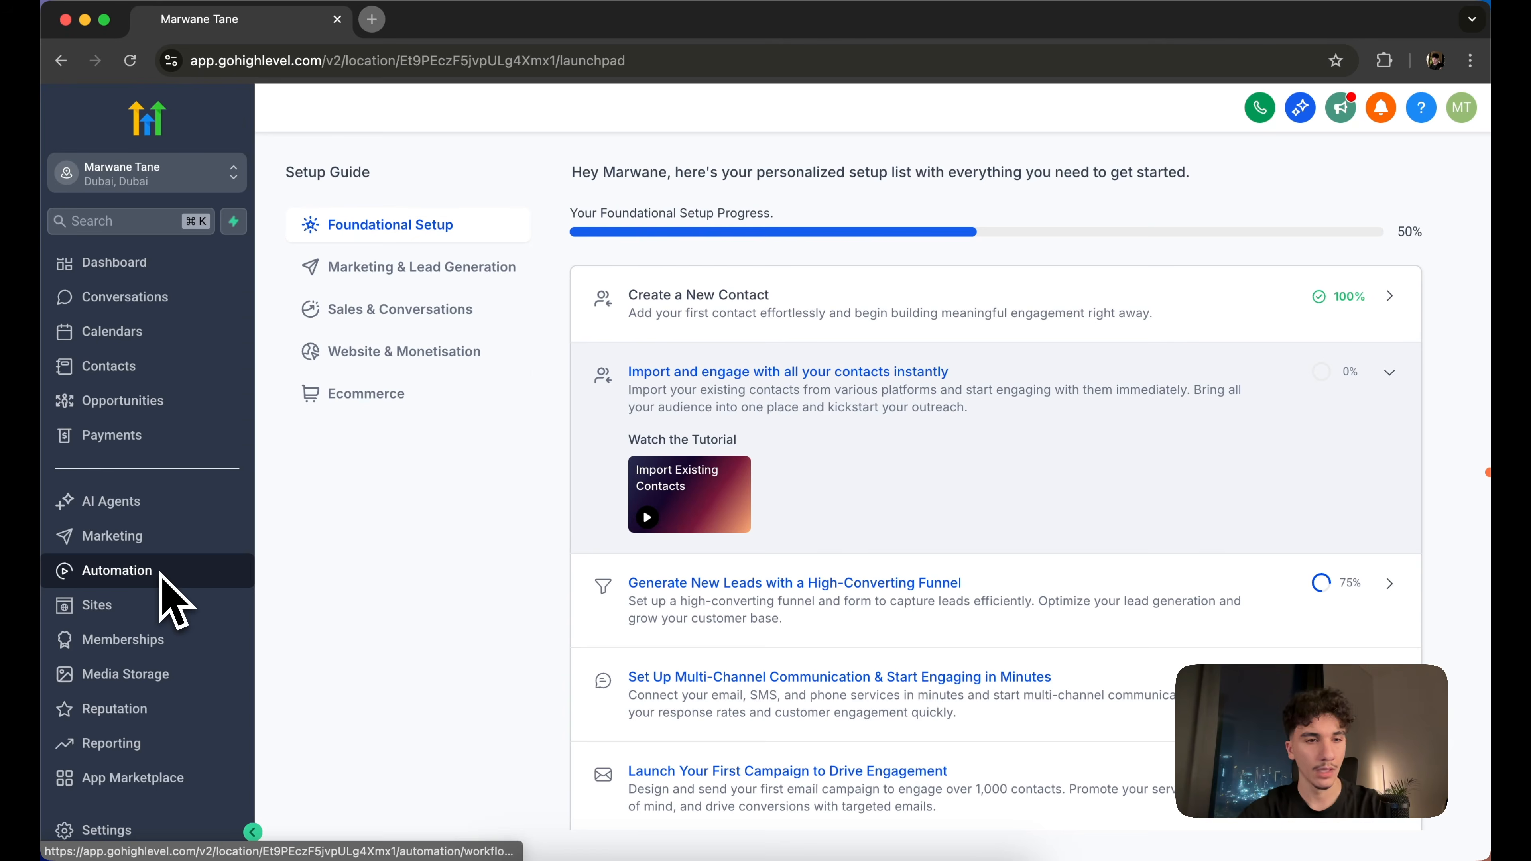
scroll(163, 579, up, 1)
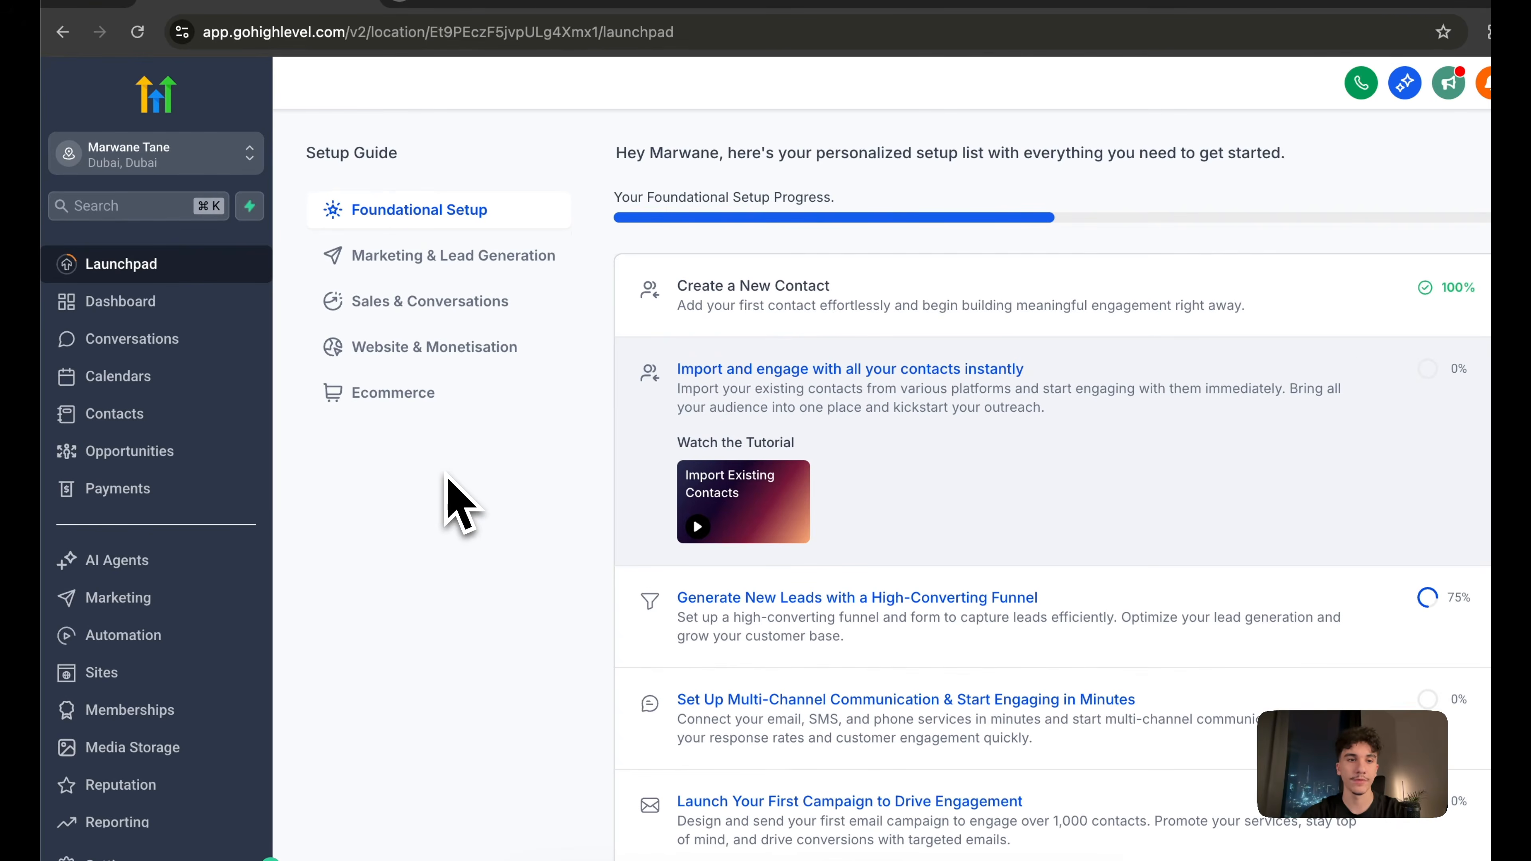
In Sites, start a new funnel from templates and continue to the template library
scroll(60, 513, down, 1)
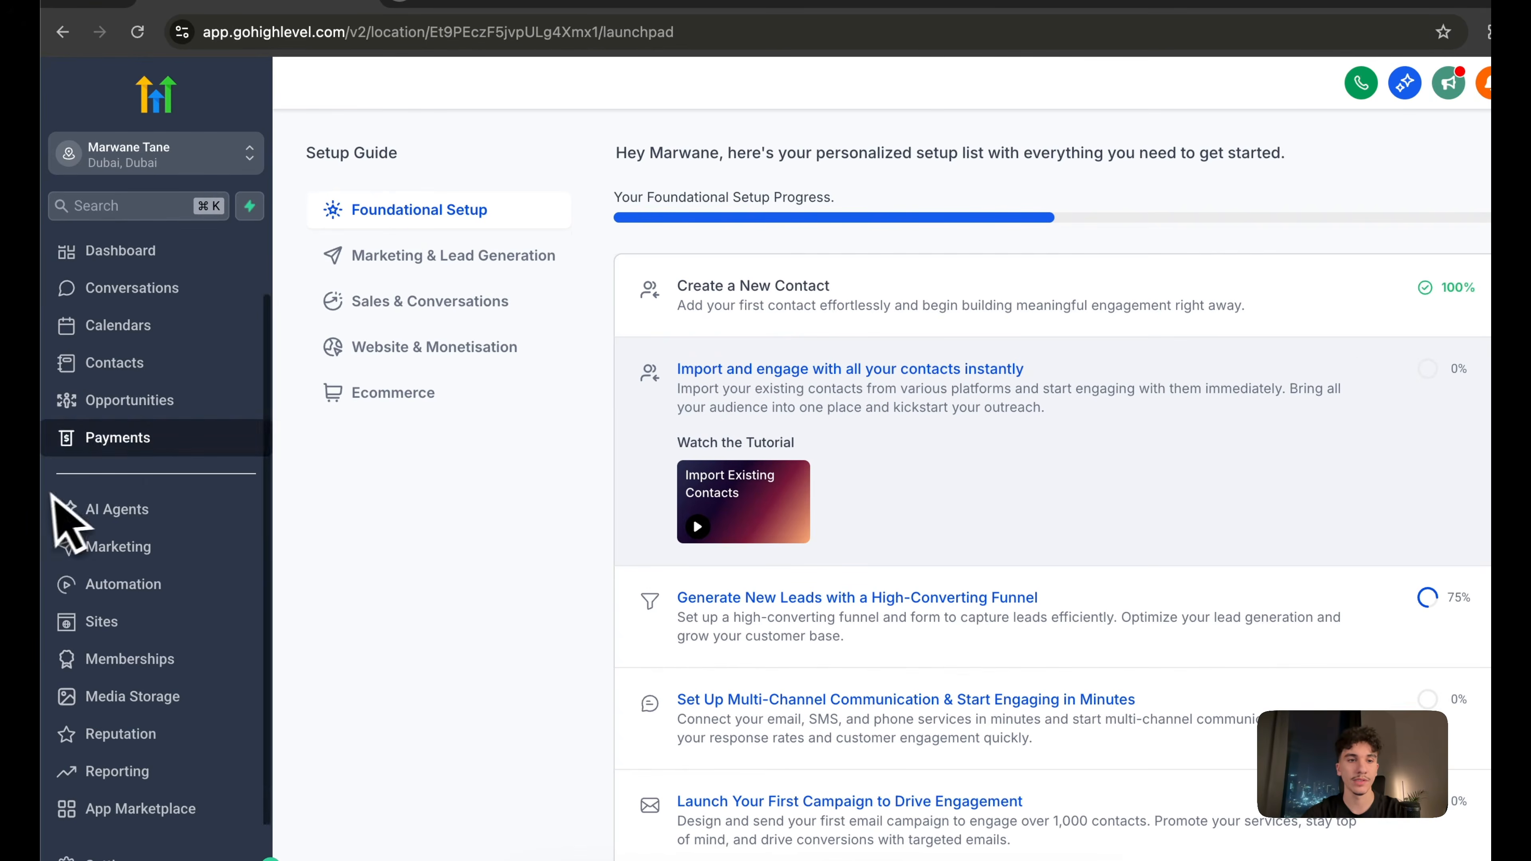
click(120, 623)
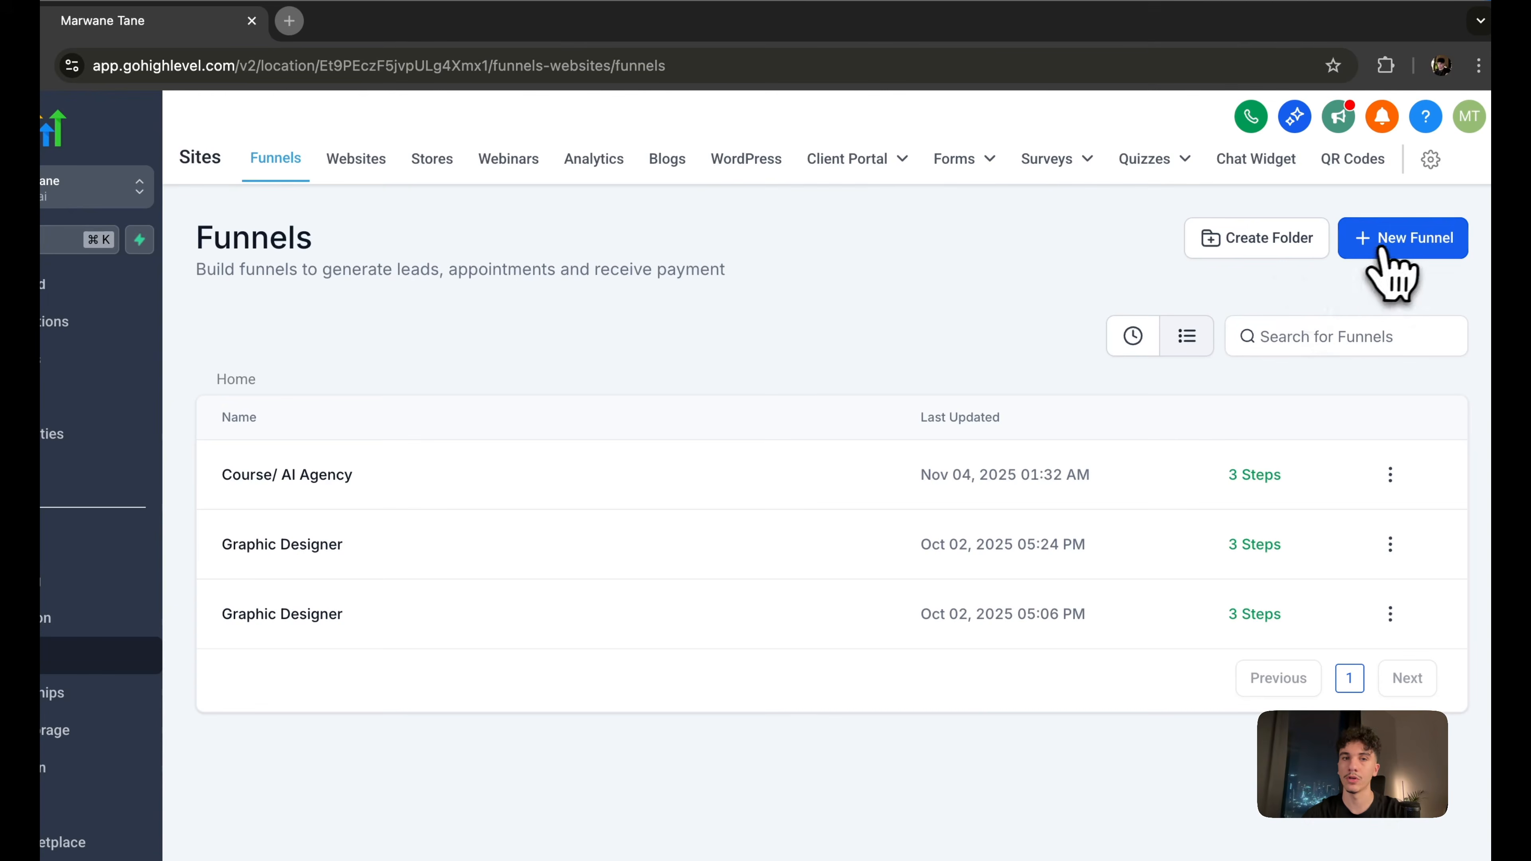
click(1380, 252)
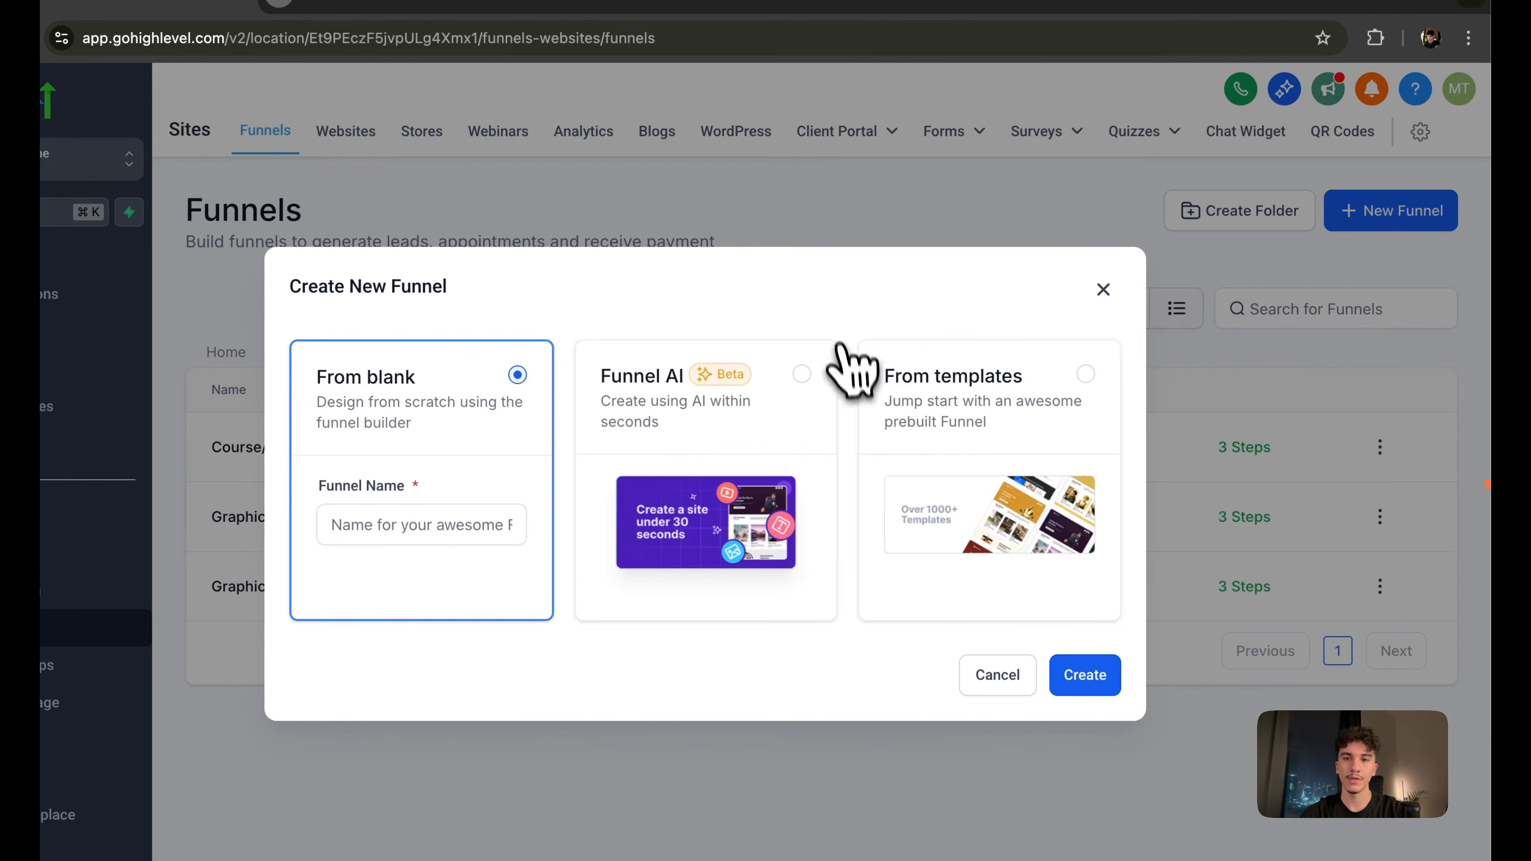
click(985, 428)
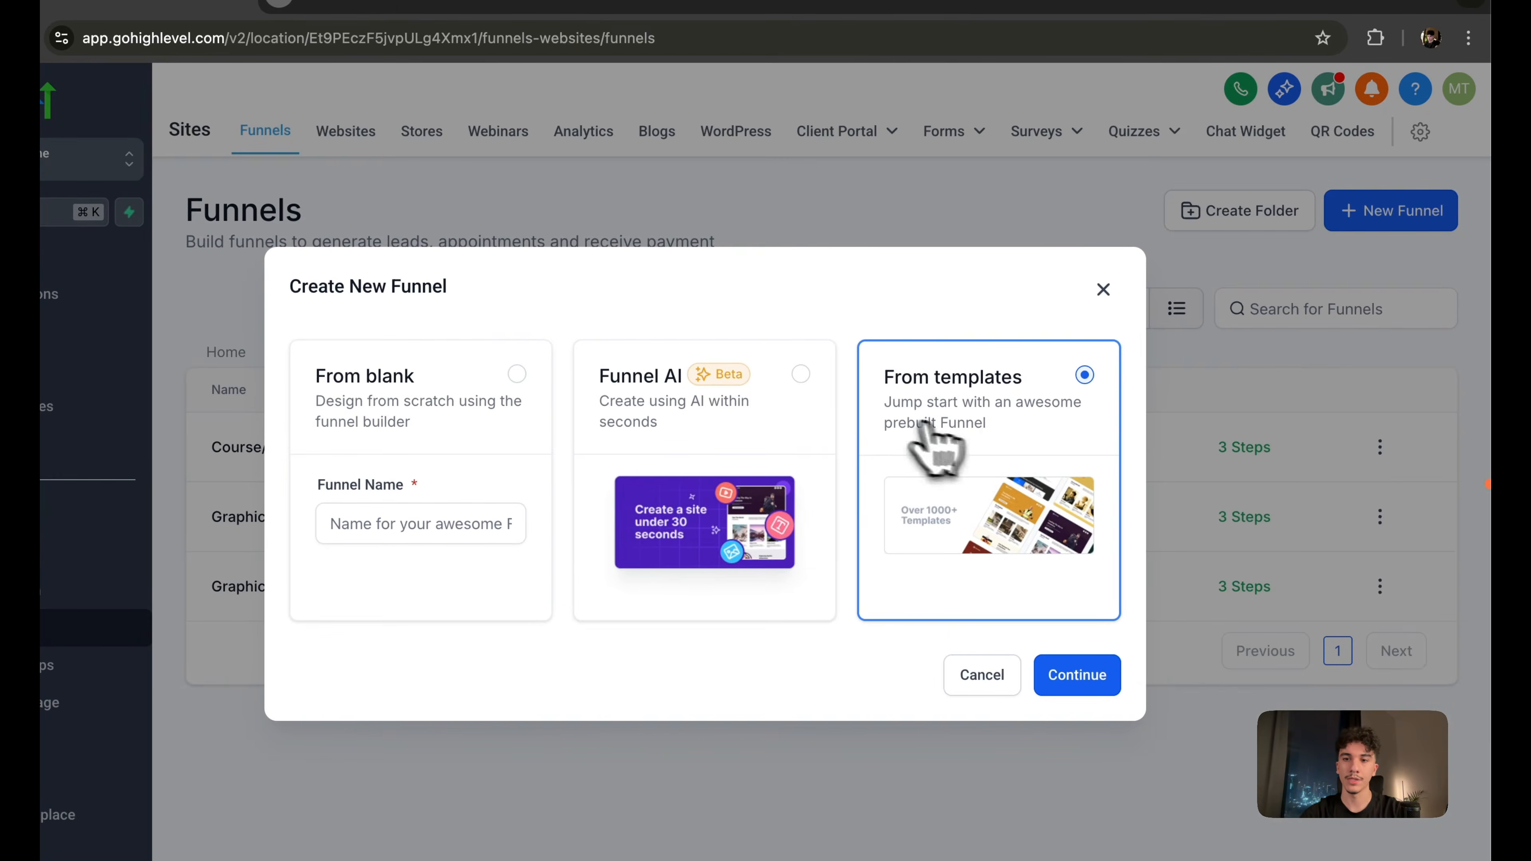
click(1090, 674)
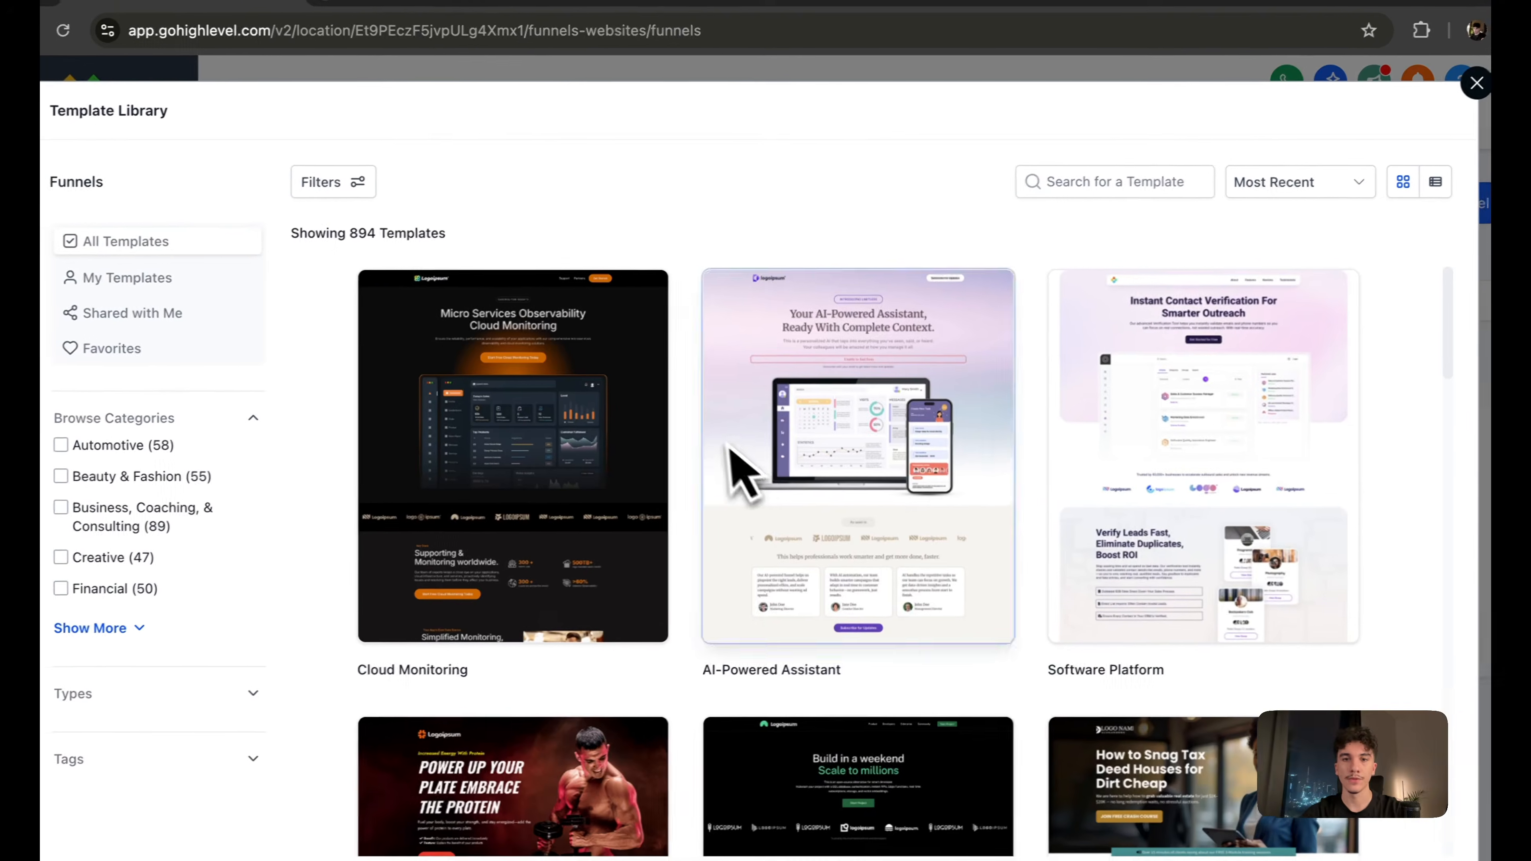
Browse the designs available in the funnel template library
key(F1)
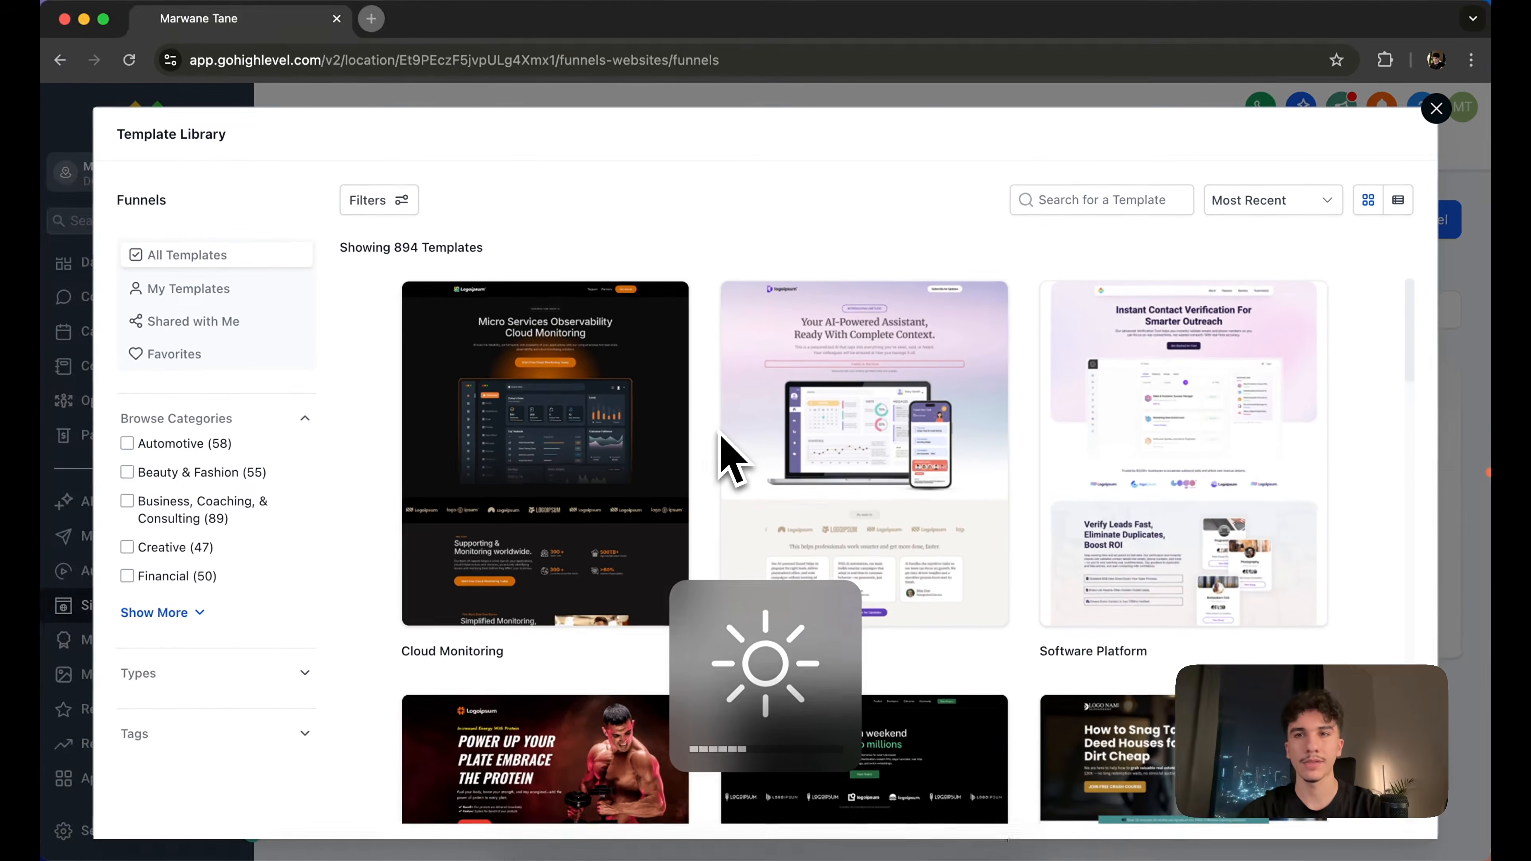
scroll(731, 459, down, 9)
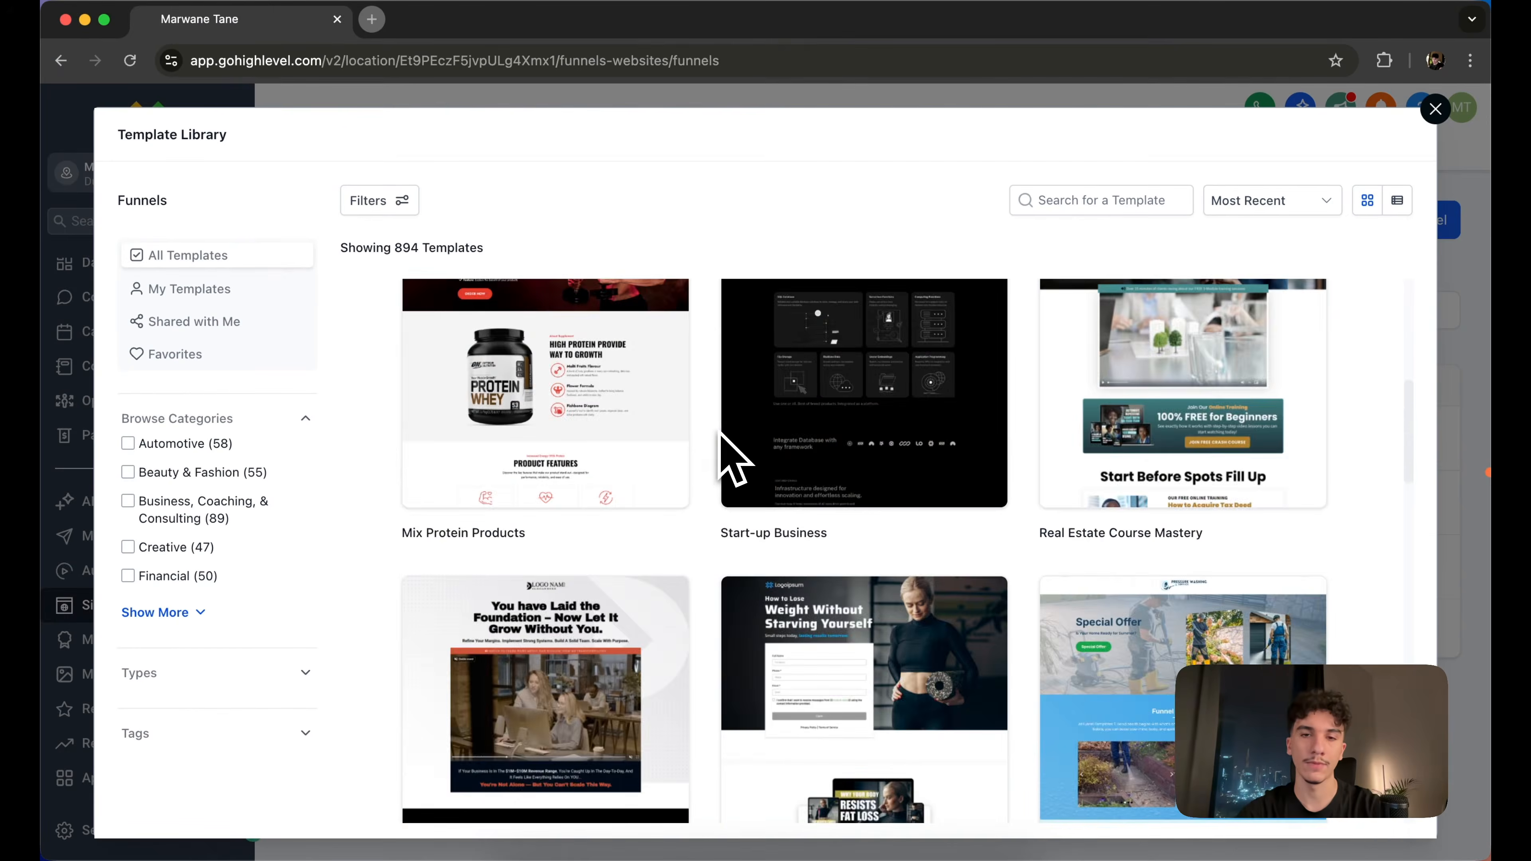
scroll(731, 458, down, 5)
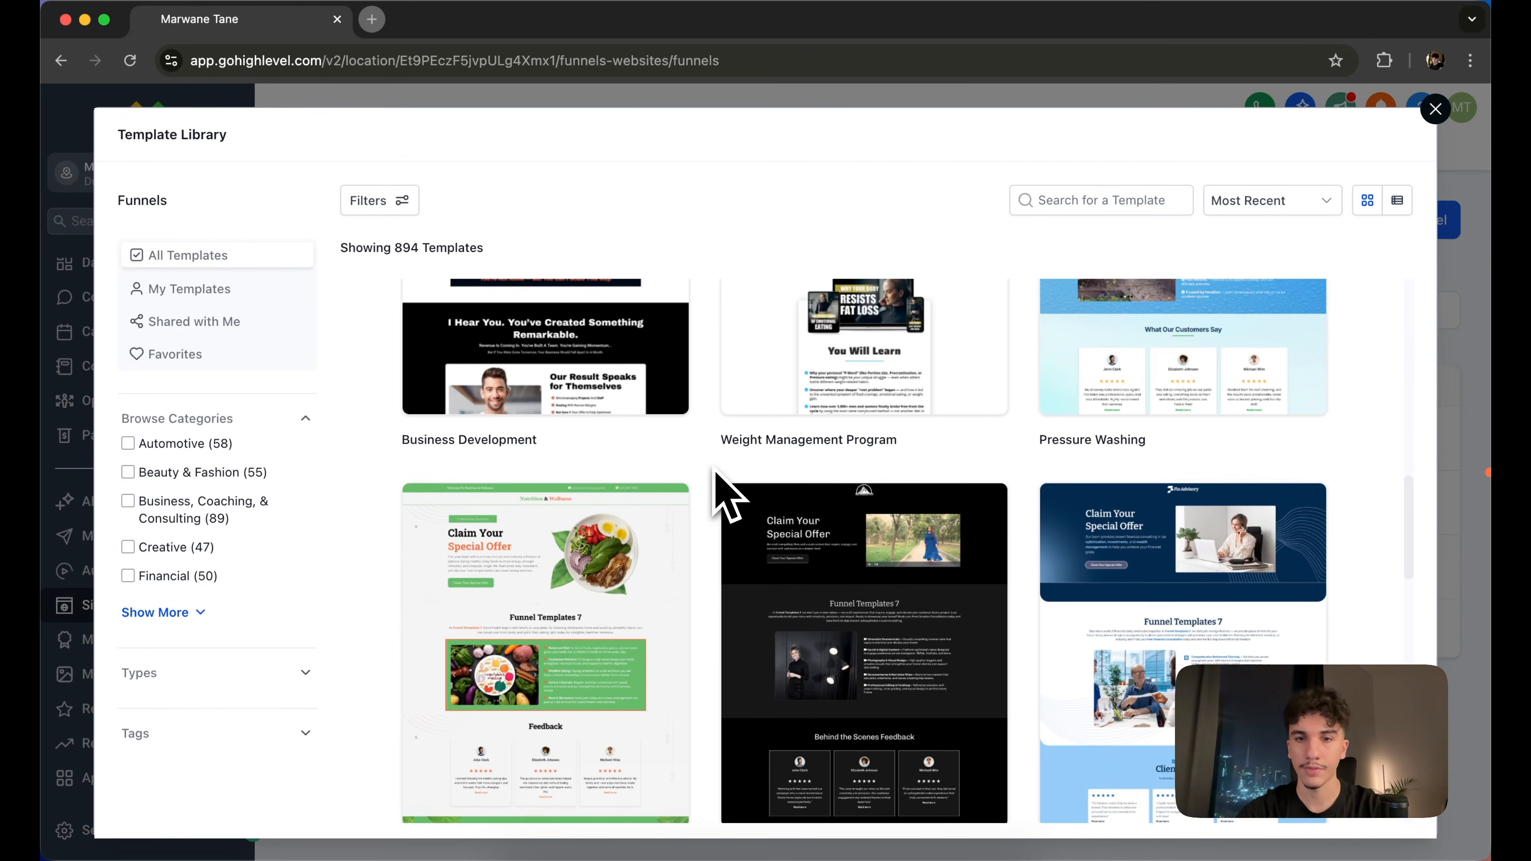
scroll(730, 494, up, 14)
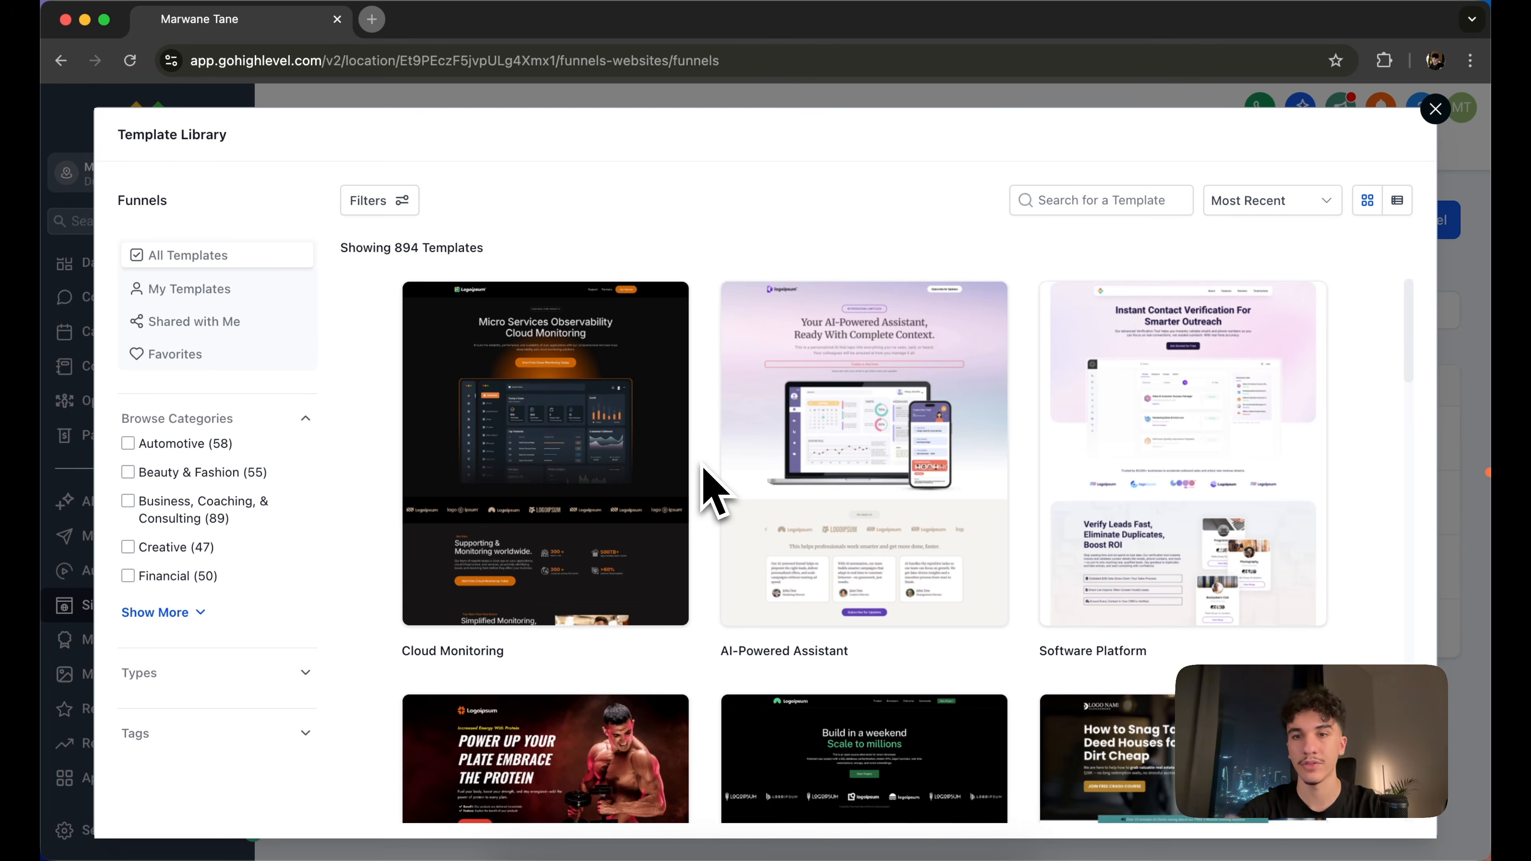
scroll(707, 489, down, 3)
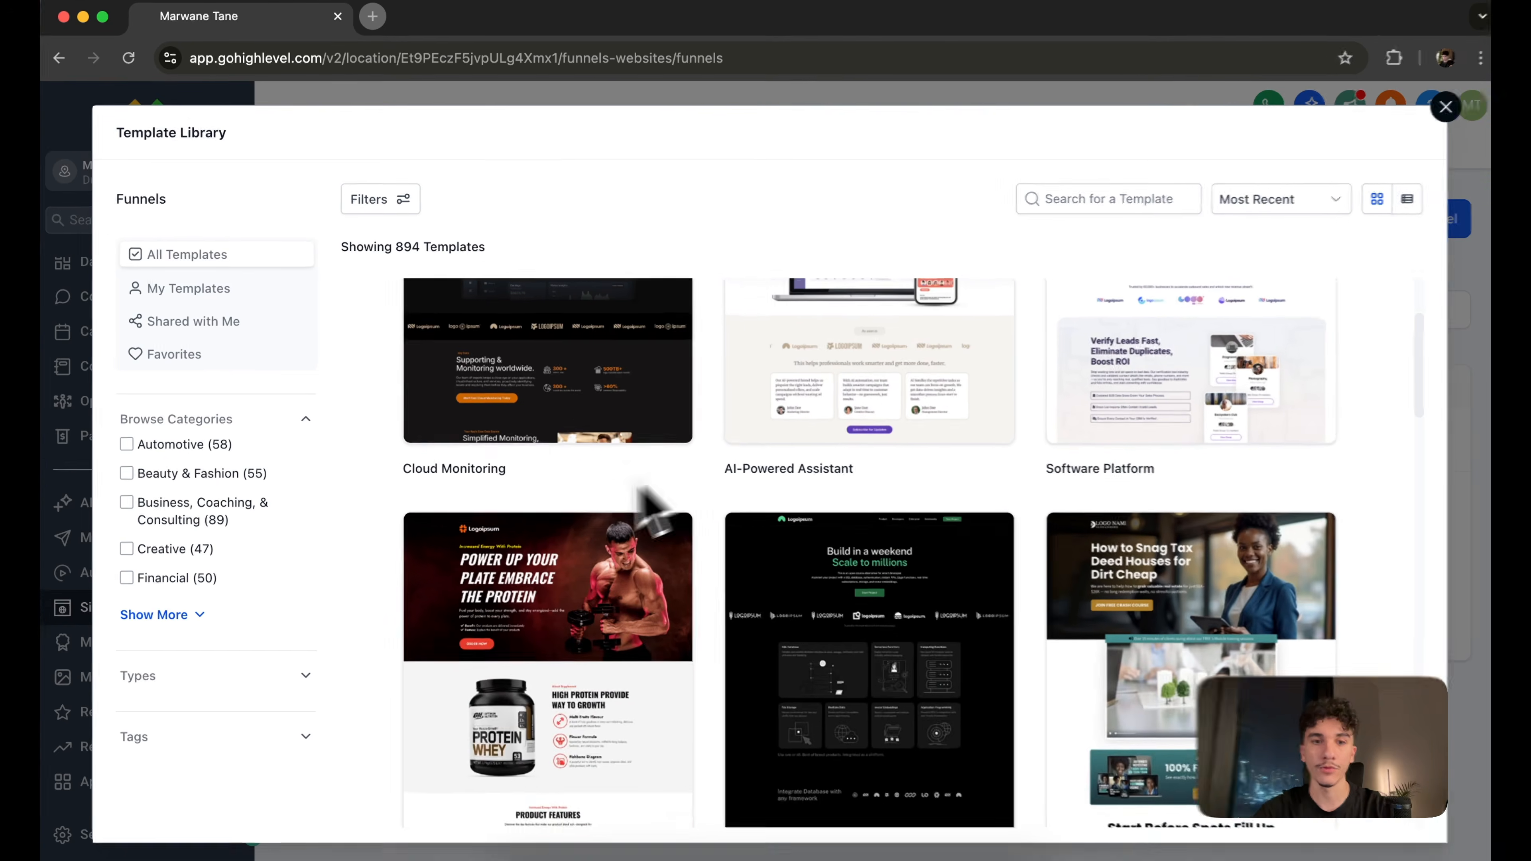
scroll(410, 509, up, 3)
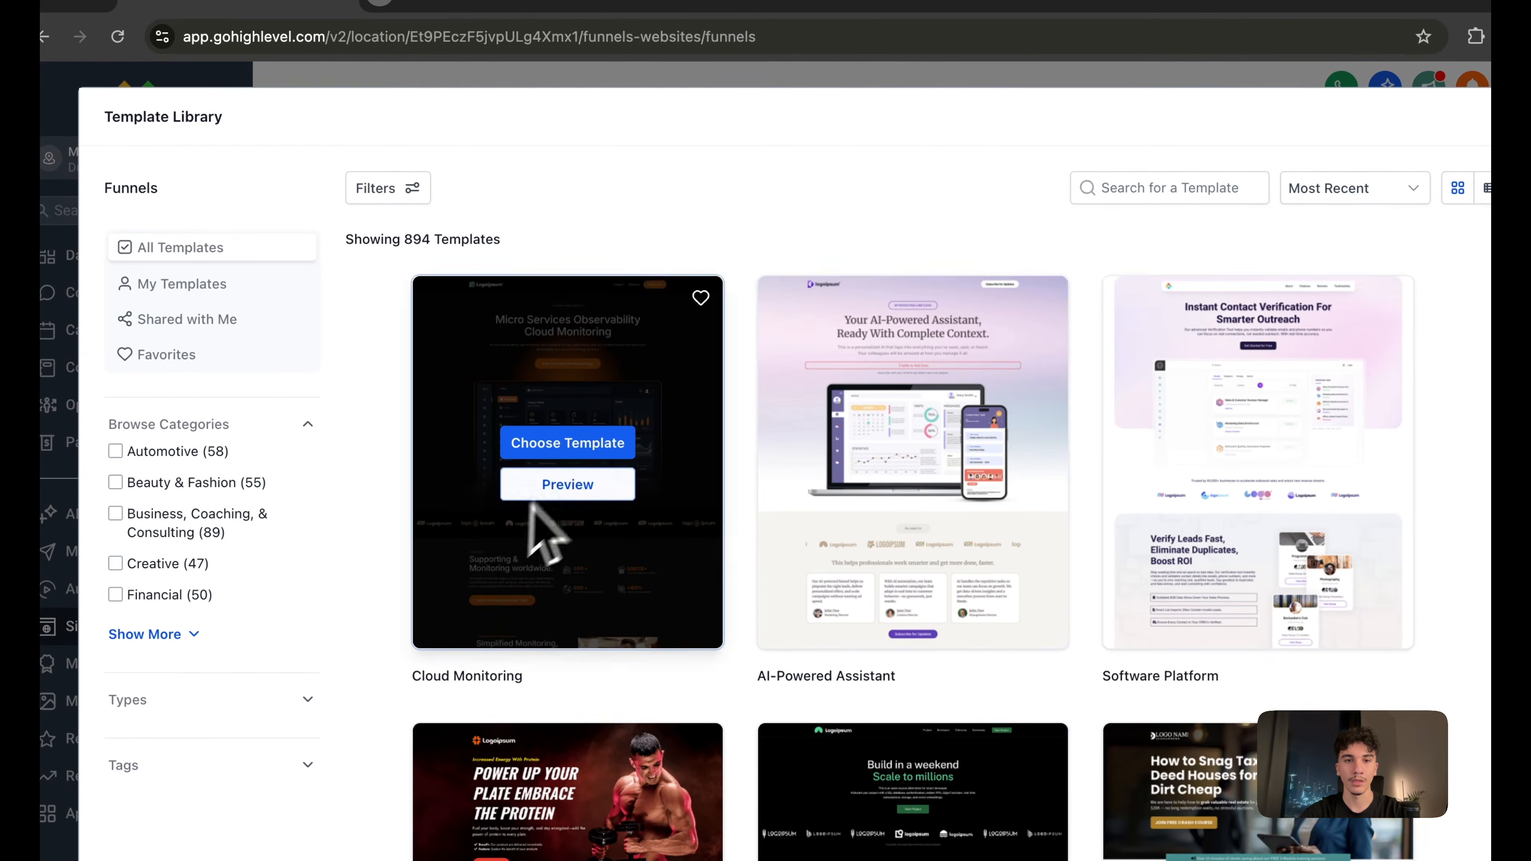
Preview the whole Cloud Monitoring template page, including its stats and testimonial sections, and return to the template library
click(567, 470)
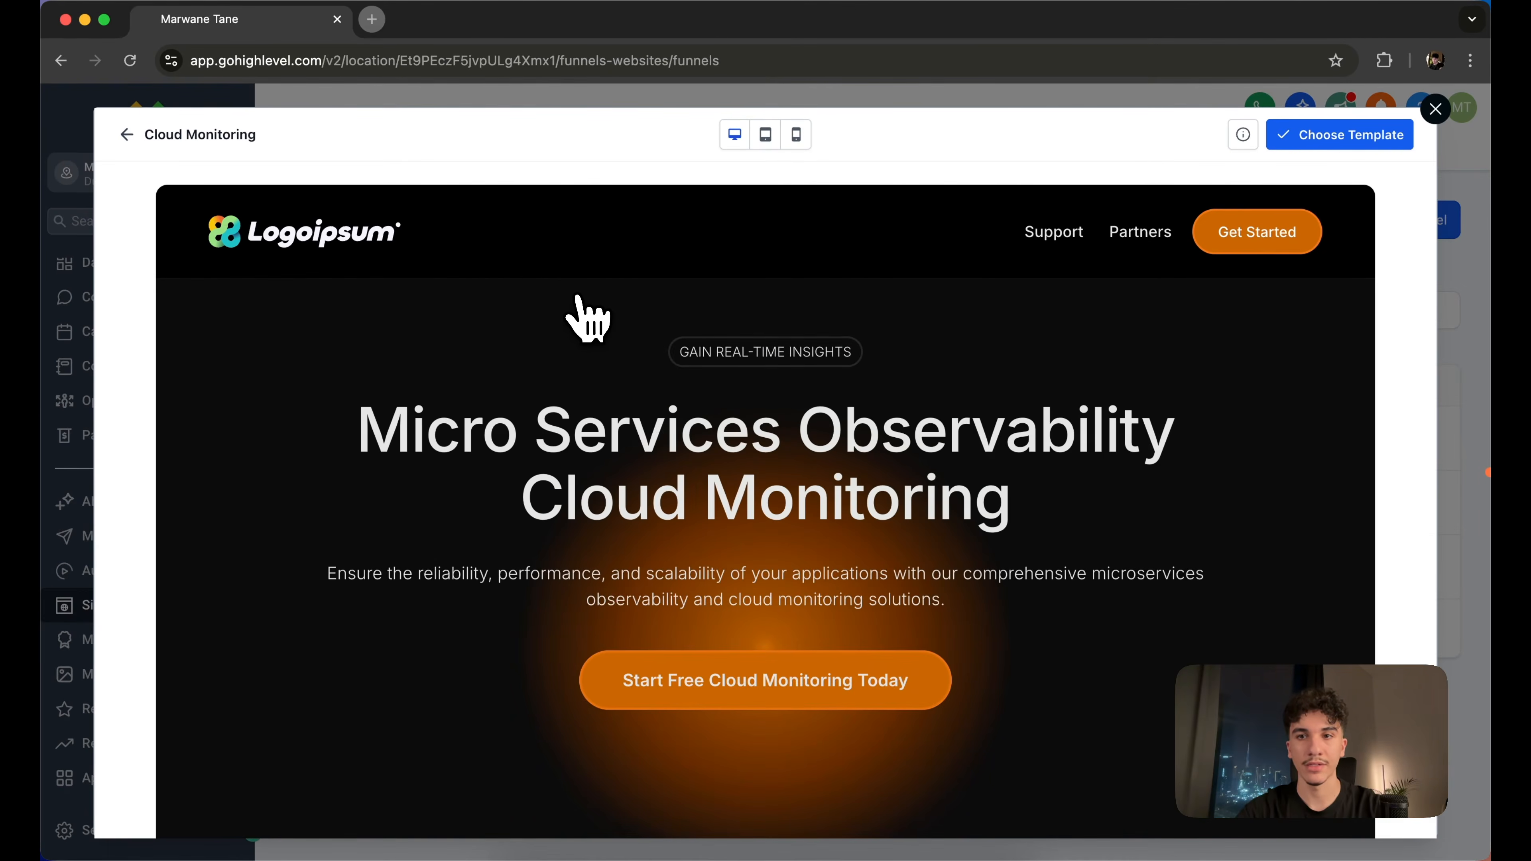
scroll(578, 301, down, 15)
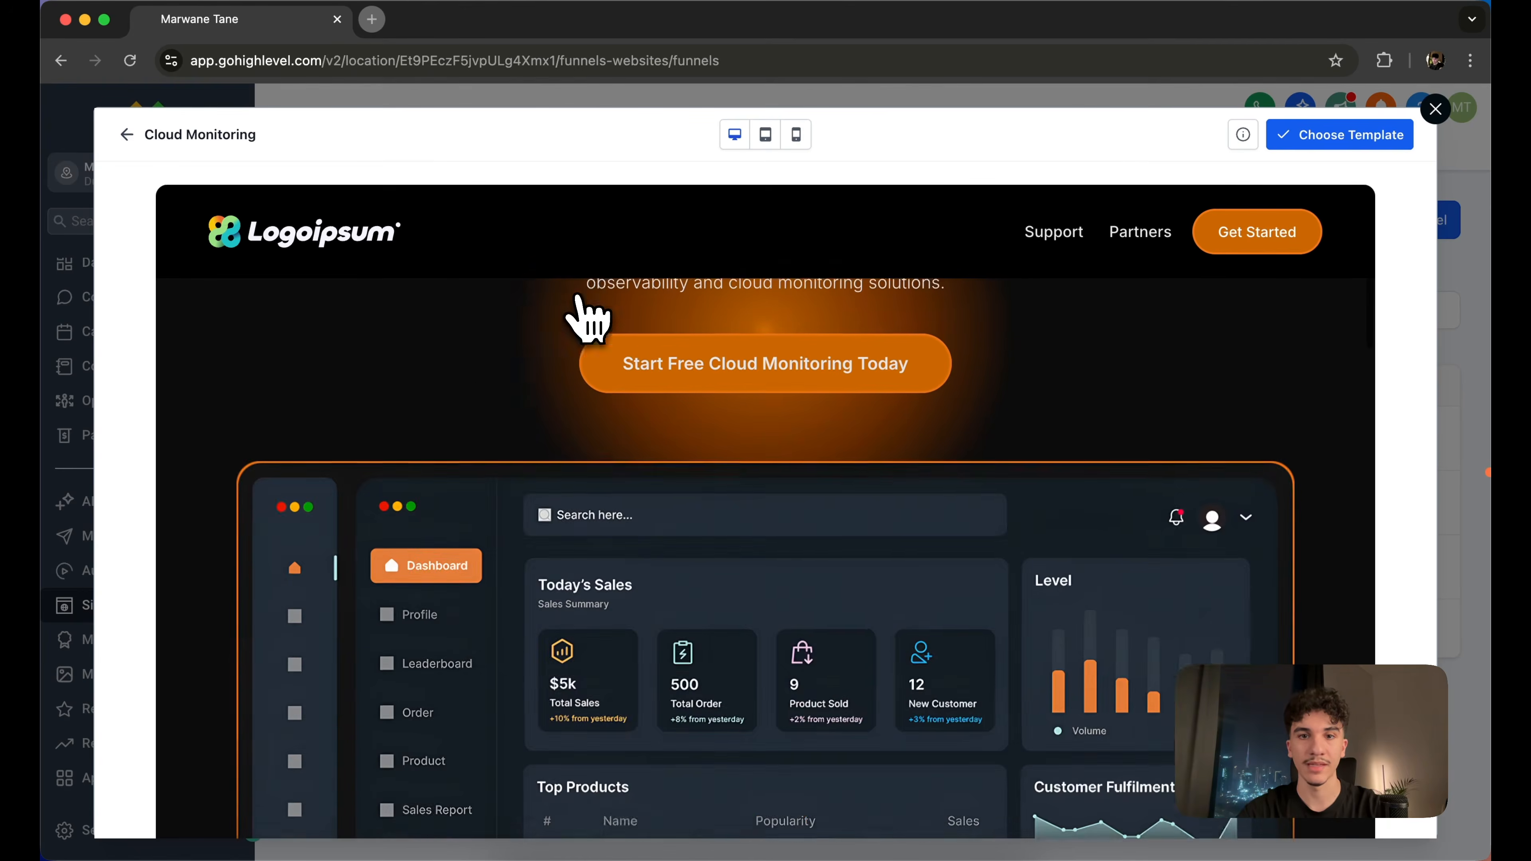
scroll(578, 314, down, 10)
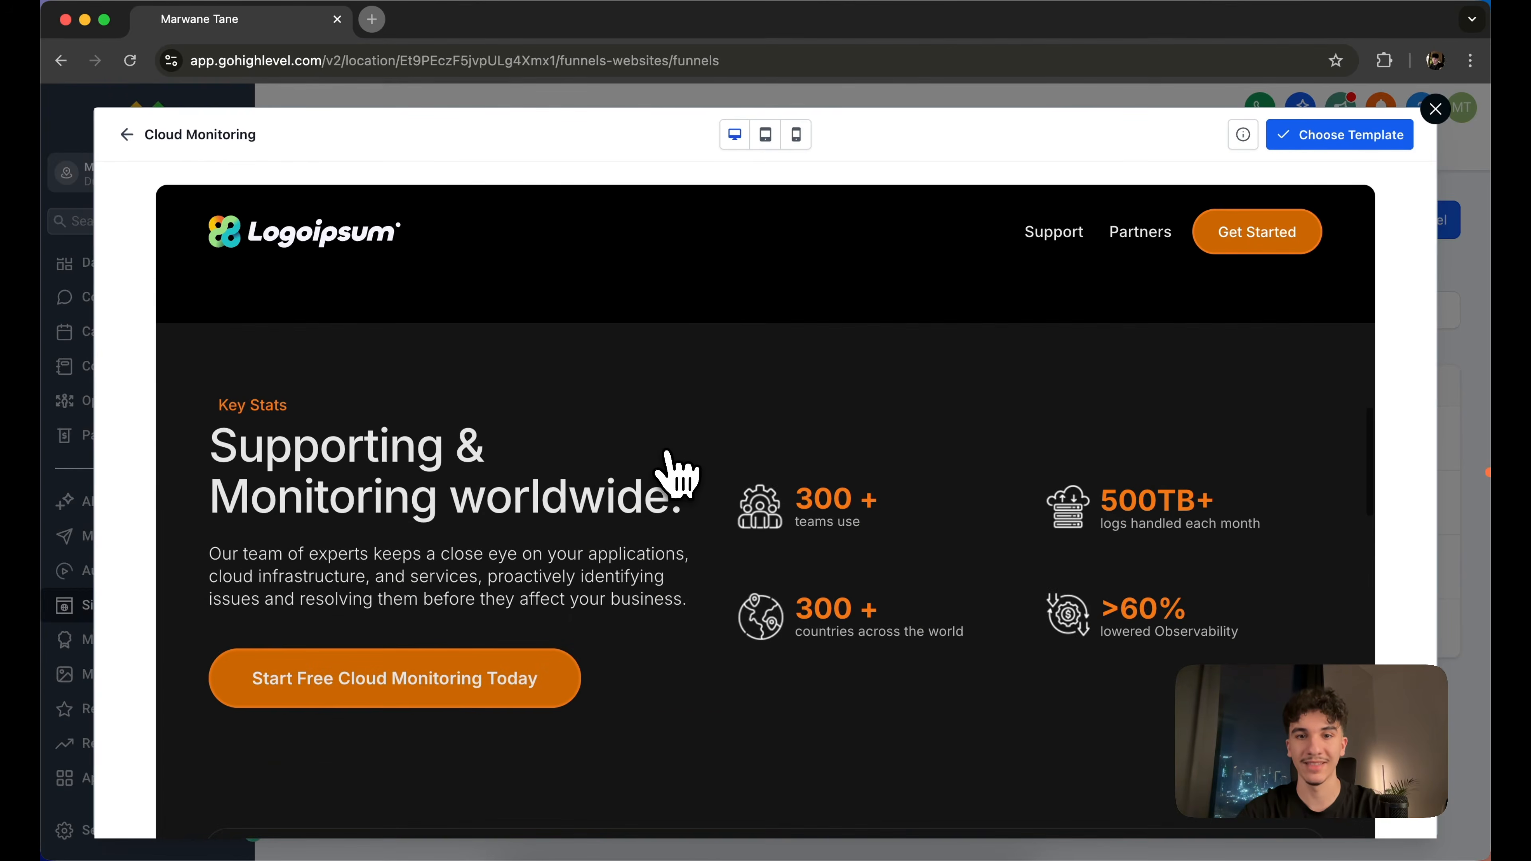
scroll(729, 594, down, 8)
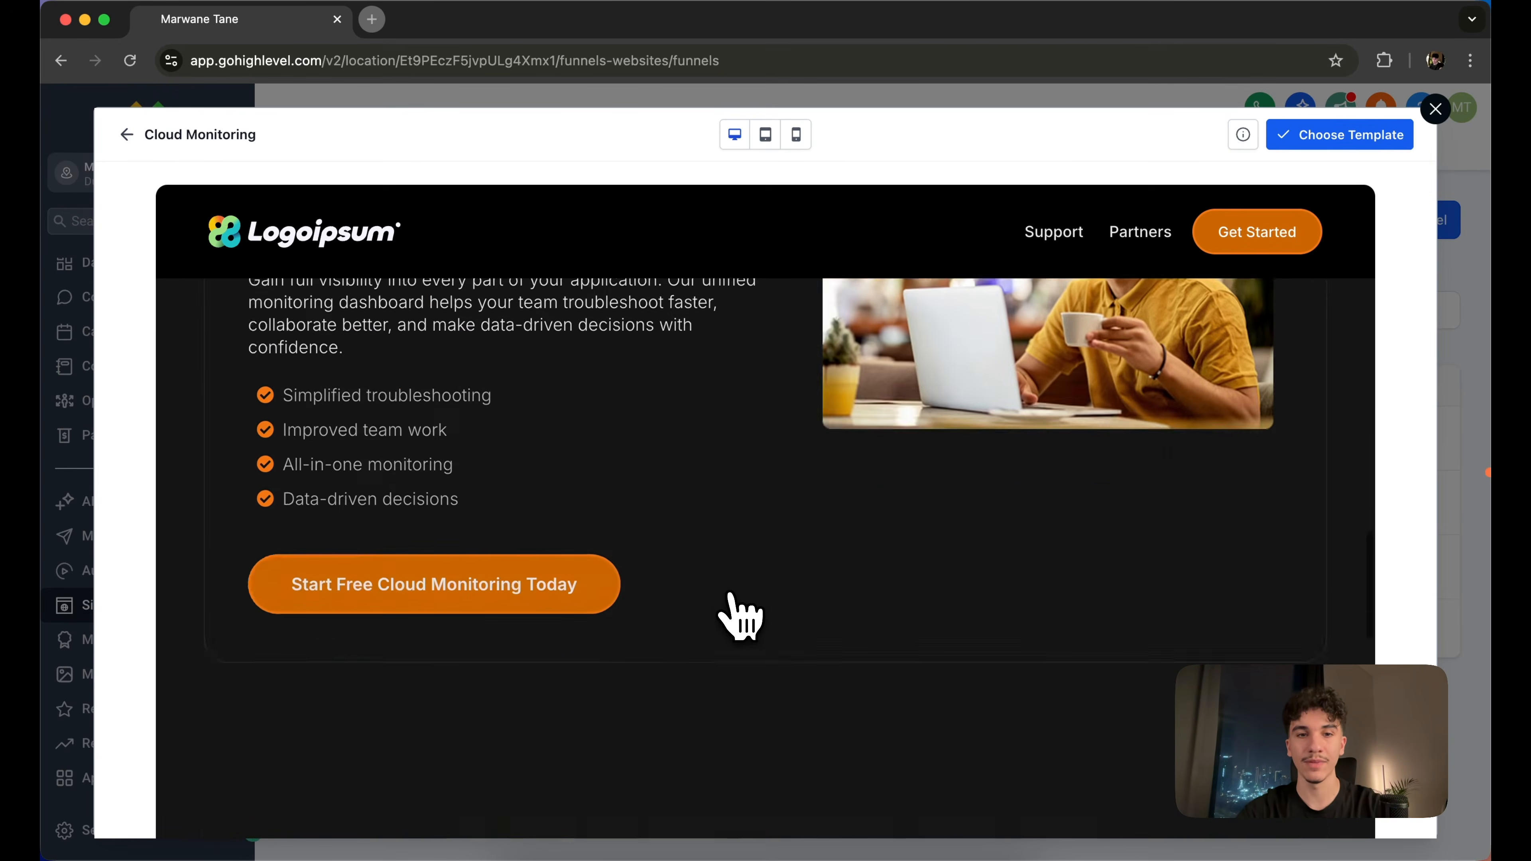
scroll(753, 627, down, 10)
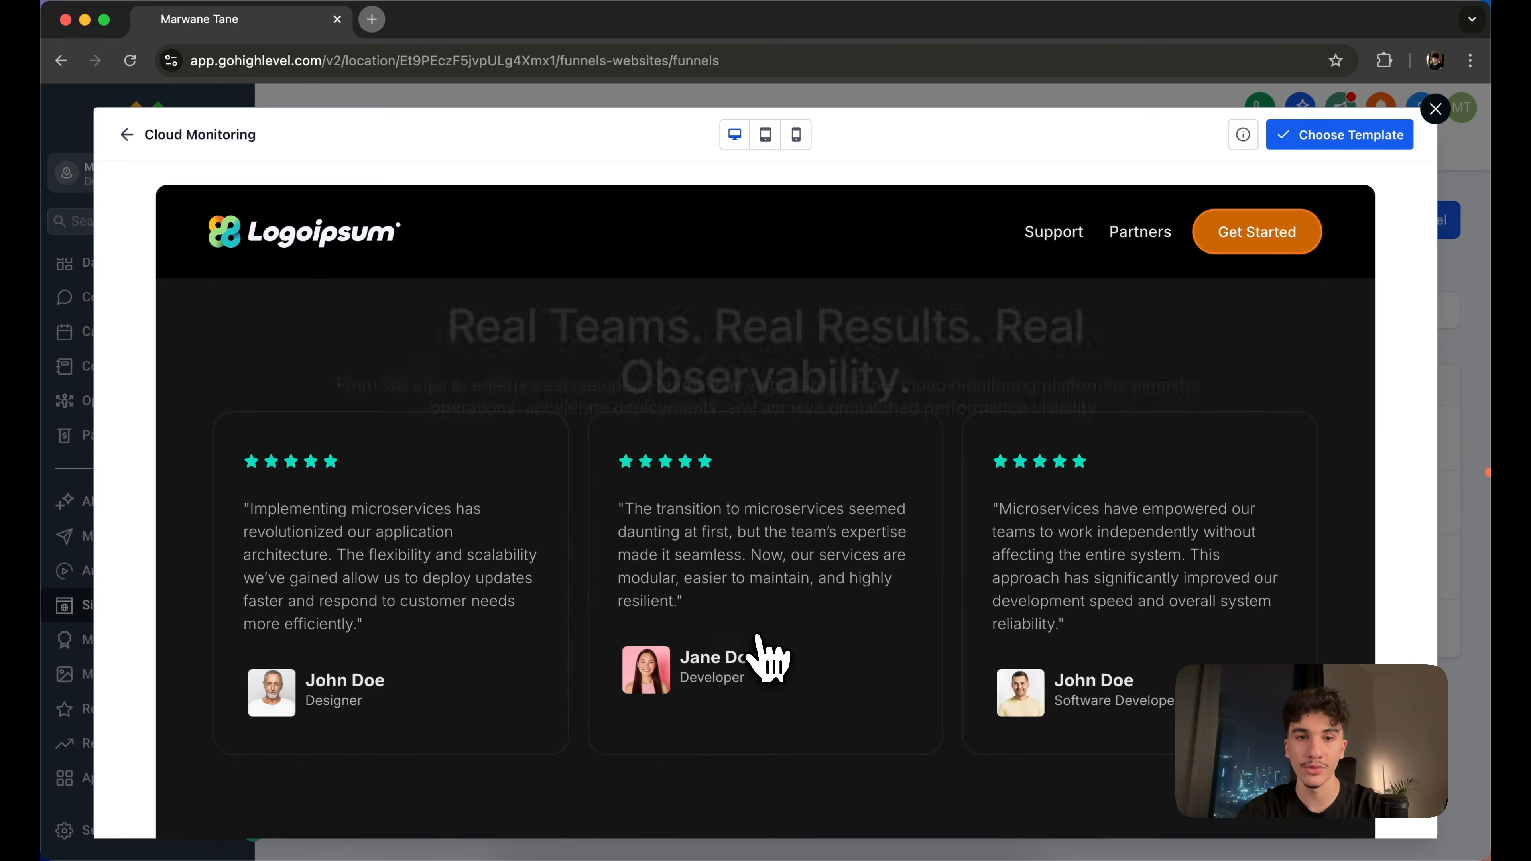
scroll(767, 658, down, 10)
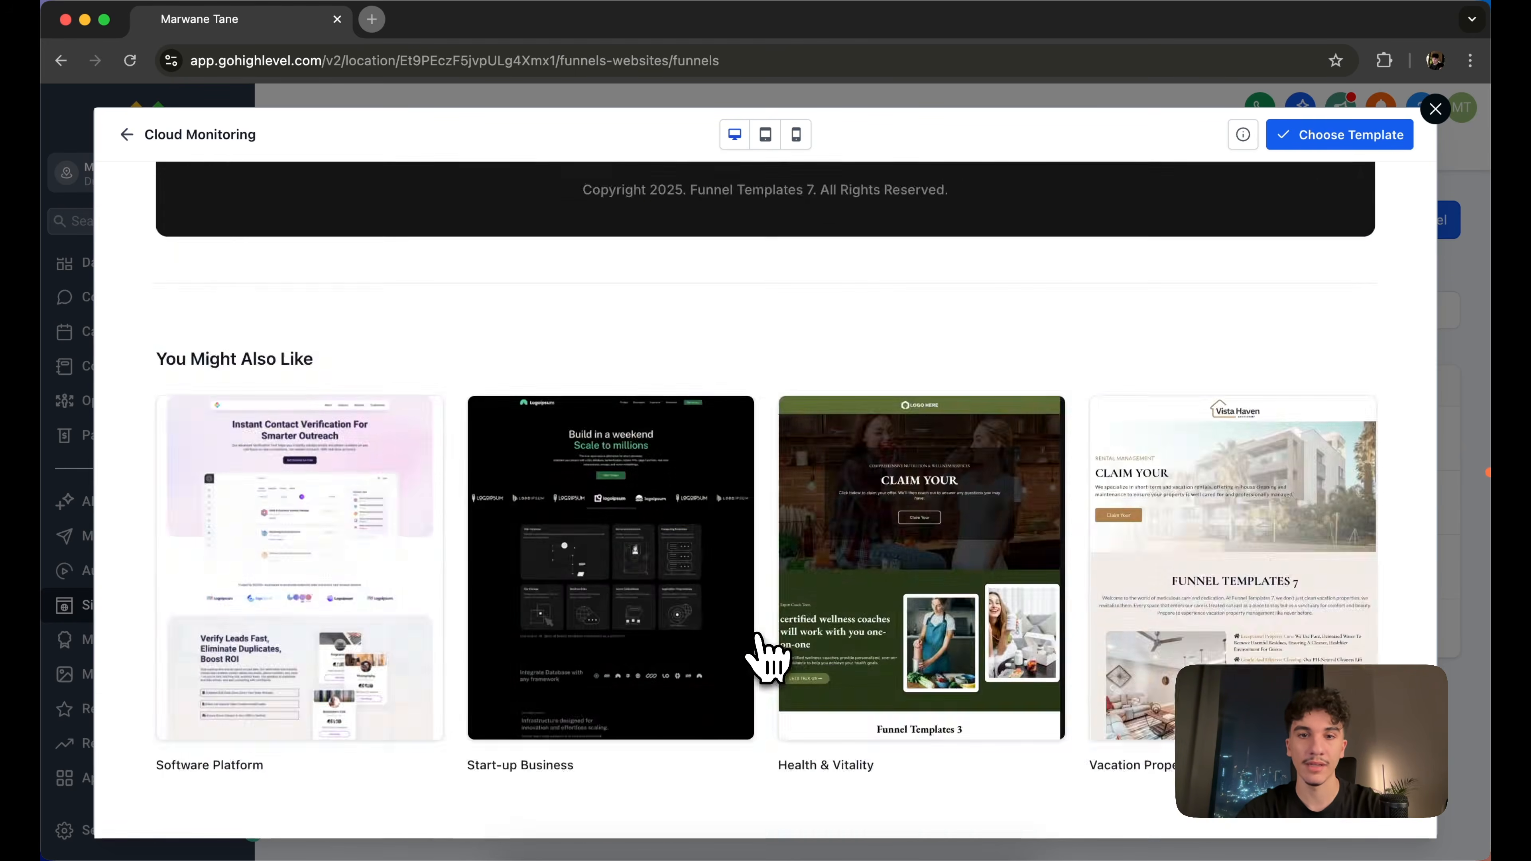
scroll(767, 659, up, 8)
scroll(766, 659, up, 15)
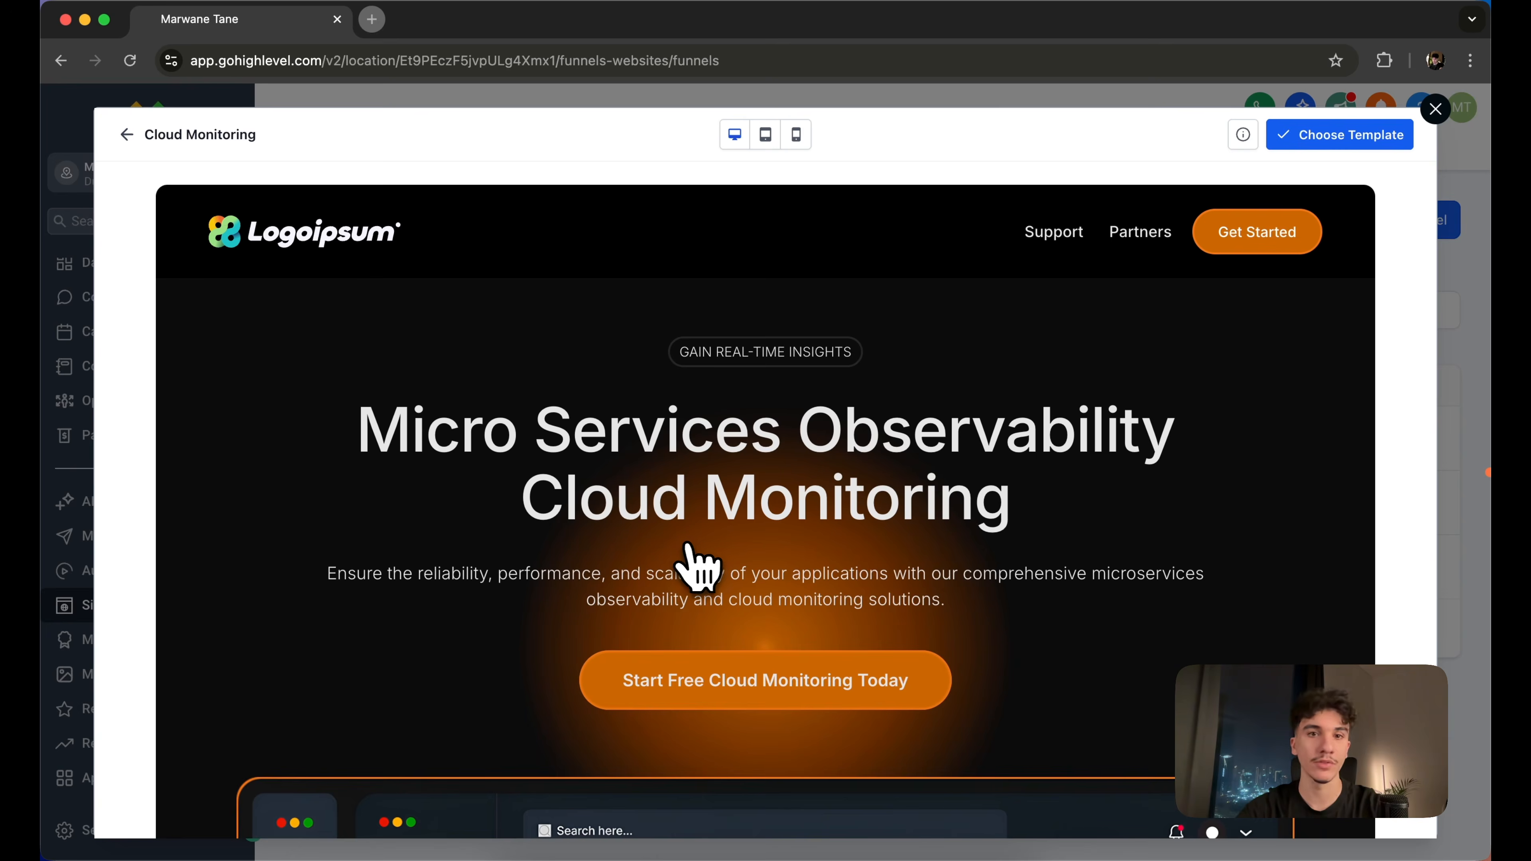
click(127, 134)
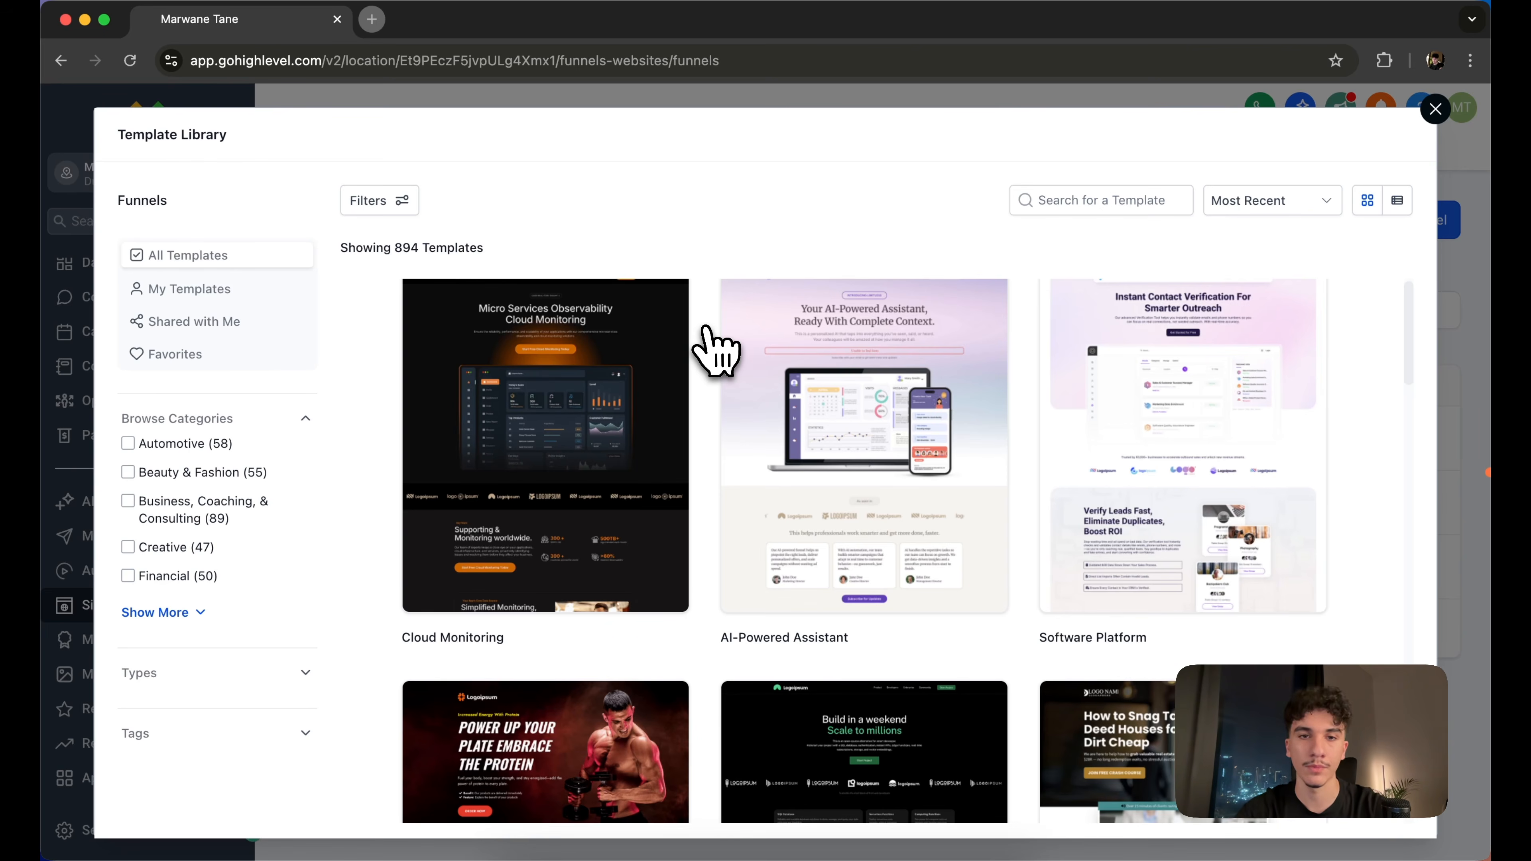
Search the funnel templates for "design" and look through the matching templates
scroll(716, 353, up, 1)
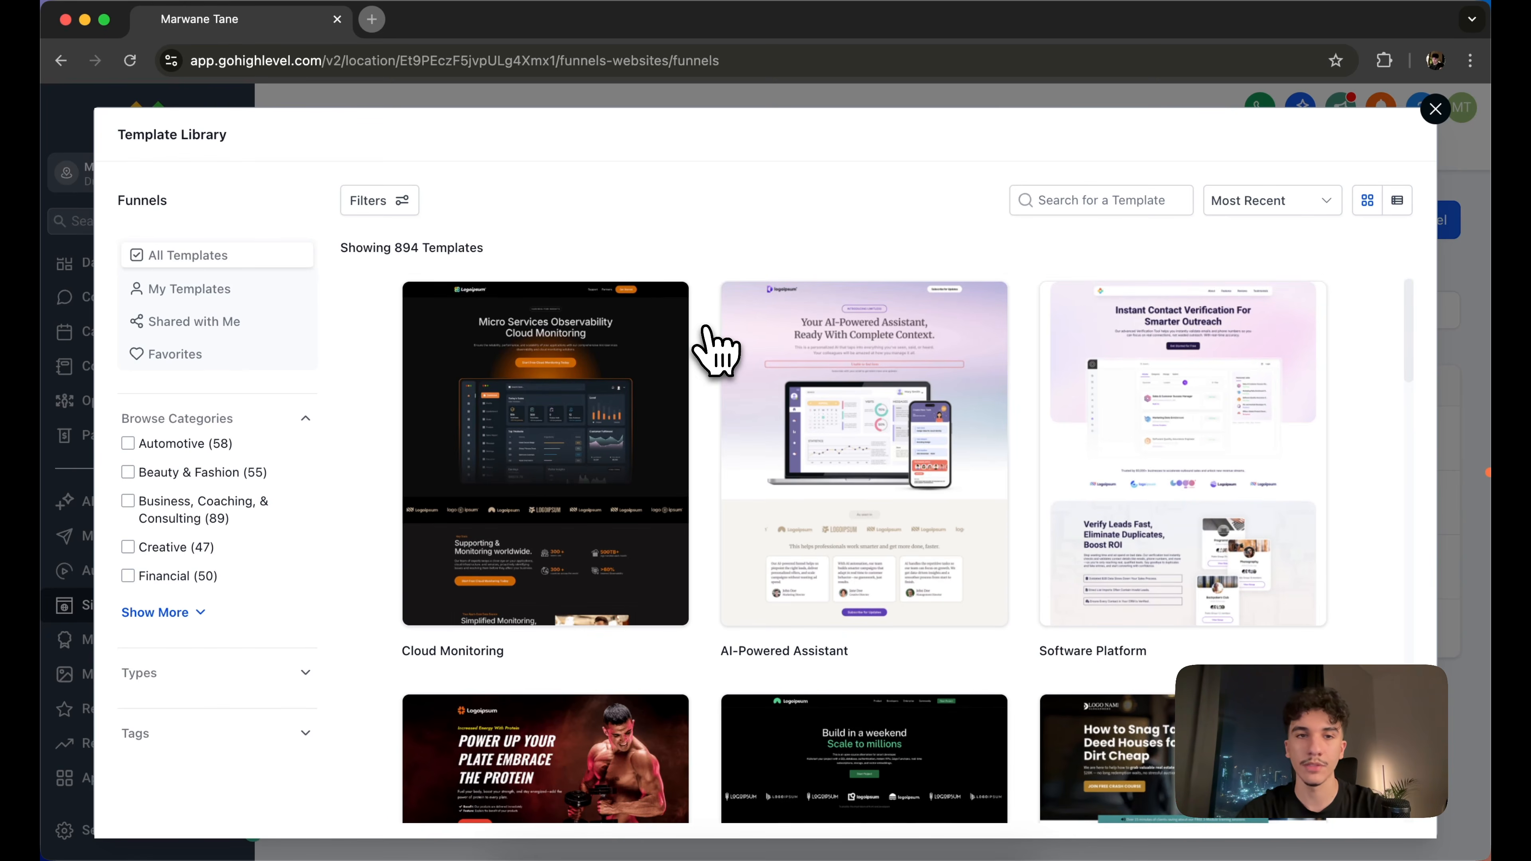
scroll(716, 353, down, 8)
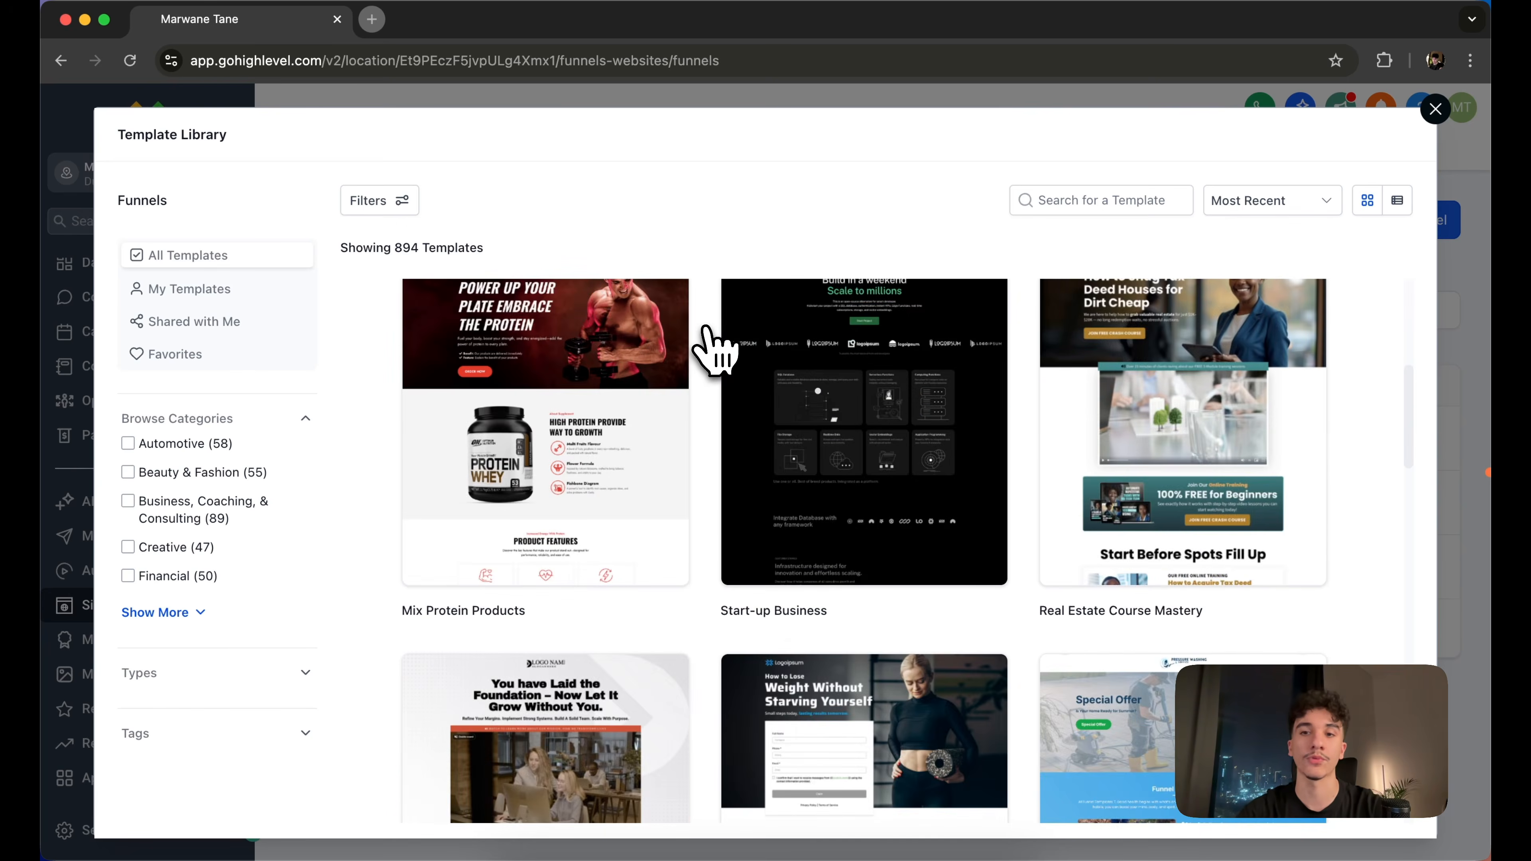
scroll(714, 350, down, 7)
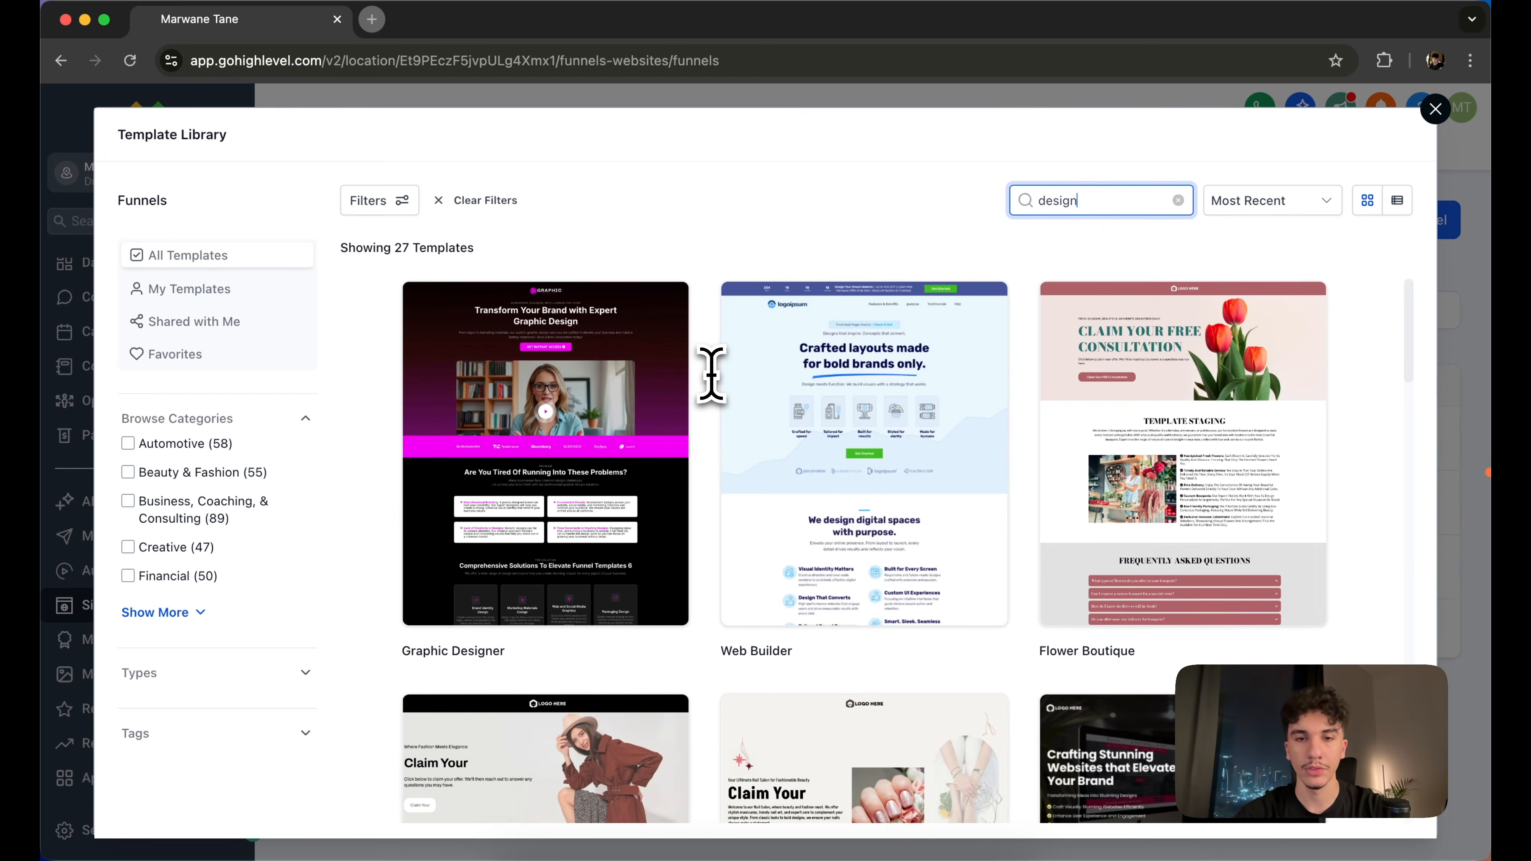
scroll(545, 395, down, 5)
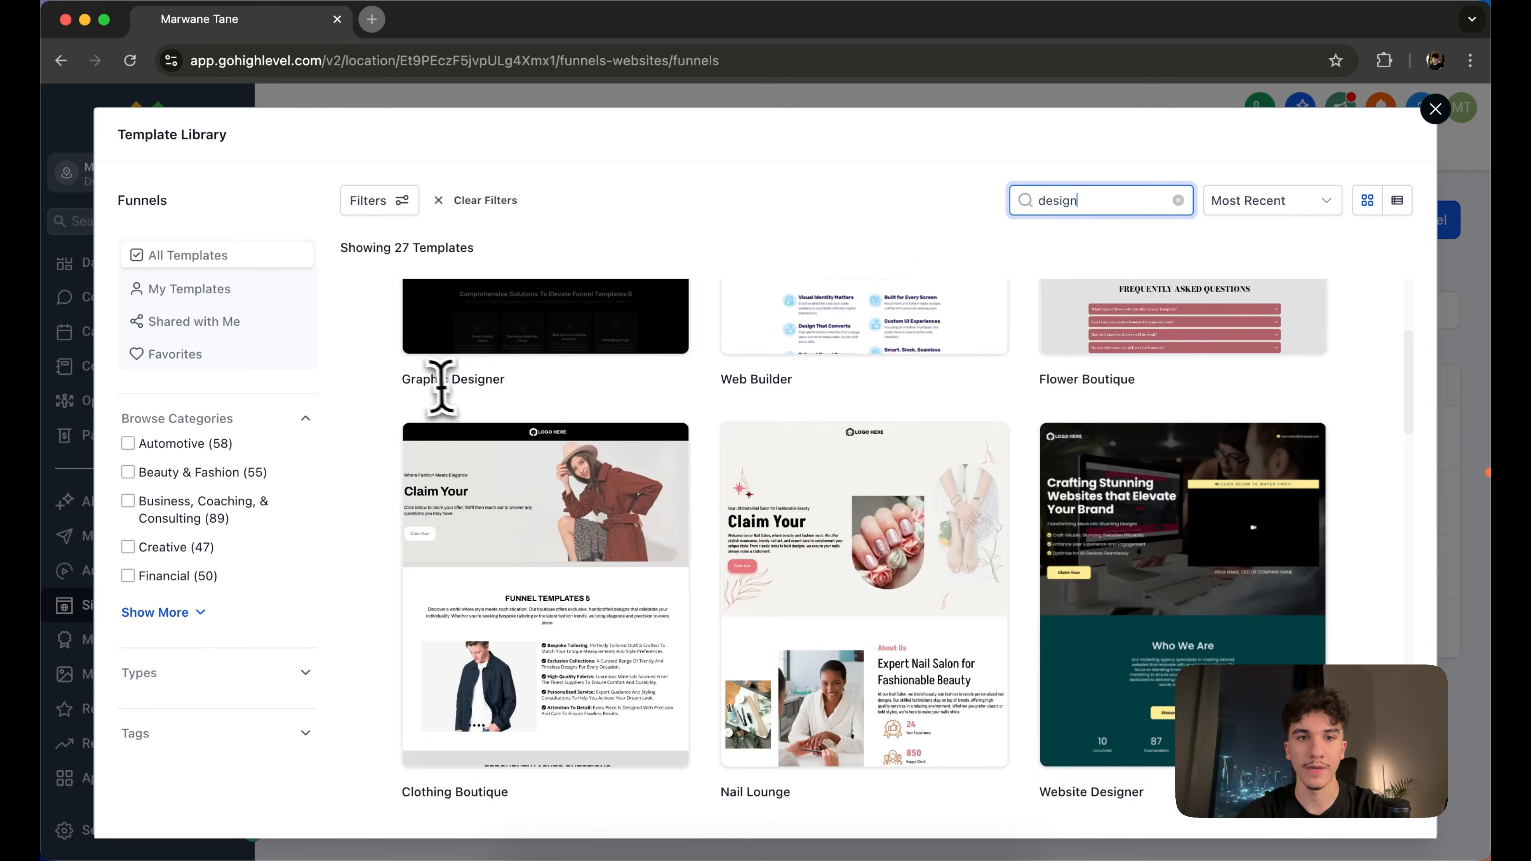
scroll(422, 381, up, 5)
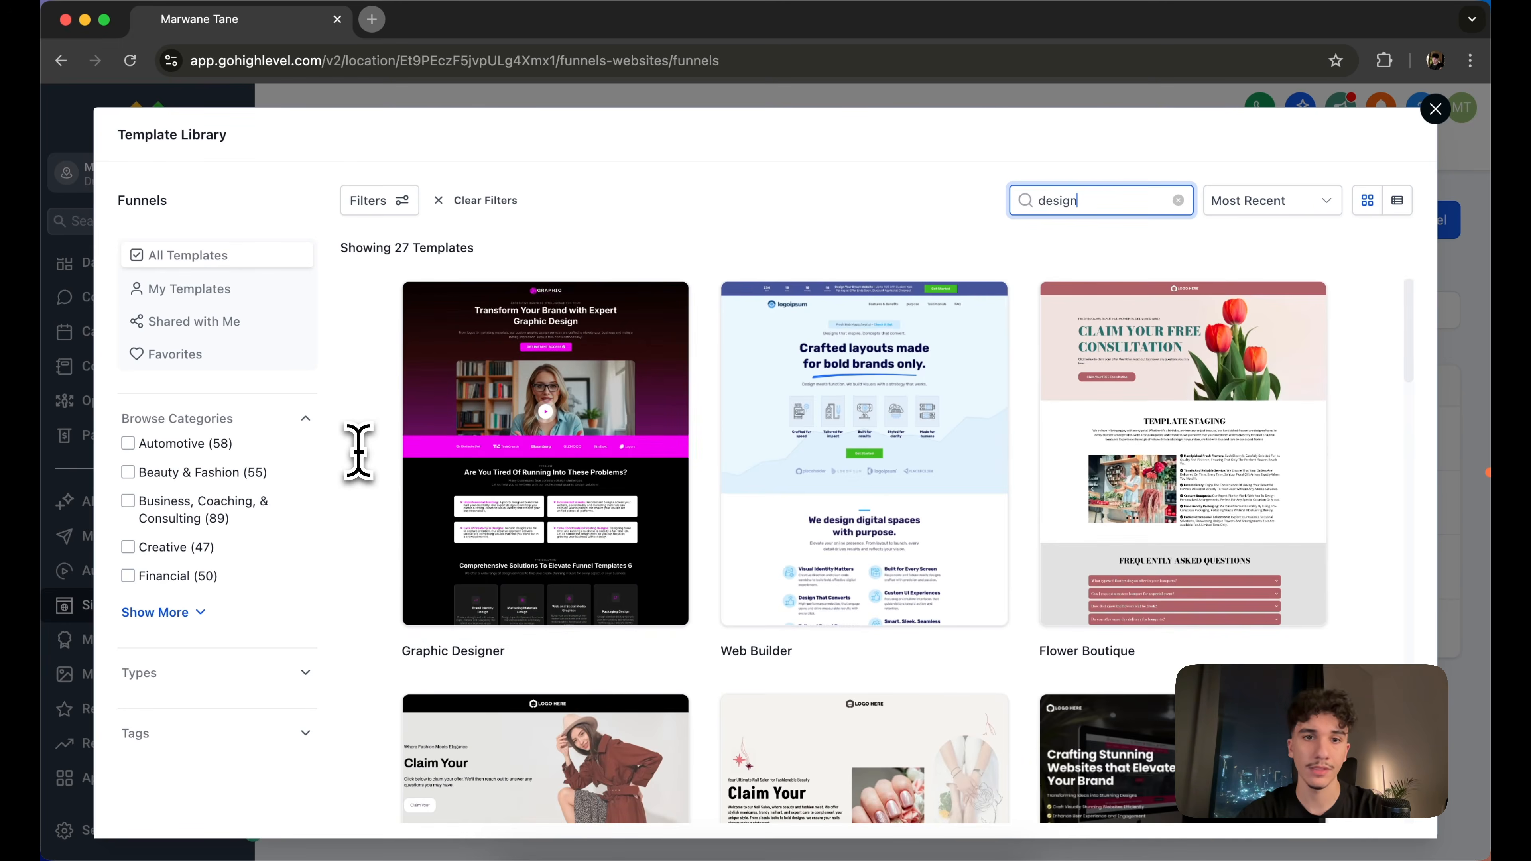
Preview the Graphic Designer template and choose it for the new funnel
mouse_move(587, 403)
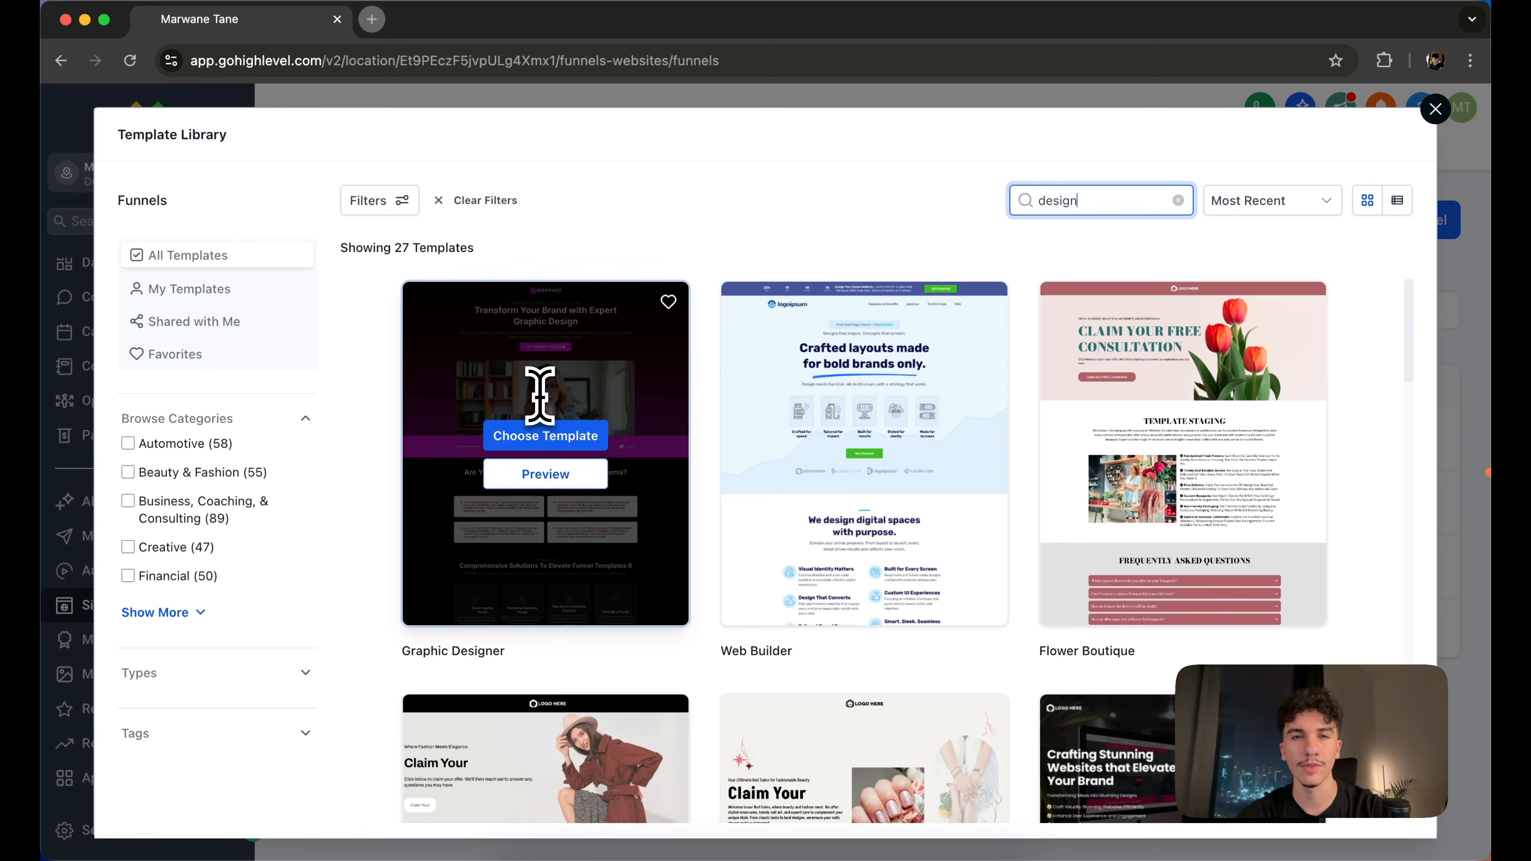
click(545, 474)
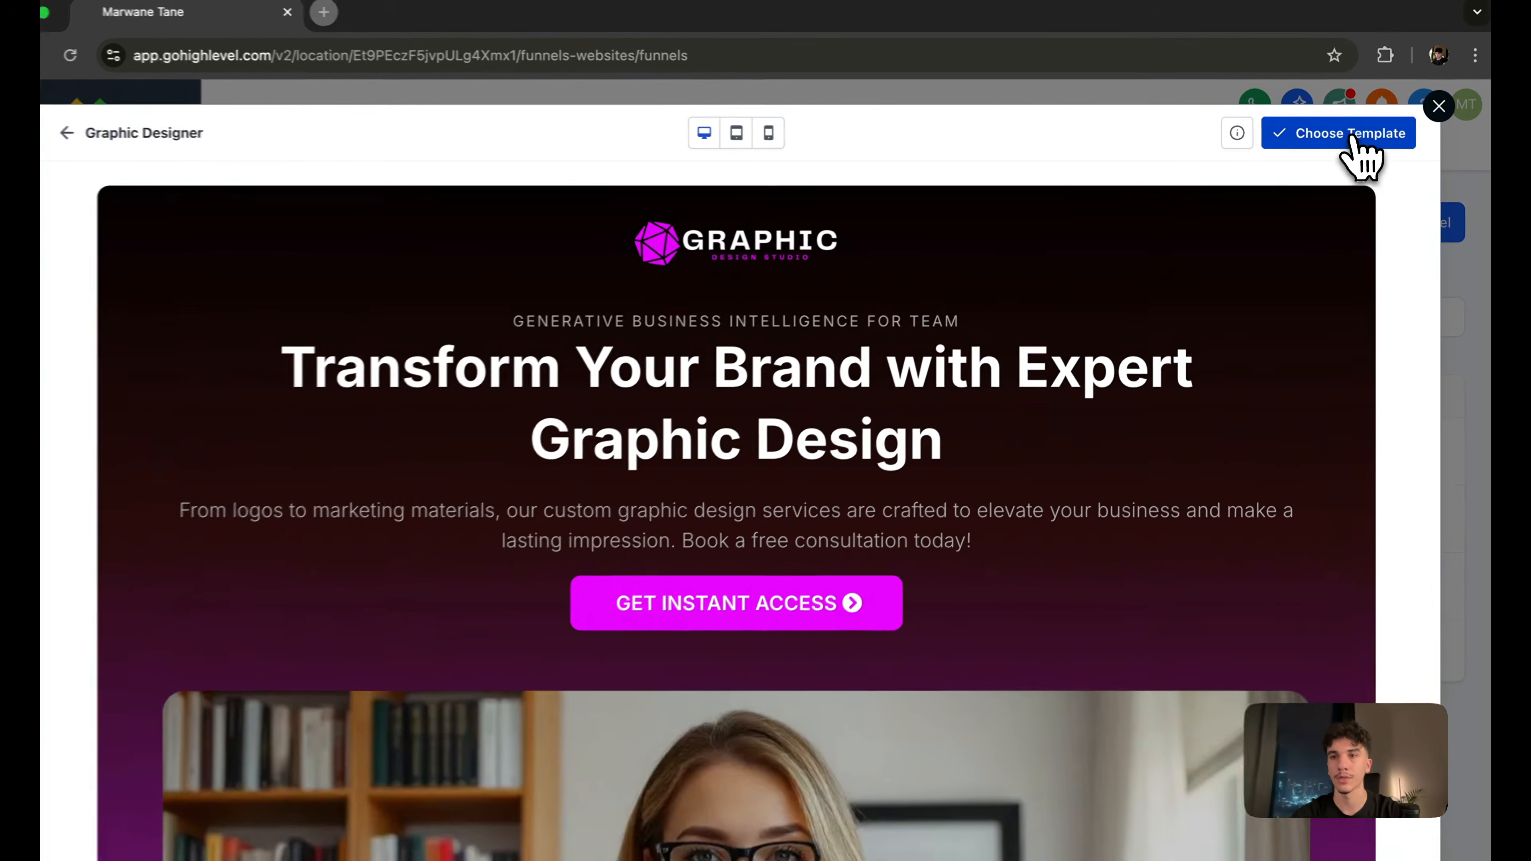
click(1368, 137)
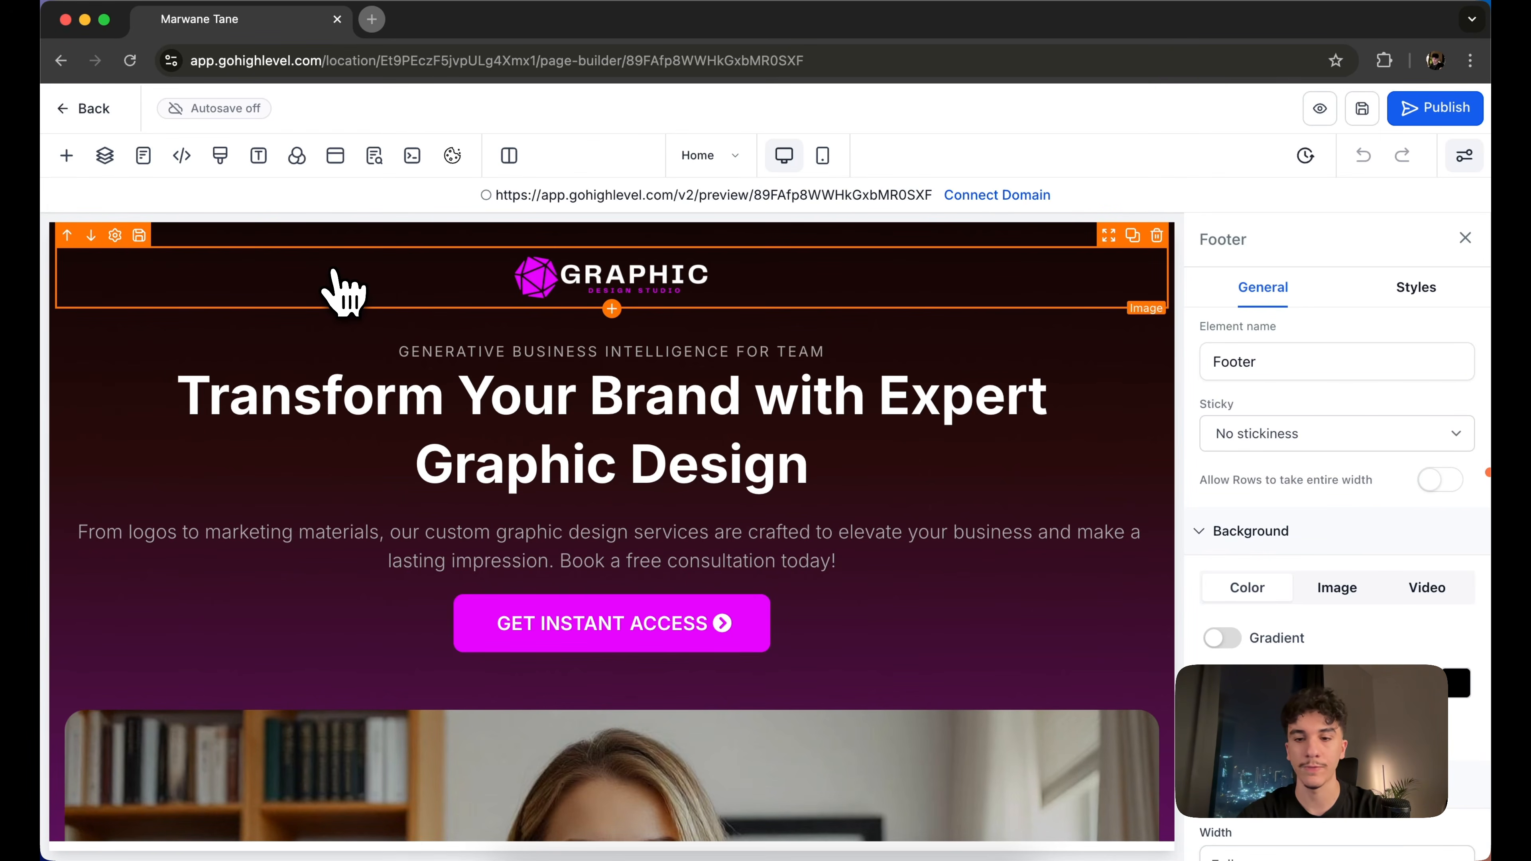
Replace the hero headline with "Go from nobody to an authority in your space in 90 days with my proven Content Authority Framework"
scroll(352, 418, down, 15)
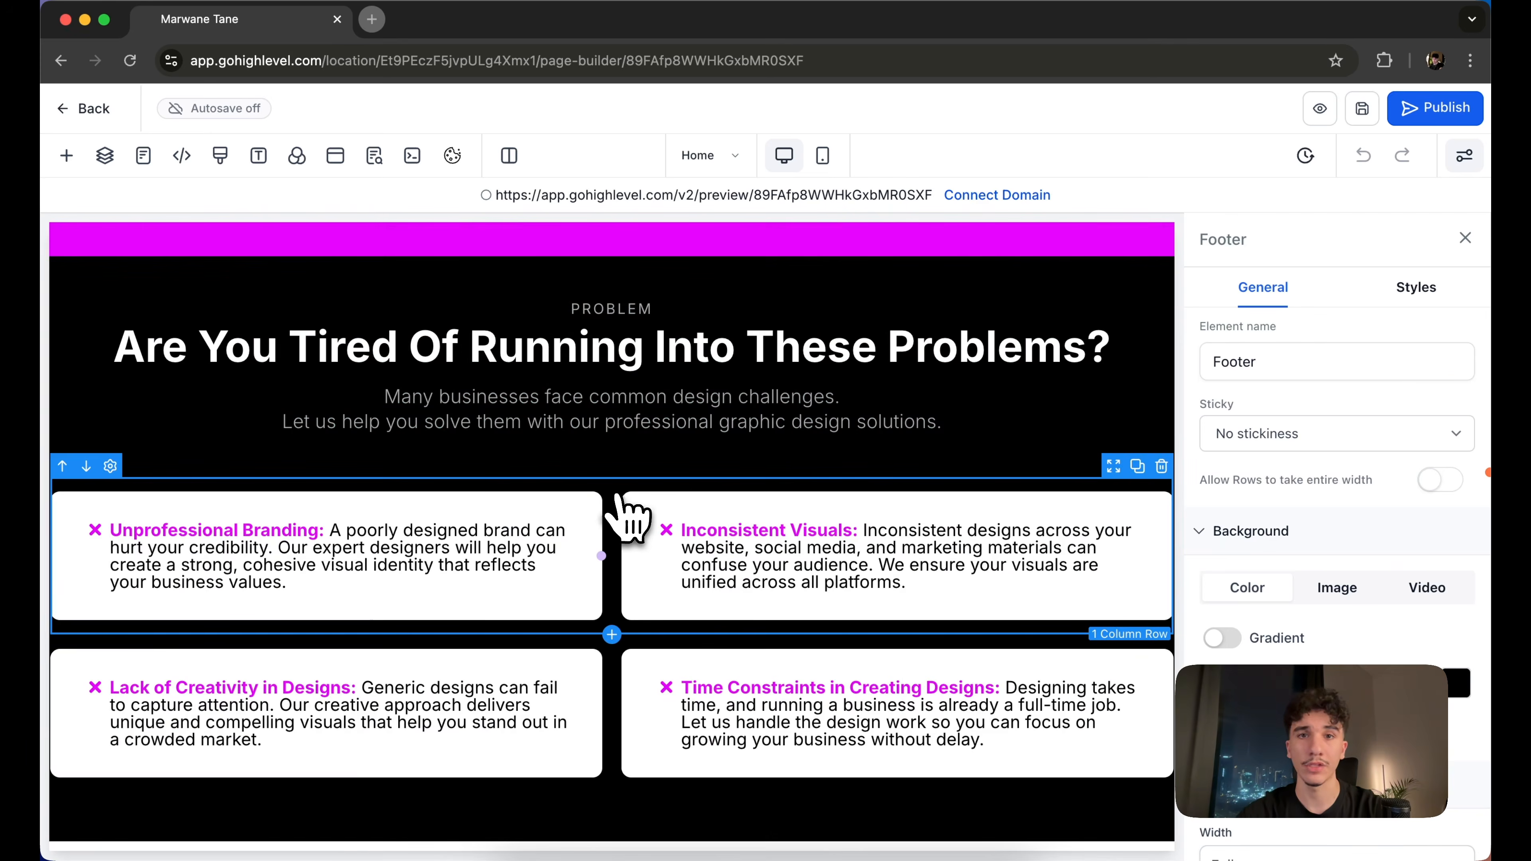
scroll(623, 518, down, 10)
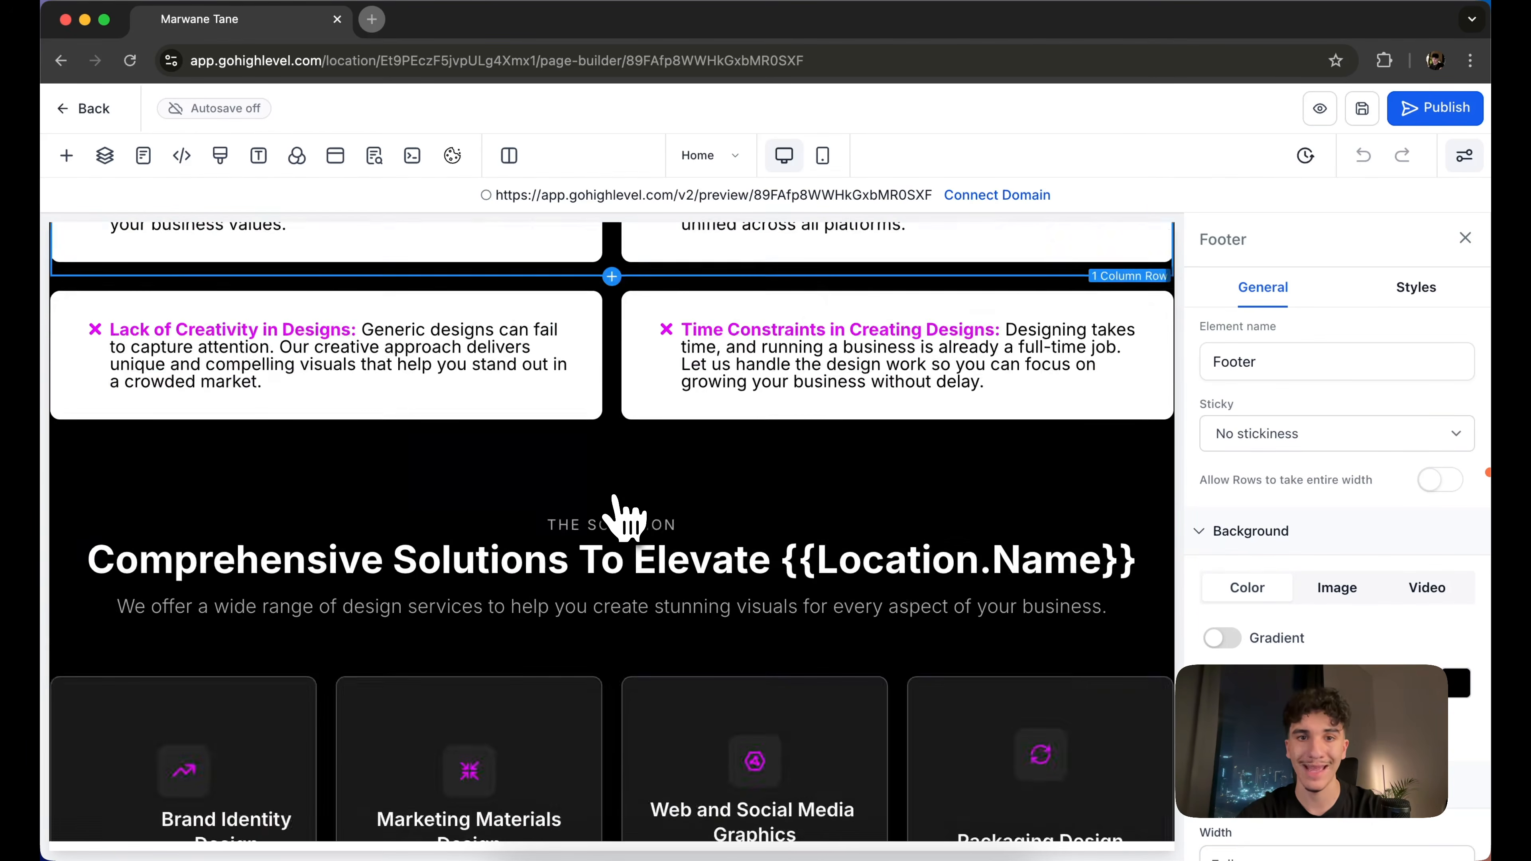
scroll(624, 519, up, 20)
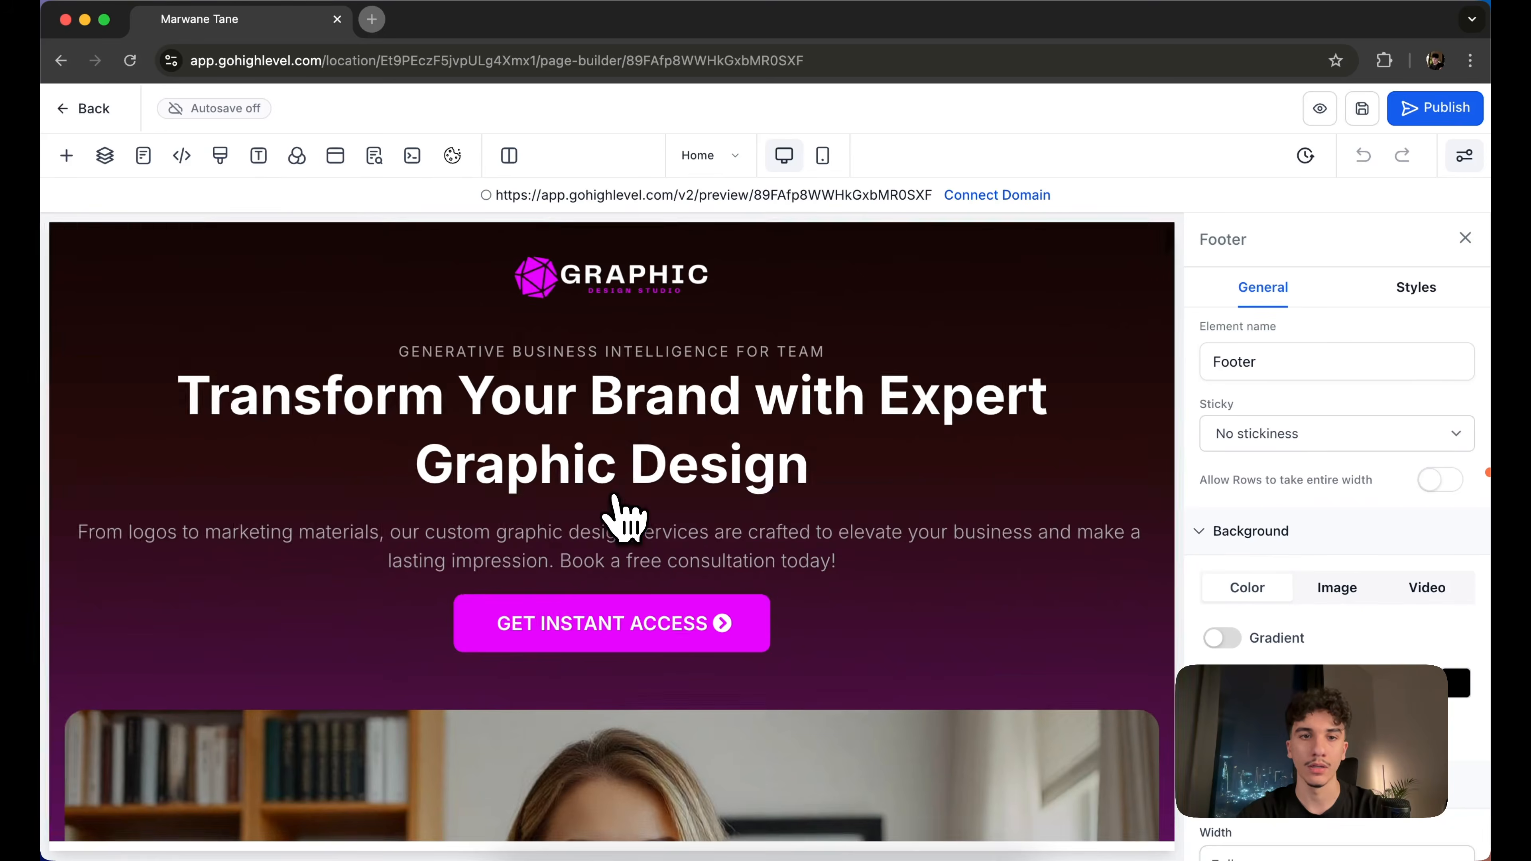
click(639, 416)
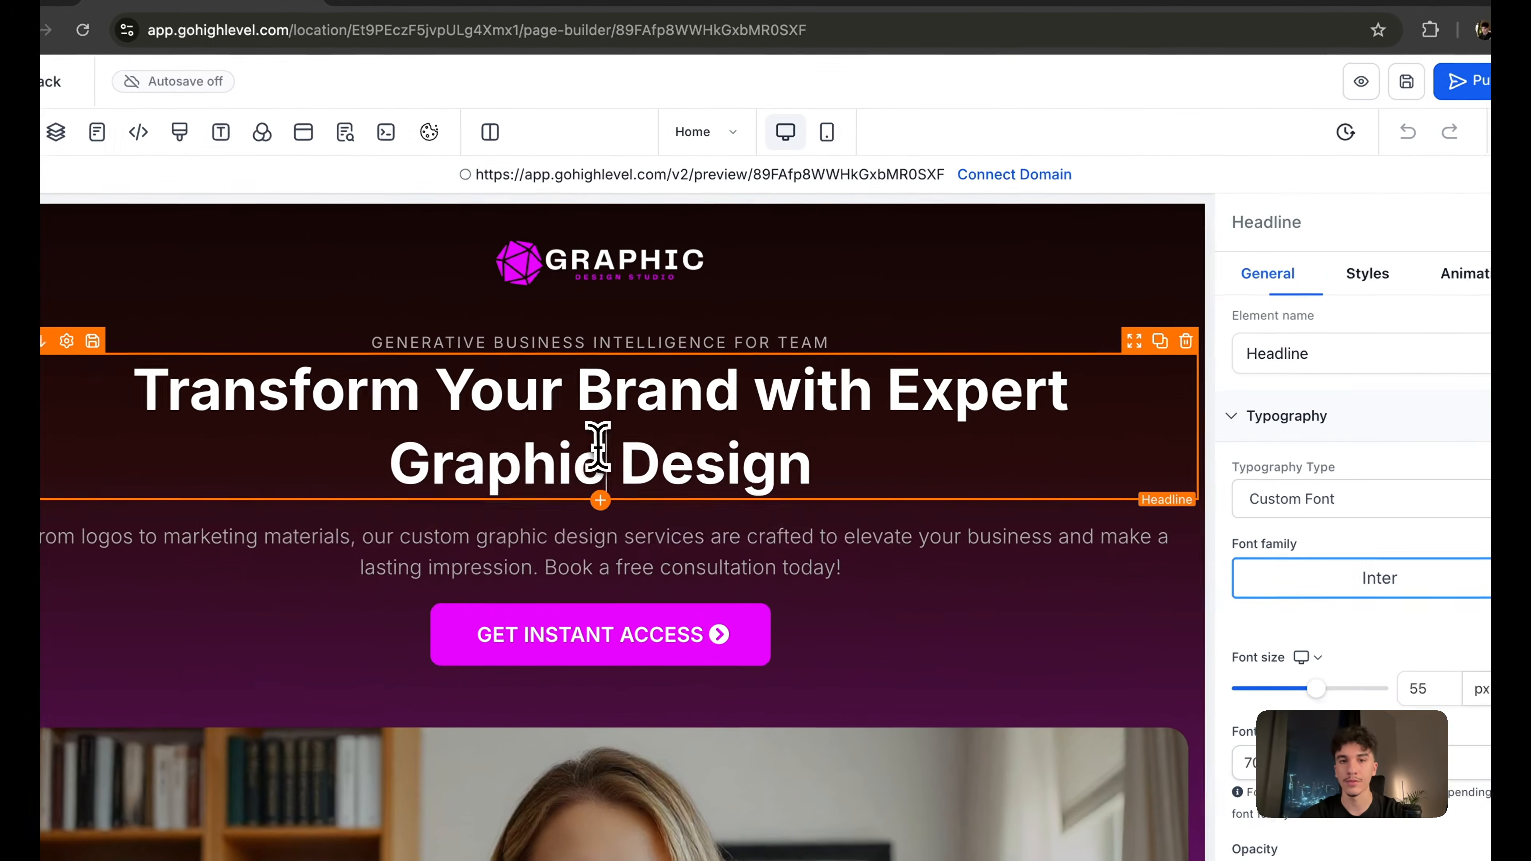
triple_click(647, 426)
drag(637, 426, 979, 498)
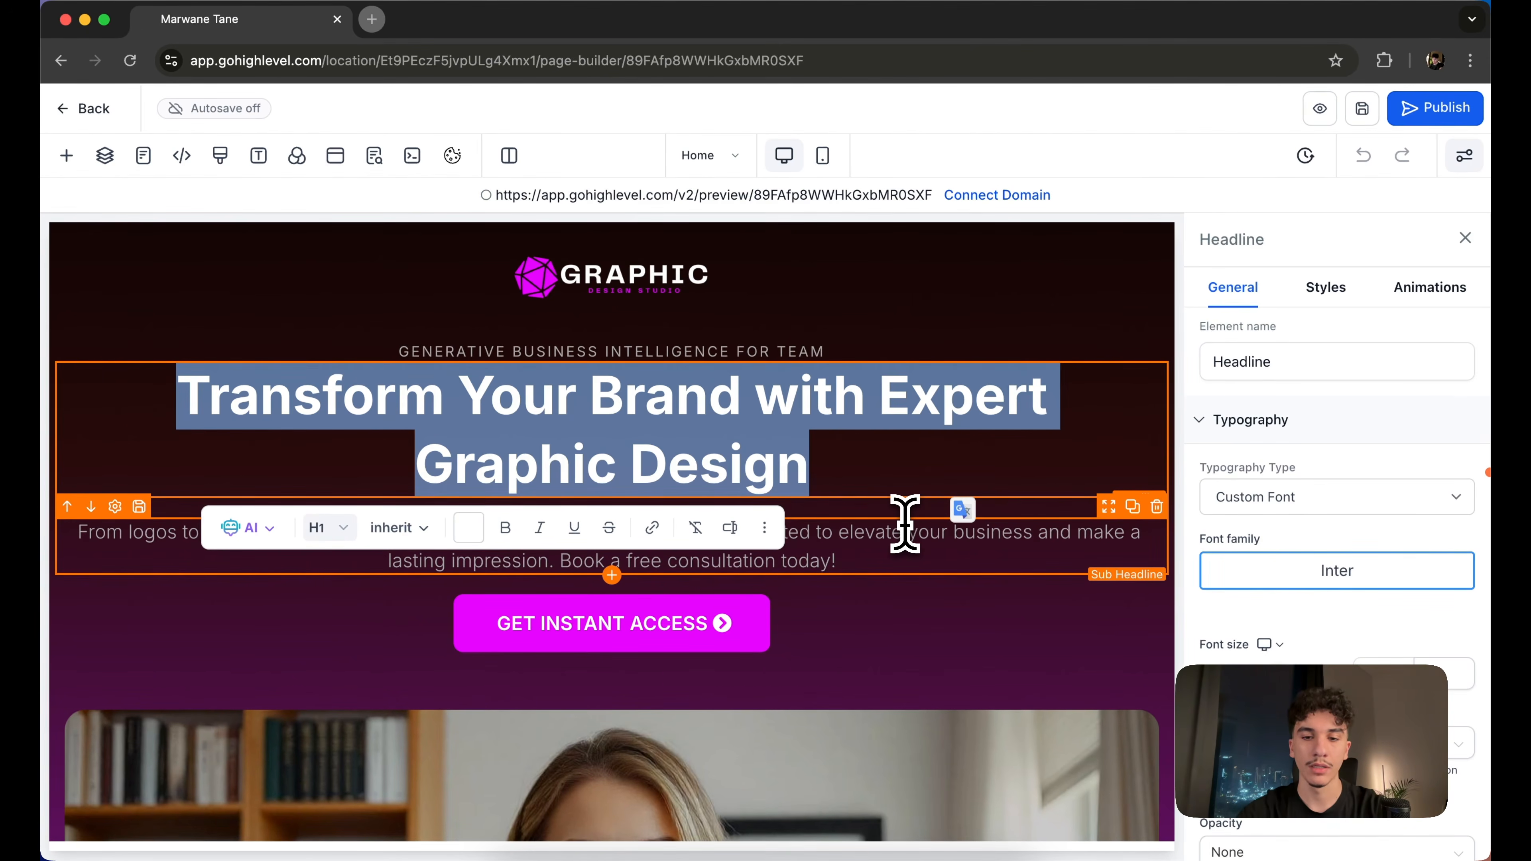
text(Go from o)
key(BackSpace)
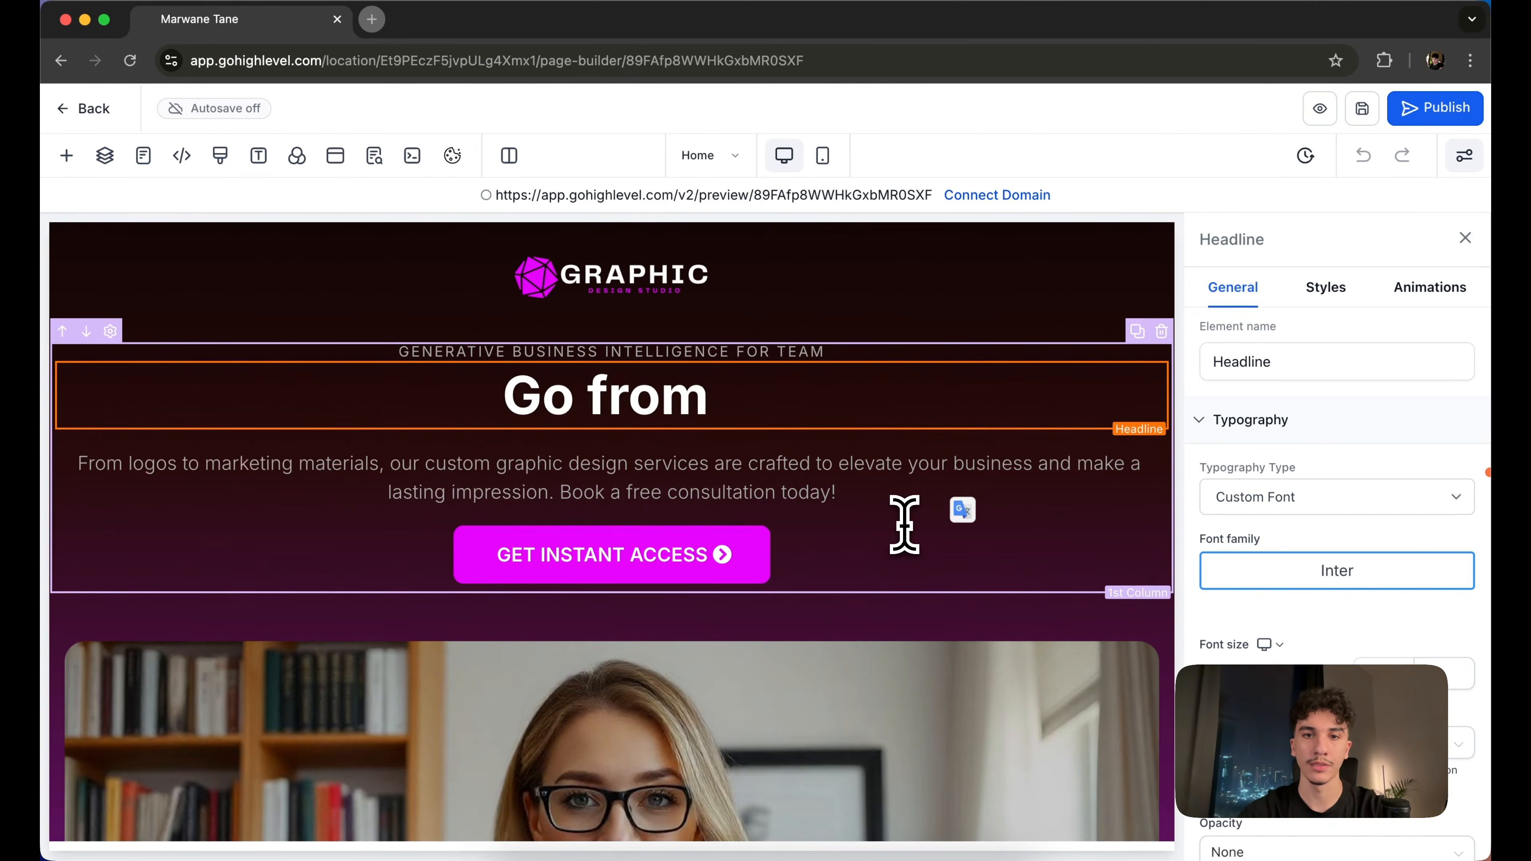
text(nobody to an authority in your space ibn)
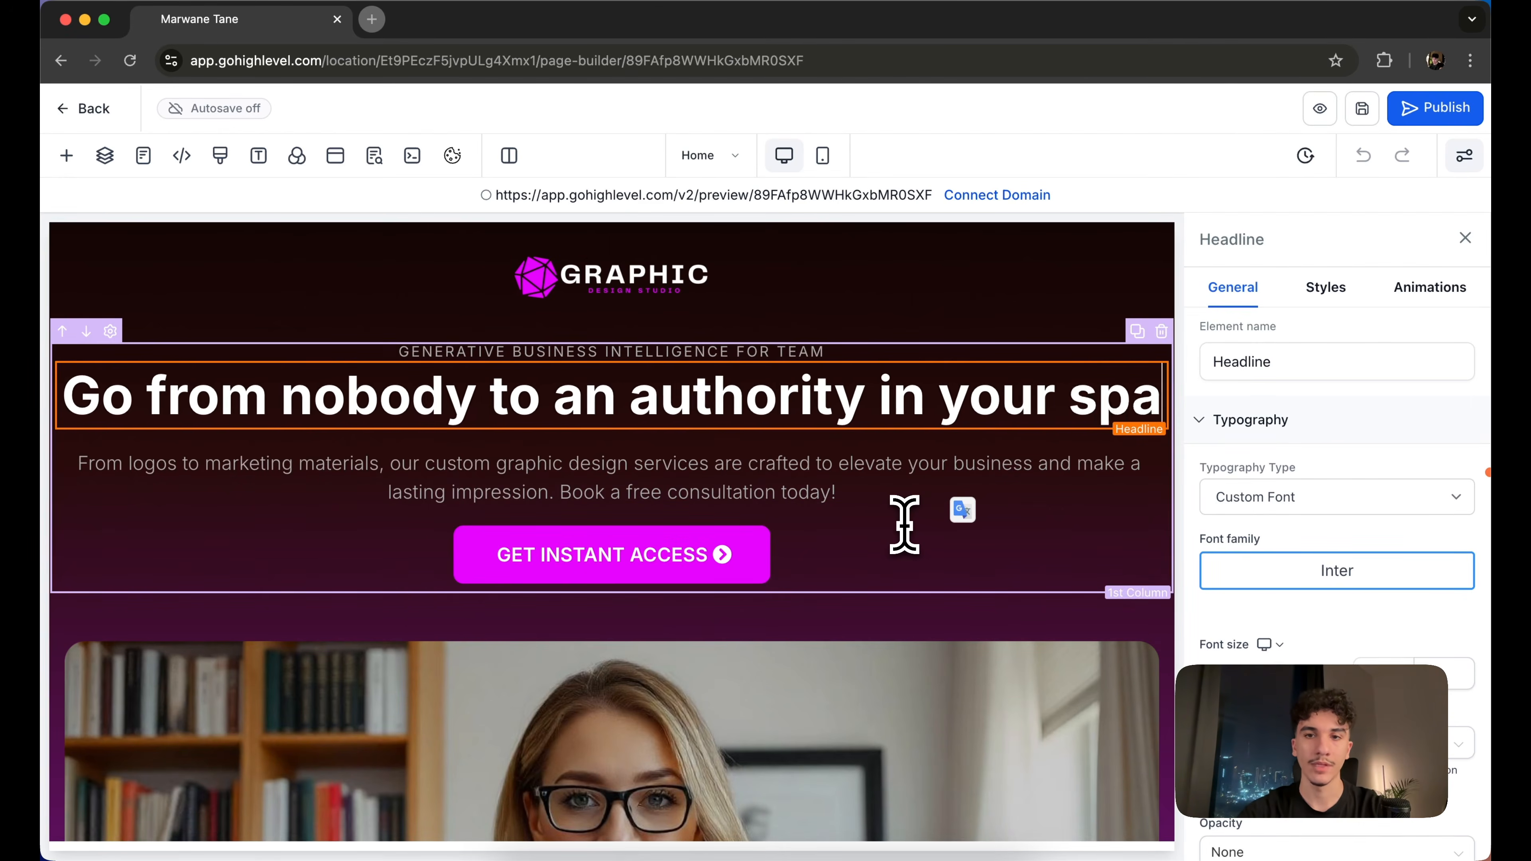
key(BackSpace)
key(BackSpace)
key(BackSpace)
text(n 90 days with our proven)
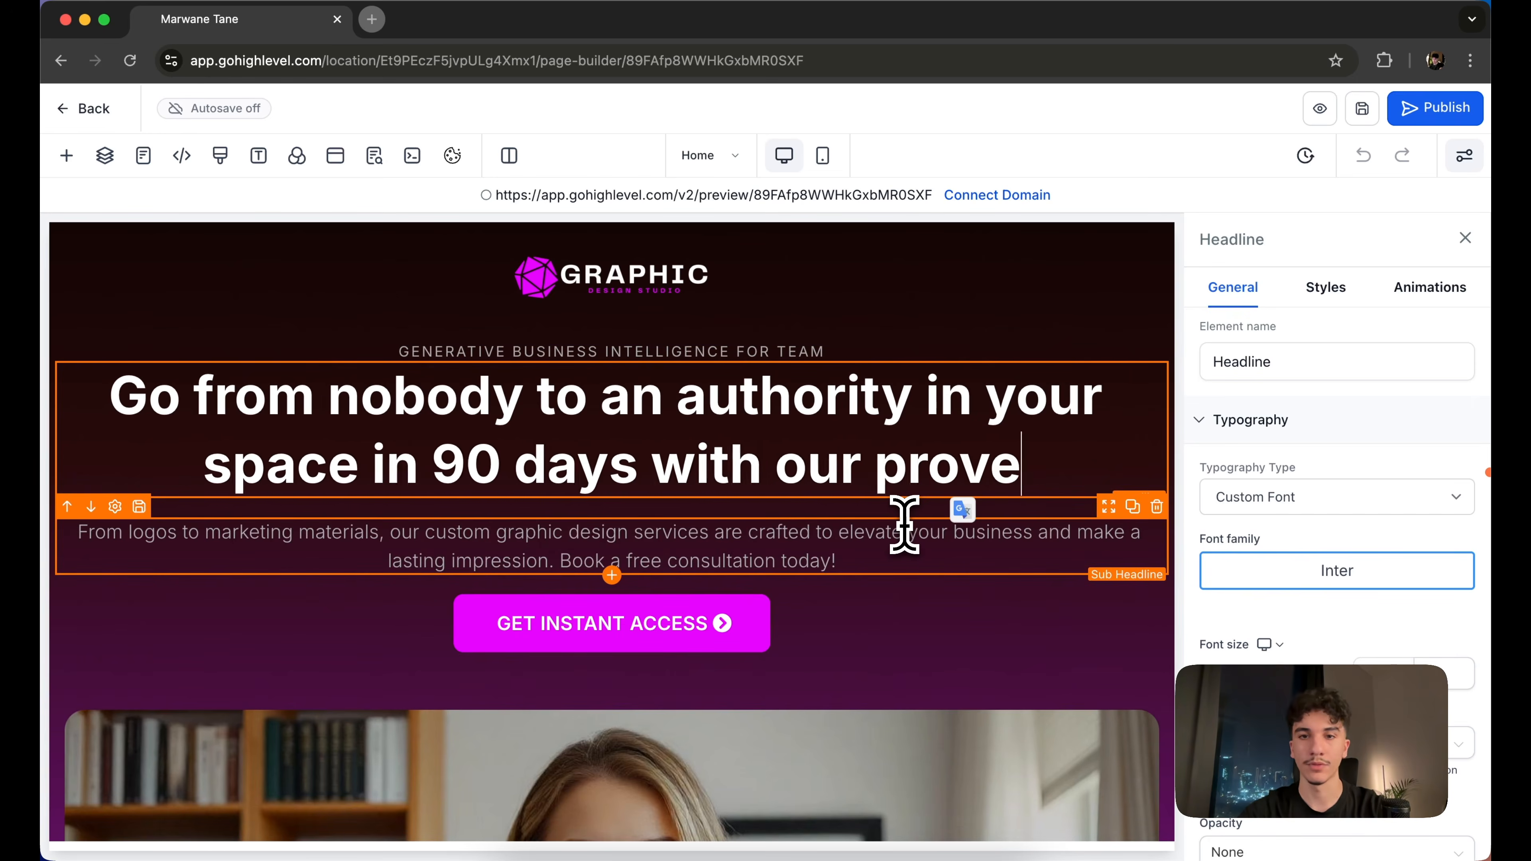
key(BackSpace)
key(BackSpace)
key(BackSpace)
key(BackSpace)
key(BackSpace)
key(BackSpace)
key(BackSpace)
key(BackSpace)
key(BackSpace)
key(BackSpace)
key(BackSpace)
text(my preoven)
key(BackSpace)
key(BackSpace)
key(BackSpace)
key(BackSpace)
key(BackSpace)
text(oven c)
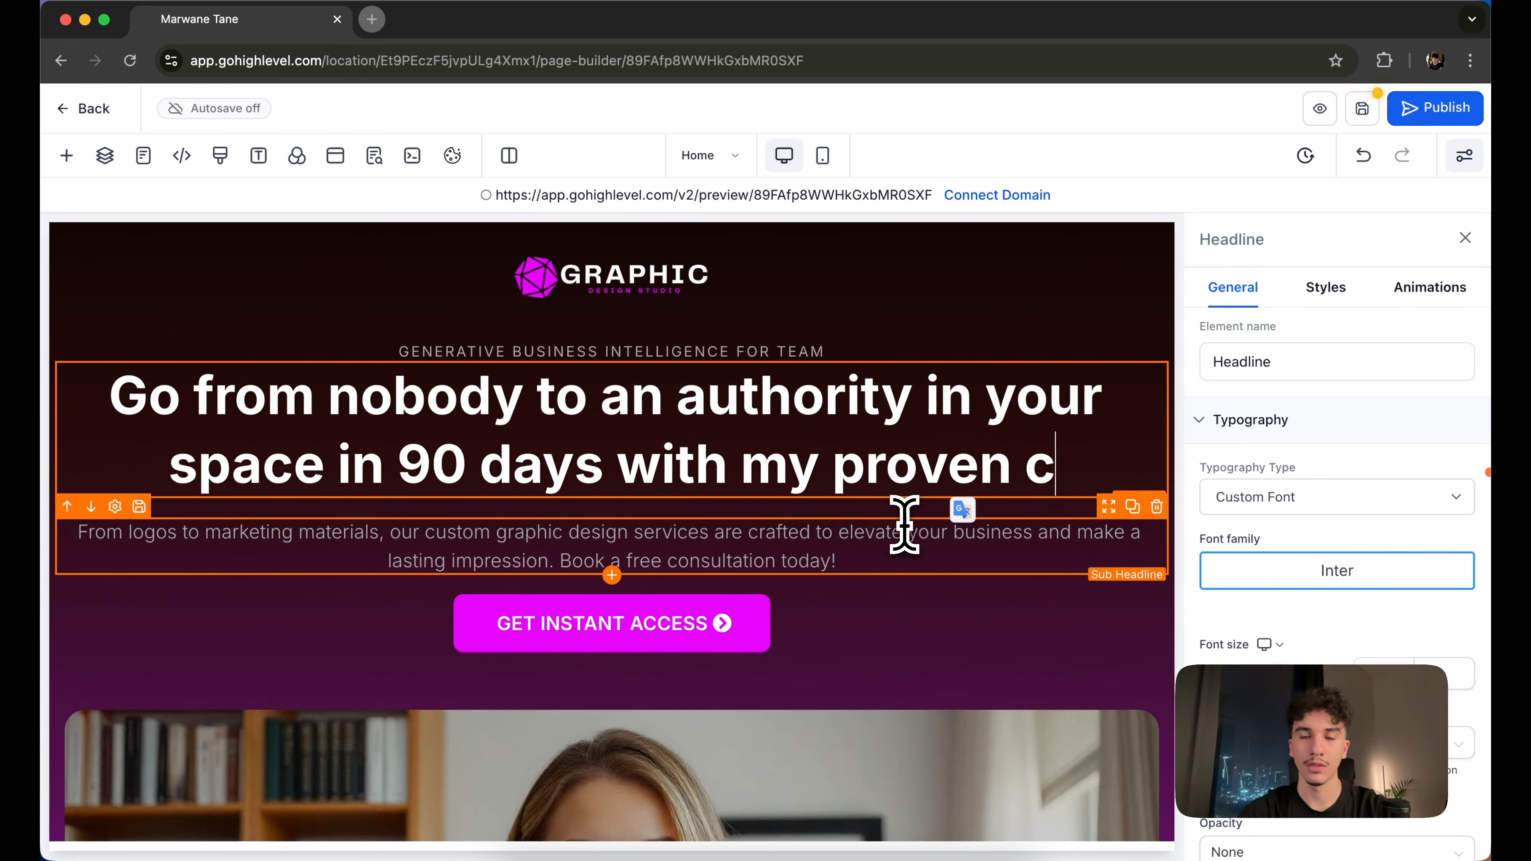
key(BackSpace)
text(Content)
text(Authorit)
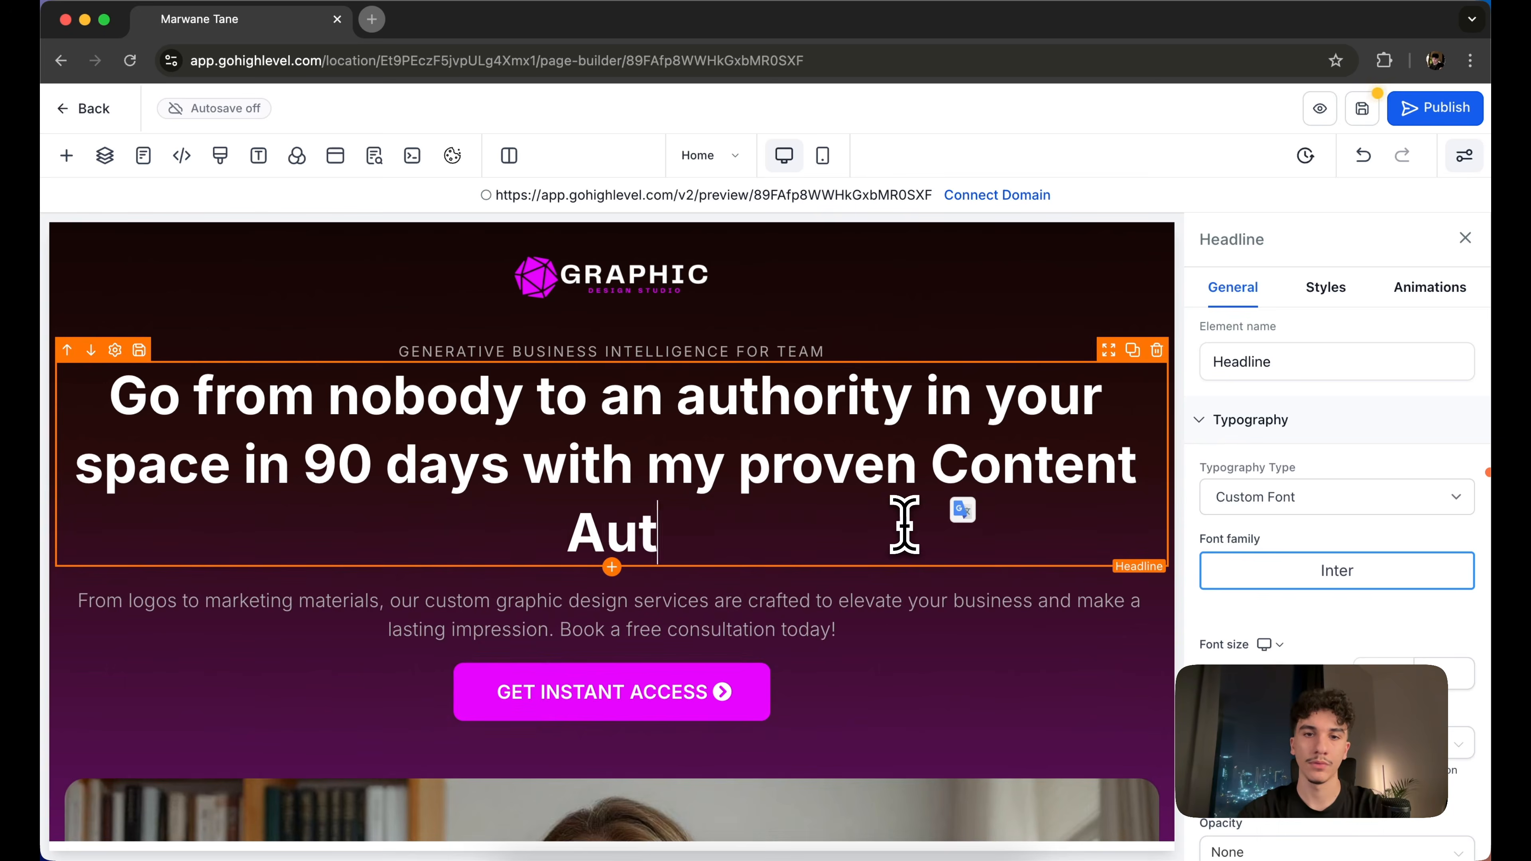
text(hority Framework)
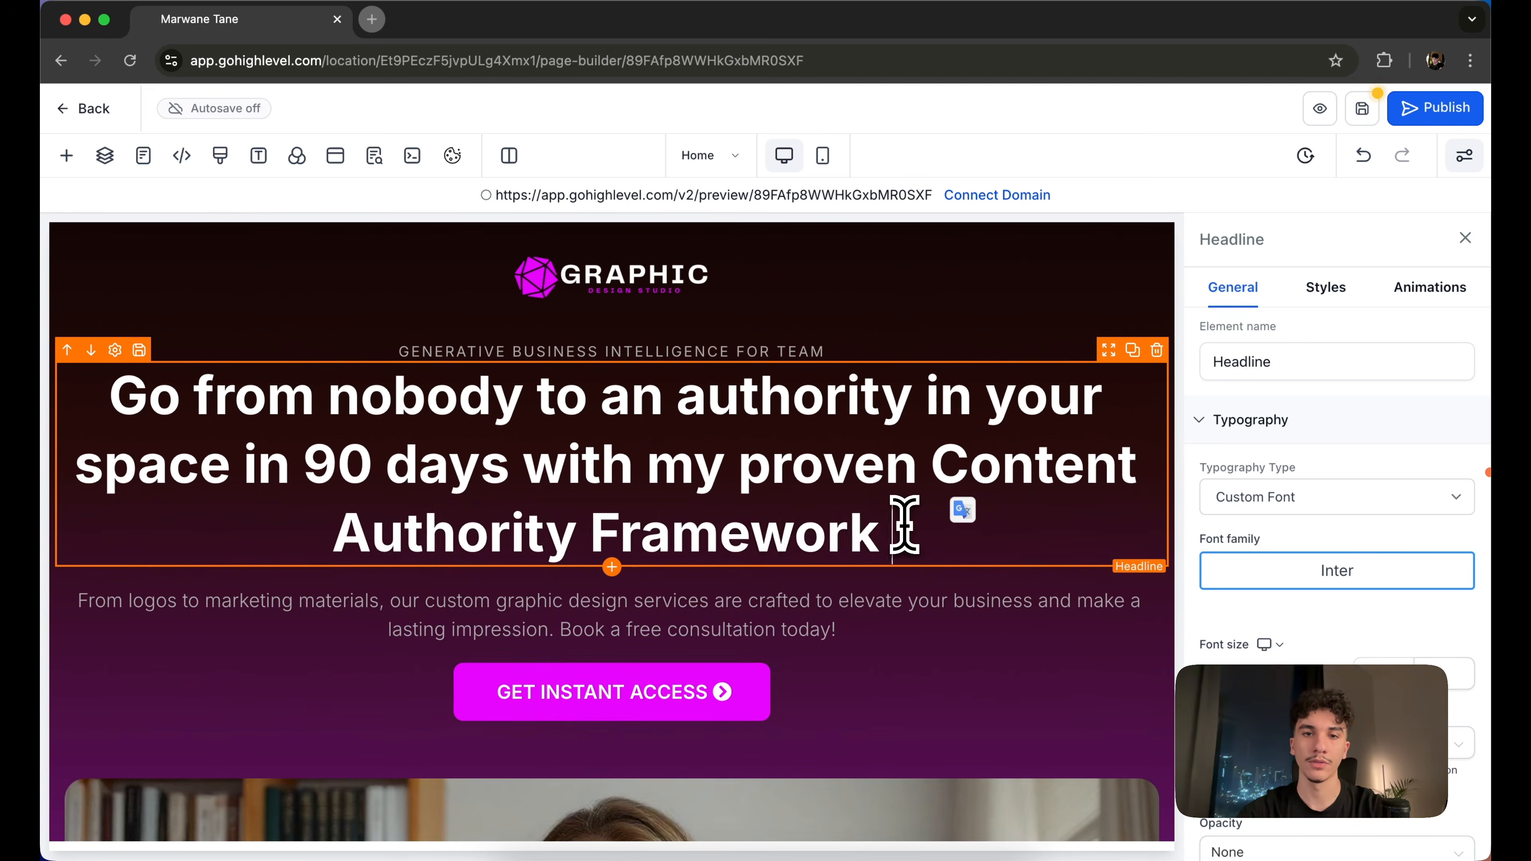
key(BackSpace)
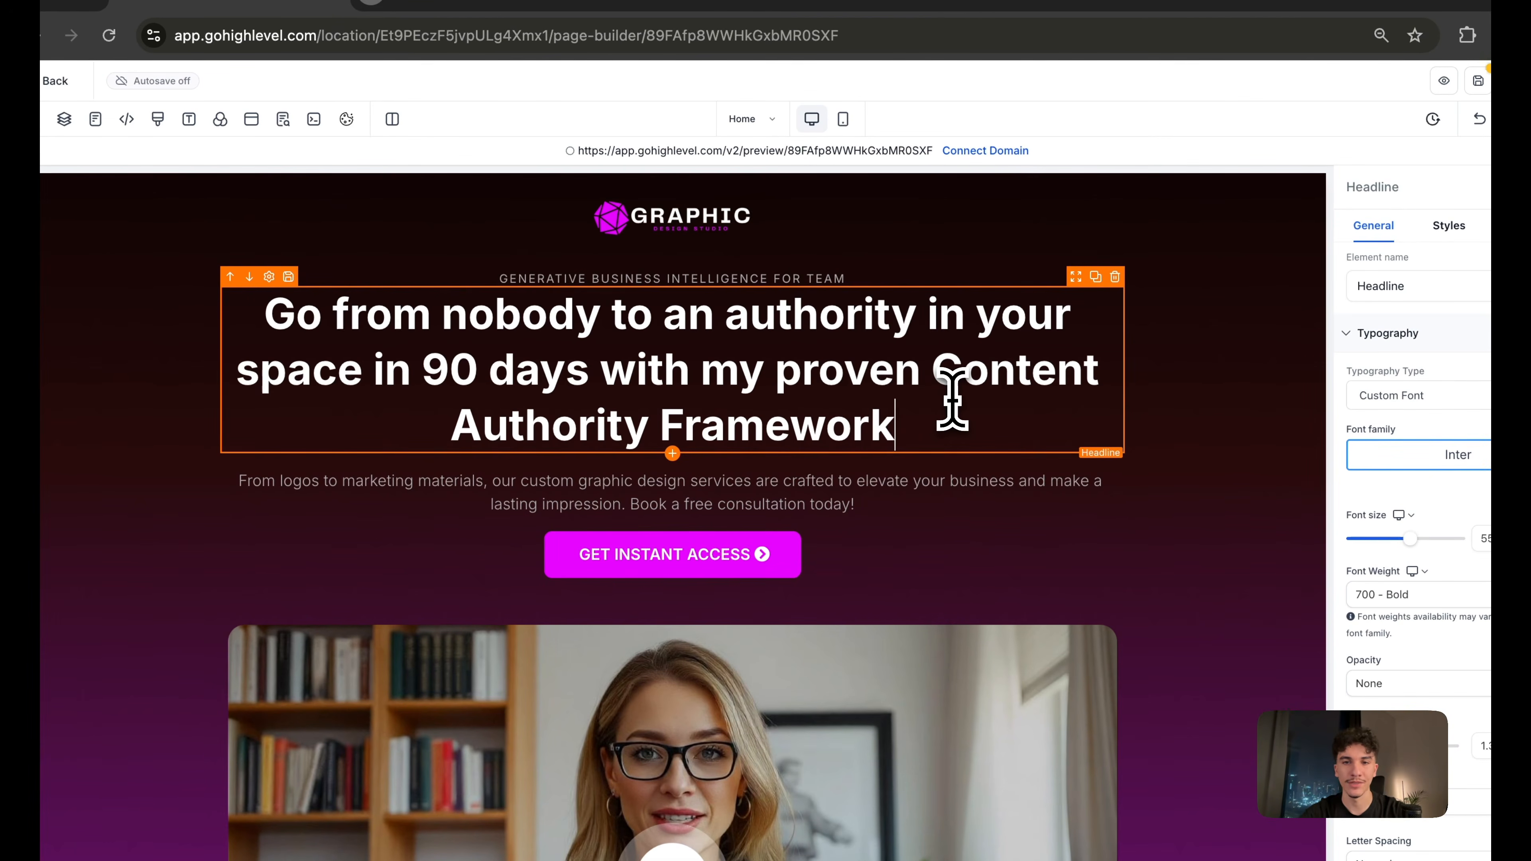
Examine the hero section's logo, sub headlines and video, along with the media logo strip and the problem and solution sections
click(119, 343)
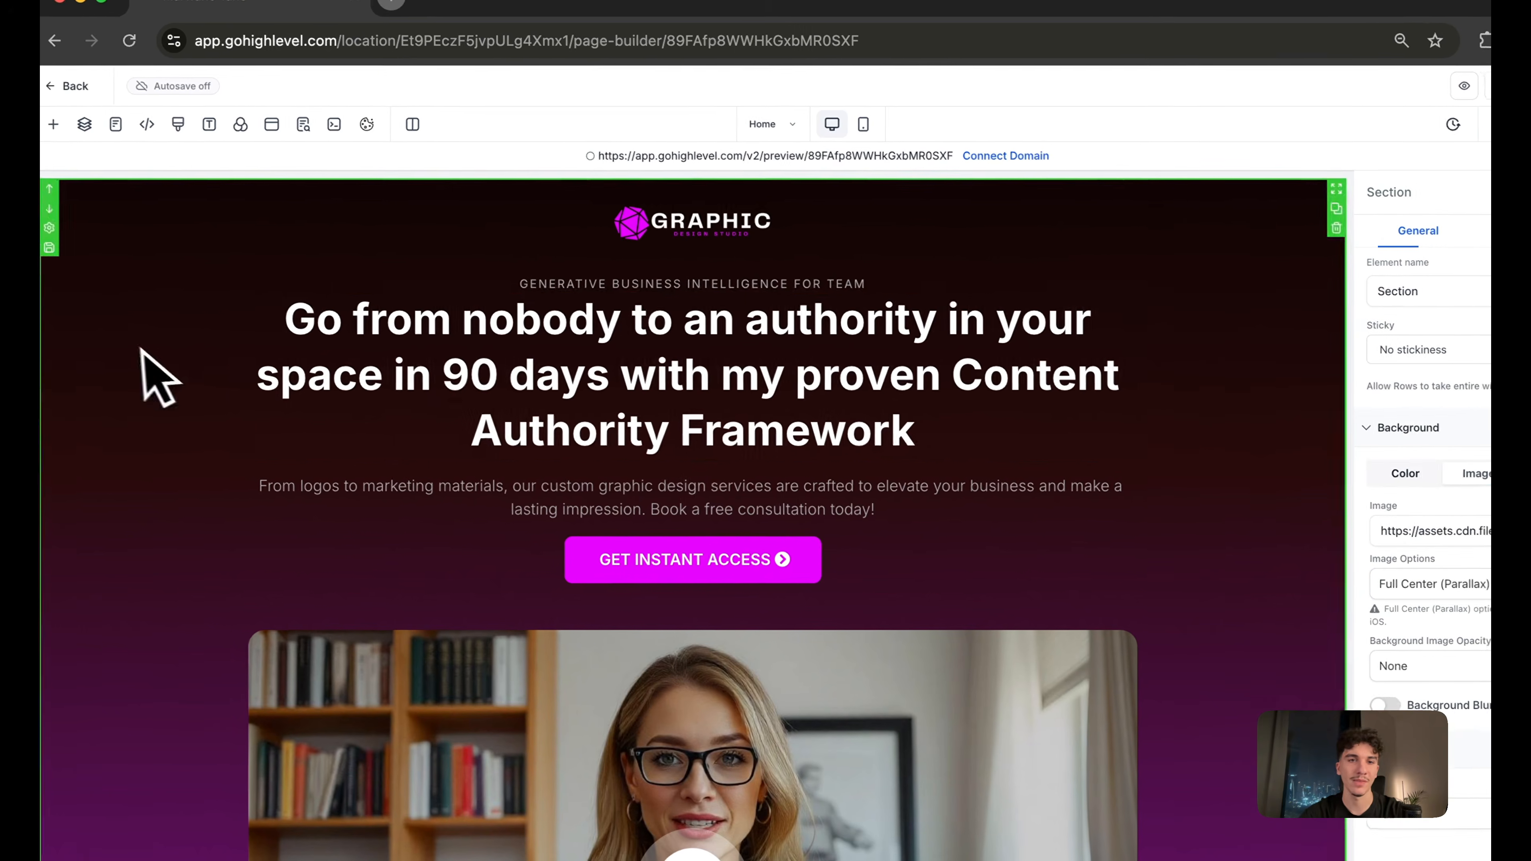
click(661, 234)
click(583, 286)
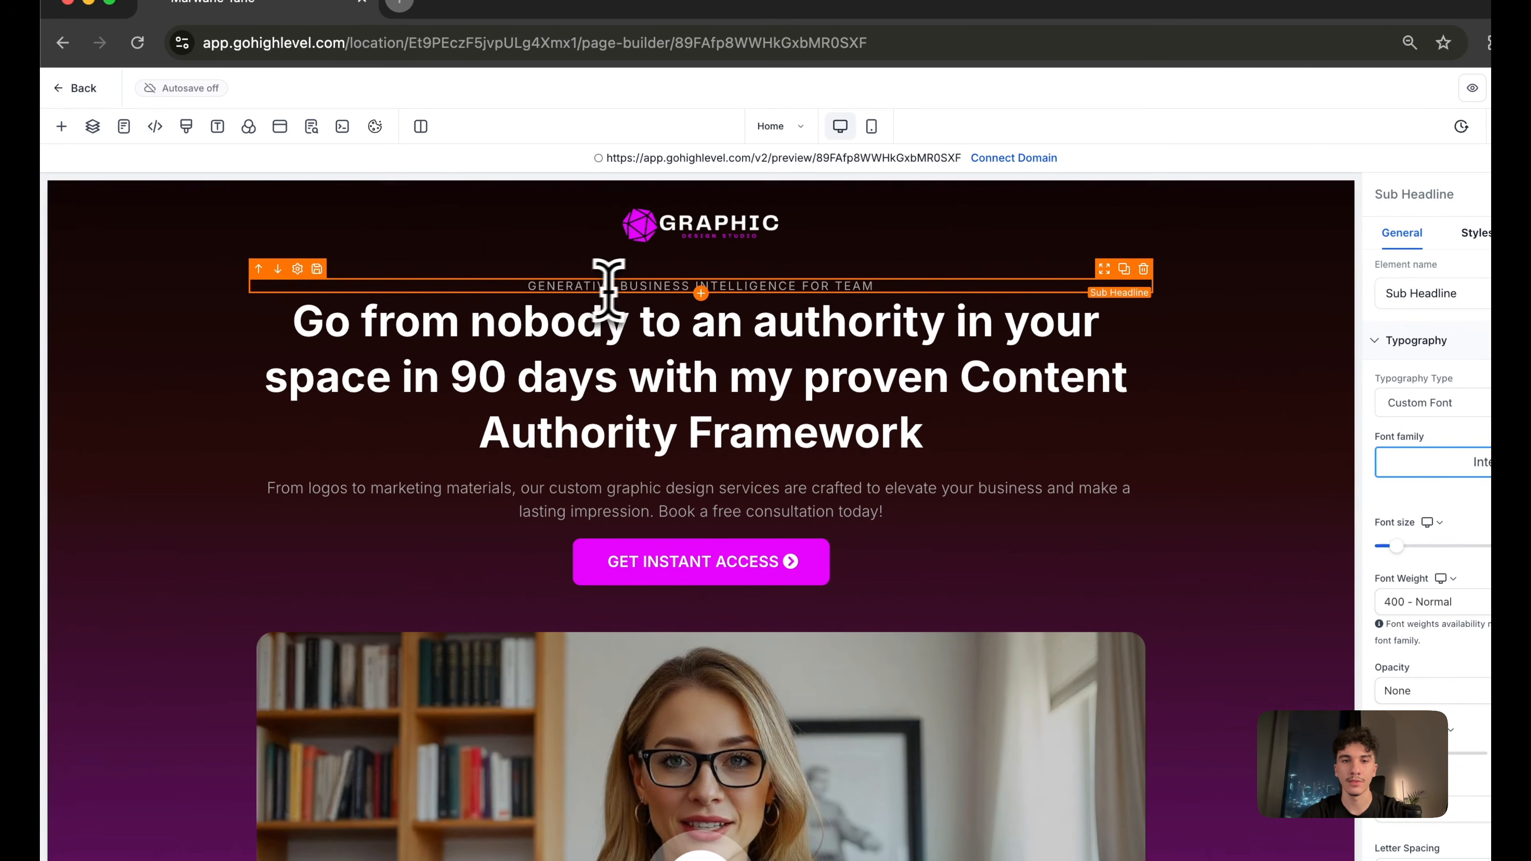
click(639, 499)
scroll(627, 513, down, 3)
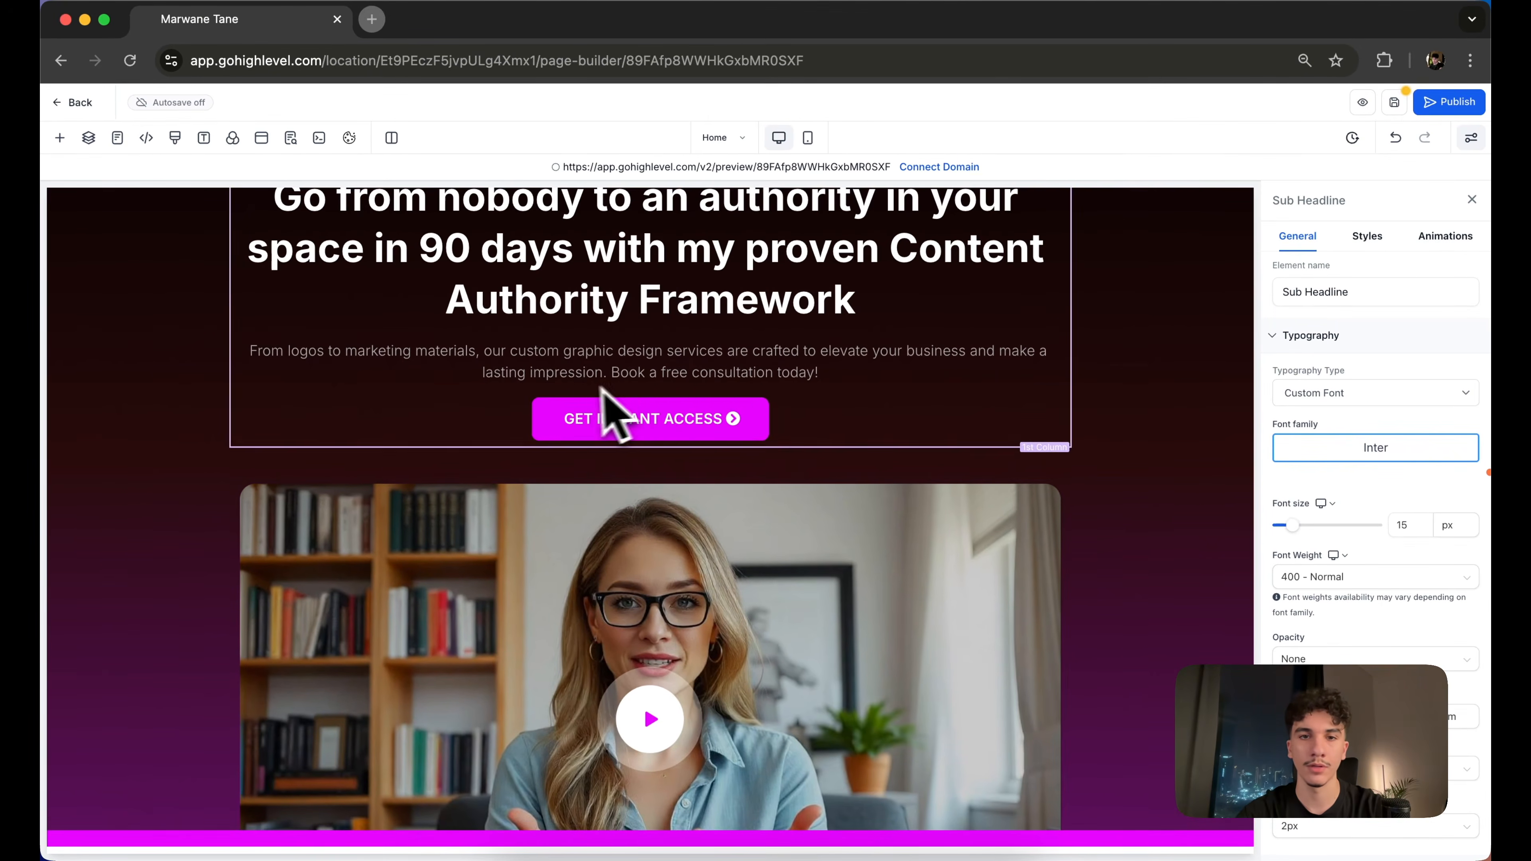
scroll(608, 407, down, 1)
scroll(645, 380, down, 5)
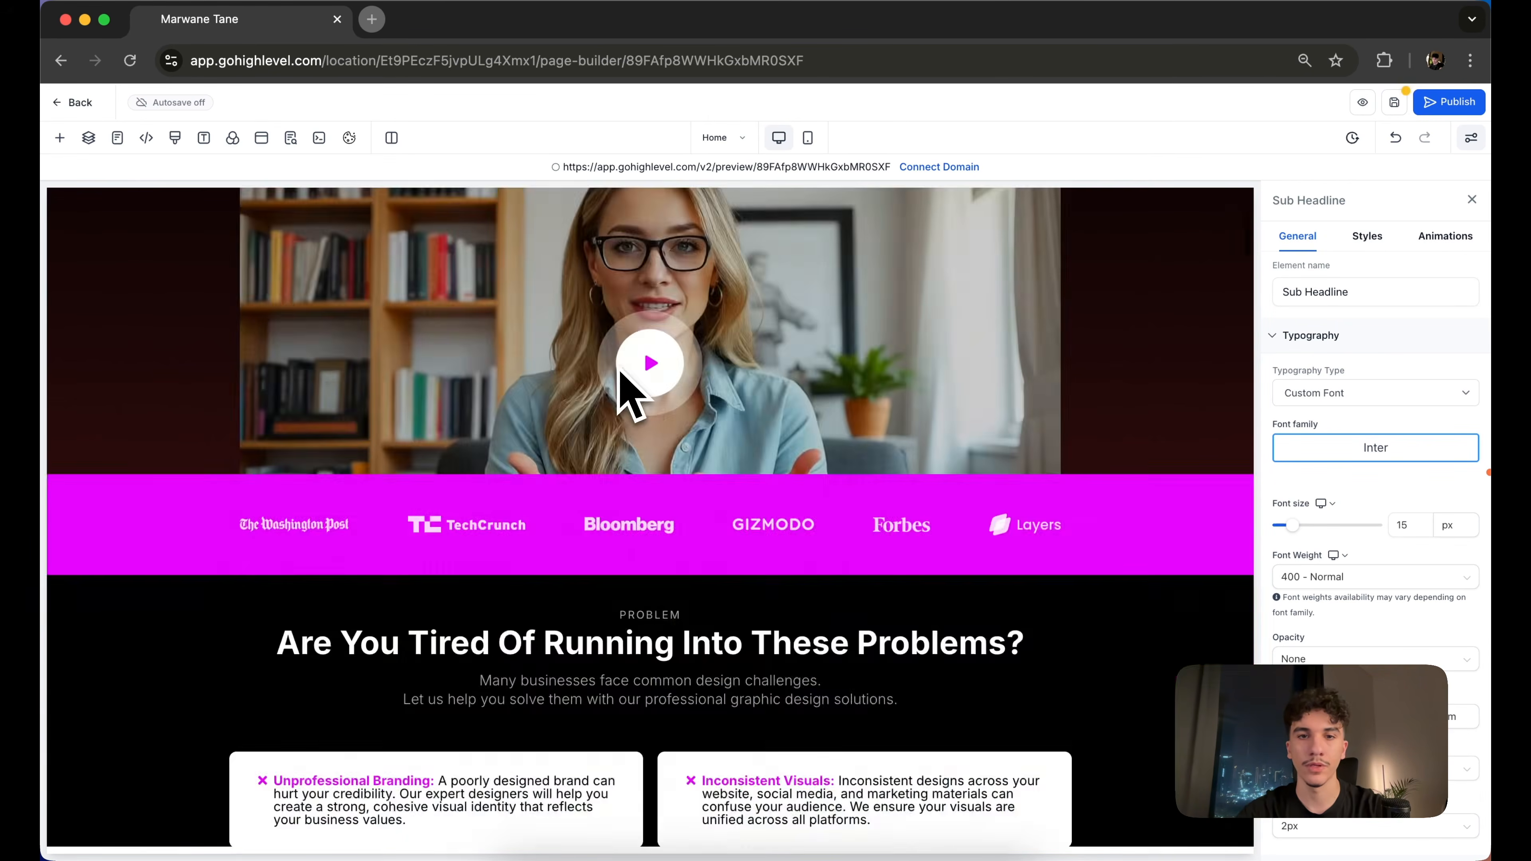
scroll(627, 386, up, 3)
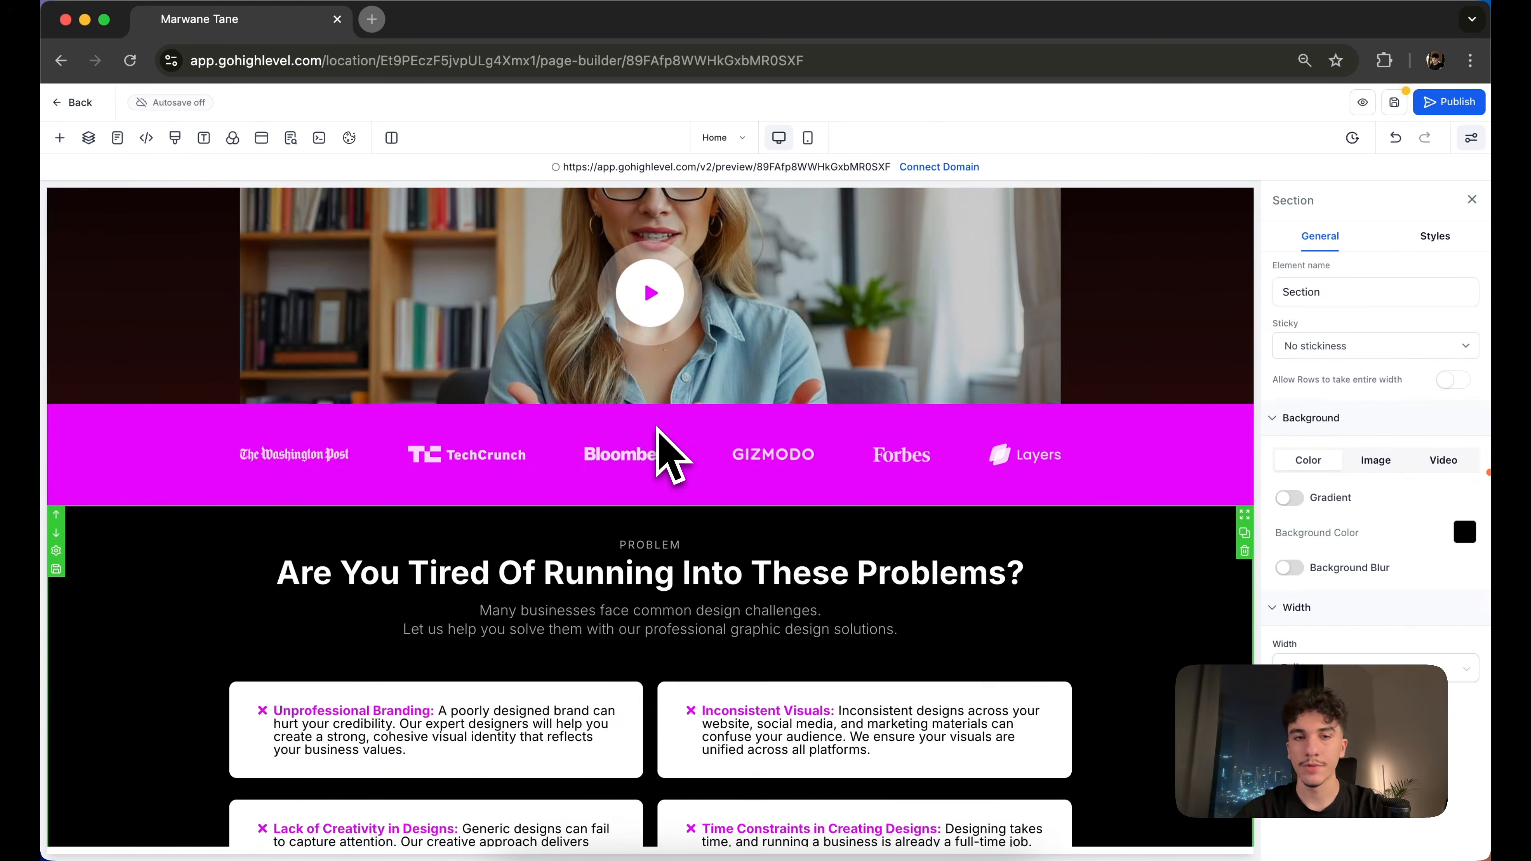
scroll(657, 428, down, 5)
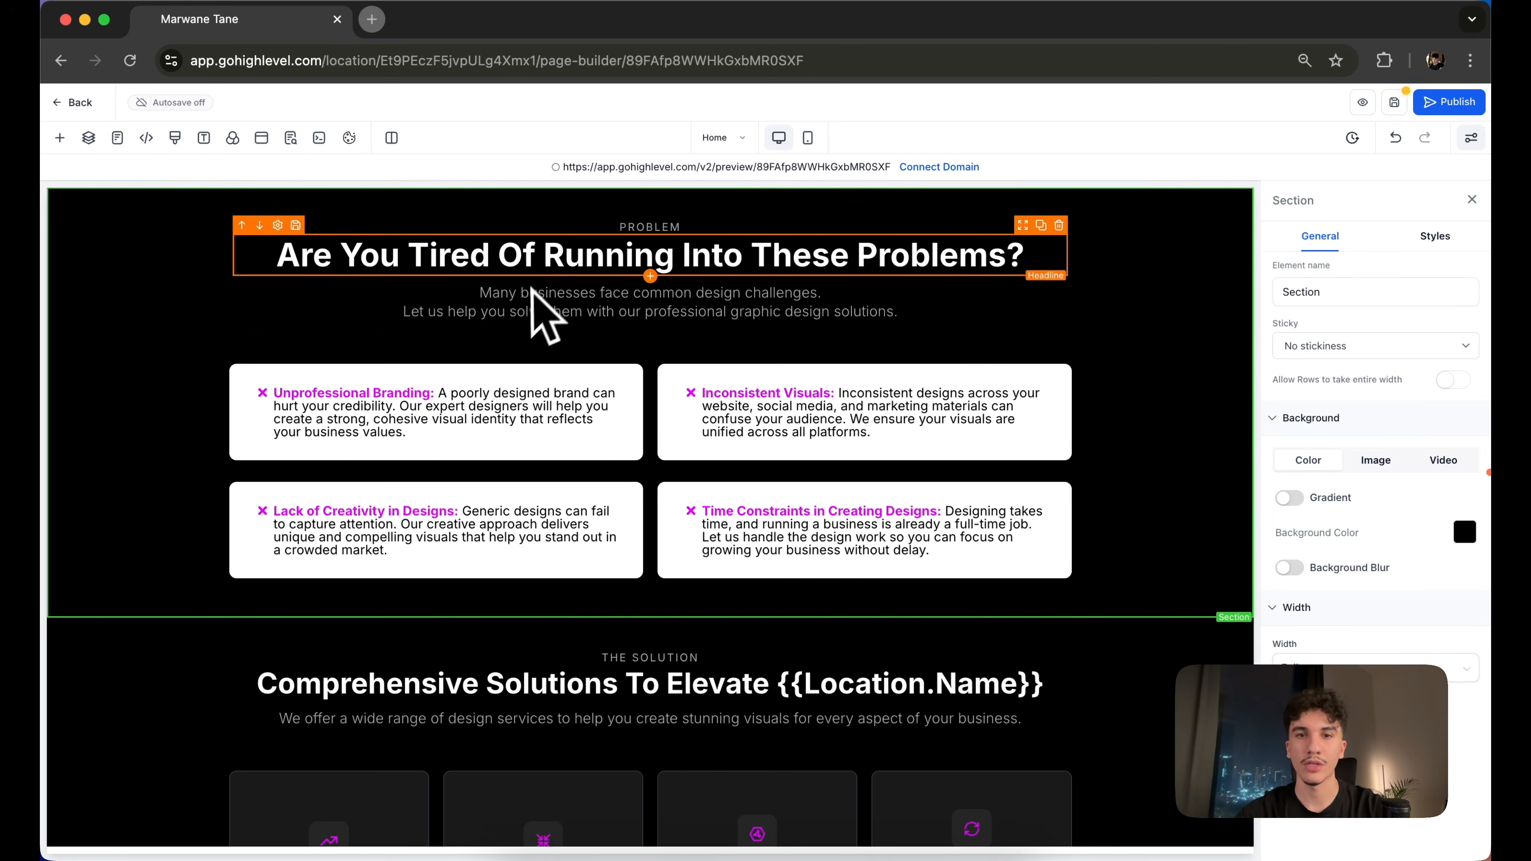
scroll(578, 300, down, 2)
scroll(627, 432, down, 9)
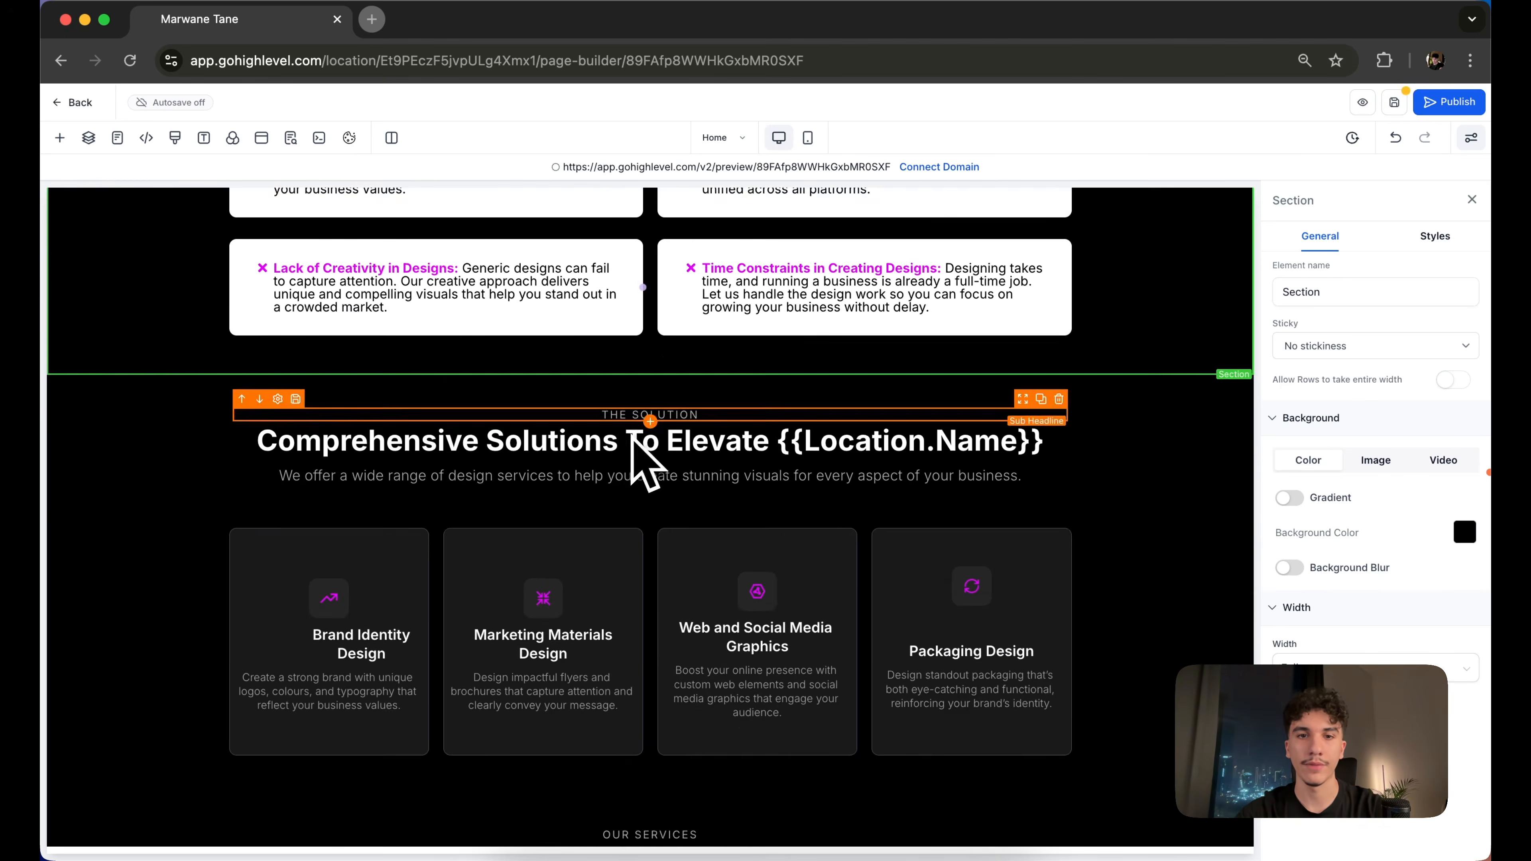
scroll(660, 398, up, 15)
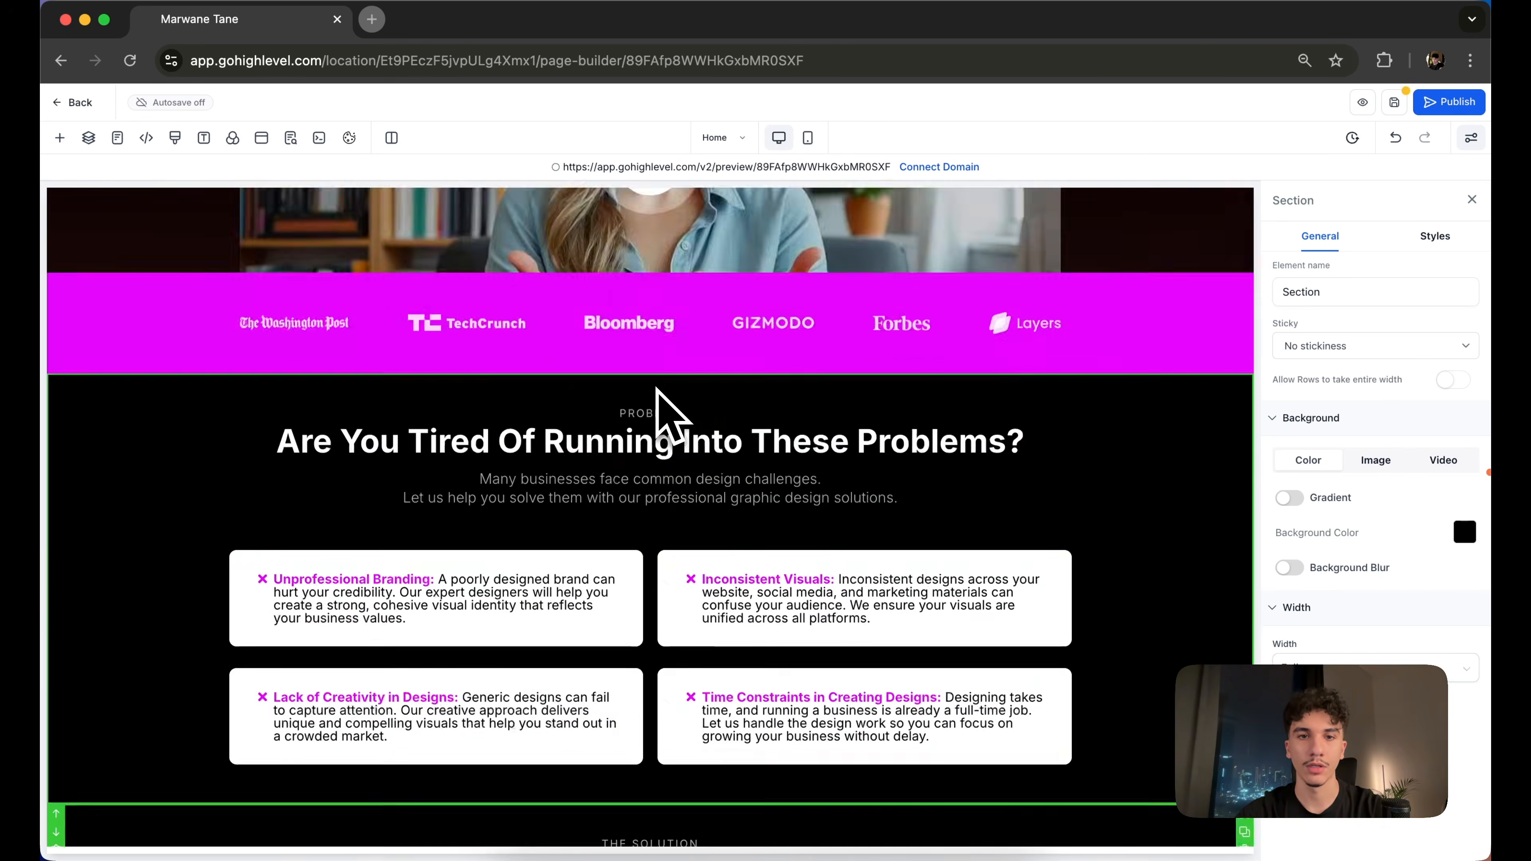
scroll(673, 547, down, 3)
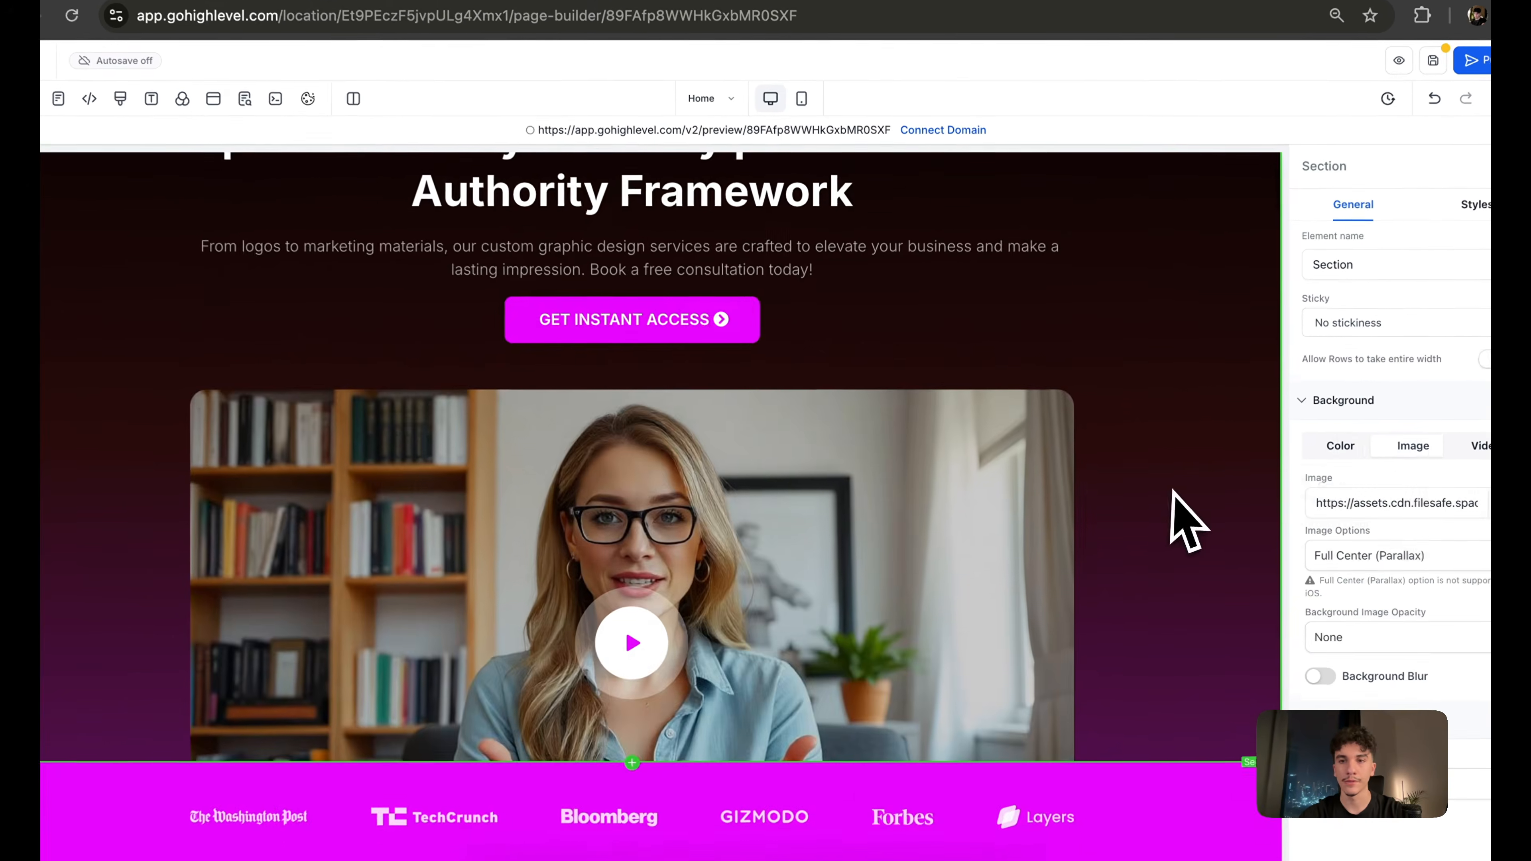
scroll(1178, 520, up, 3)
scroll(660, 520, down, 6)
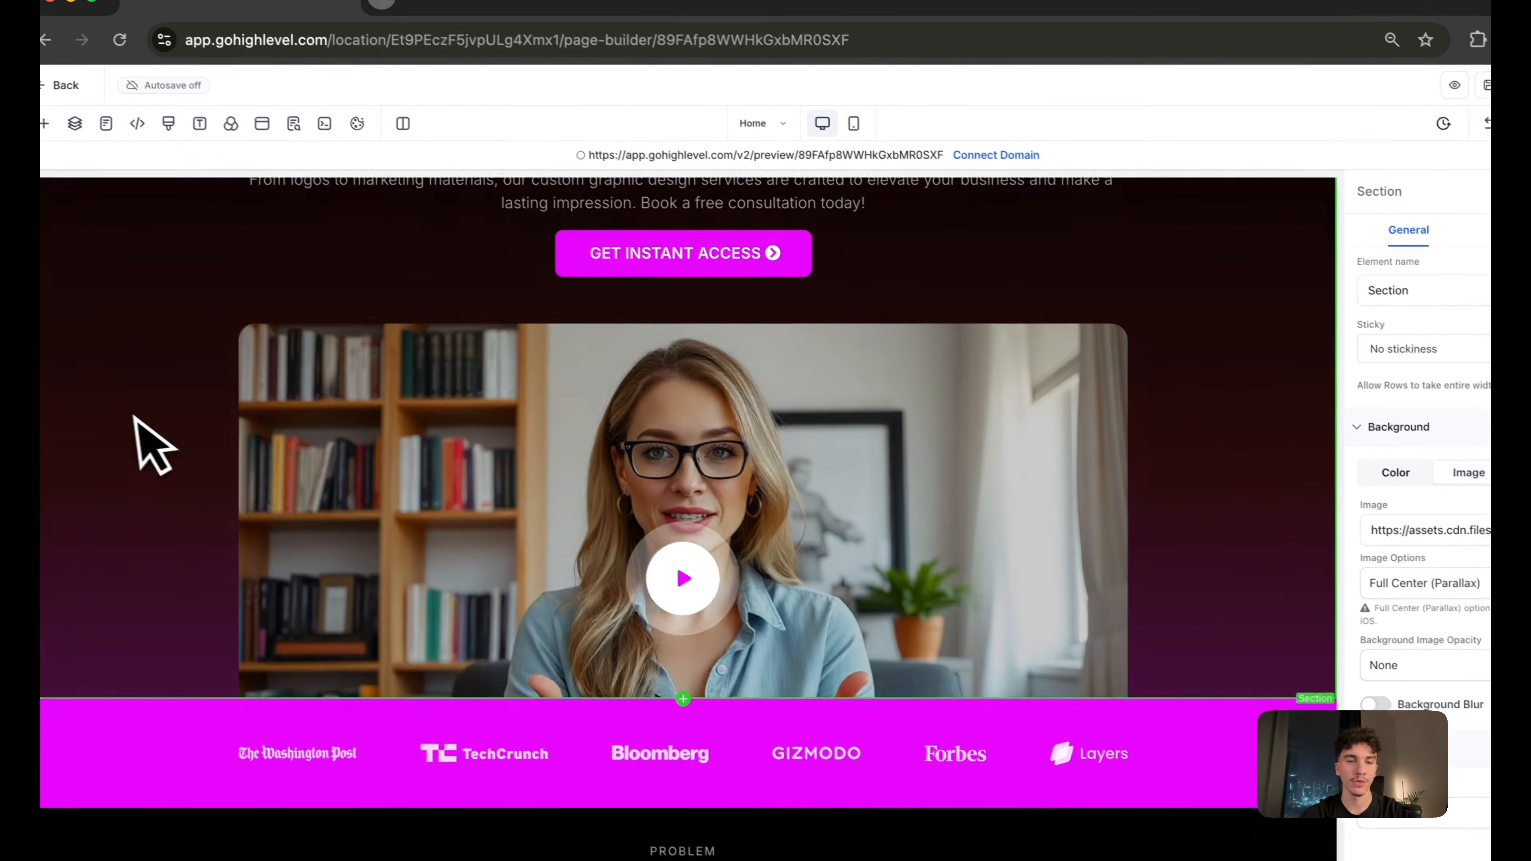
Switch the hero section's background from an image to a color gradient
scroll(135, 419, up, 5)
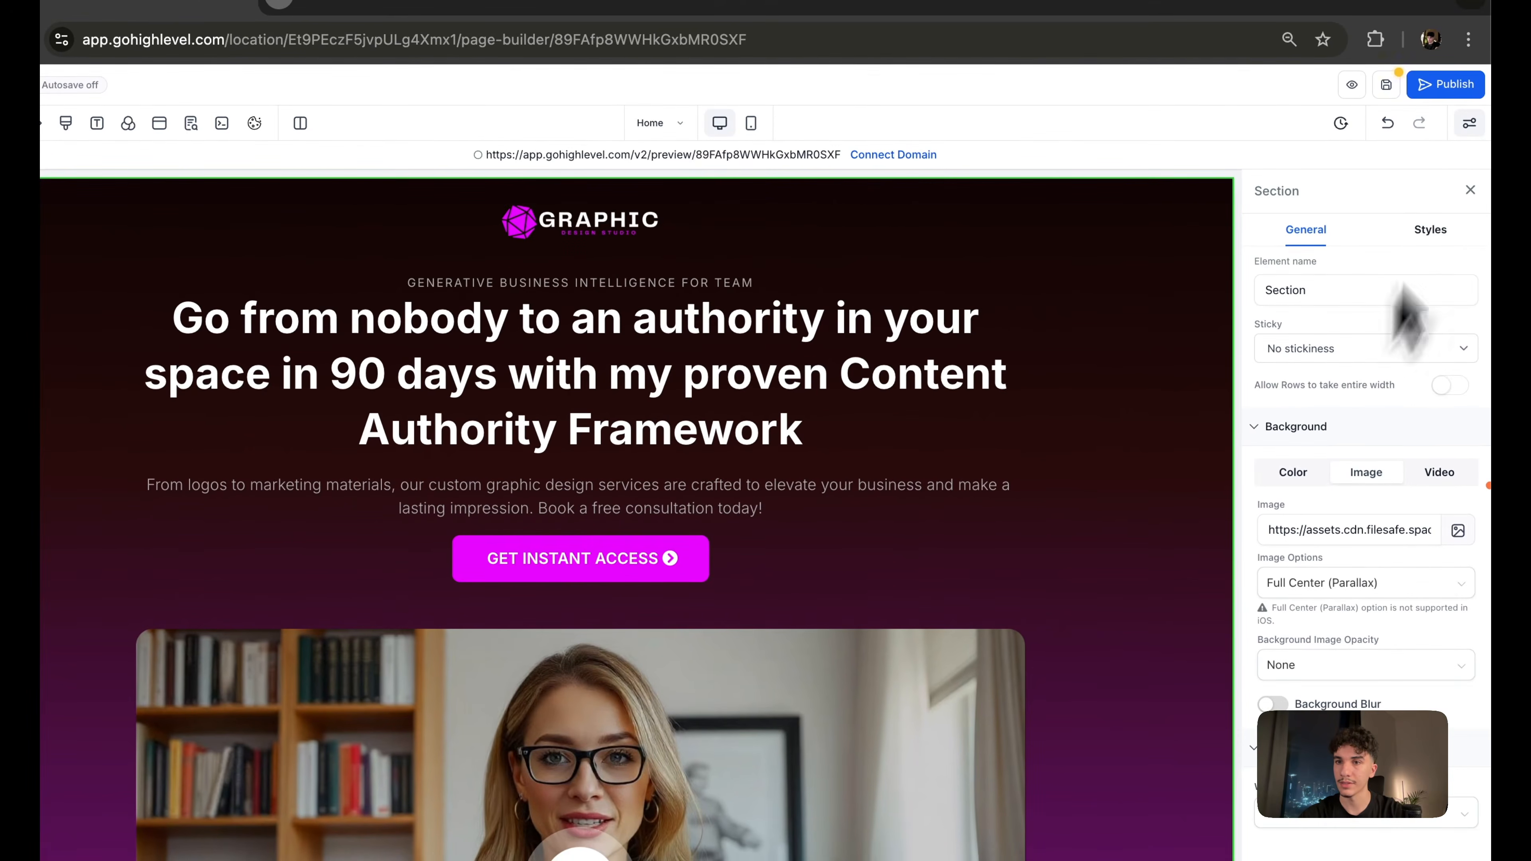
click(1427, 236)
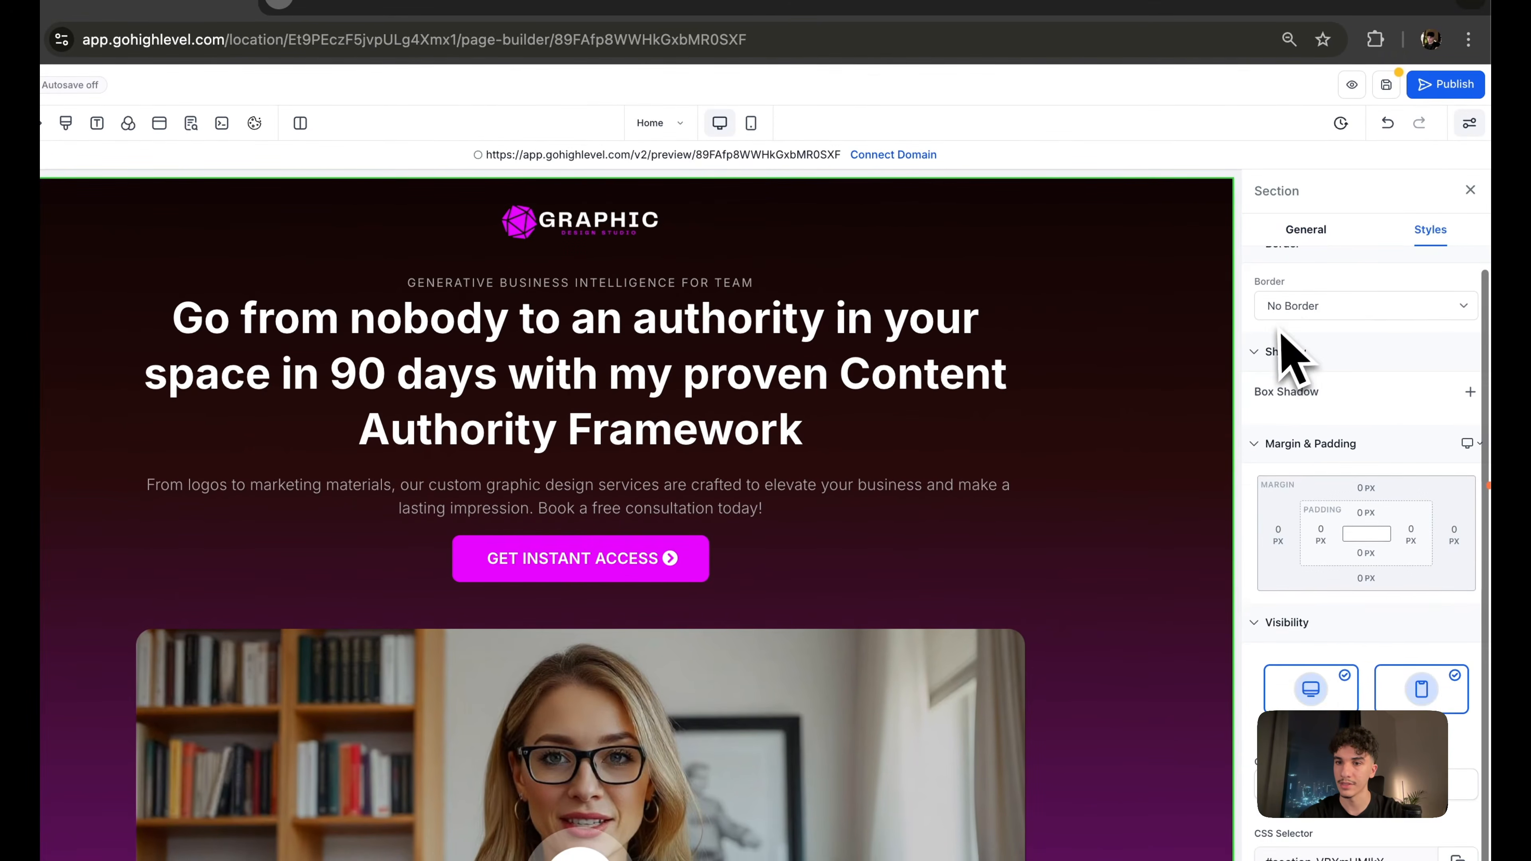
click(1306, 234)
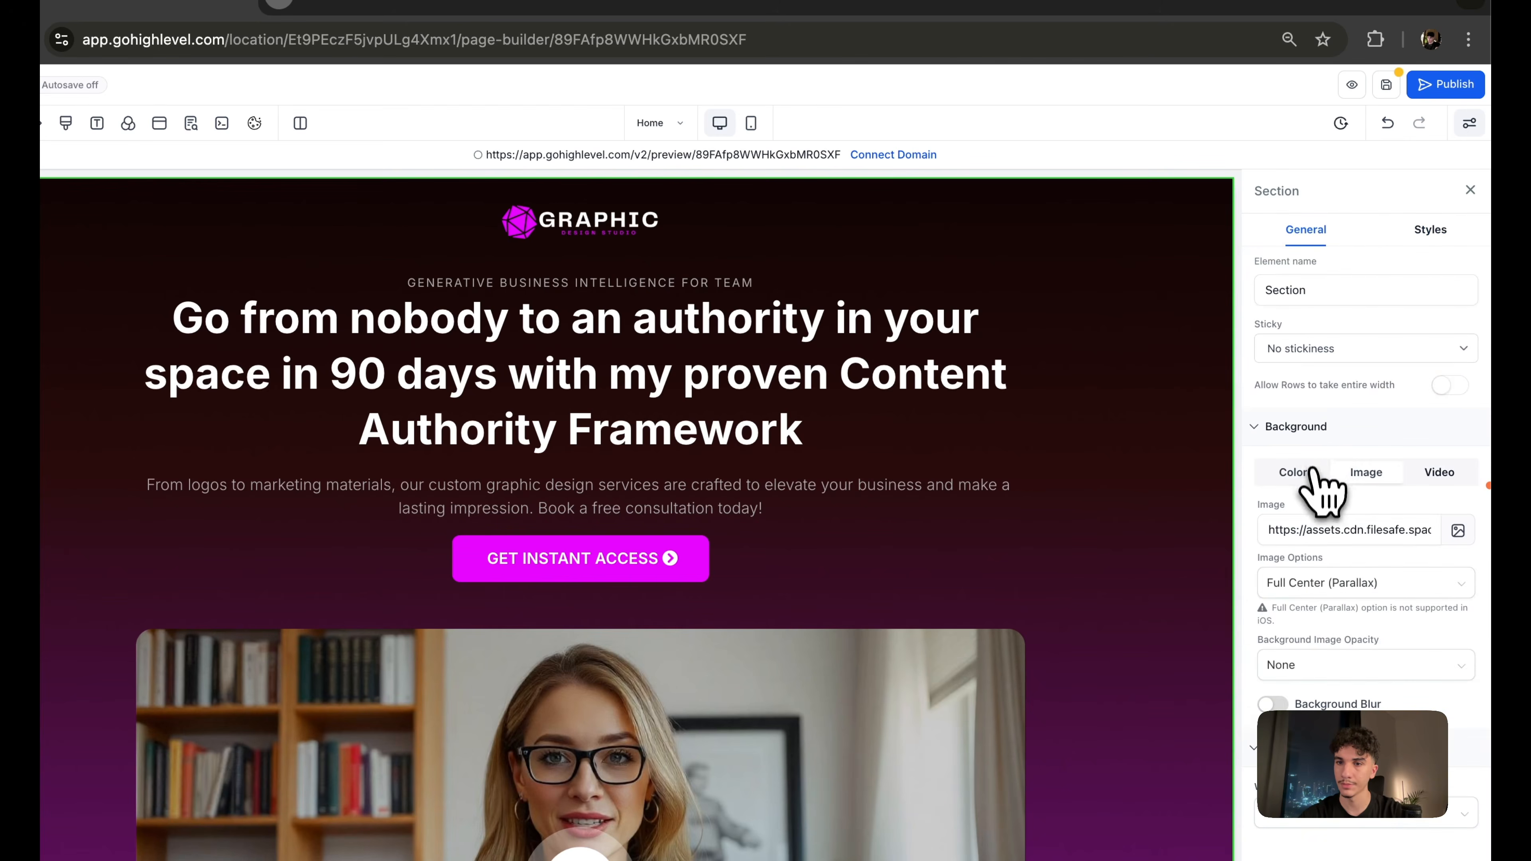
click(1295, 473)
click(1273, 513)
scroll(1287, 536, down, 2)
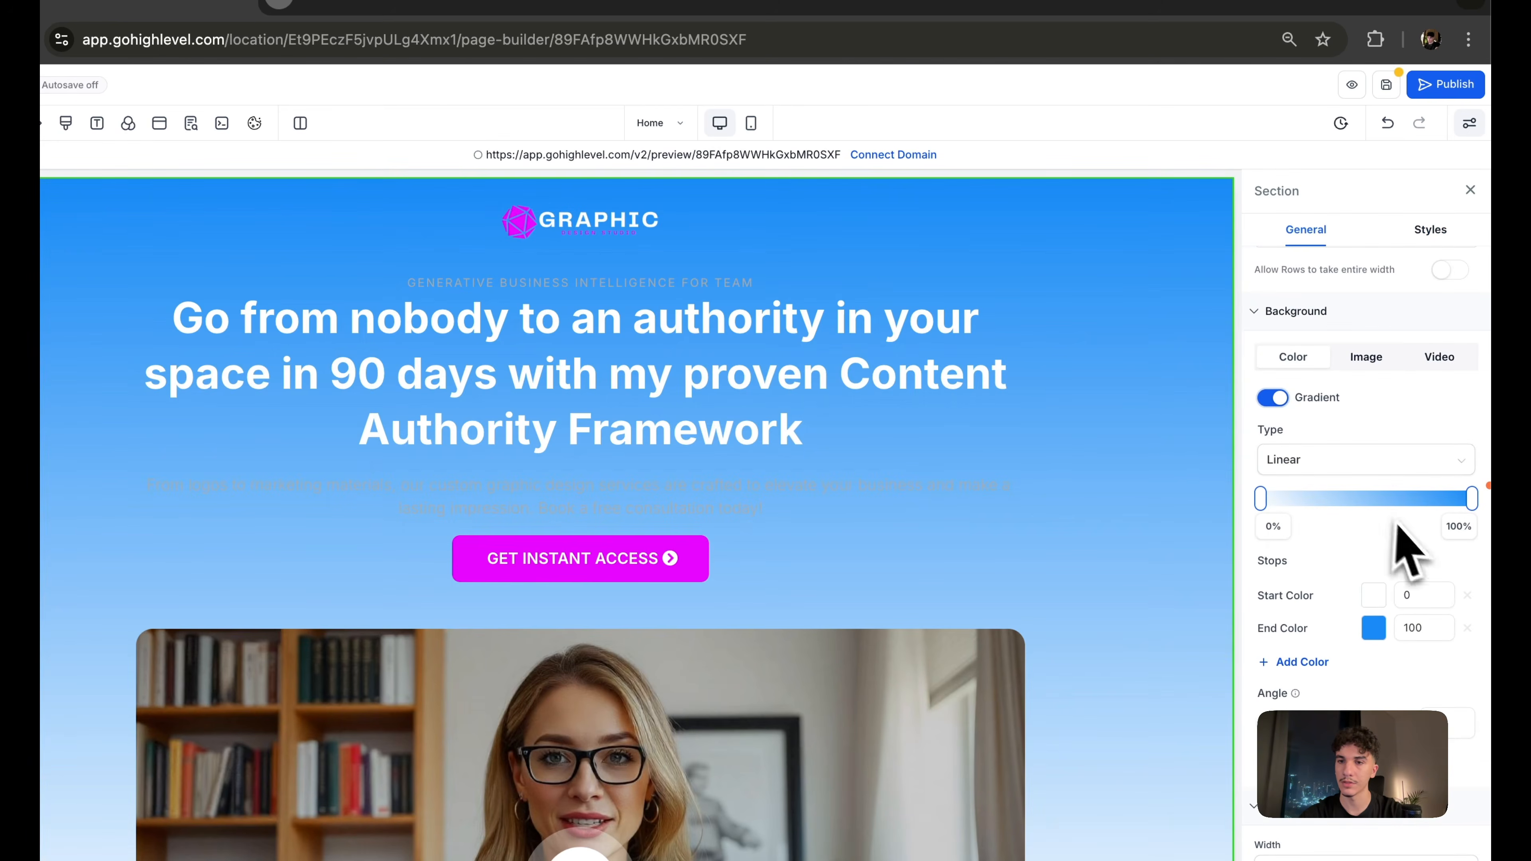
Set the hero gradient's end color to black and its start color to red
click(1374, 628)
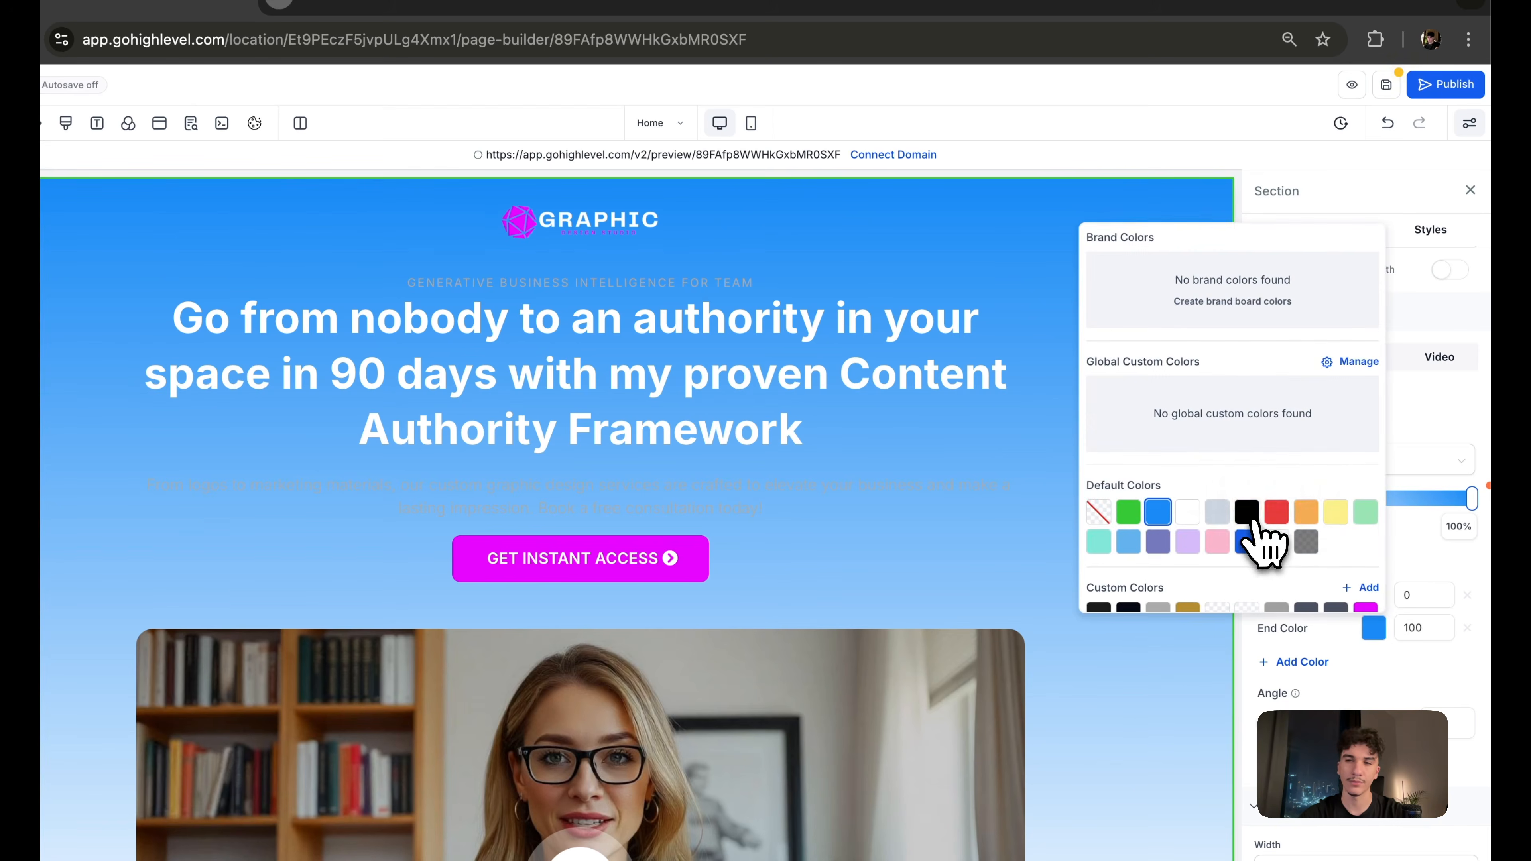
click(1246, 511)
click(1369, 594)
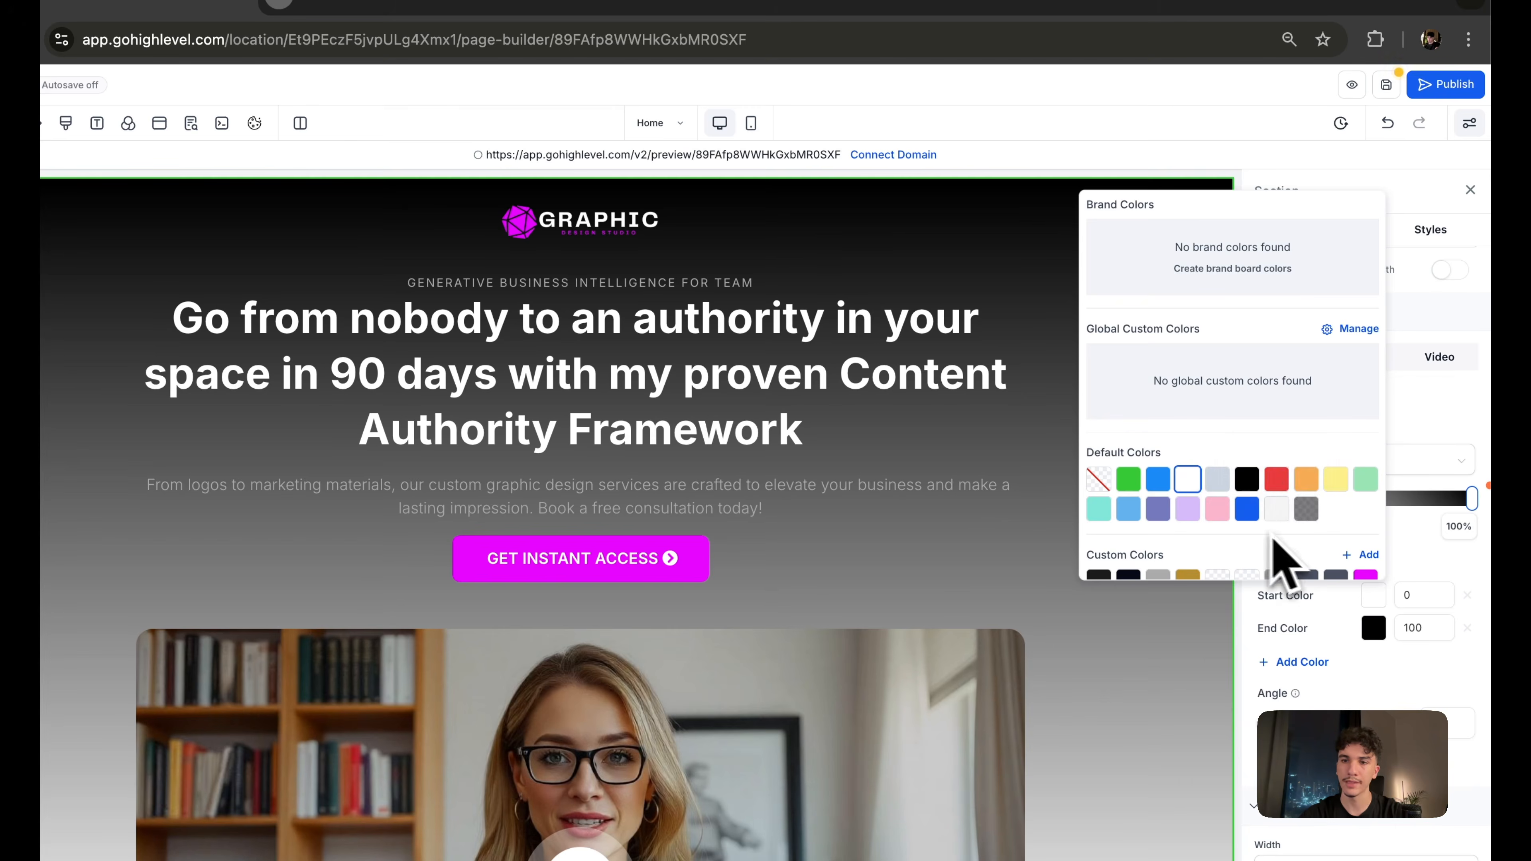
click(1276, 480)
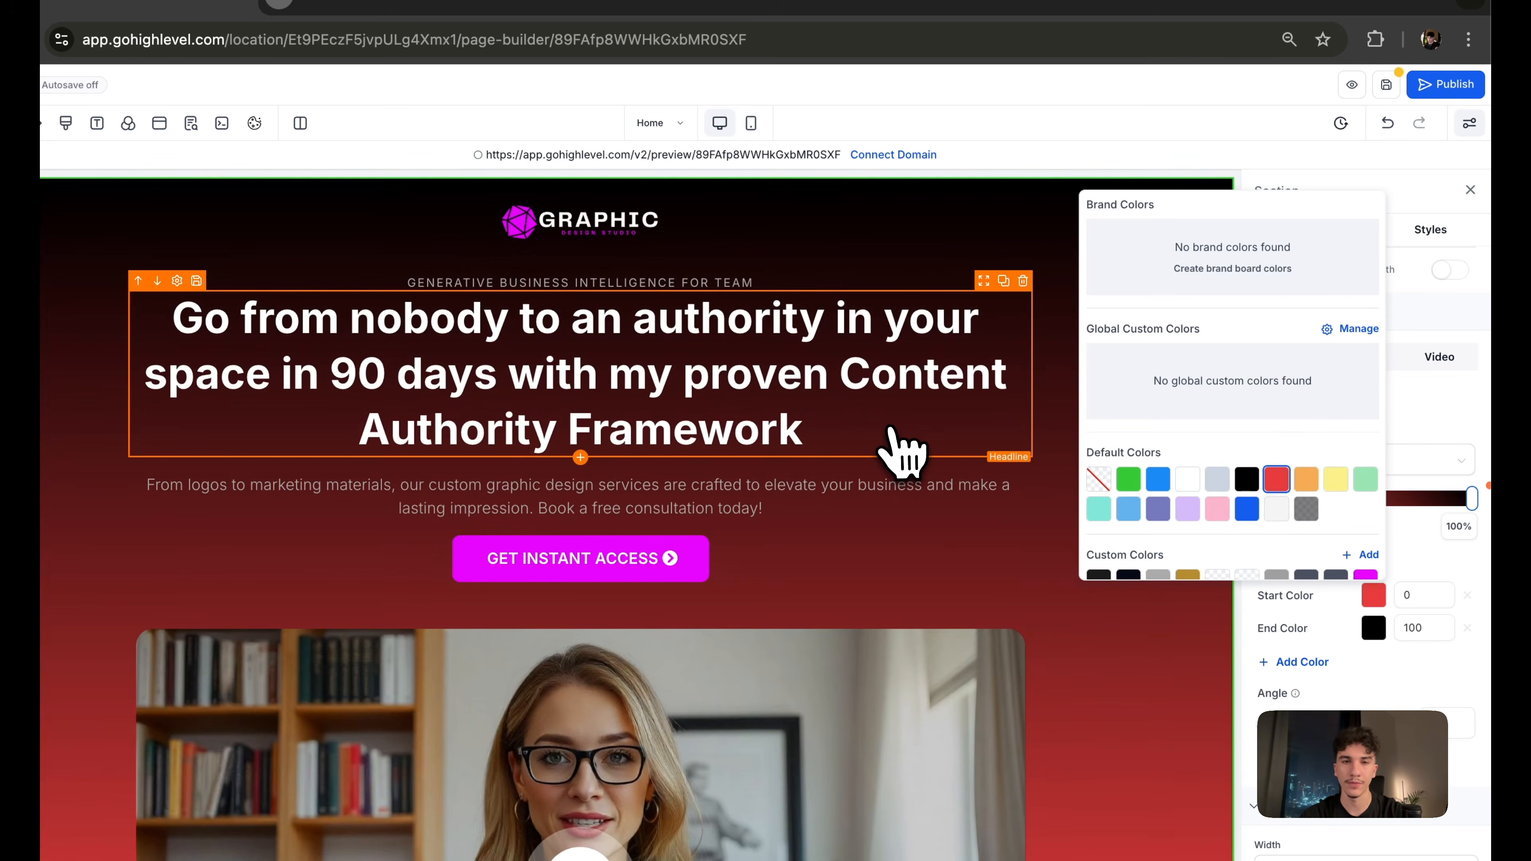
Close the color picker and review the page from the recolored hero section down to the customer testimonials
scroll(45, 425, down, 10)
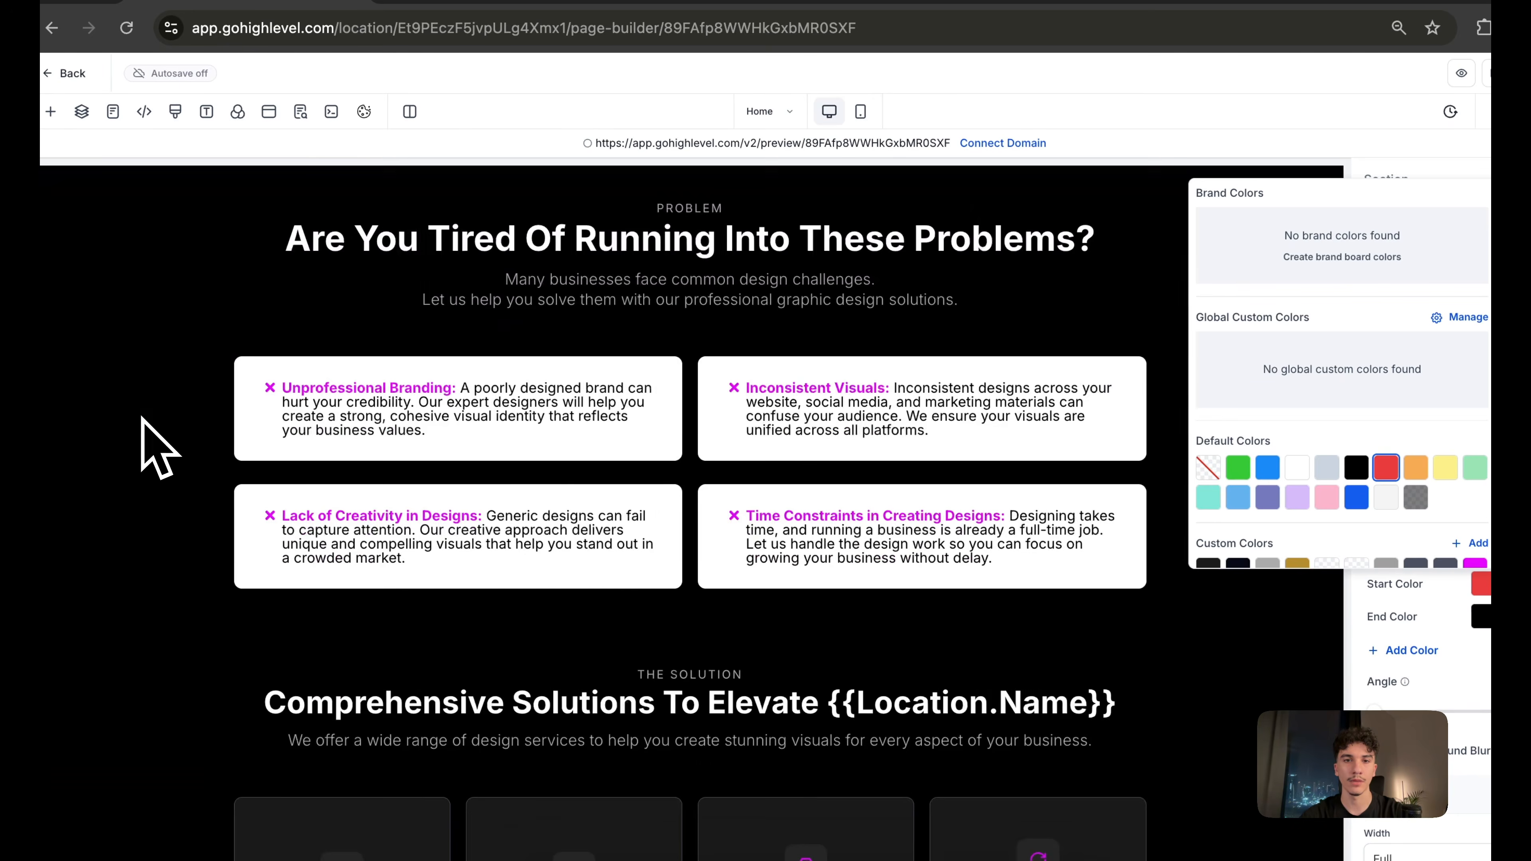
scroll(142, 418, up, 10)
click(143, 419)
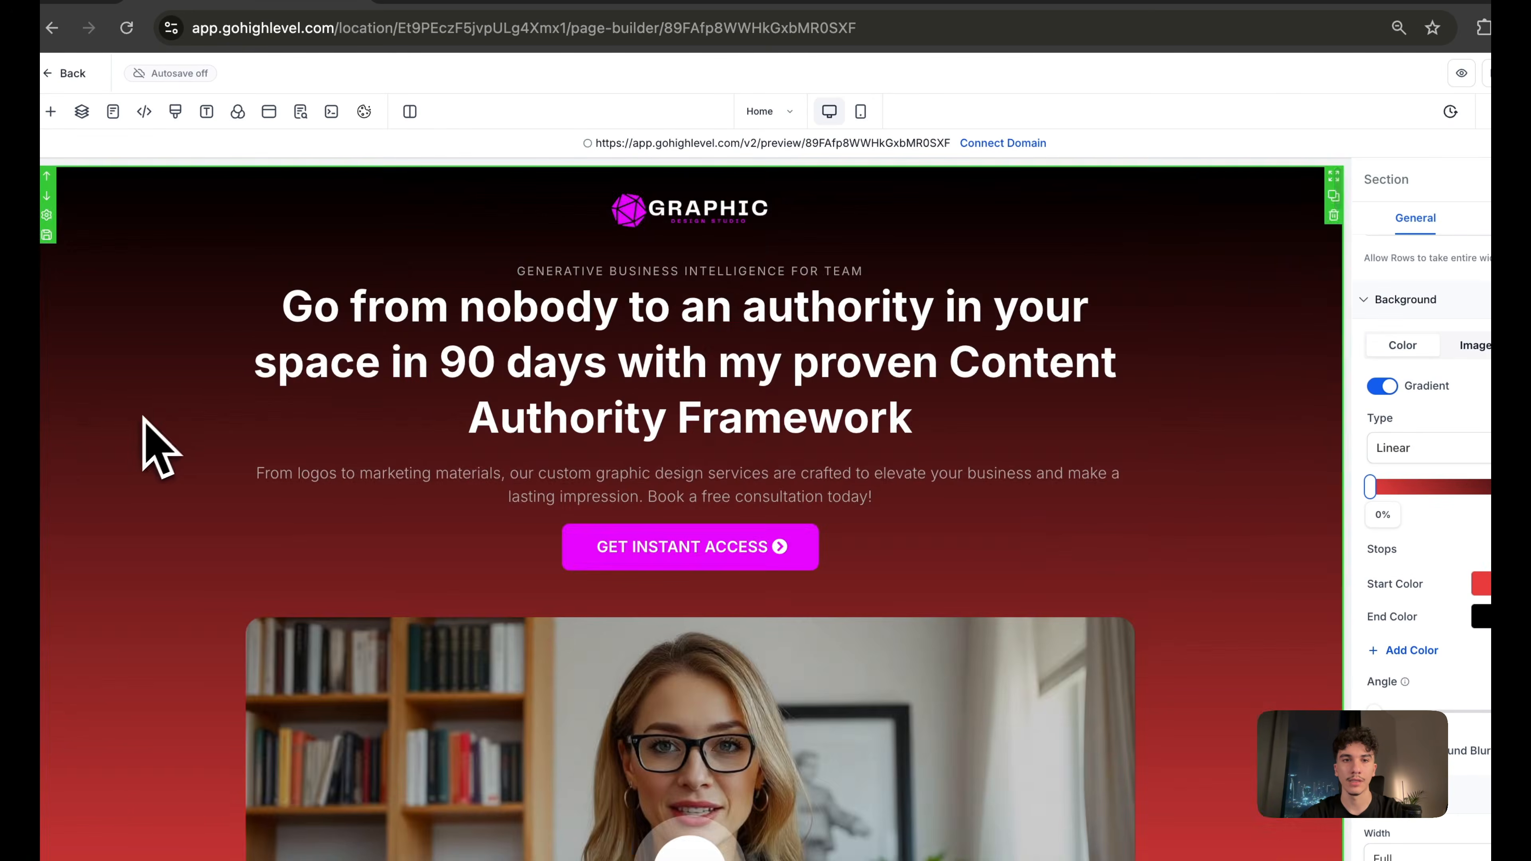
scroll(565, 291, down, 2)
click(617, 314)
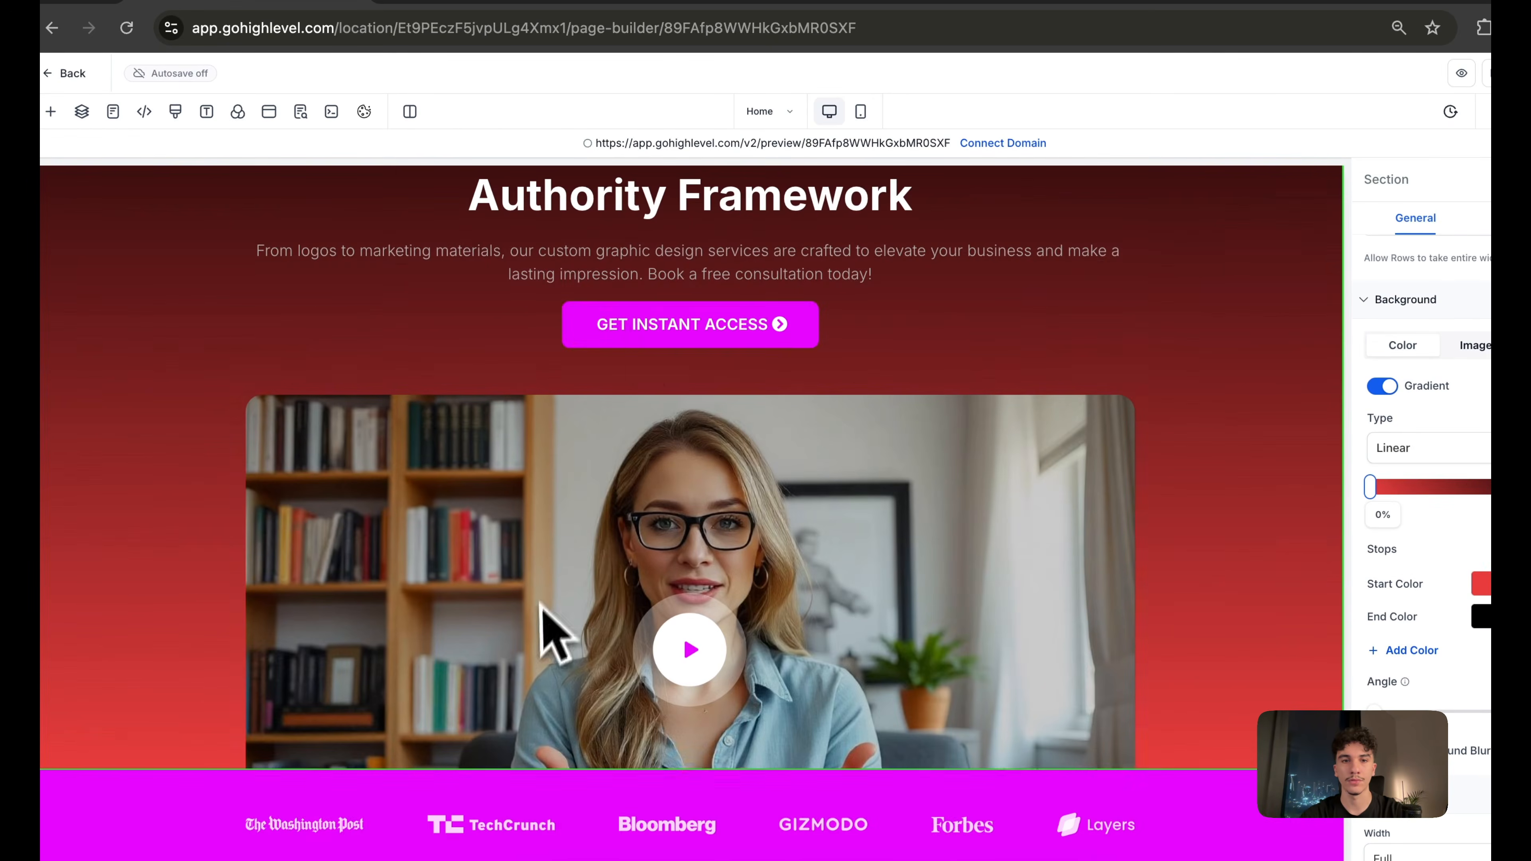
scroll(602, 603, down, 5)
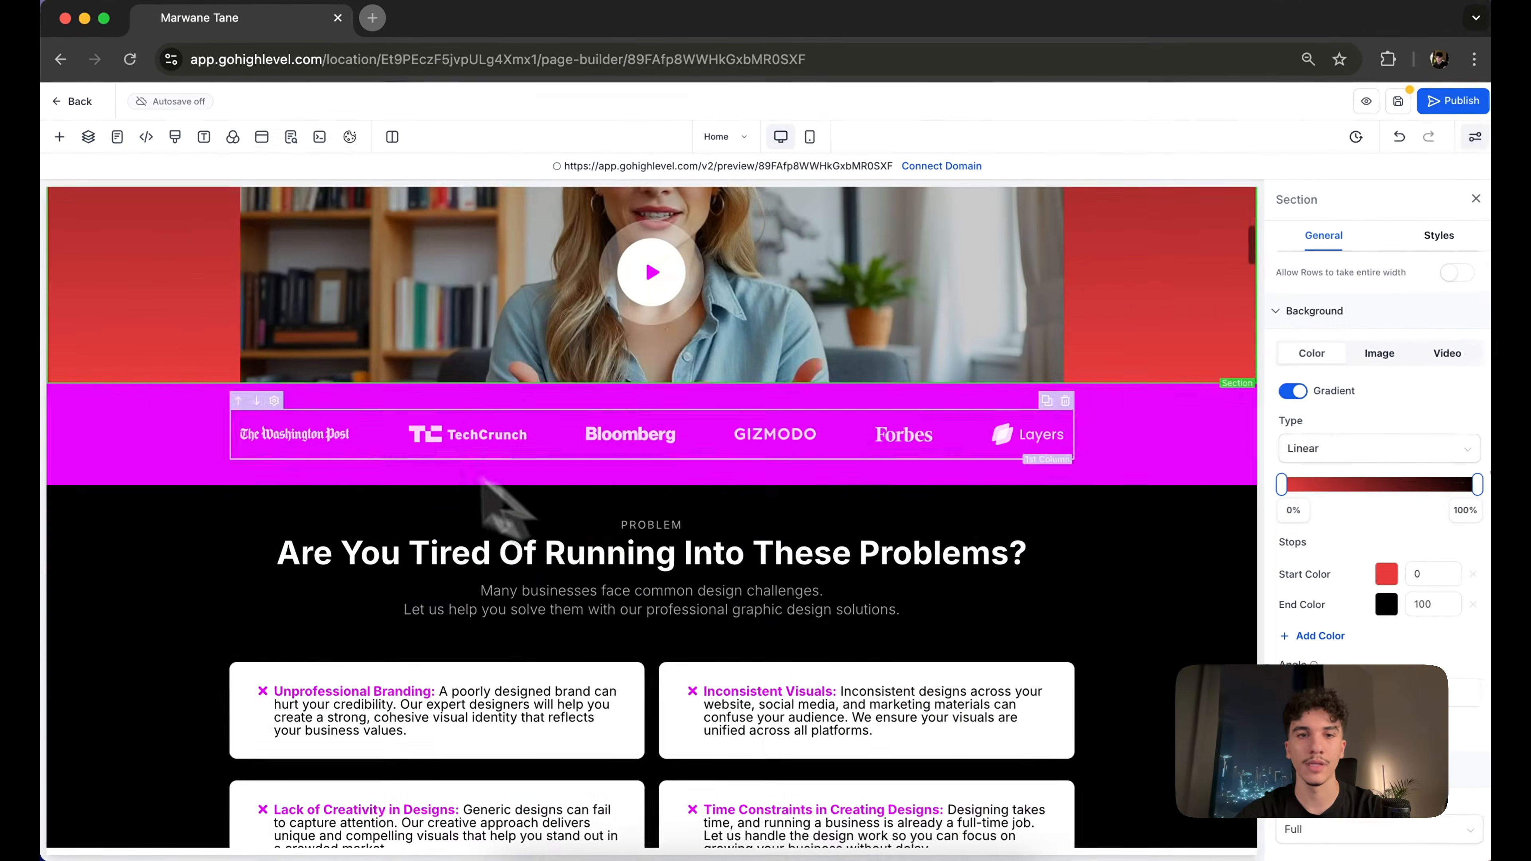
scroll(129, 455, down, 15)
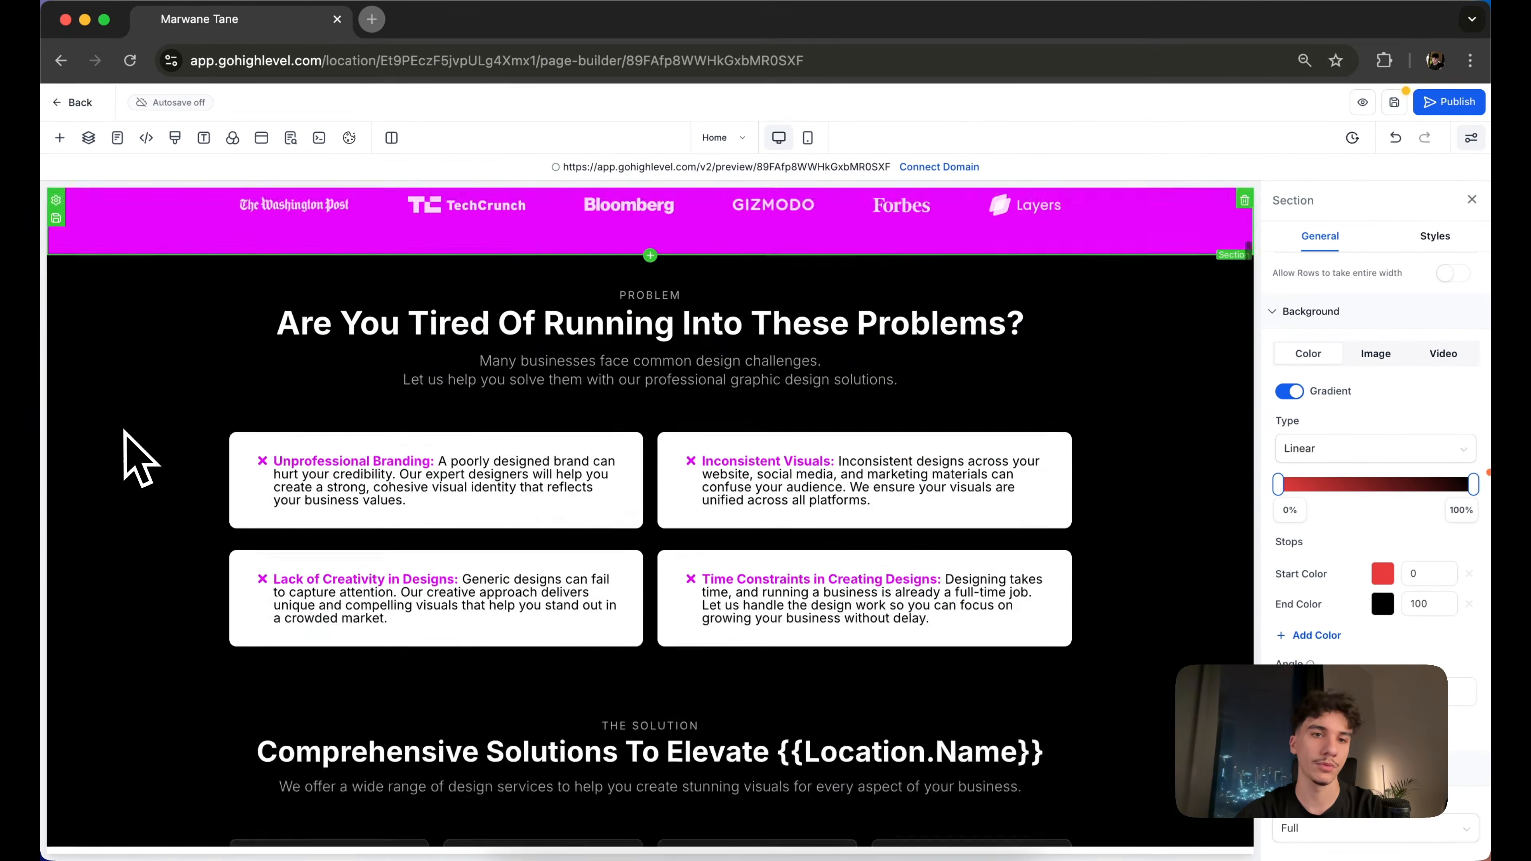
scroll(139, 459, down, 15)
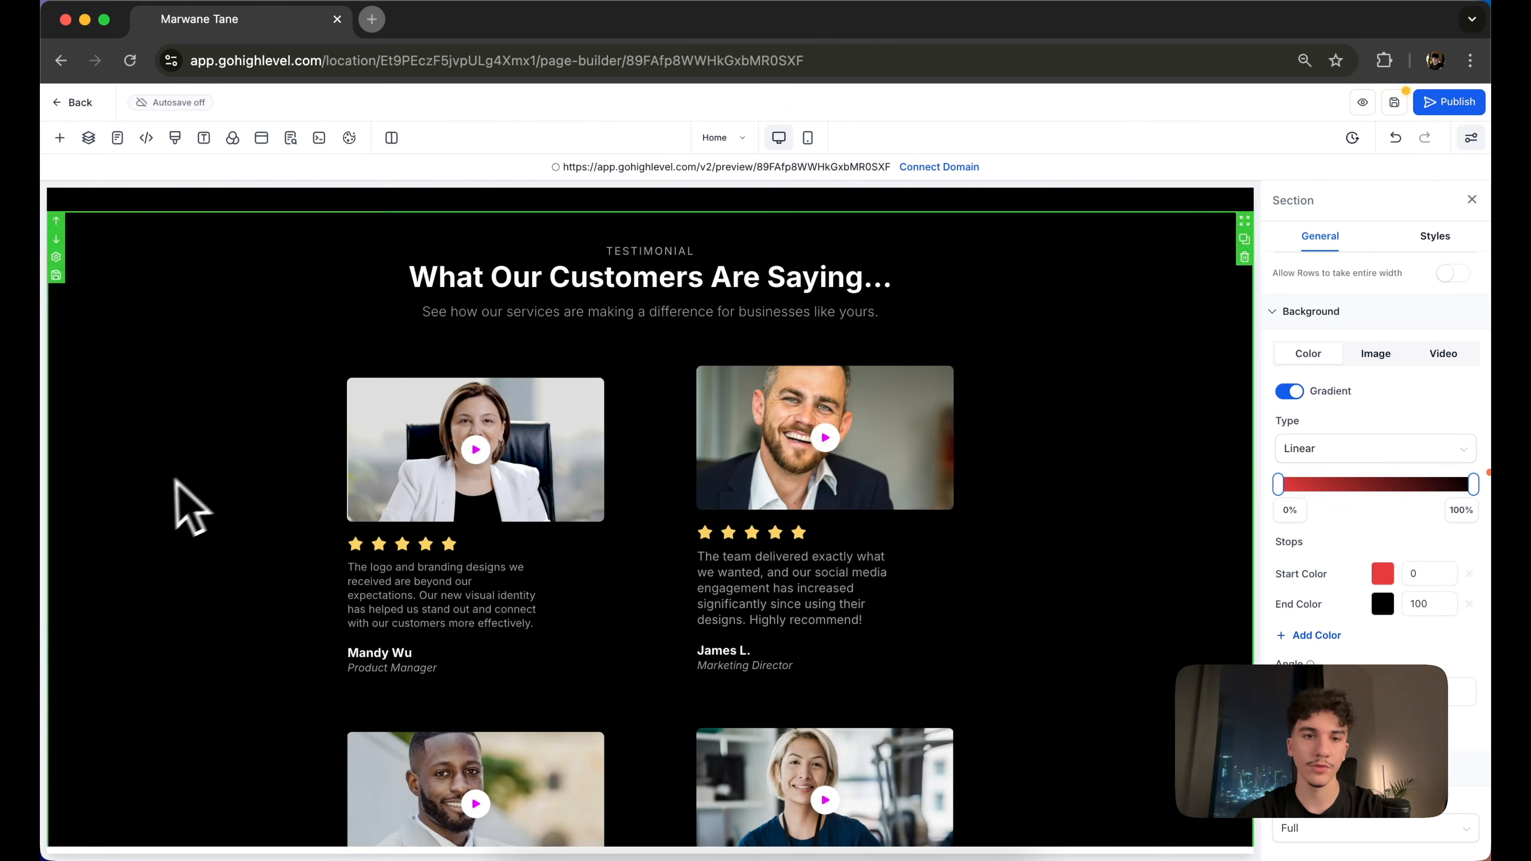
Review the page from the offer cards and special price through the success stories to the Stay Connected section, and return to the hero
scroll(163, 494, down, 10)
scroll(158, 490, down, 10)
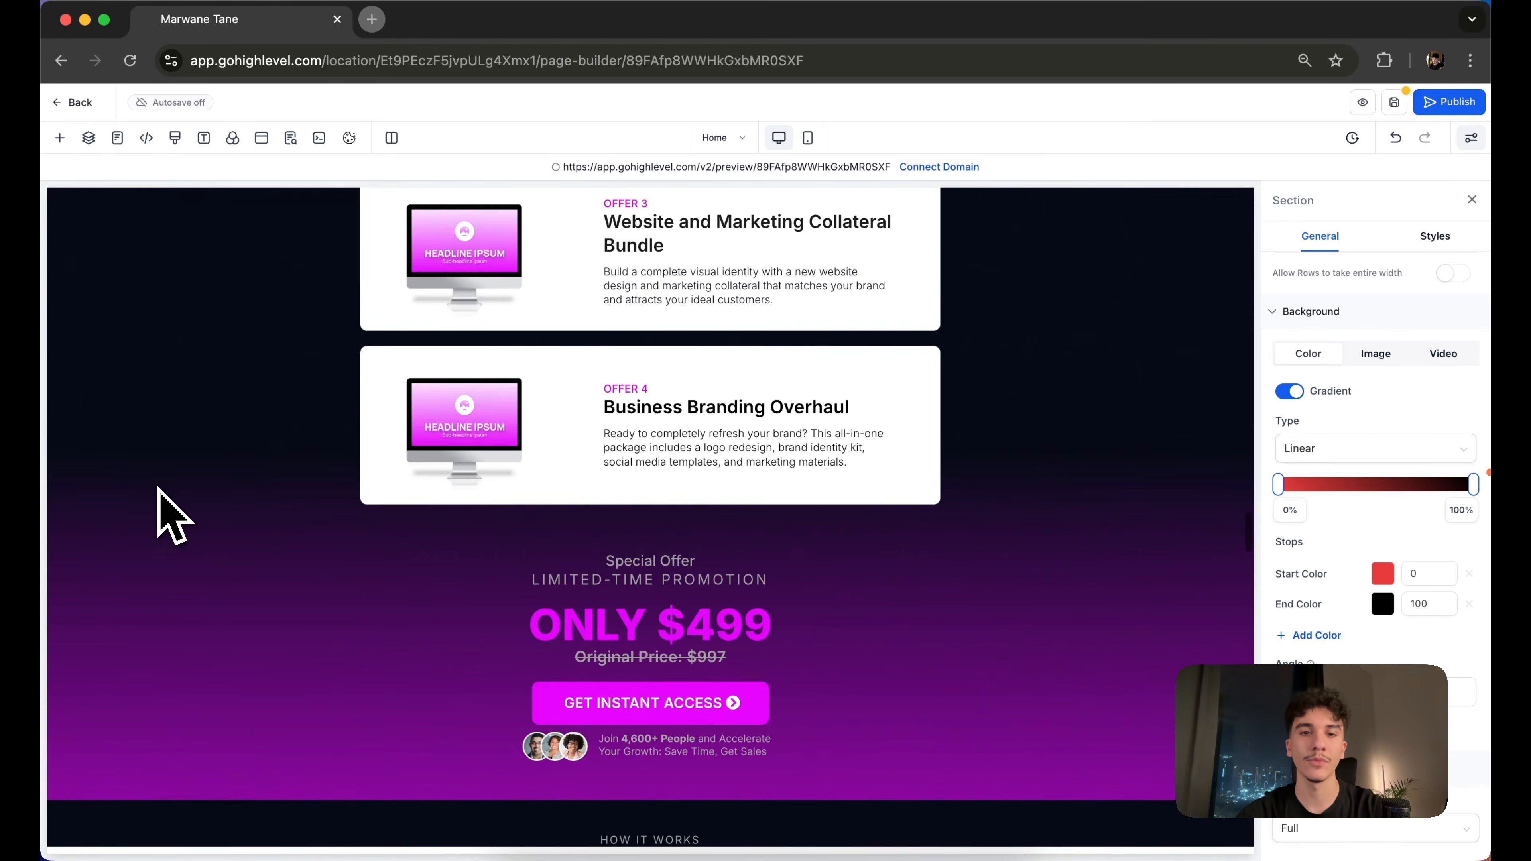
scroll(158, 490, down, 3)
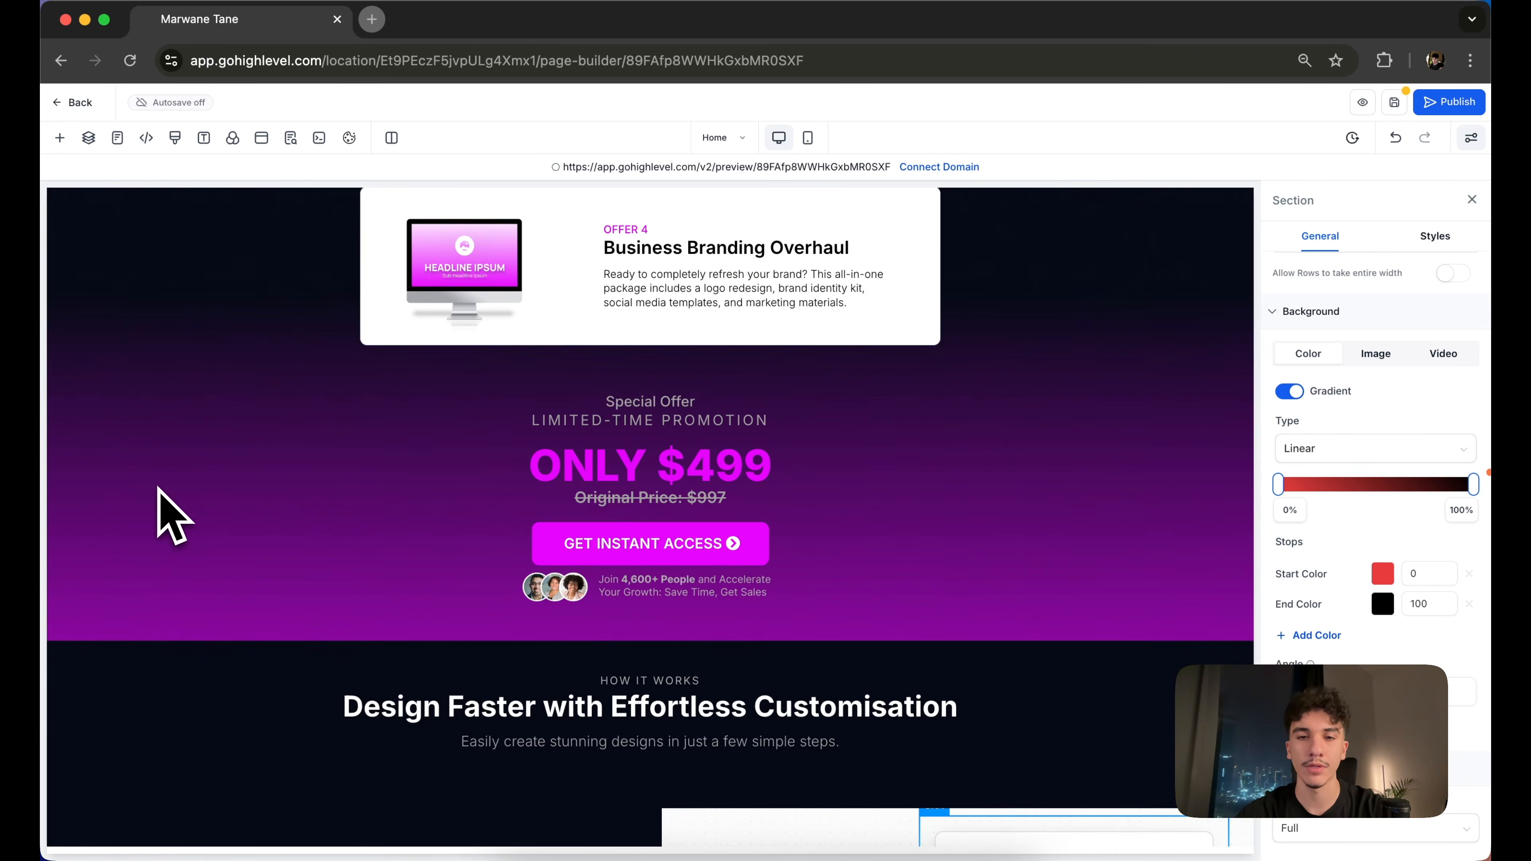
scroll(158, 489, down, 8)
scroll(158, 489, down, 8)
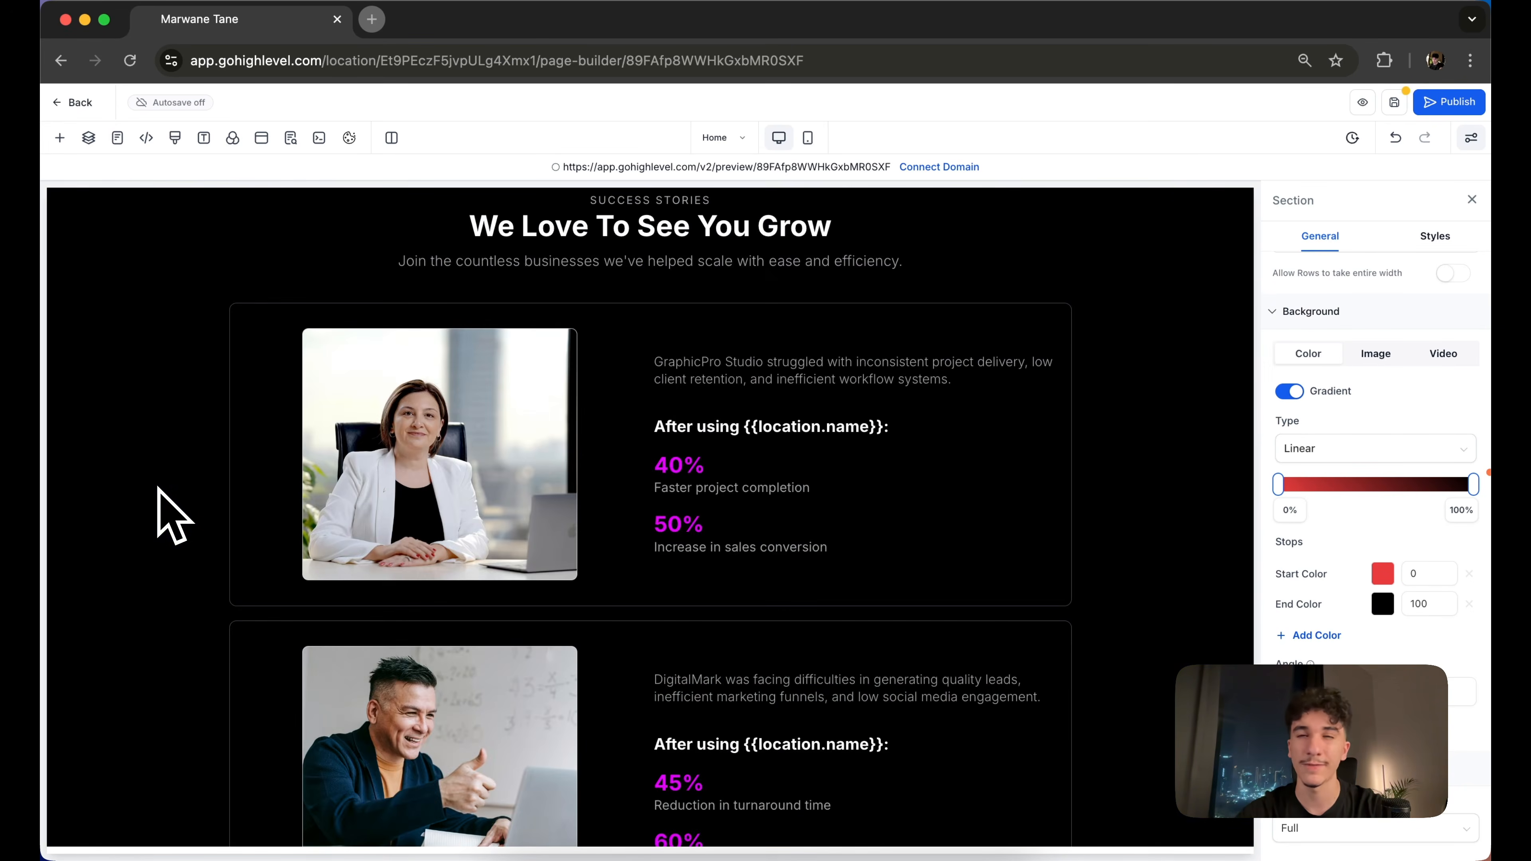
scroll(158, 490, down, 10)
scroll(158, 489, down, 10)
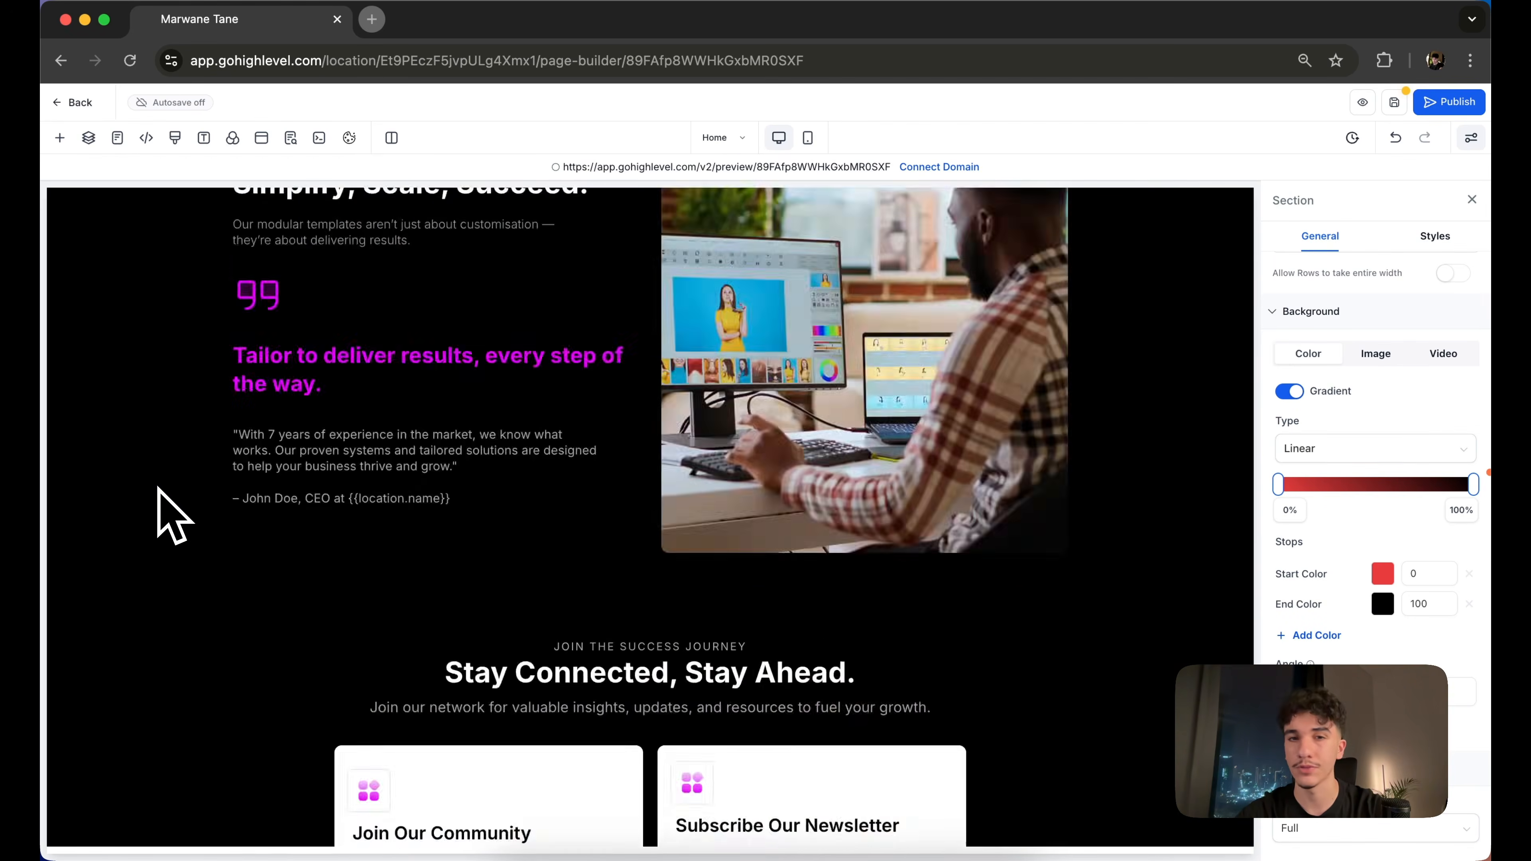
scroll(158, 489, up, 5)
scroll(212, 393, up, 20)
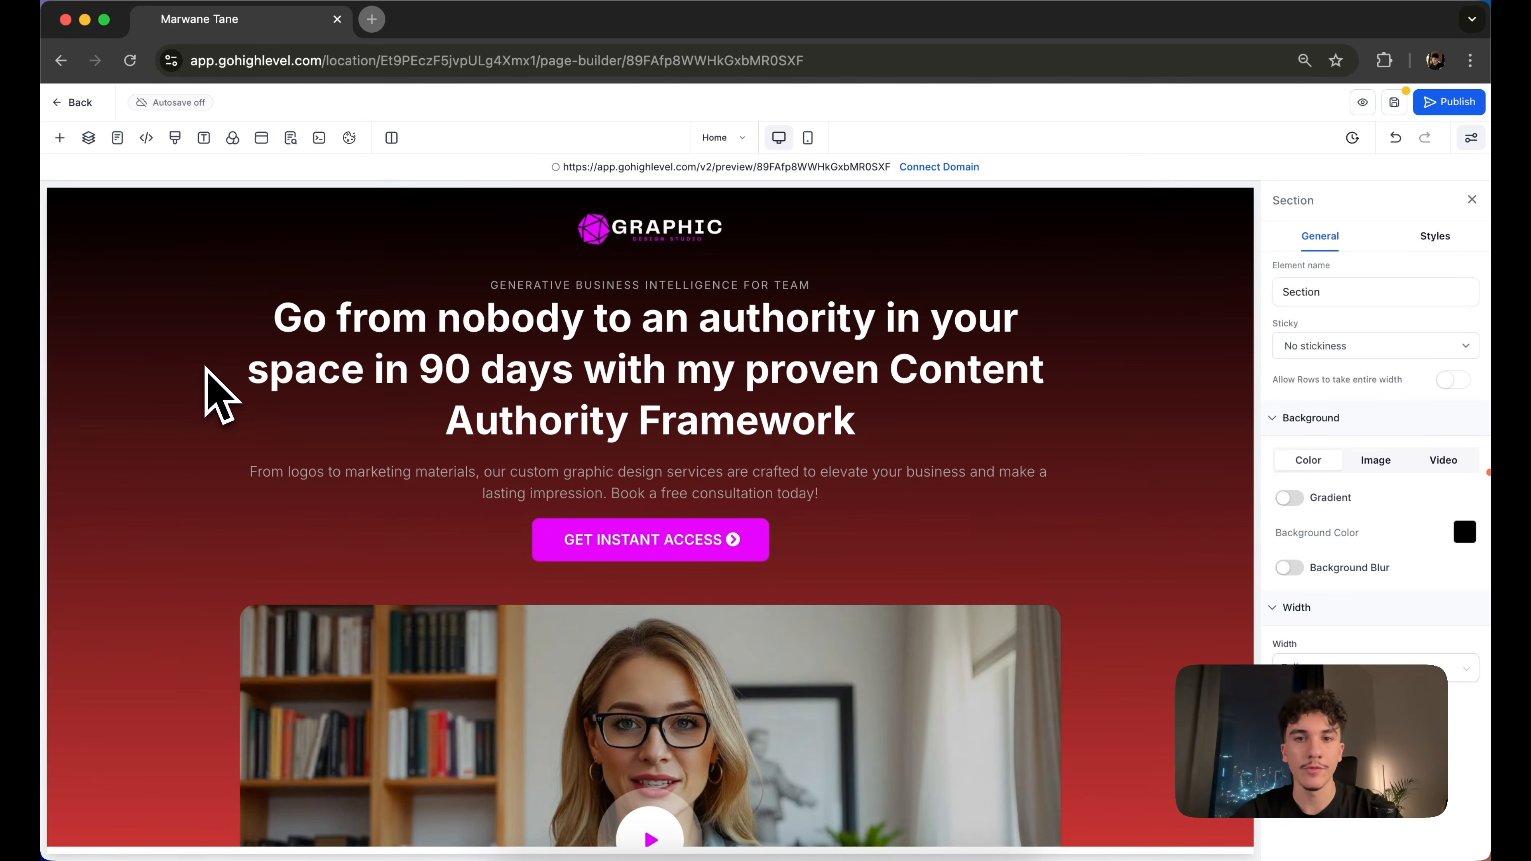
Examine the media logo strip, the problem and solution sections, the services list, the customer testimonials and the limited-time offer cards
scroll(218, 395, down, 8)
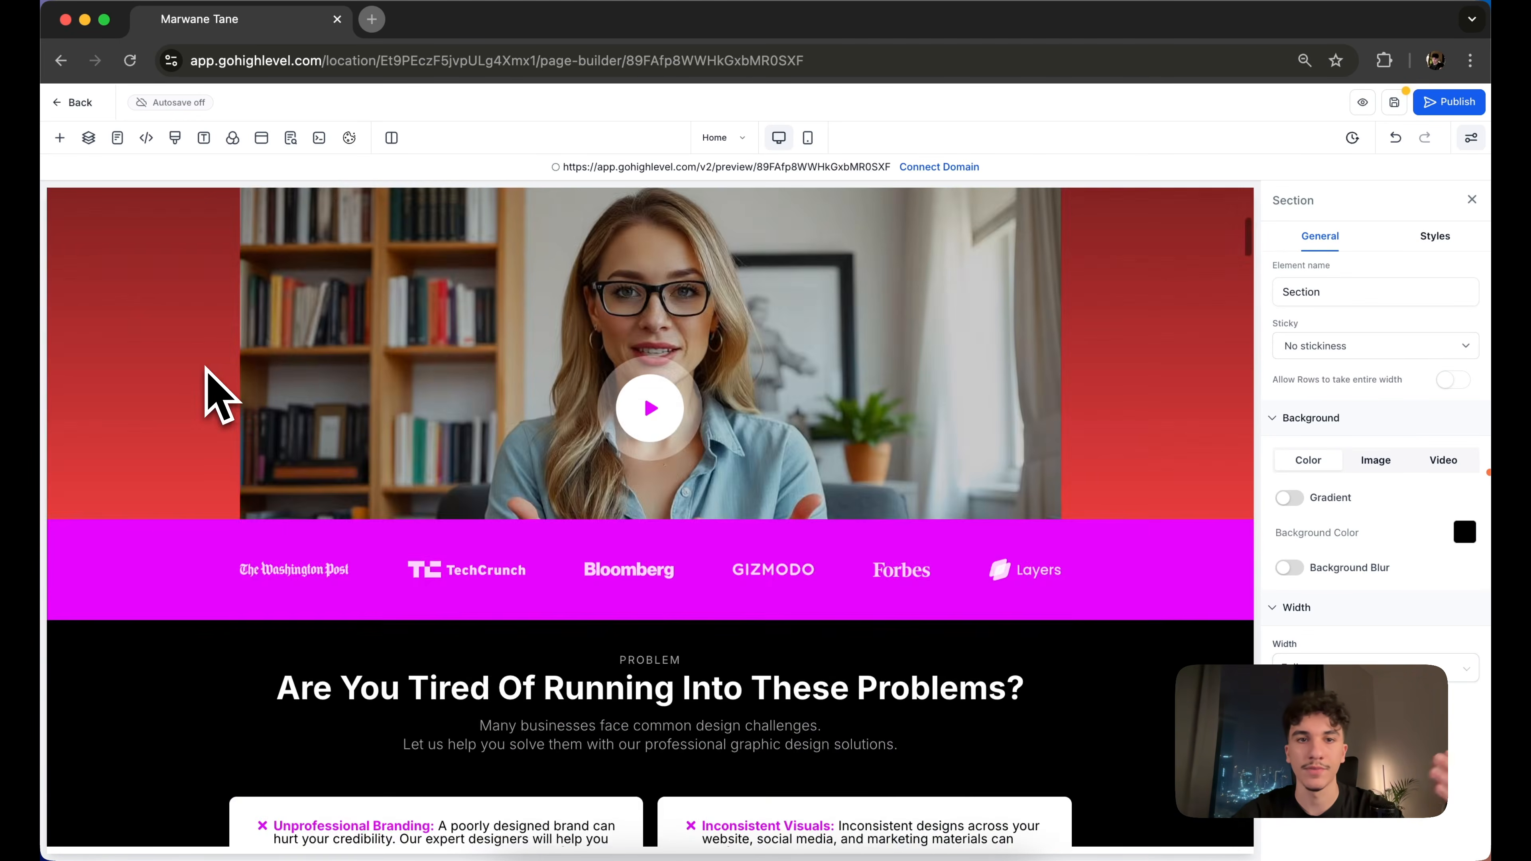
scroll(218, 396, down, 6)
scroll(213, 393, down, 10)
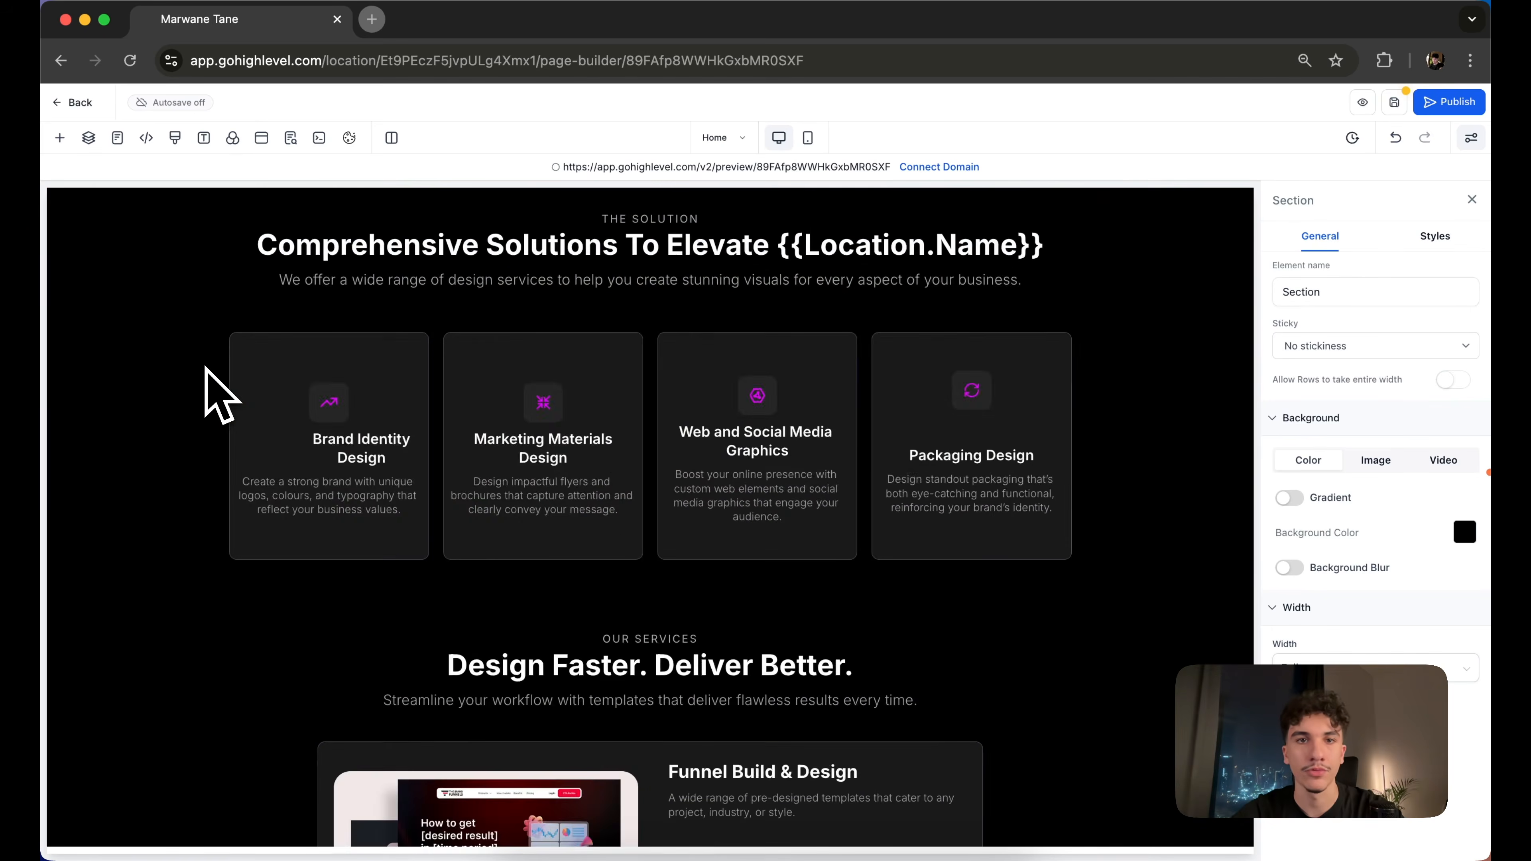
scroll(218, 395, down, 1)
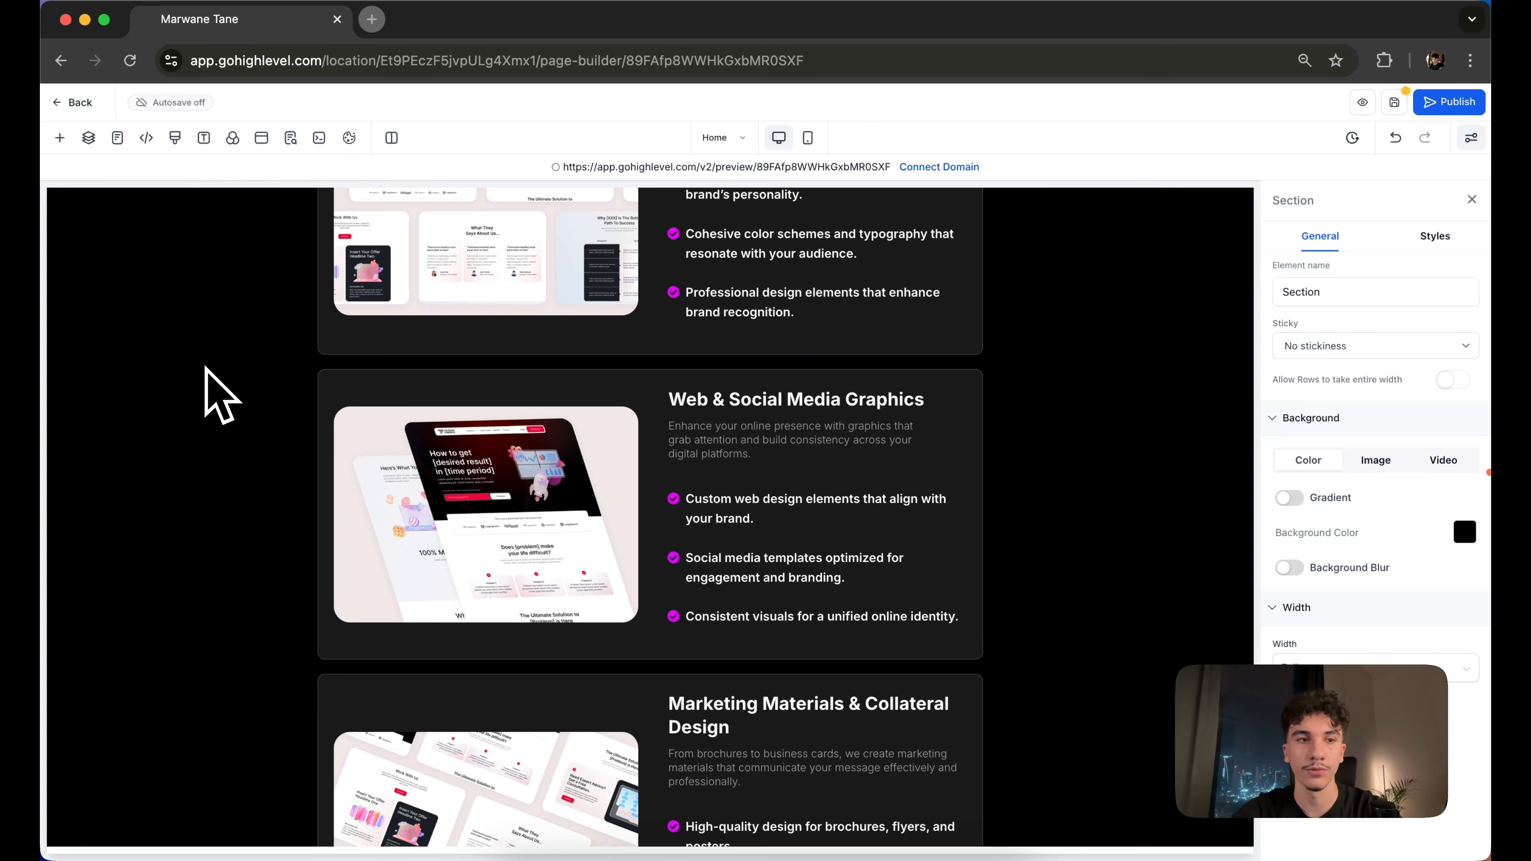
scroll(206, 369, down, 20)
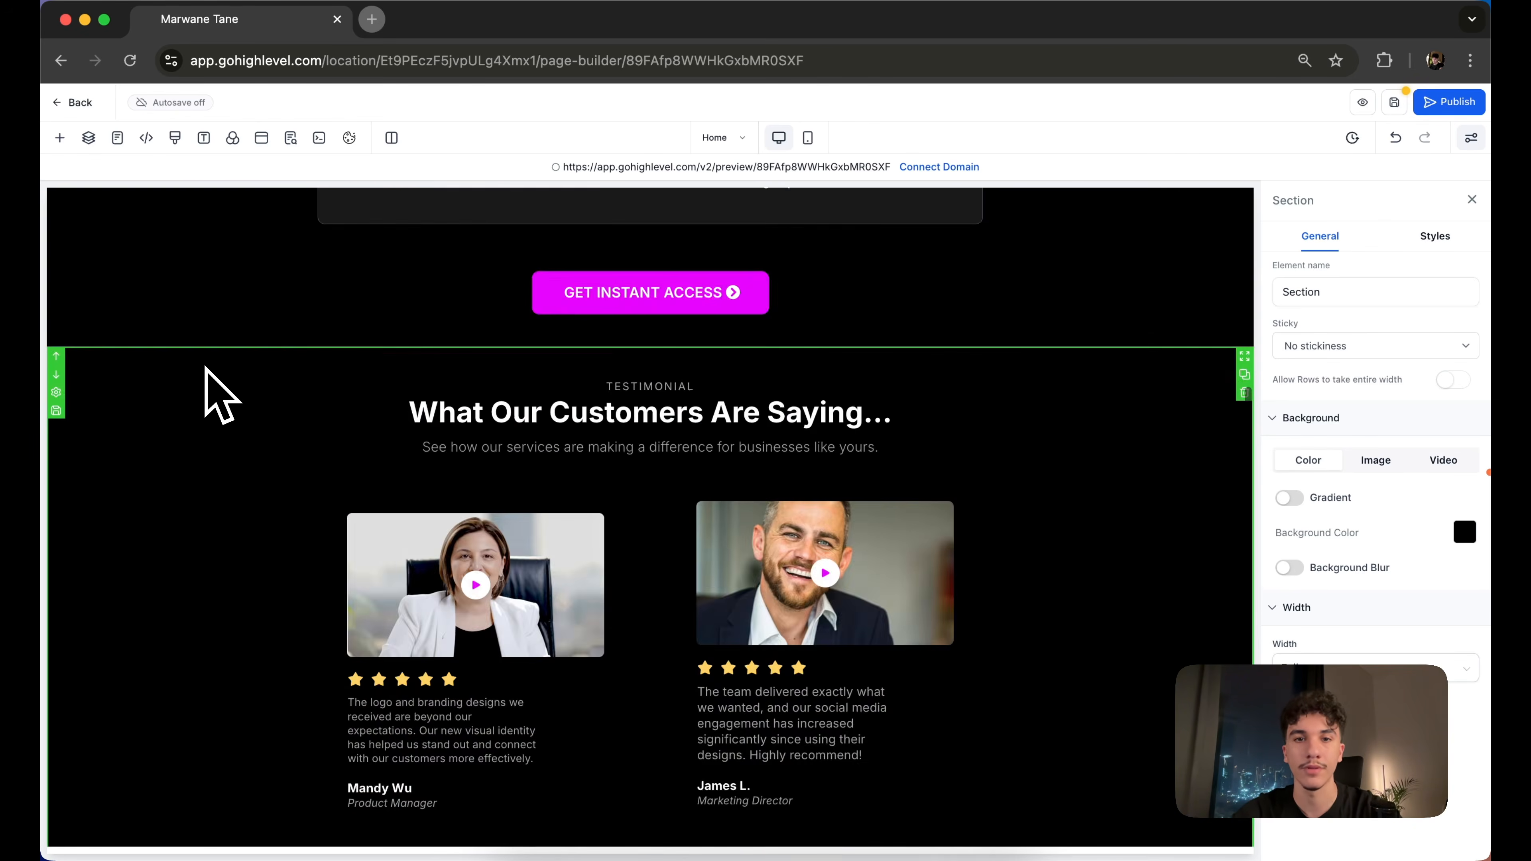
scroll(207, 369, down, 3)
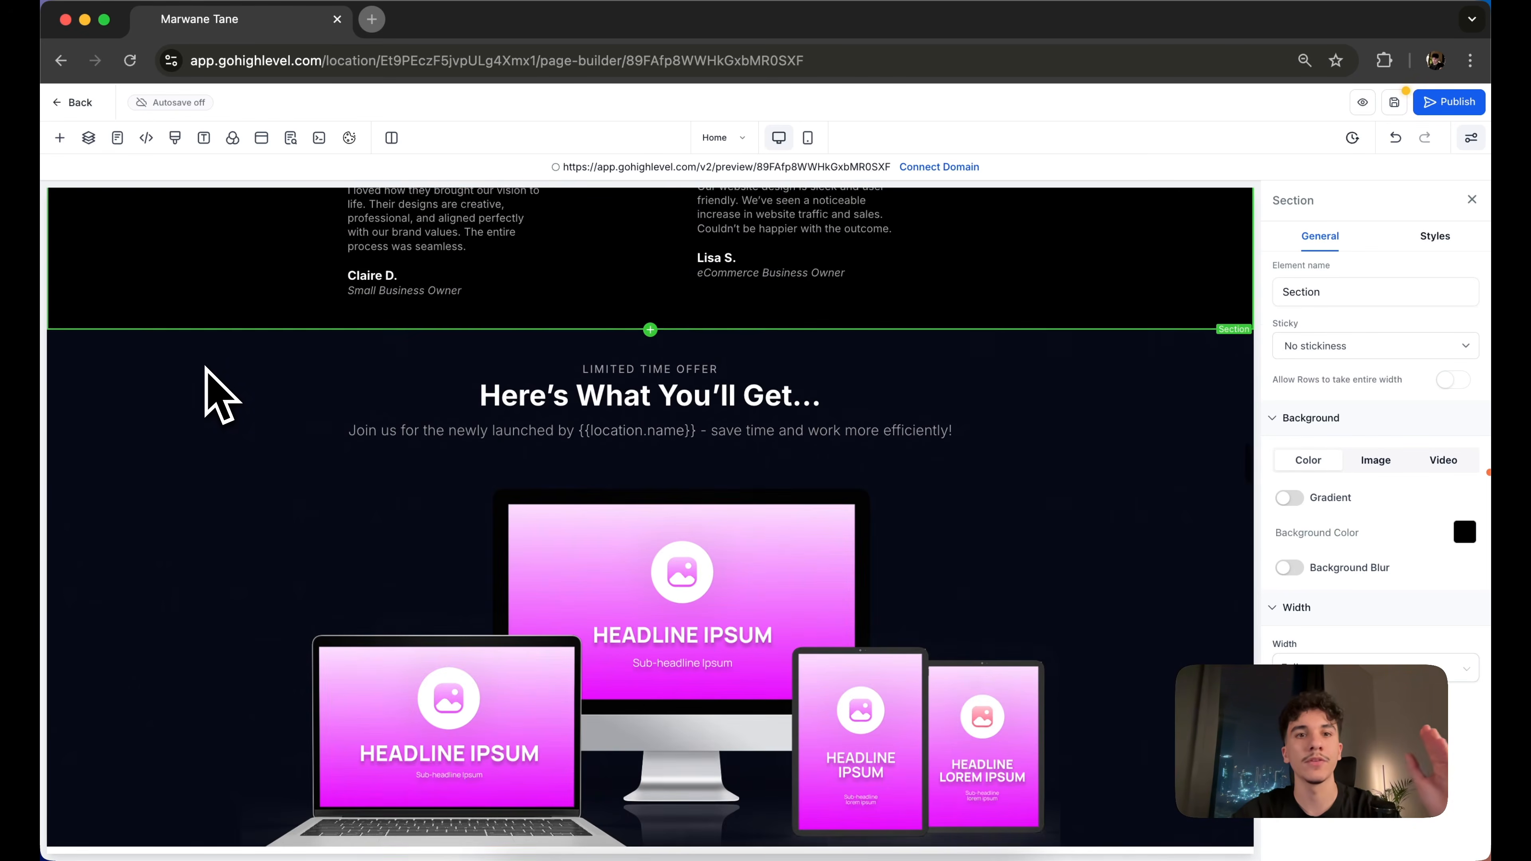
scroll(220, 396, down, 4)
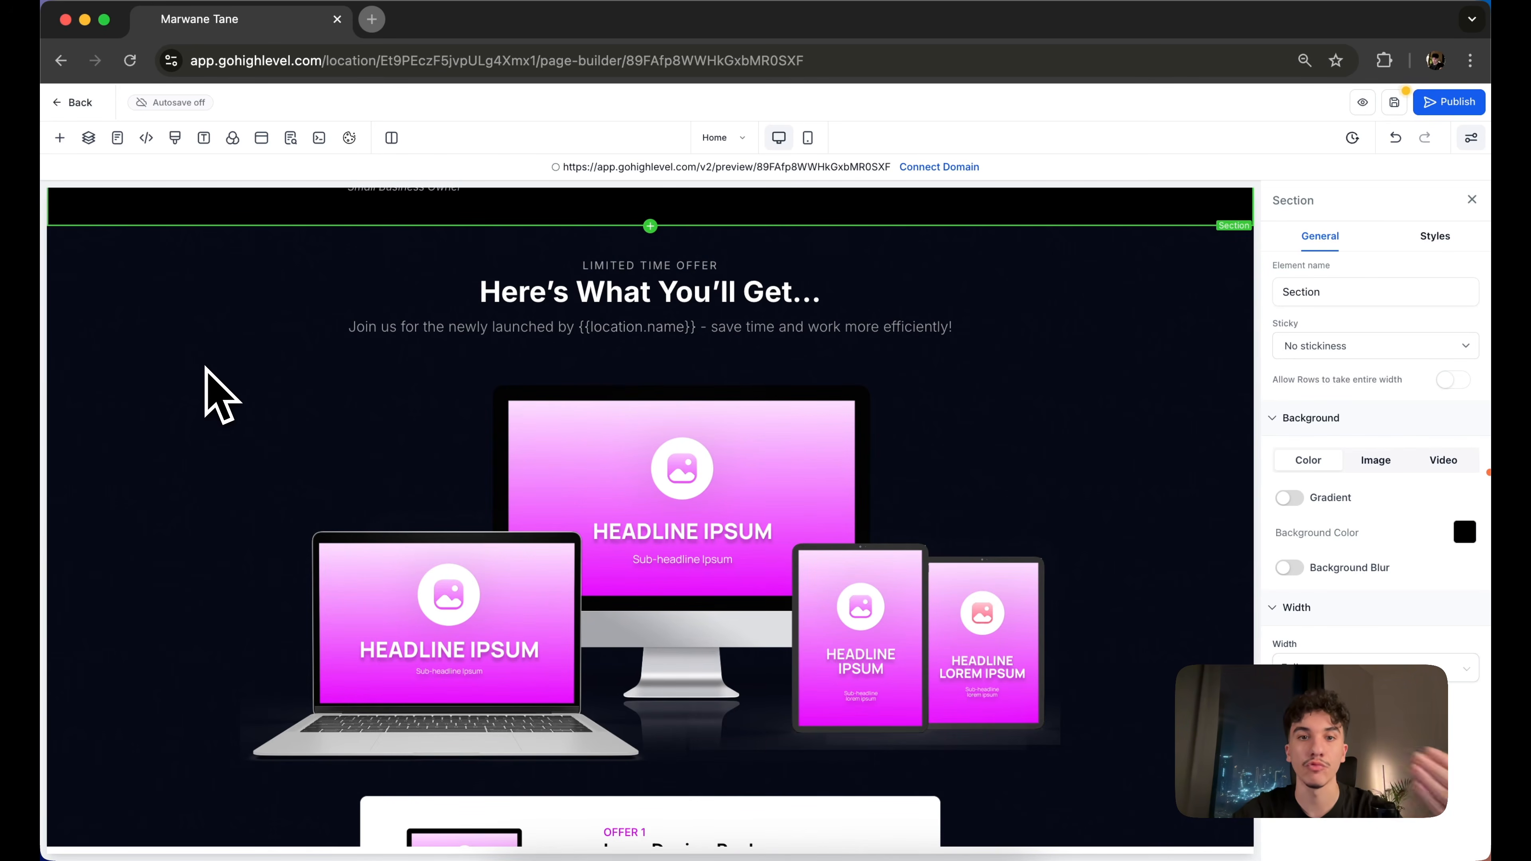
scroll(206, 370, down, 20)
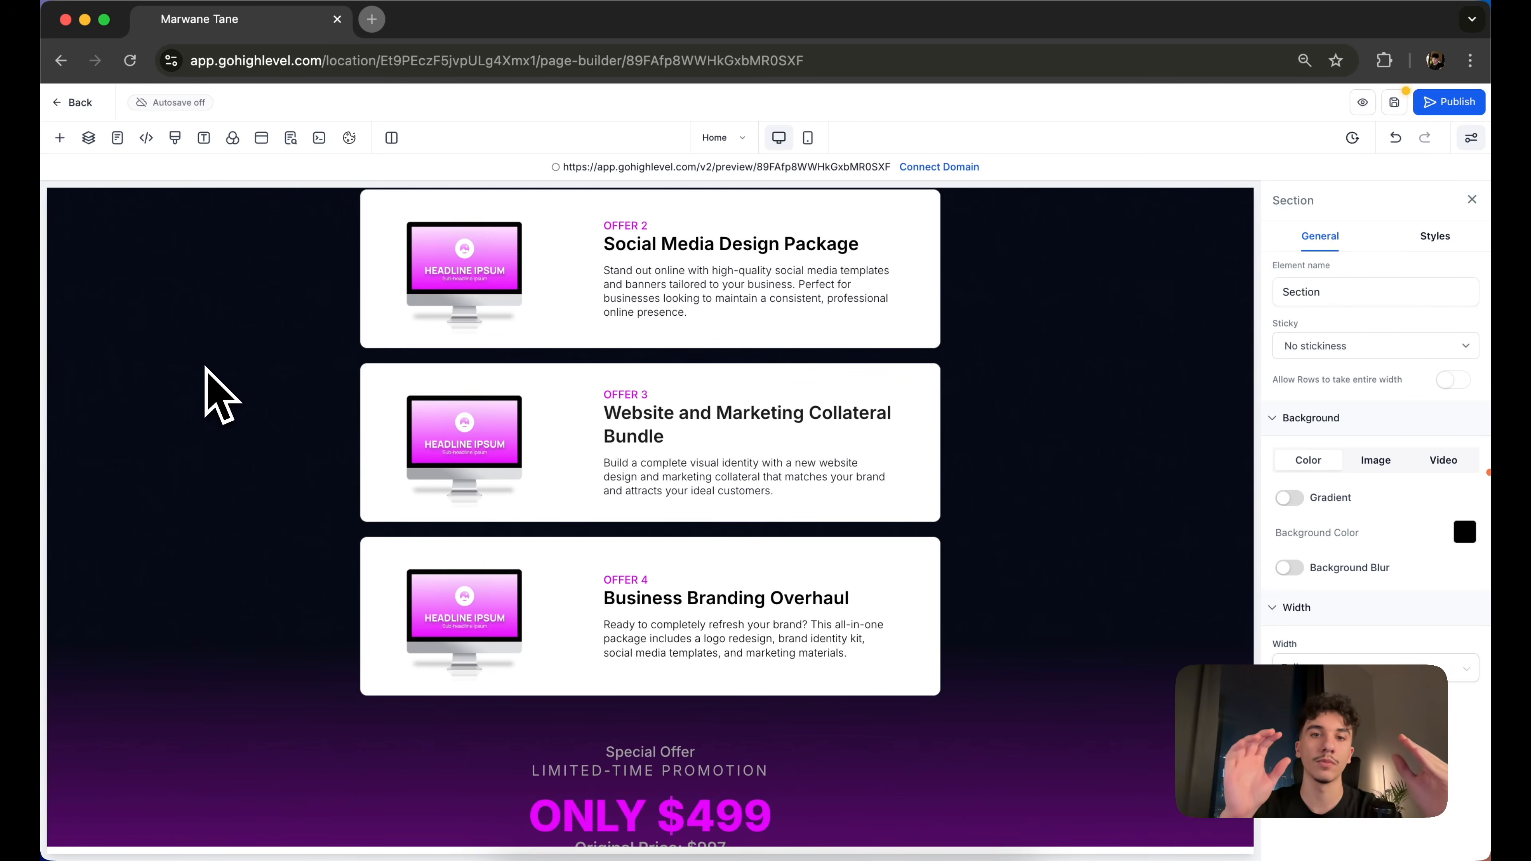
scroll(206, 368, down, 20)
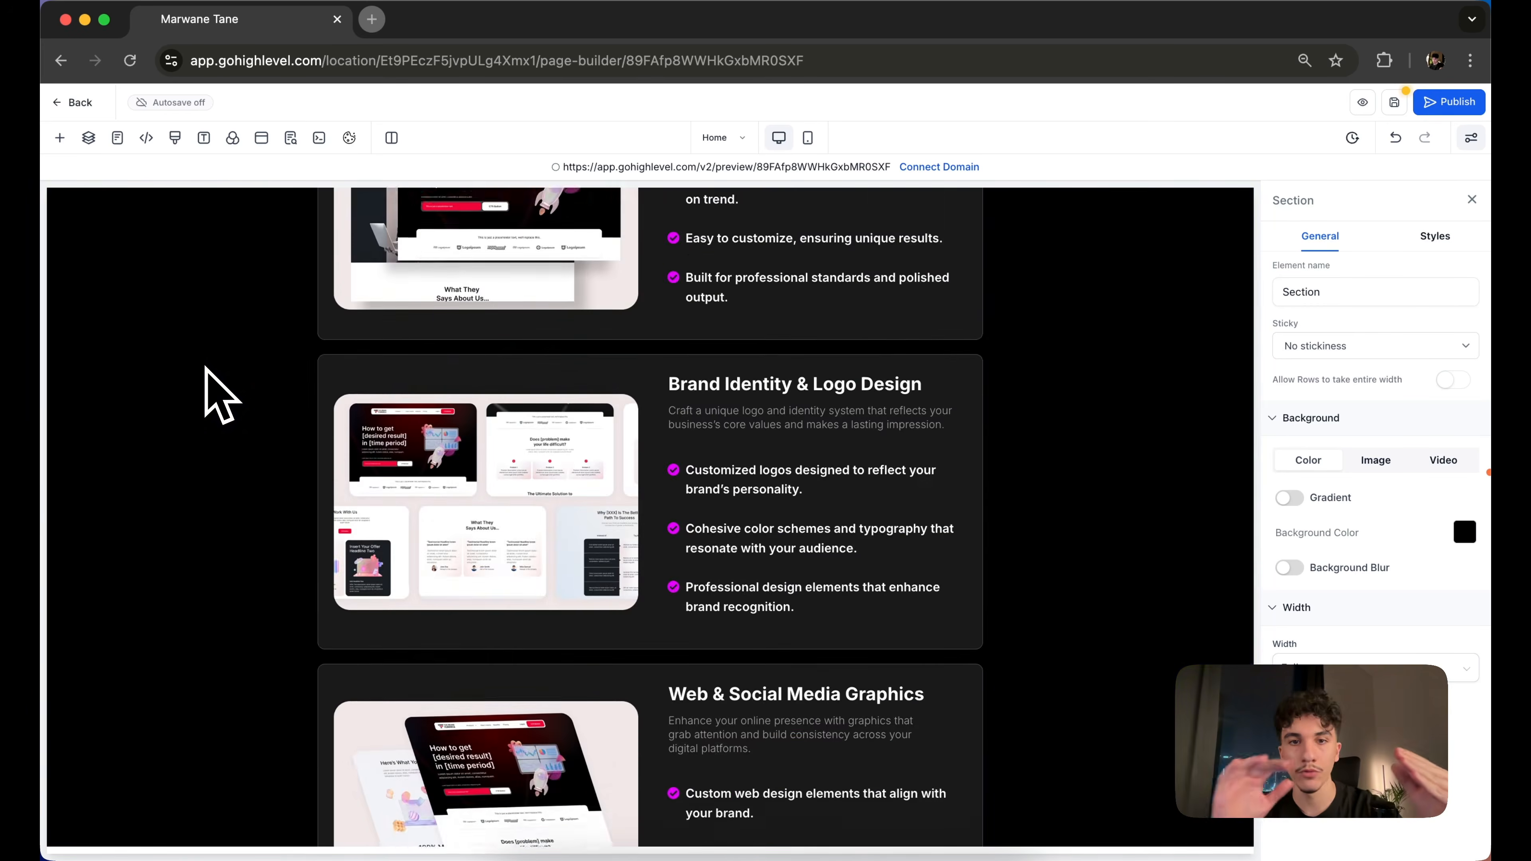
Return to the hero section and inspect its headline, call-to-action button and video alongside the media logos and problem section below
scroll(206, 368, up, 2)
scroll(207, 368, up, 20)
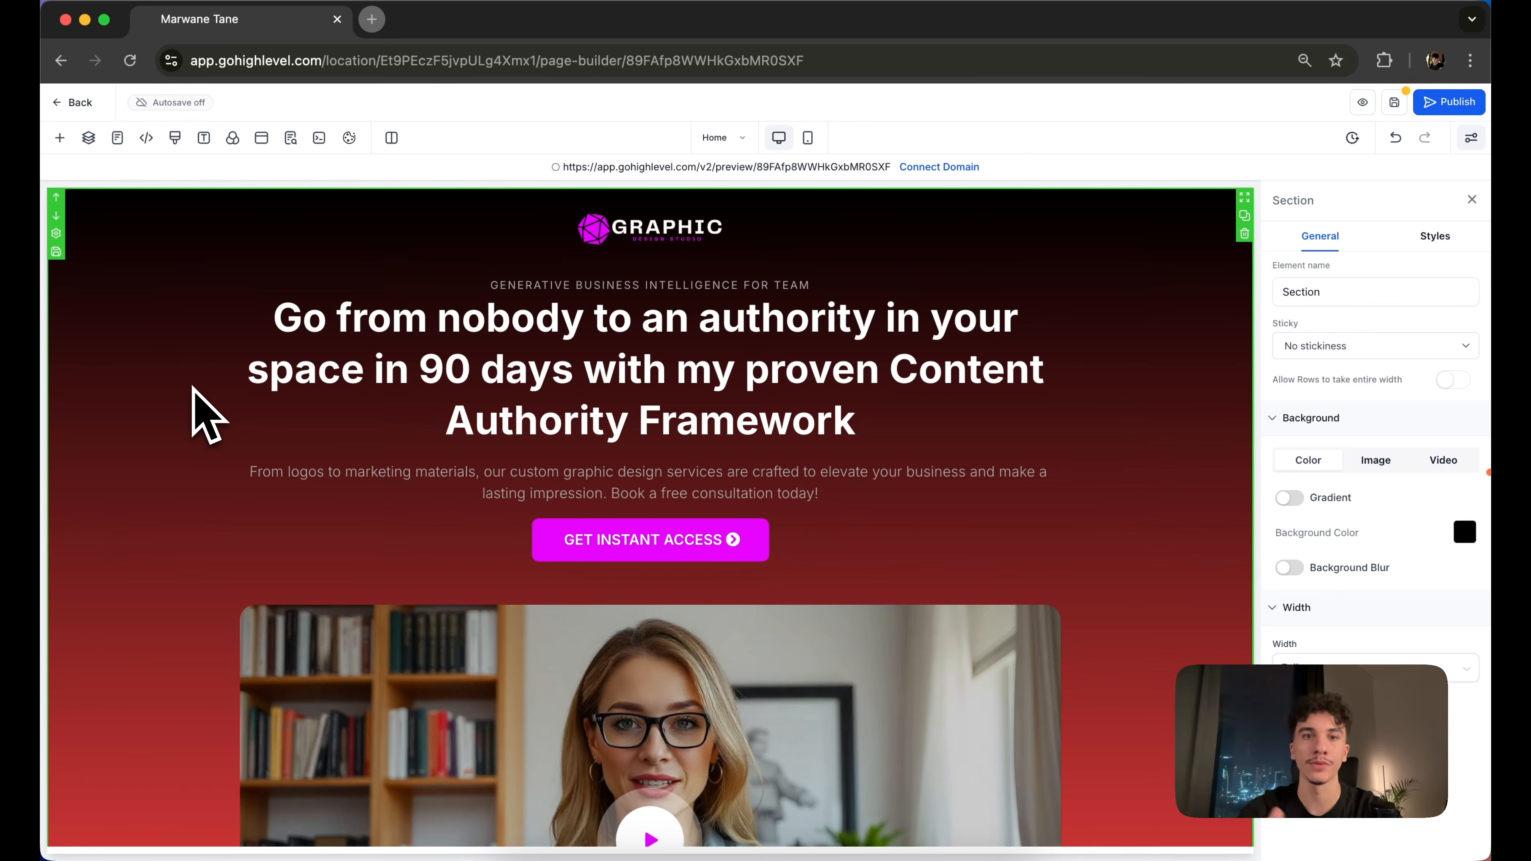
scroll(205, 416, down, 10)
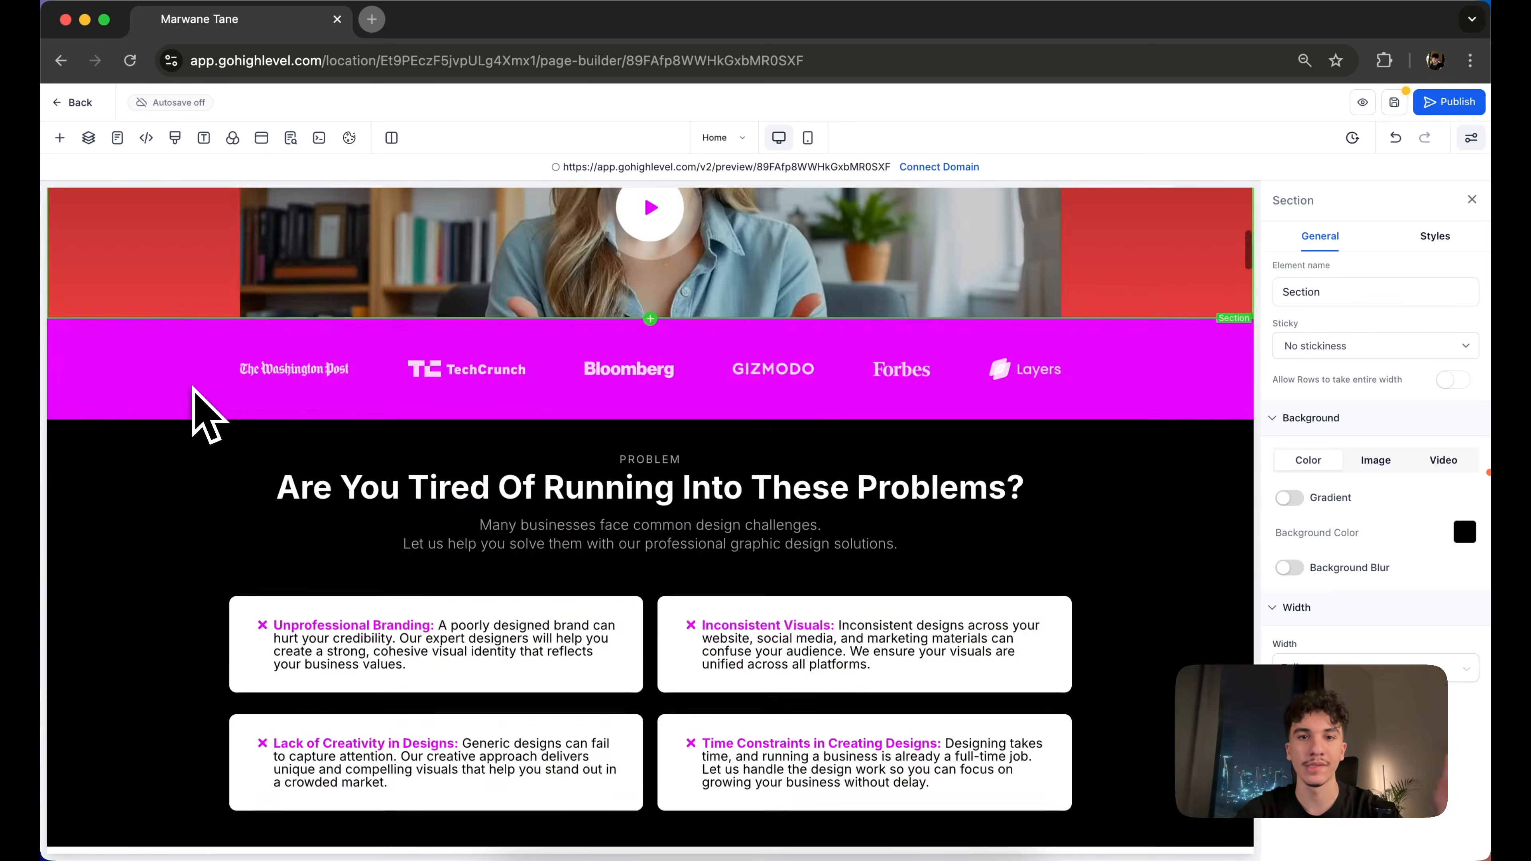
scroll(205, 416, up, 10)
scroll(205, 416, down, 2)
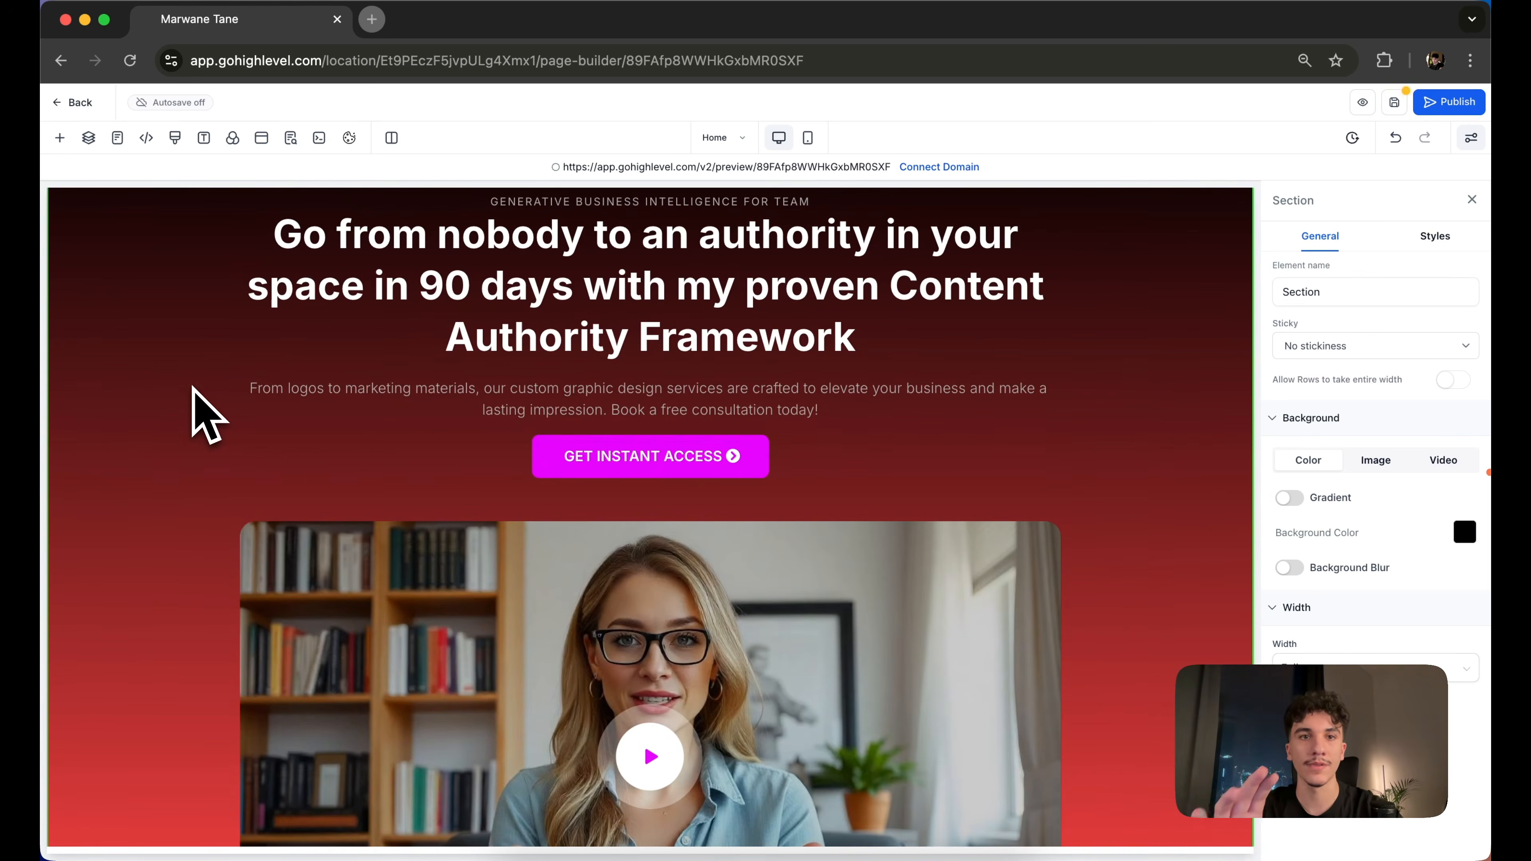
scroll(205, 416, up, 2)
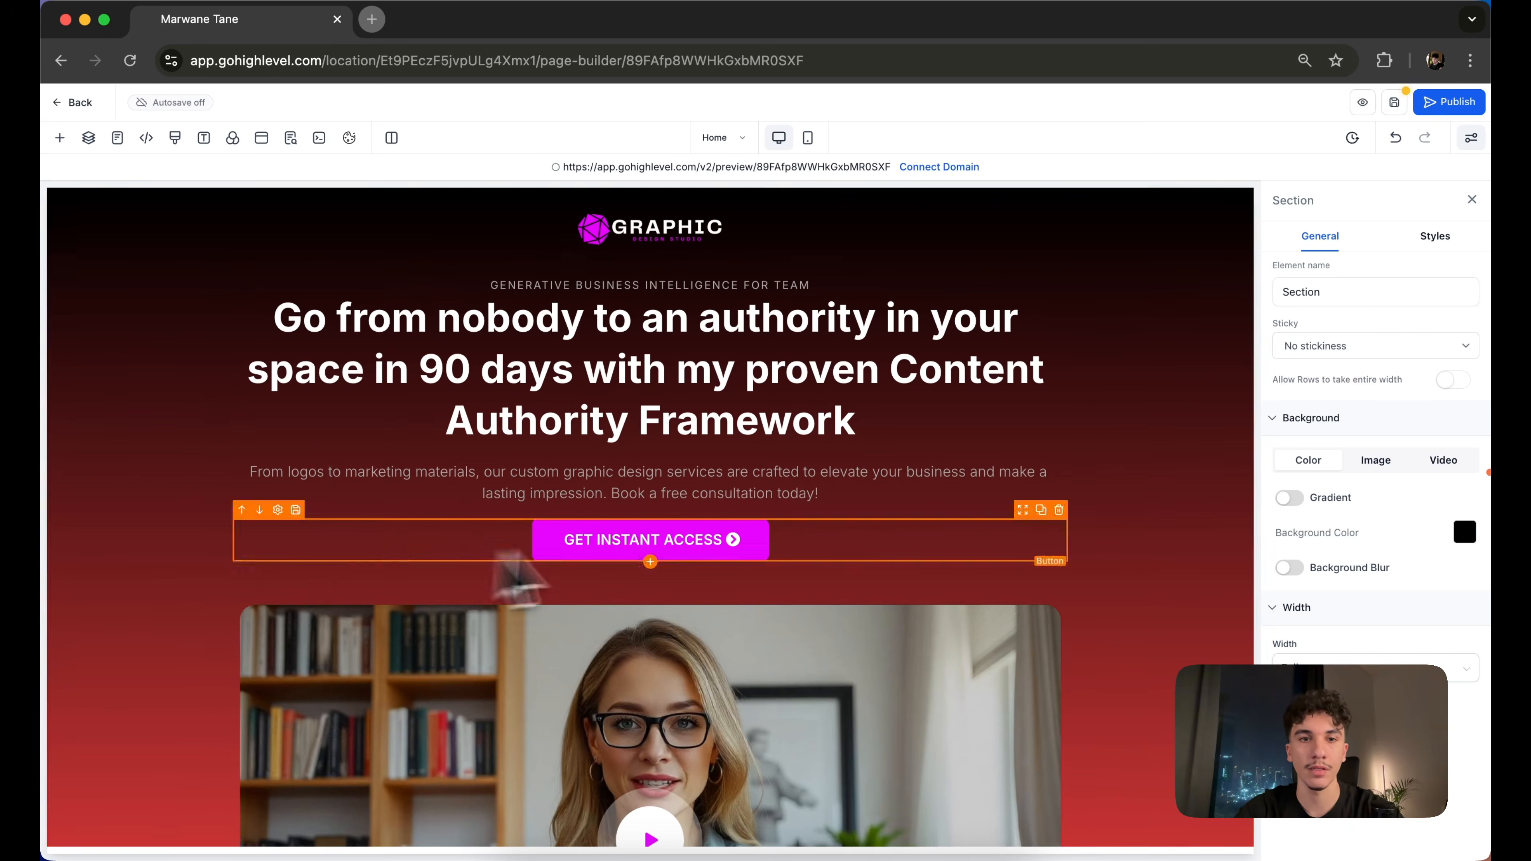
Walk through the page's structure from the problem section via solutions, services, testimonials and offers to the How It Works steps
scroll(659, 564, down, 15)
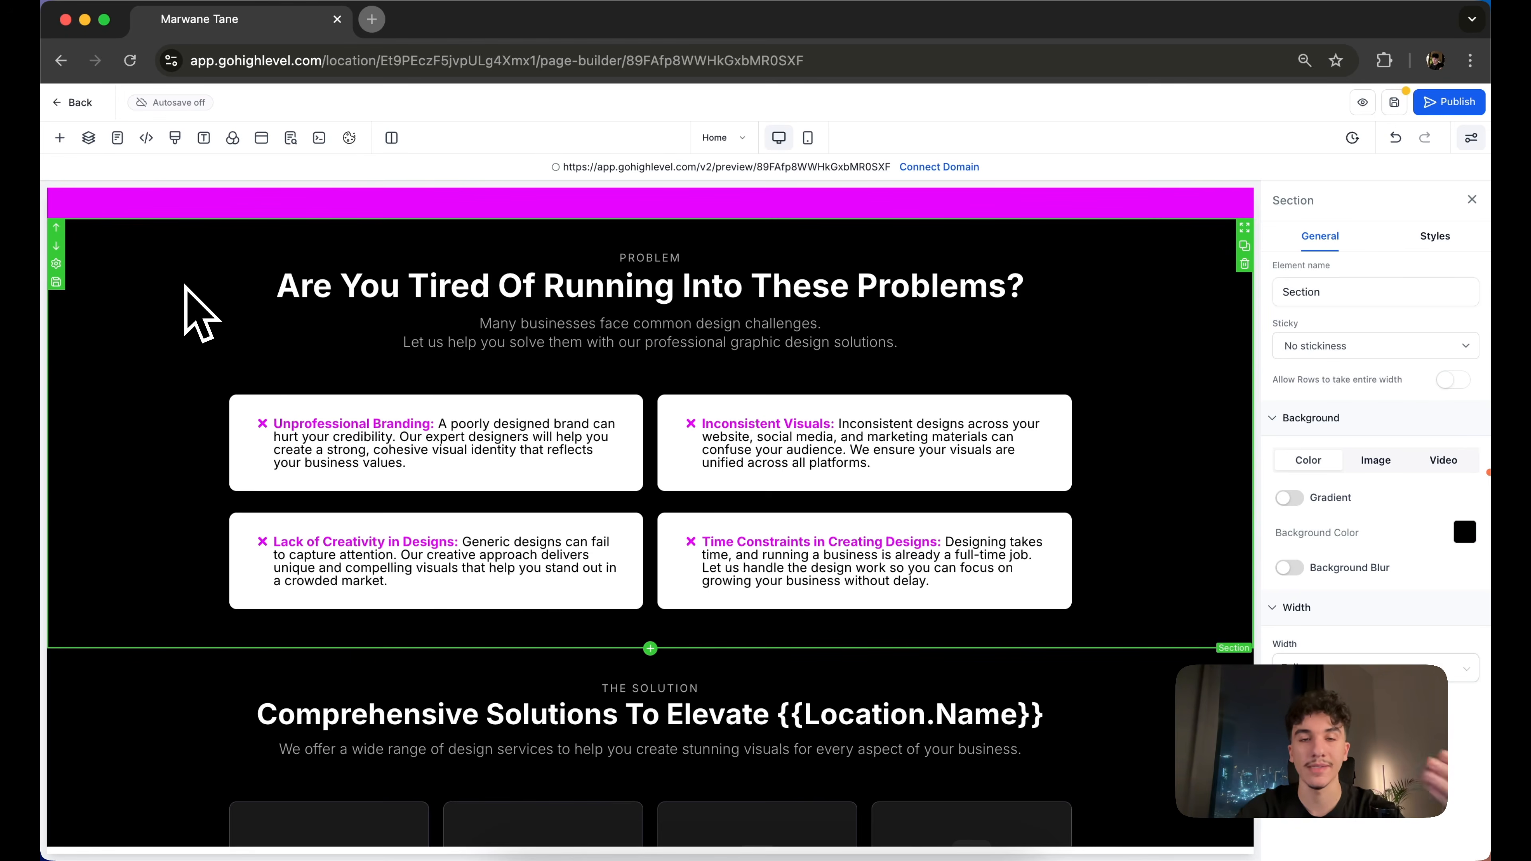
scroll(185, 296, down, 10)
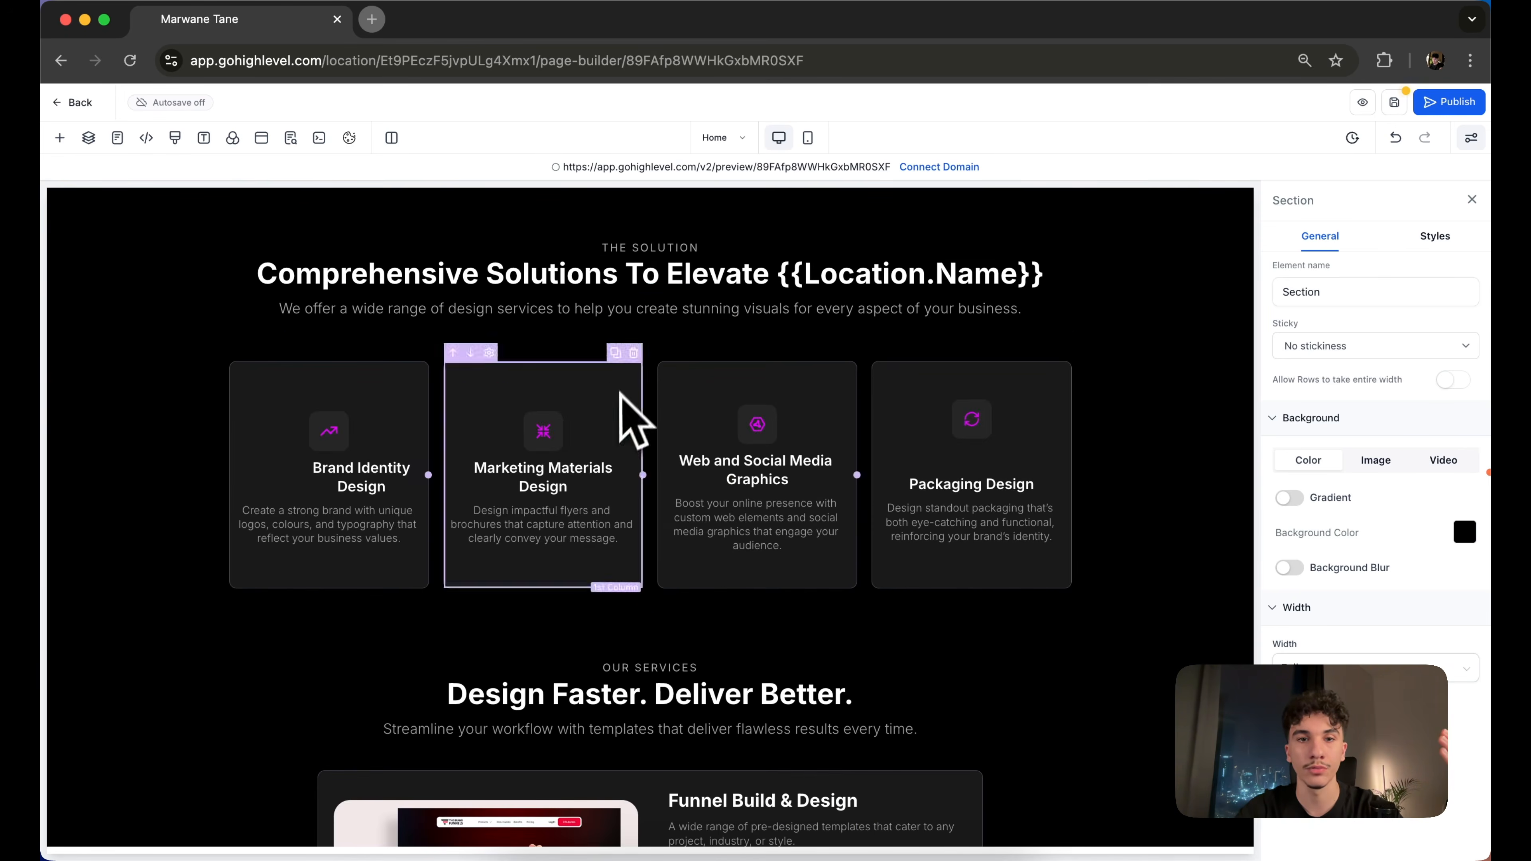
scroll(620, 542, down, 10)
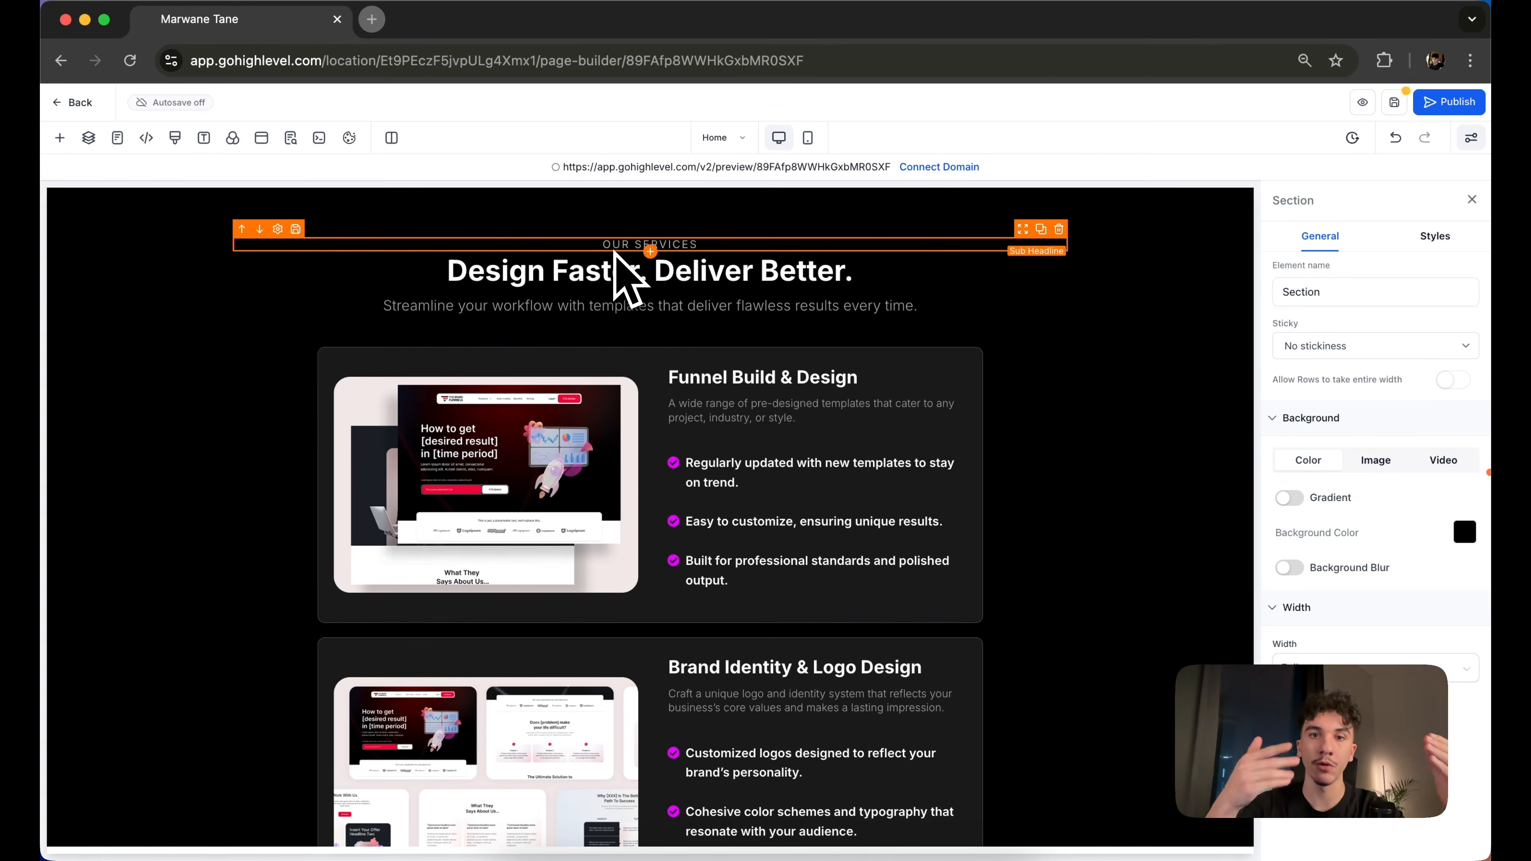
scroll(600, 446, down, 20)
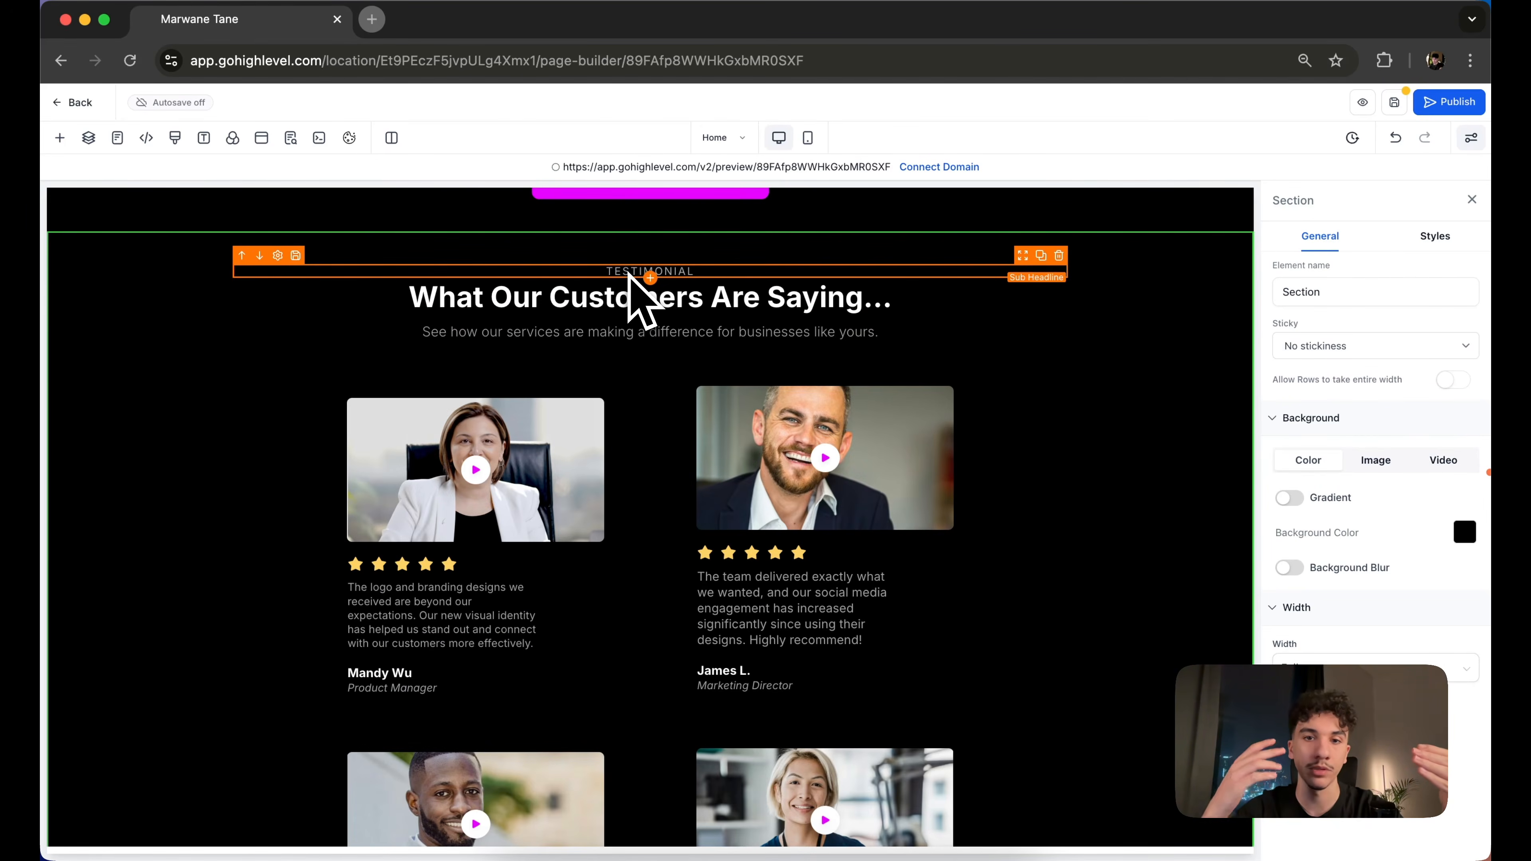
scroll(629, 273, down, 8)
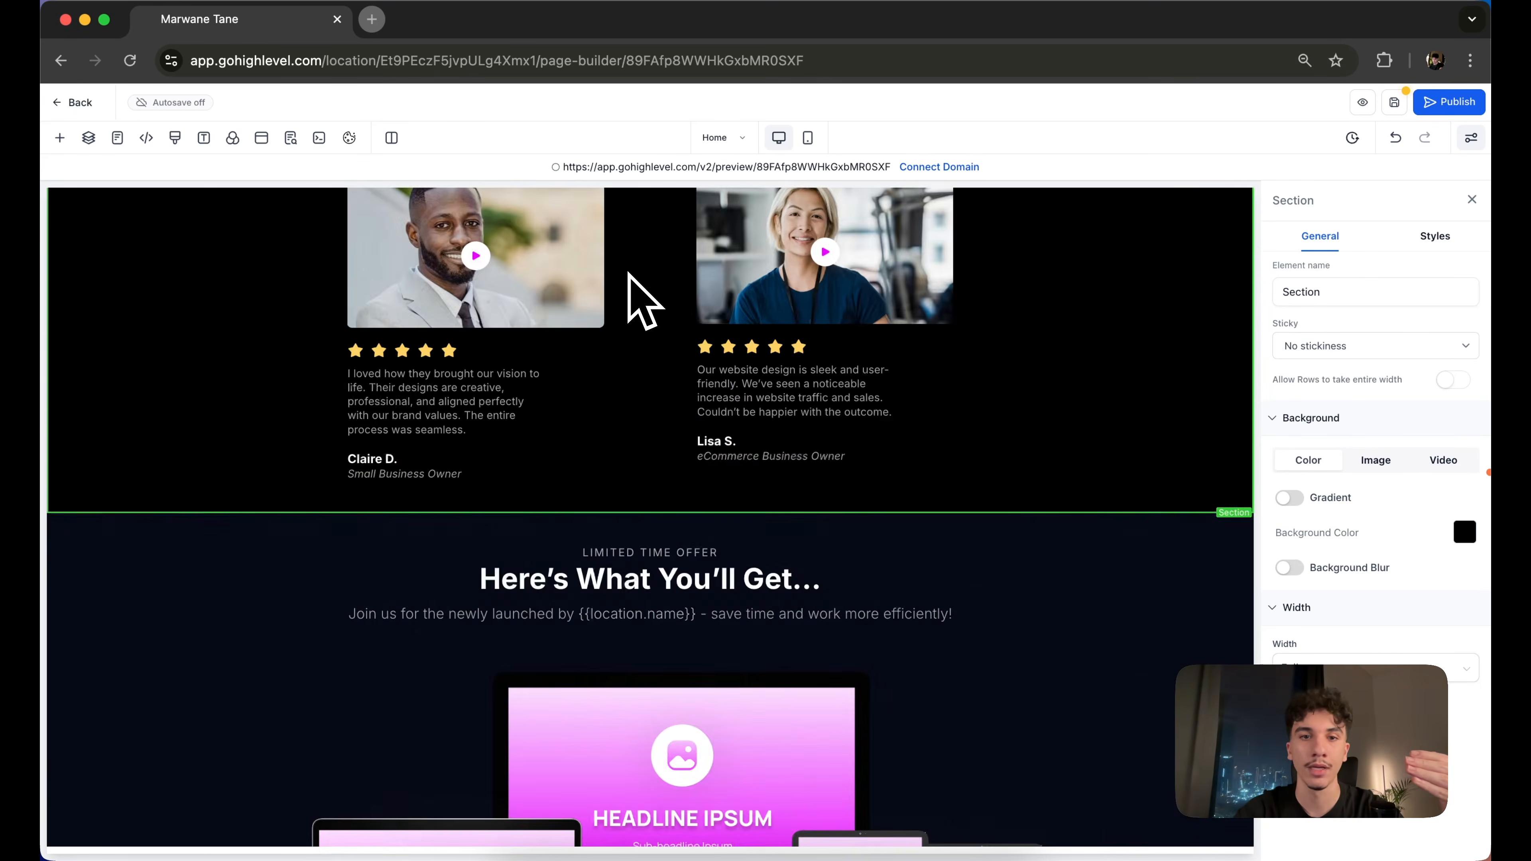
scroll(629, 273, down, 15)
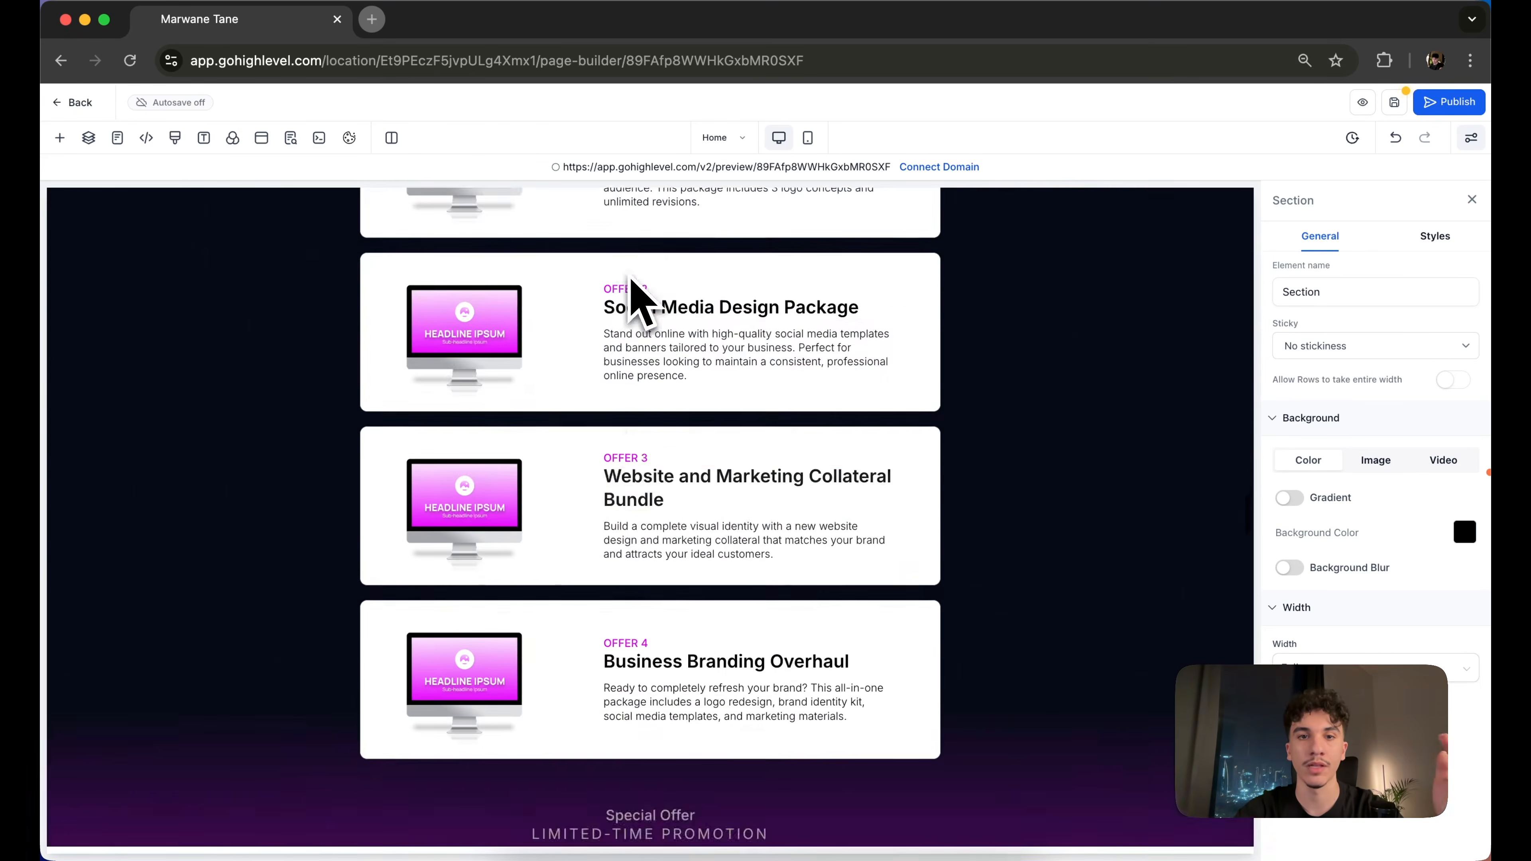
scroll(629, 488, up, 10)
scroll(629, 499, down, 12)
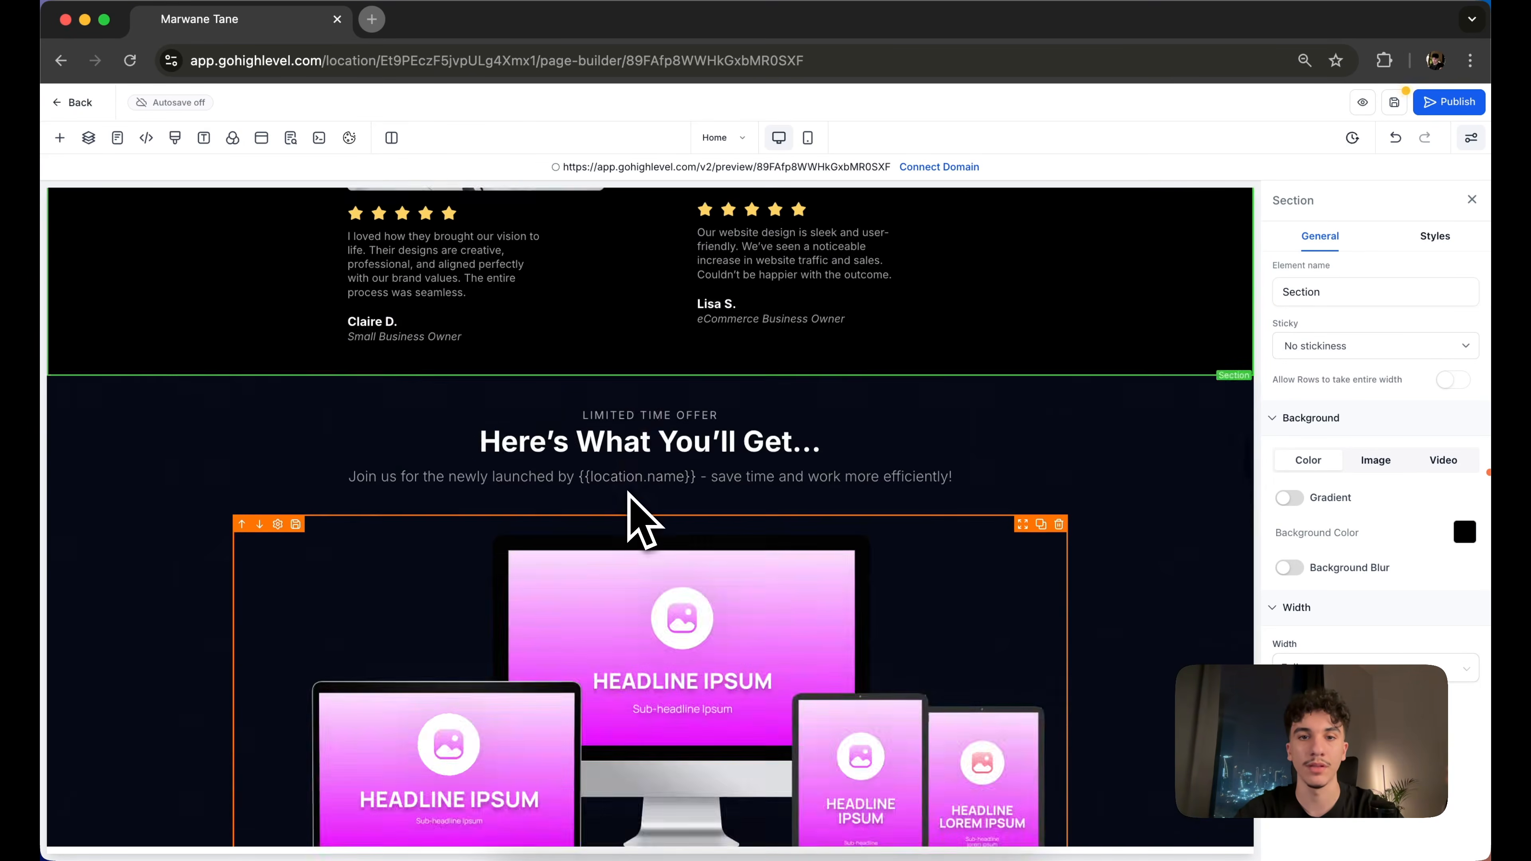
scroll(638, 506, down, 10)
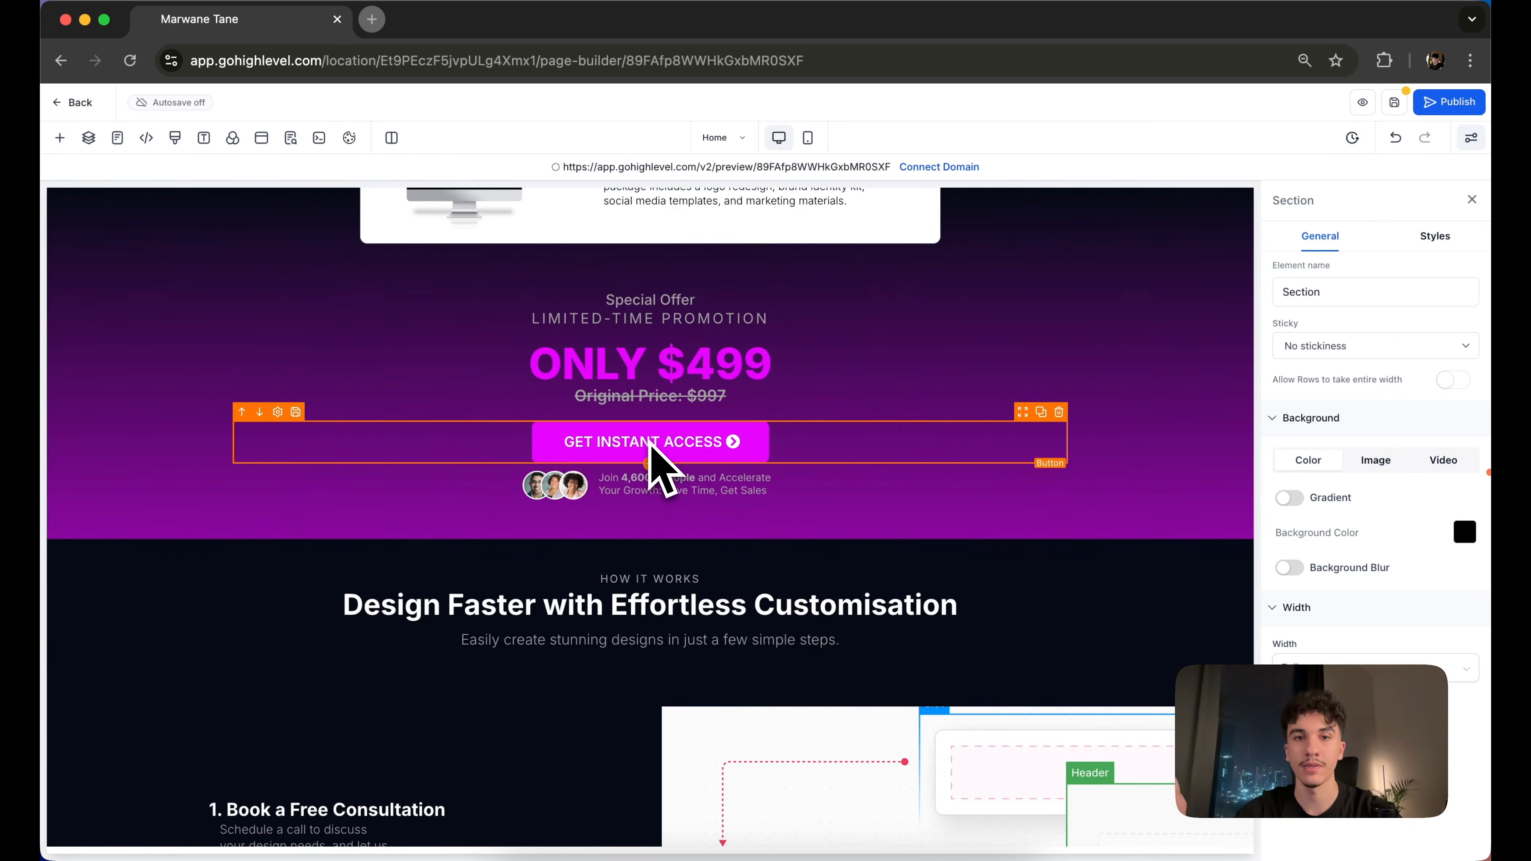
scroll(655, 464, down, 4)
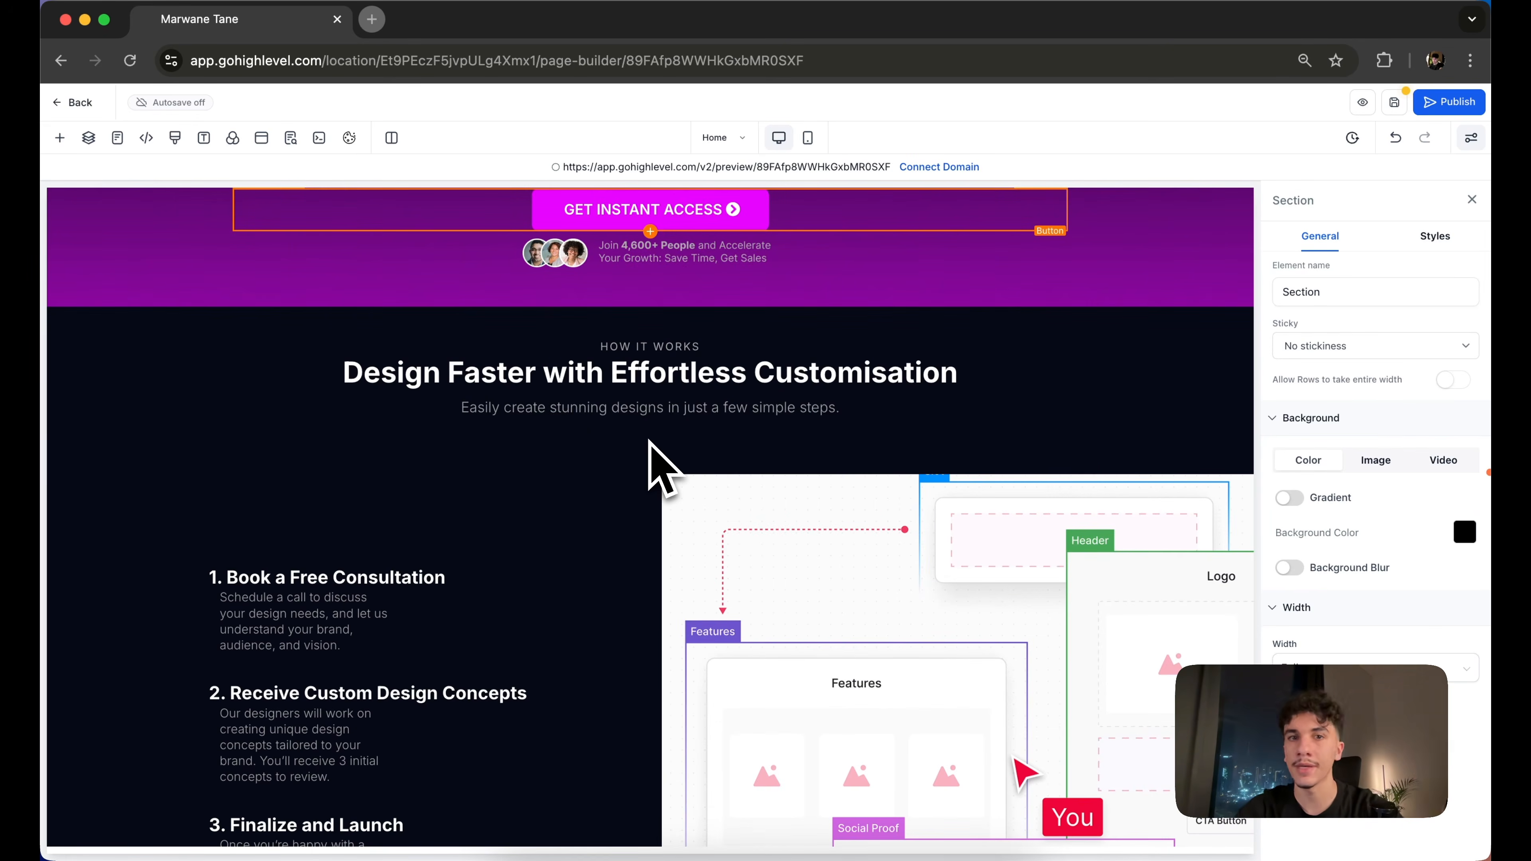
Examine the special-offer pricing, the before-and-after comparison, the target audience cards, the FAQ and the closing call to action
scroll(649, 441, up, 5)
scroll(662, 465, up, 3)
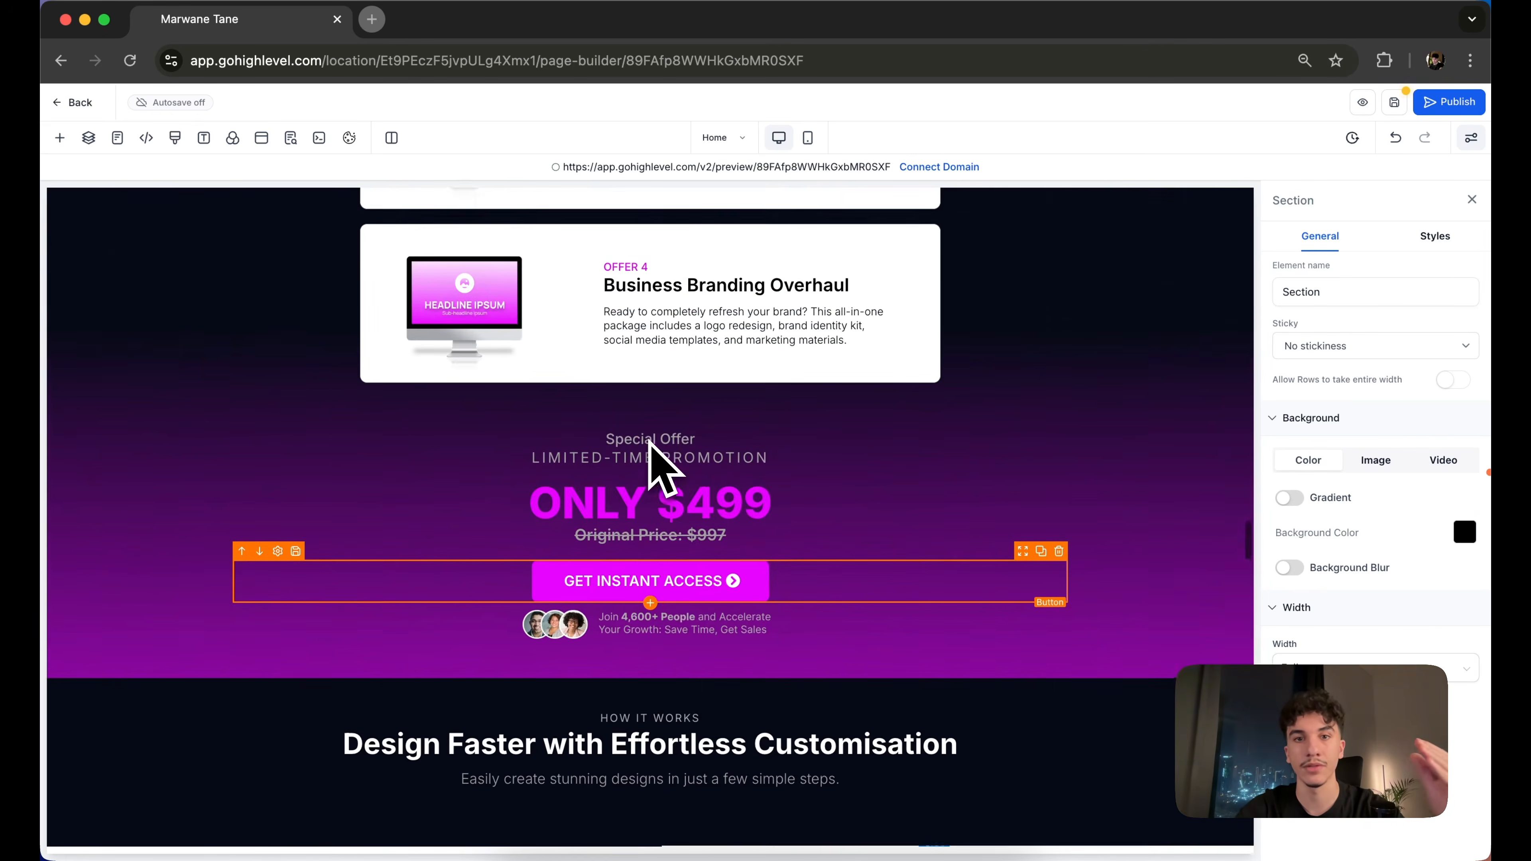
scroll(662, 464, down, 15)
scroll(657, 464, down, 8)
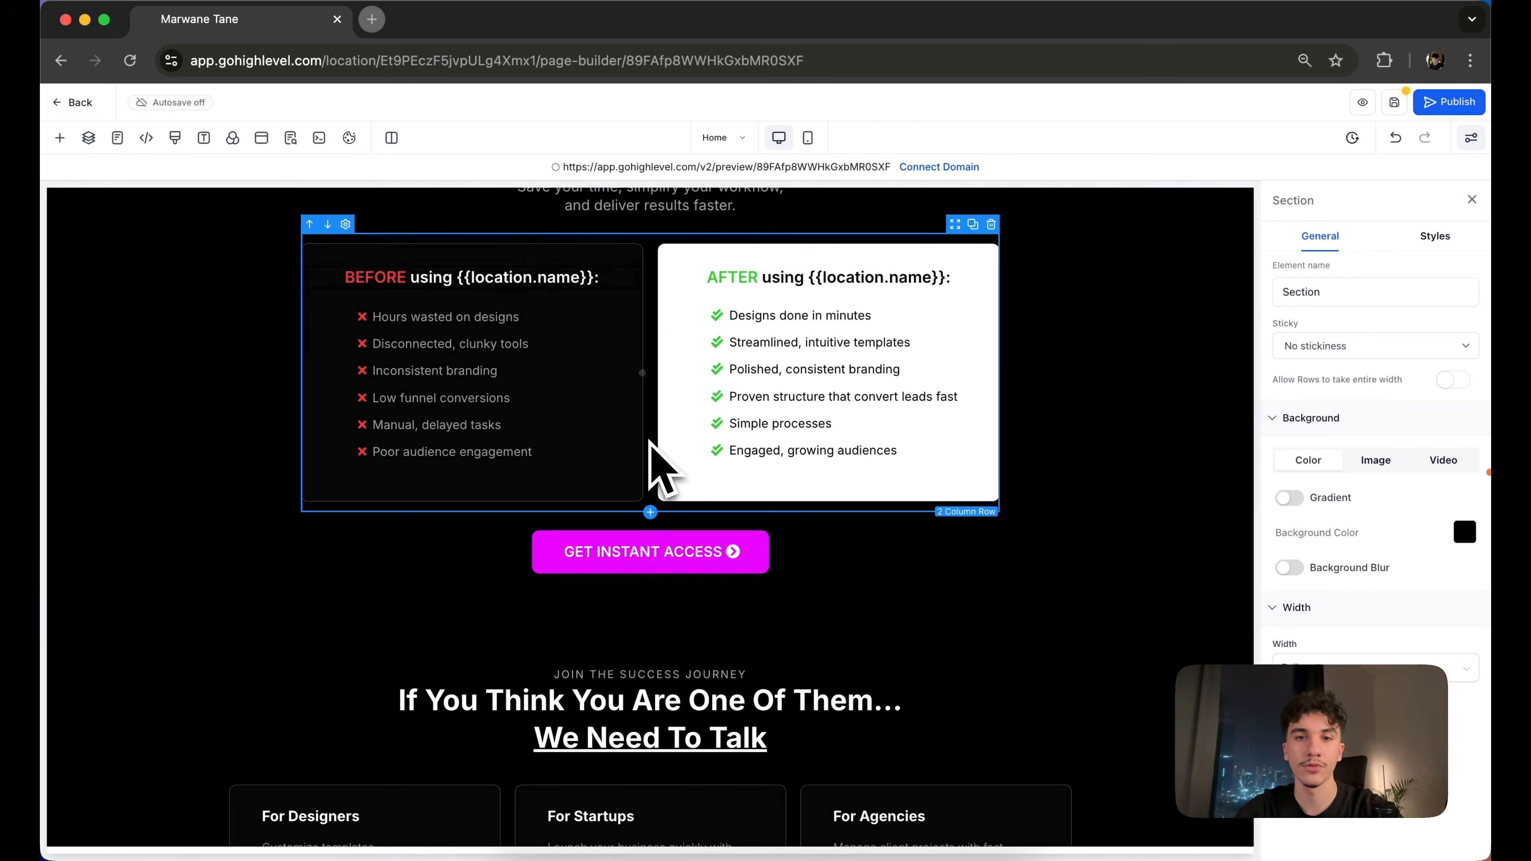
scroll(653, 445, up, 8)
scroll(652, 447, down, 7)
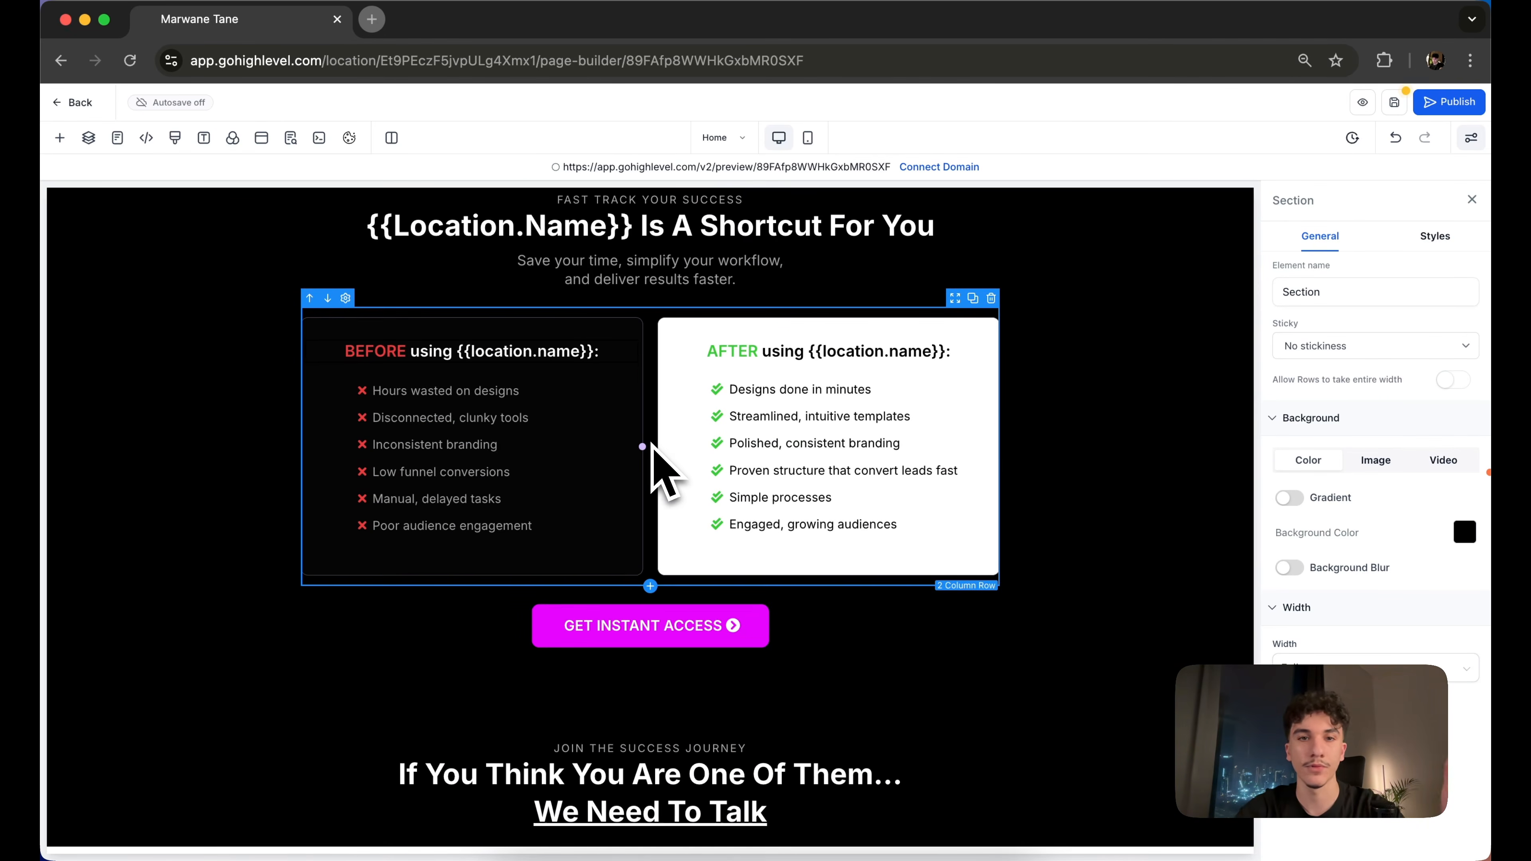
scroll(651, 462, up, 1)
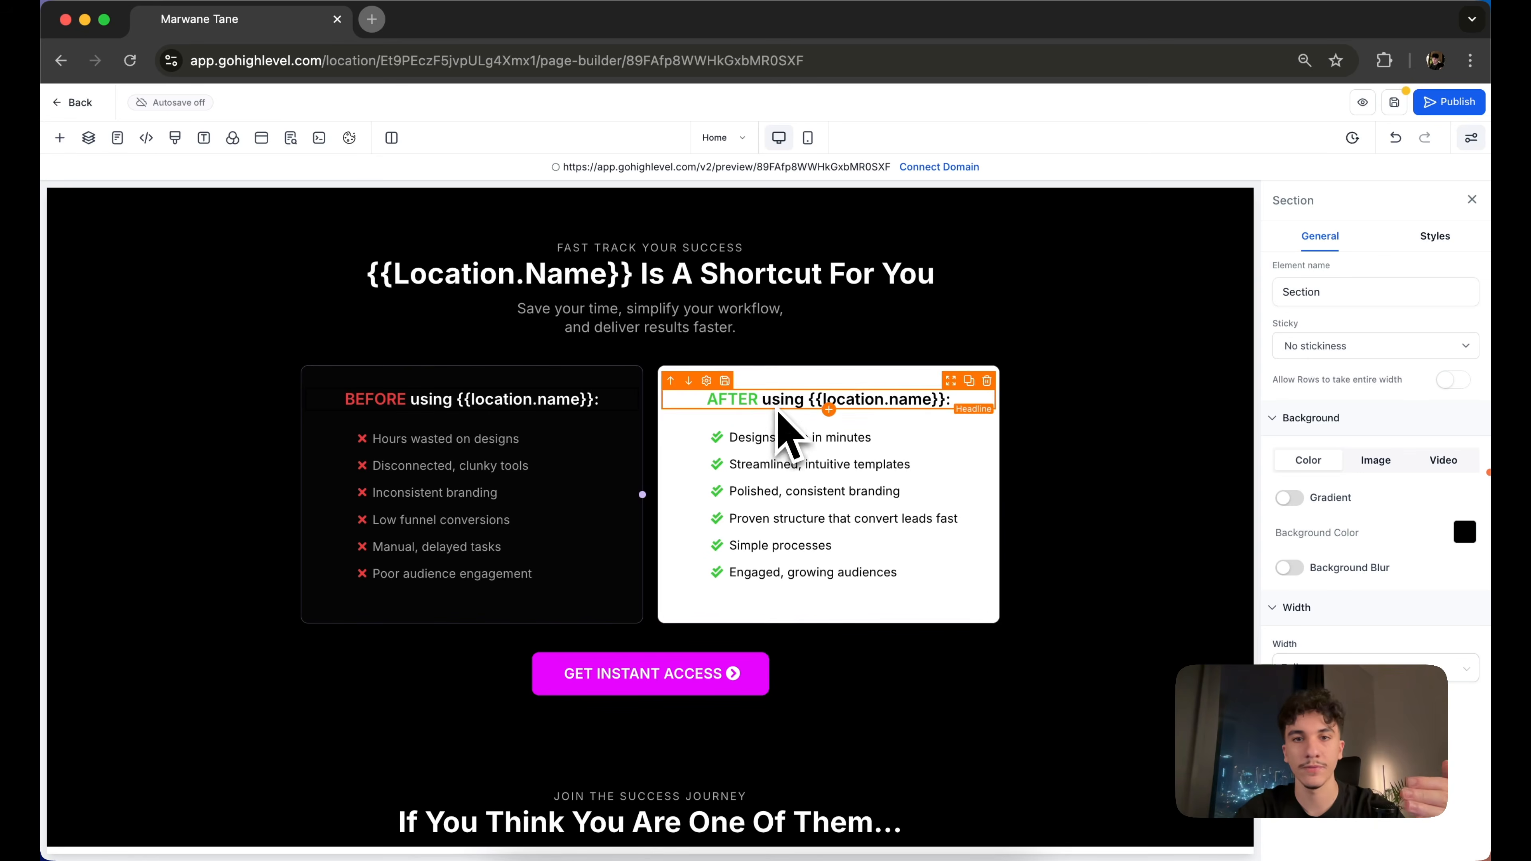
scroll(205, 427, down, 15)
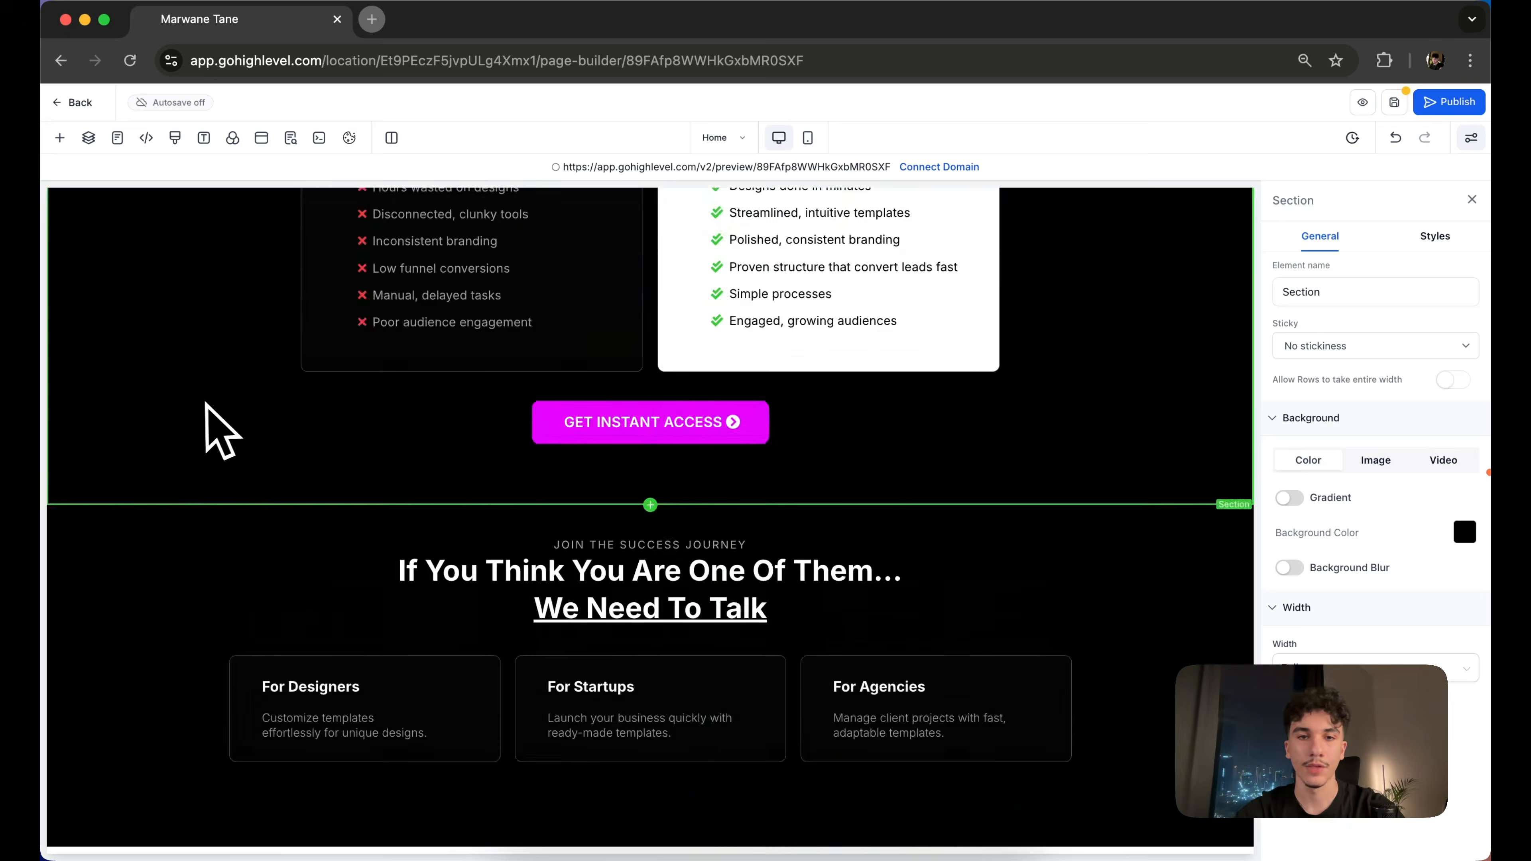
scroll(205, 428, down, 15)
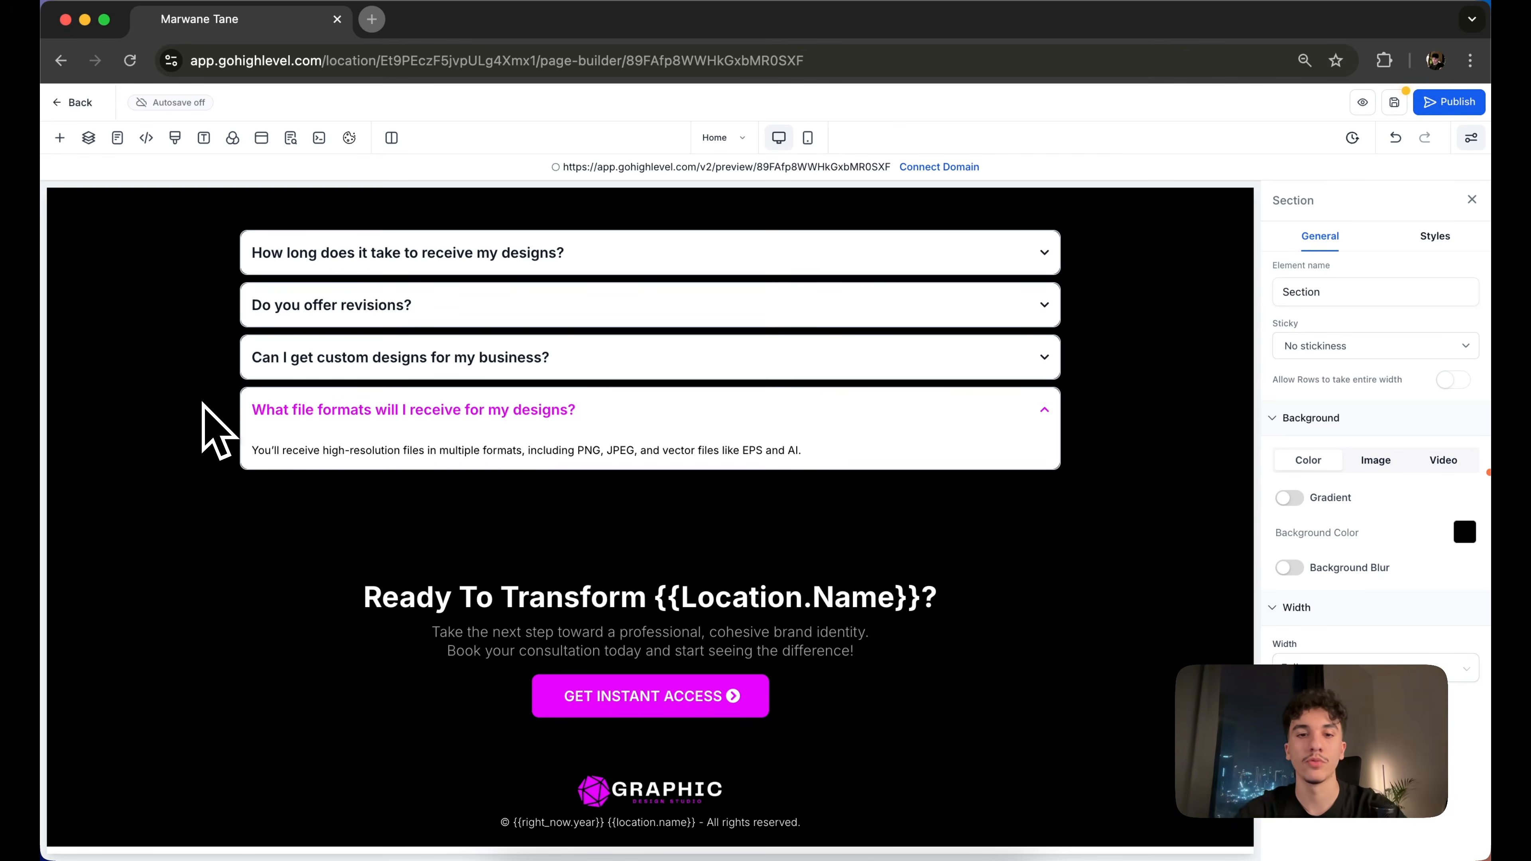
Start publishing the funnel from the top of the page, check the domain options and leave without choosing one
scroll(205, 428, up, 20)
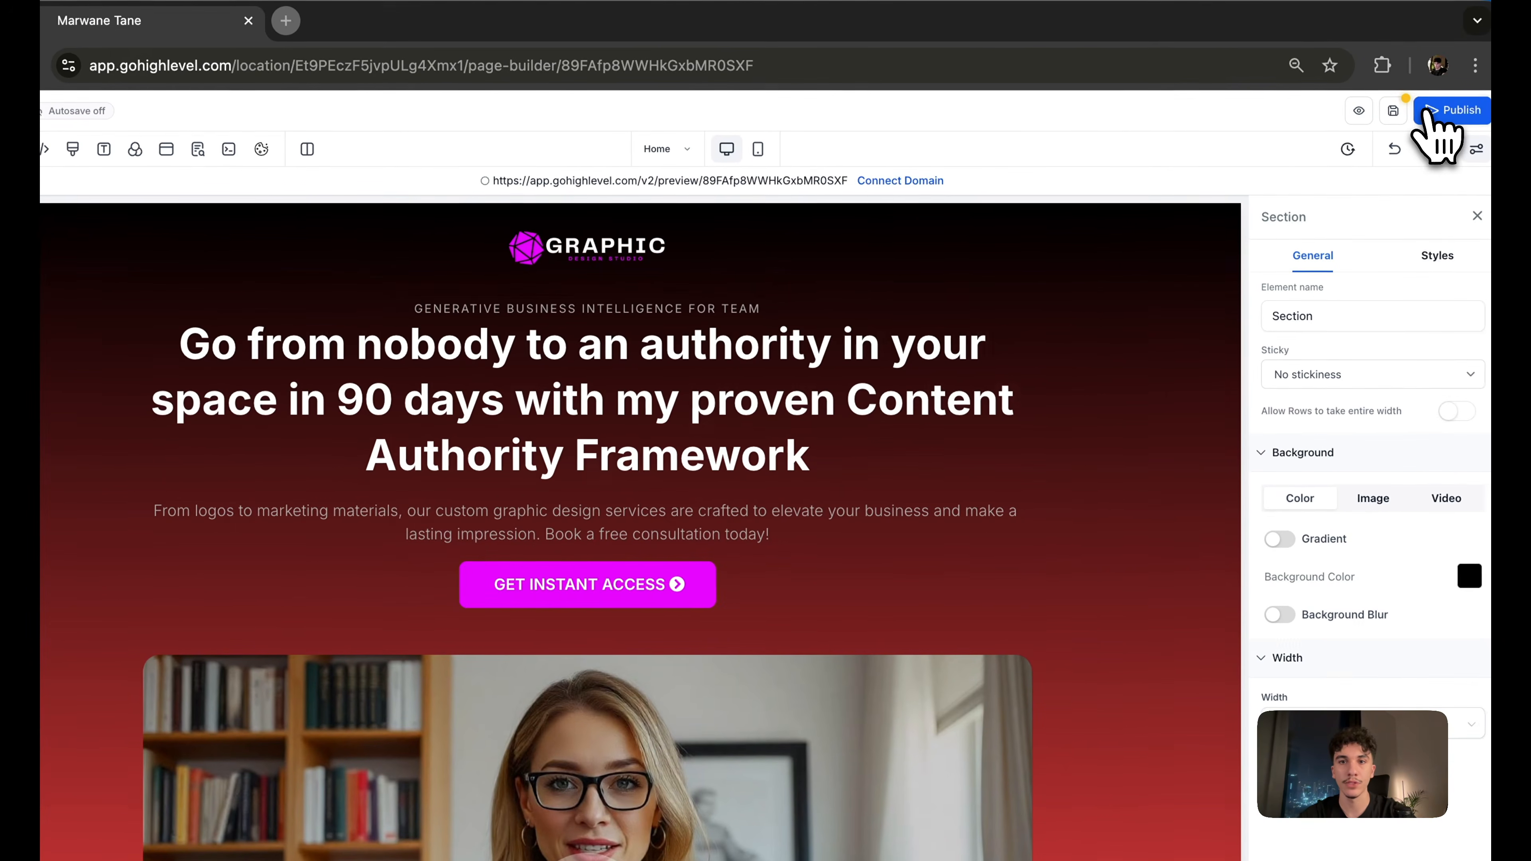
click(1434, 110)
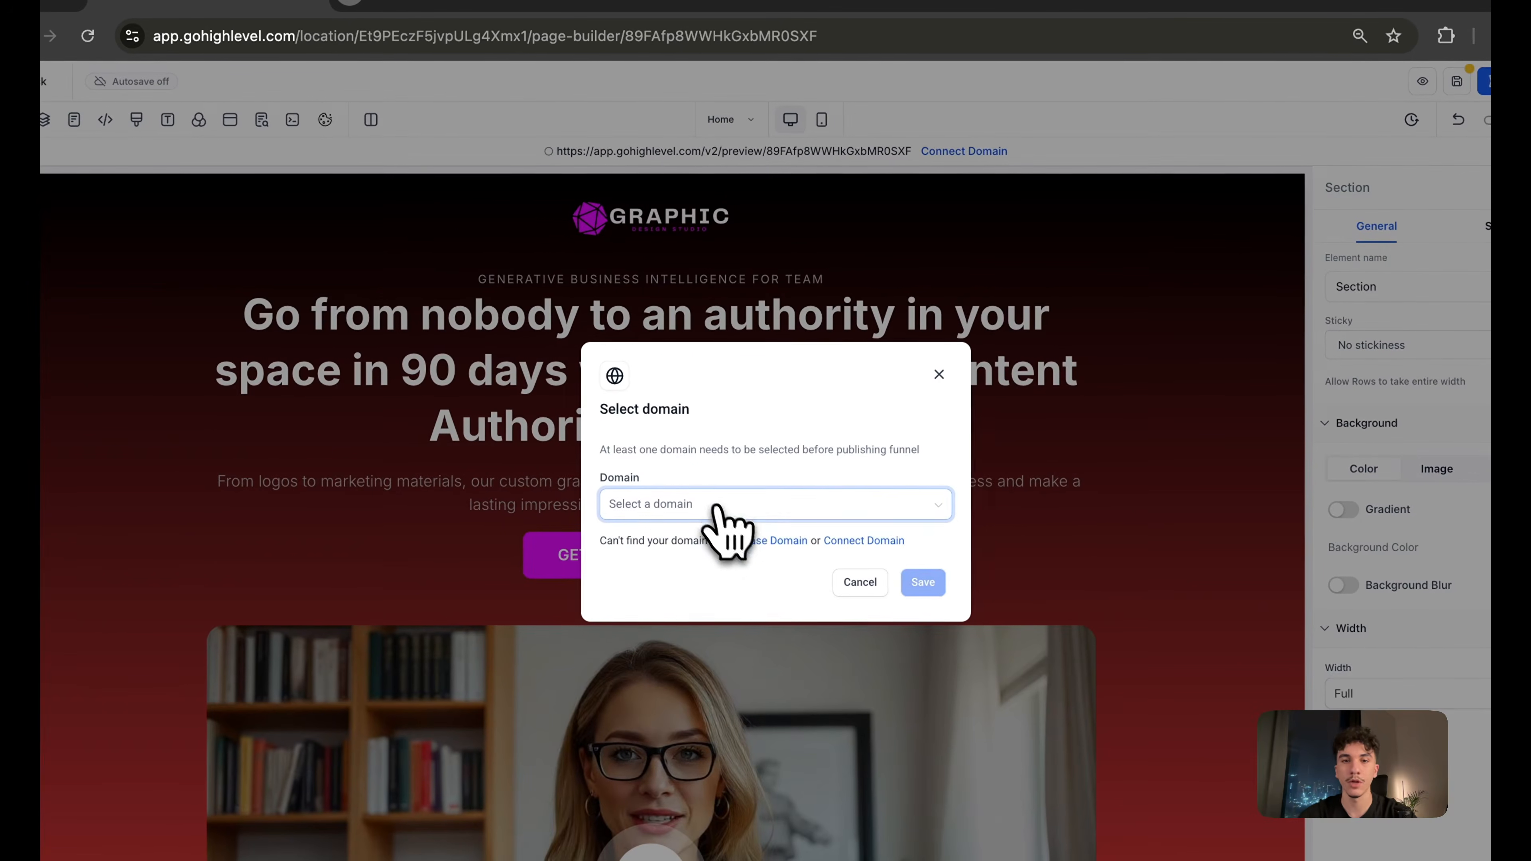
click(716, 507)
click(726, 516)
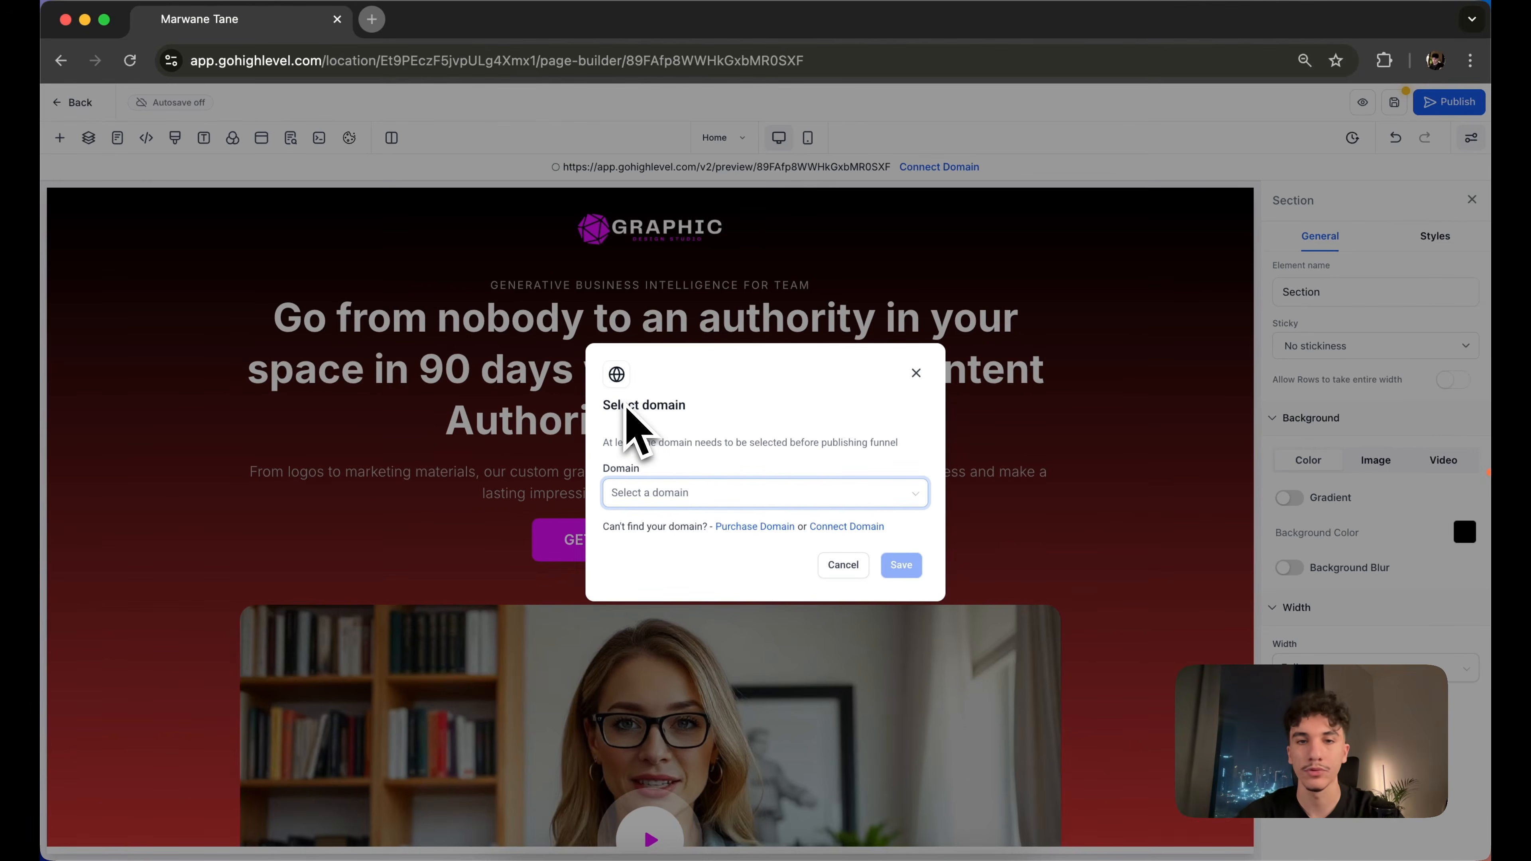
click(723, 499)
click(735, 472)
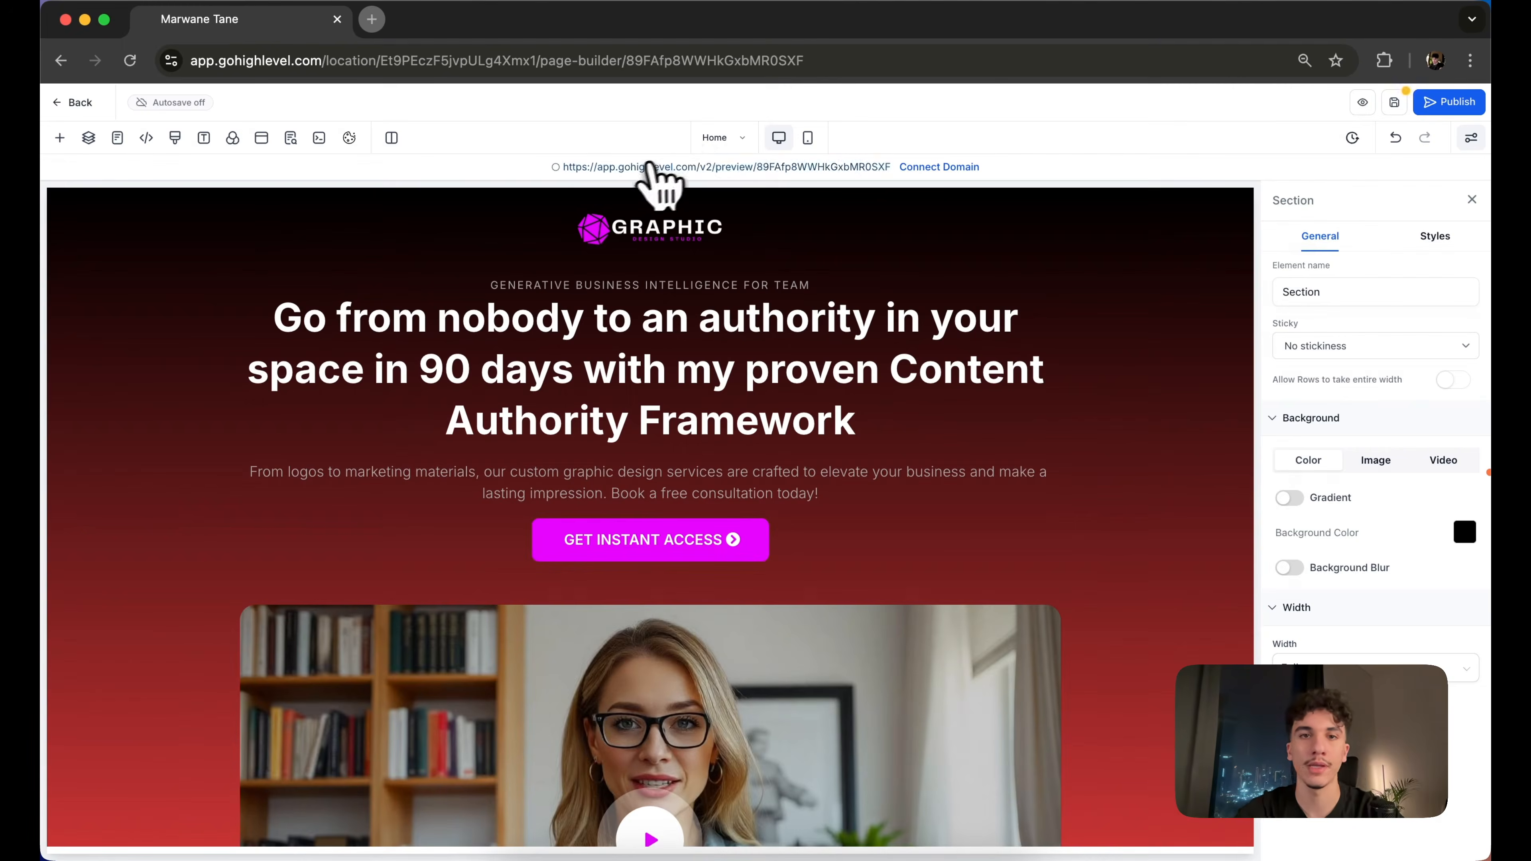
Copy the funnel's preview link and open it in an incognito window to review the live page's upper sections
triple_click(650, 166)
right_click(639, 170)
click(666, 295)
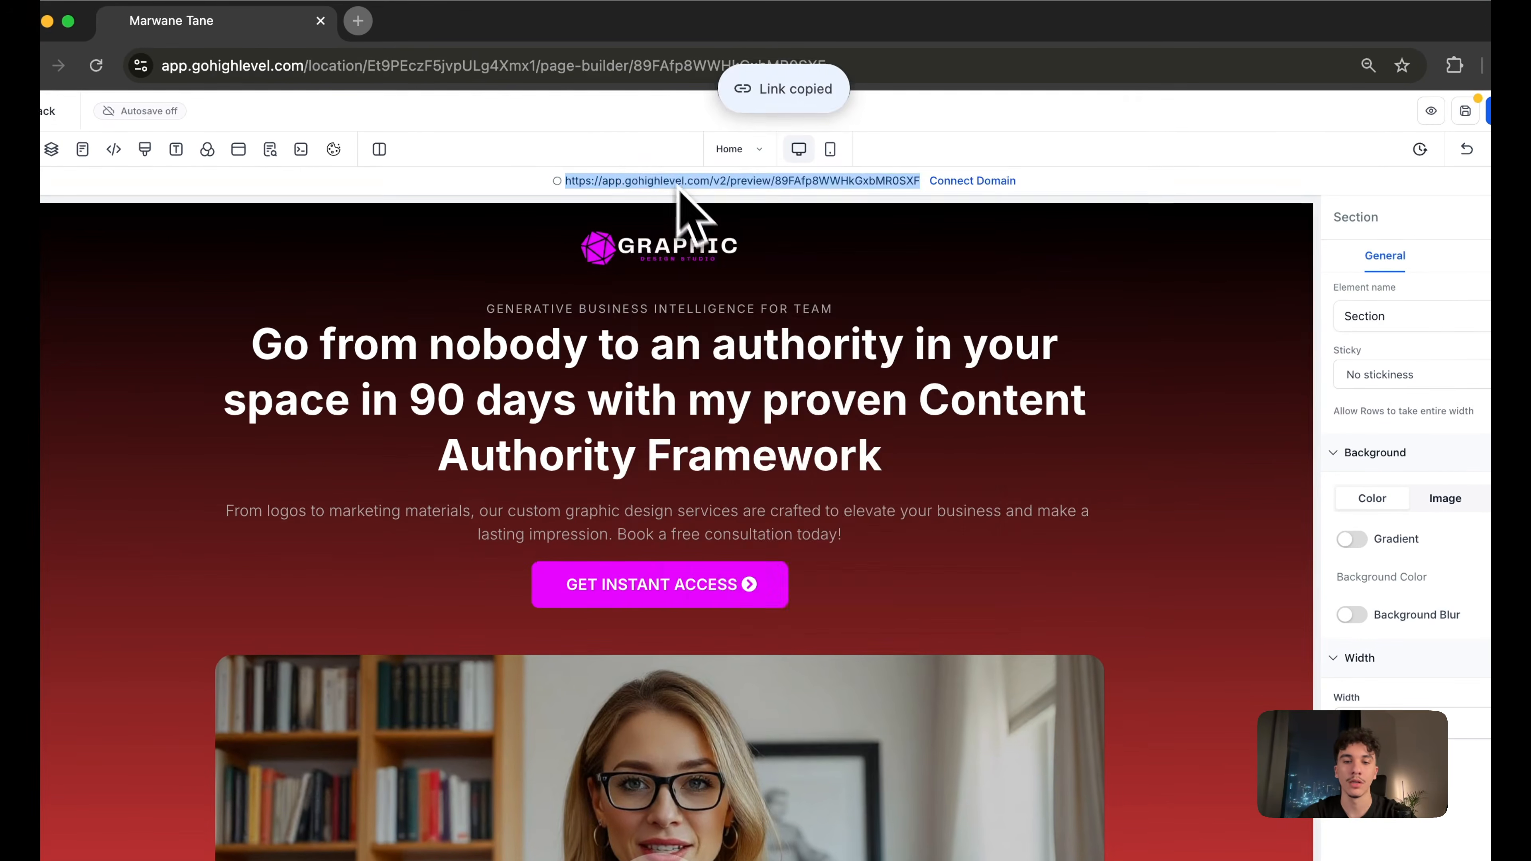
key(super+shift+n)
key(super+v)
key(Return)
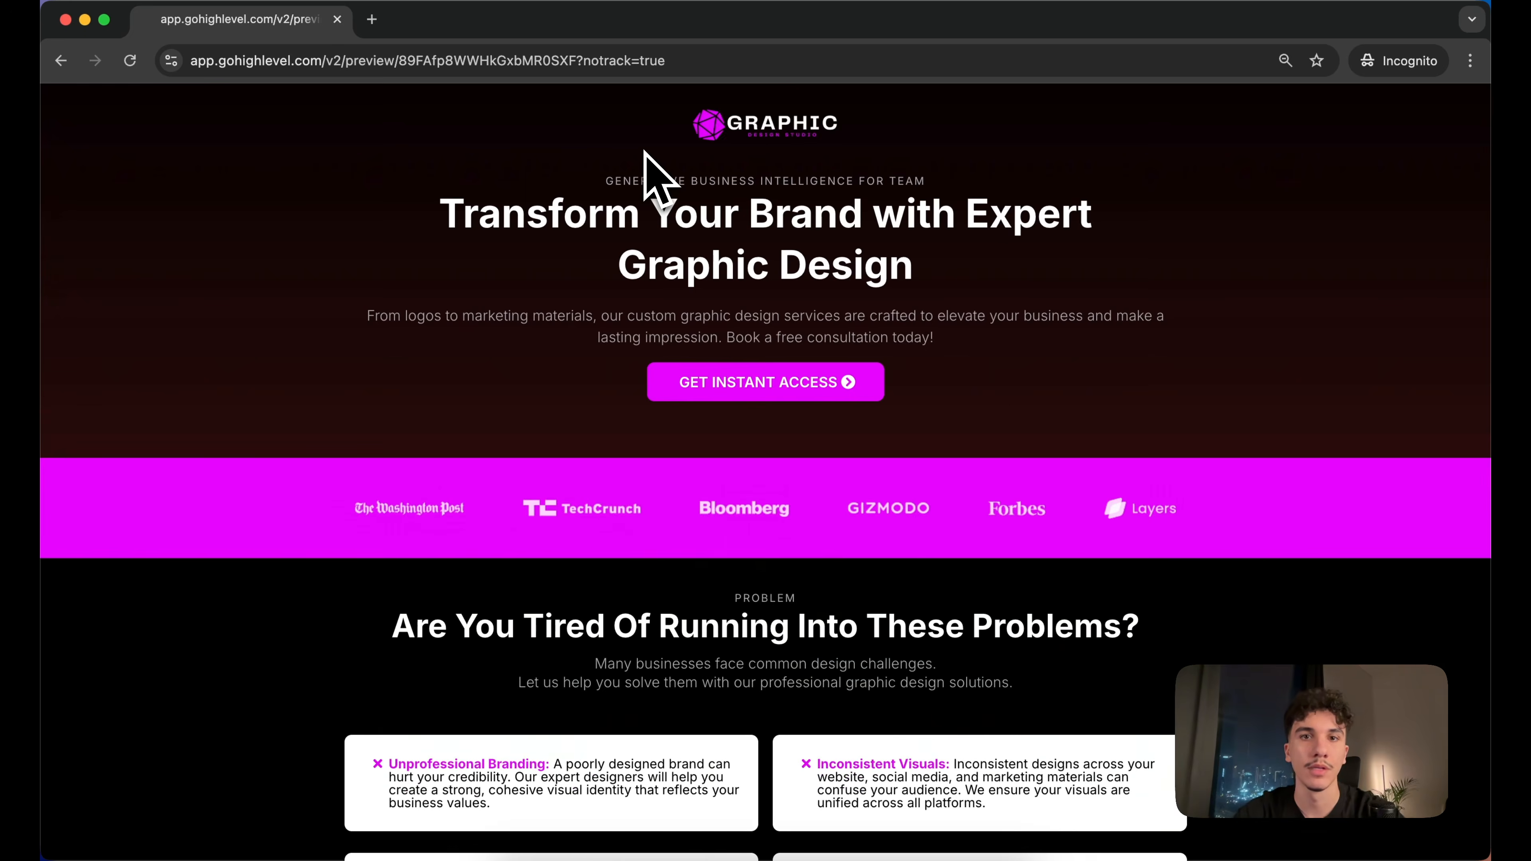
scroll(444, 455, down, 15)
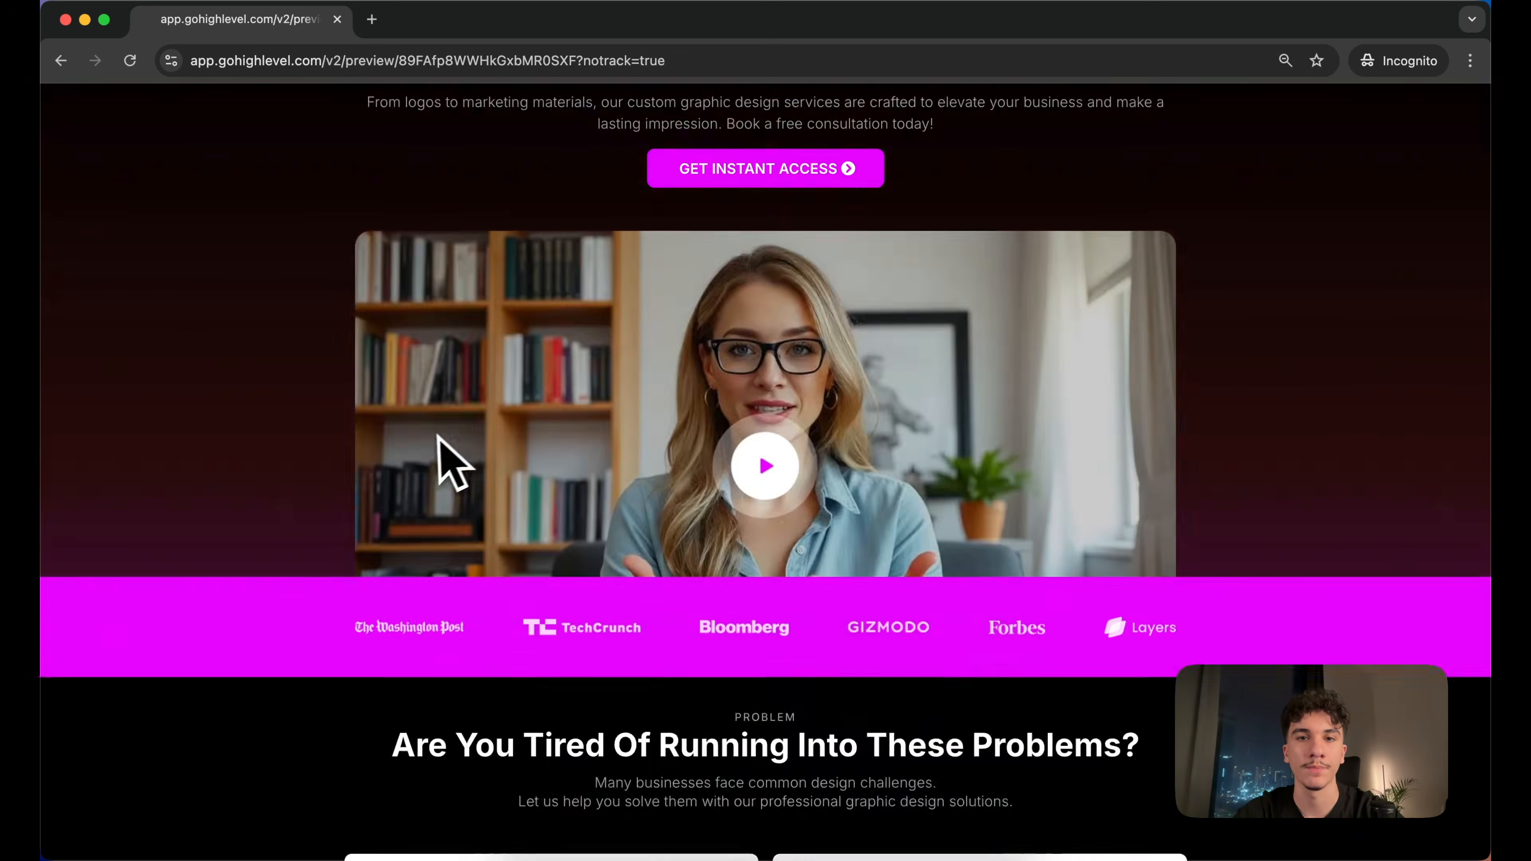
scroll(444, 465, down, 15)
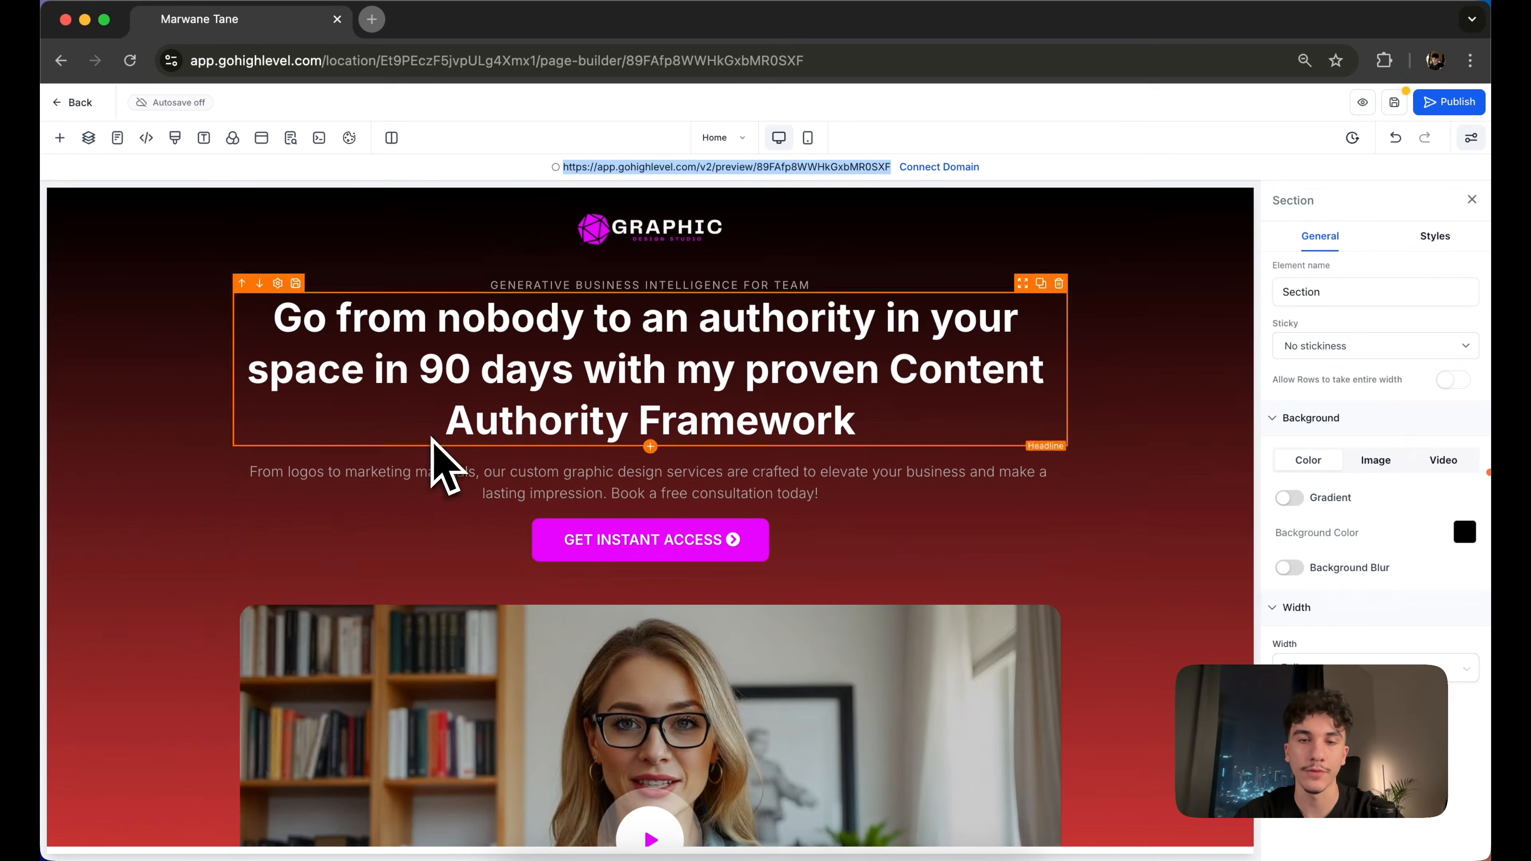
Deselect the preview link and look over the page in the builder from the hero down past the solution cards
click(1088, 128)
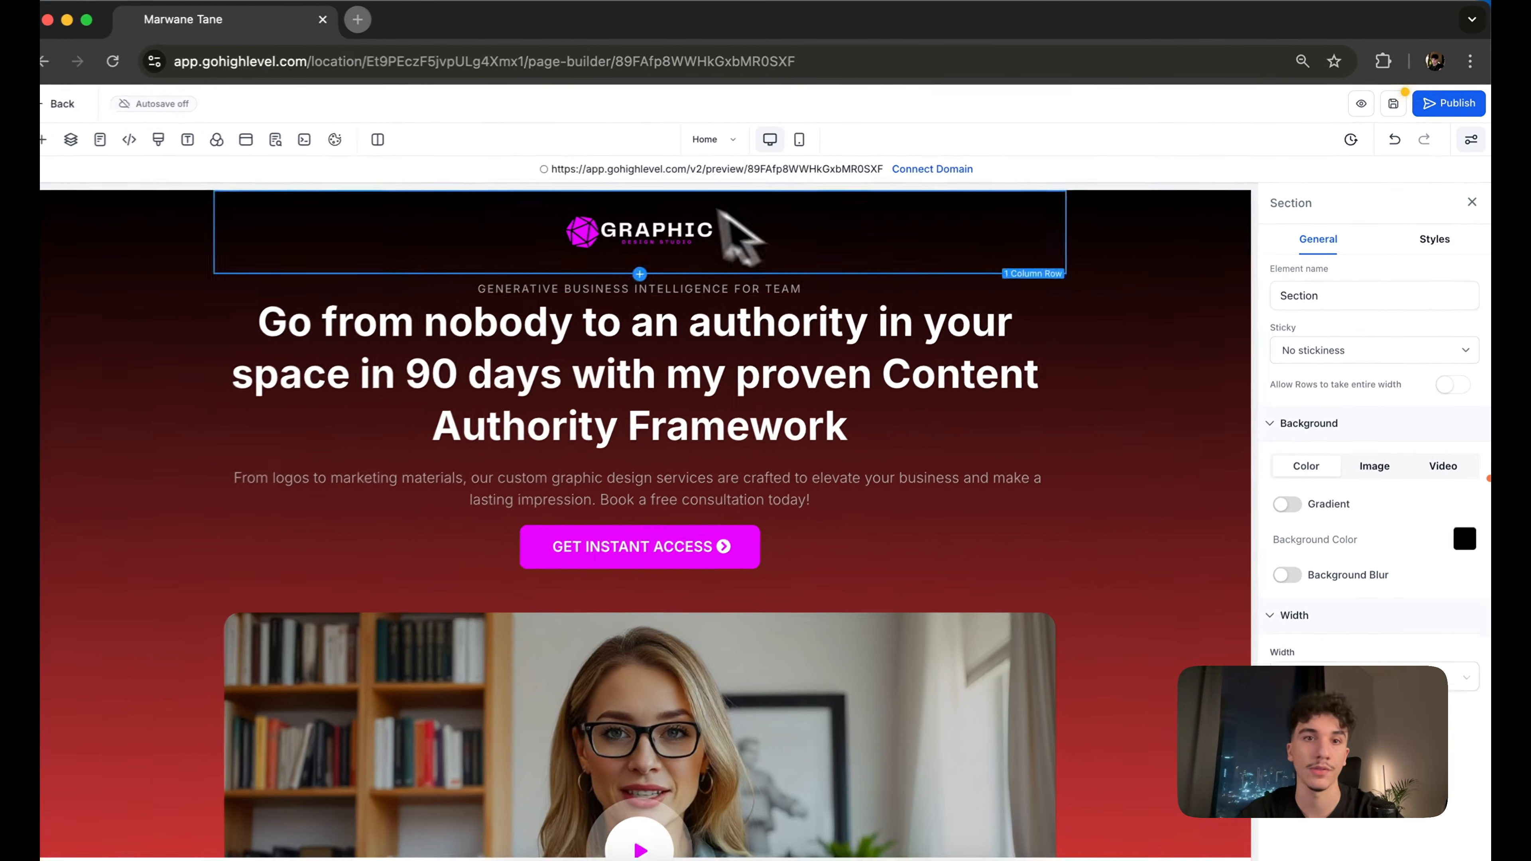
scroll(151, 483, down, 1)
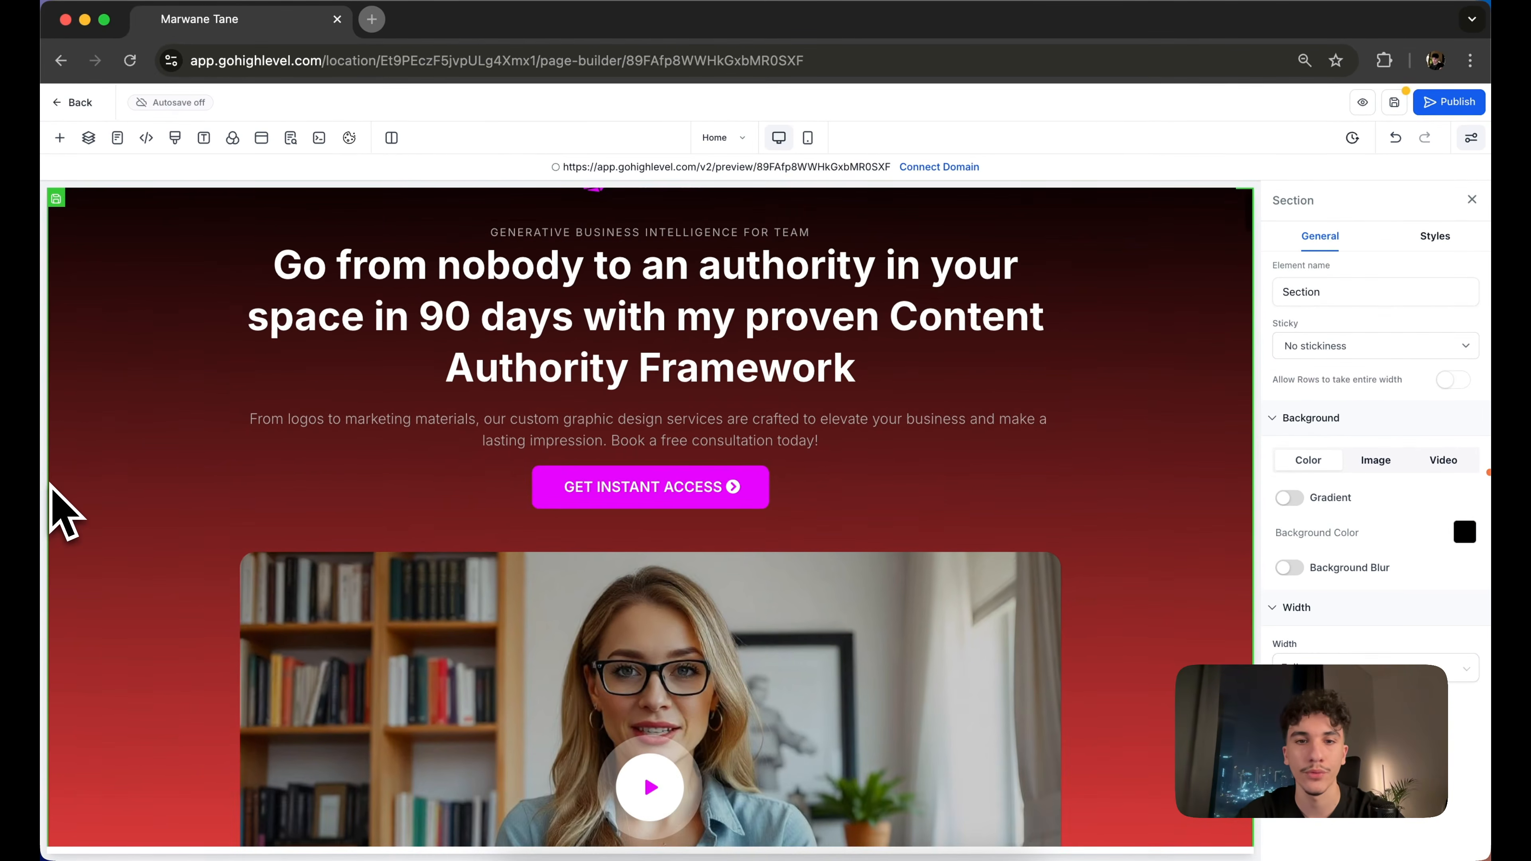
scroll(120, 507, down, 6)
scroll(167, 480, down, 10)
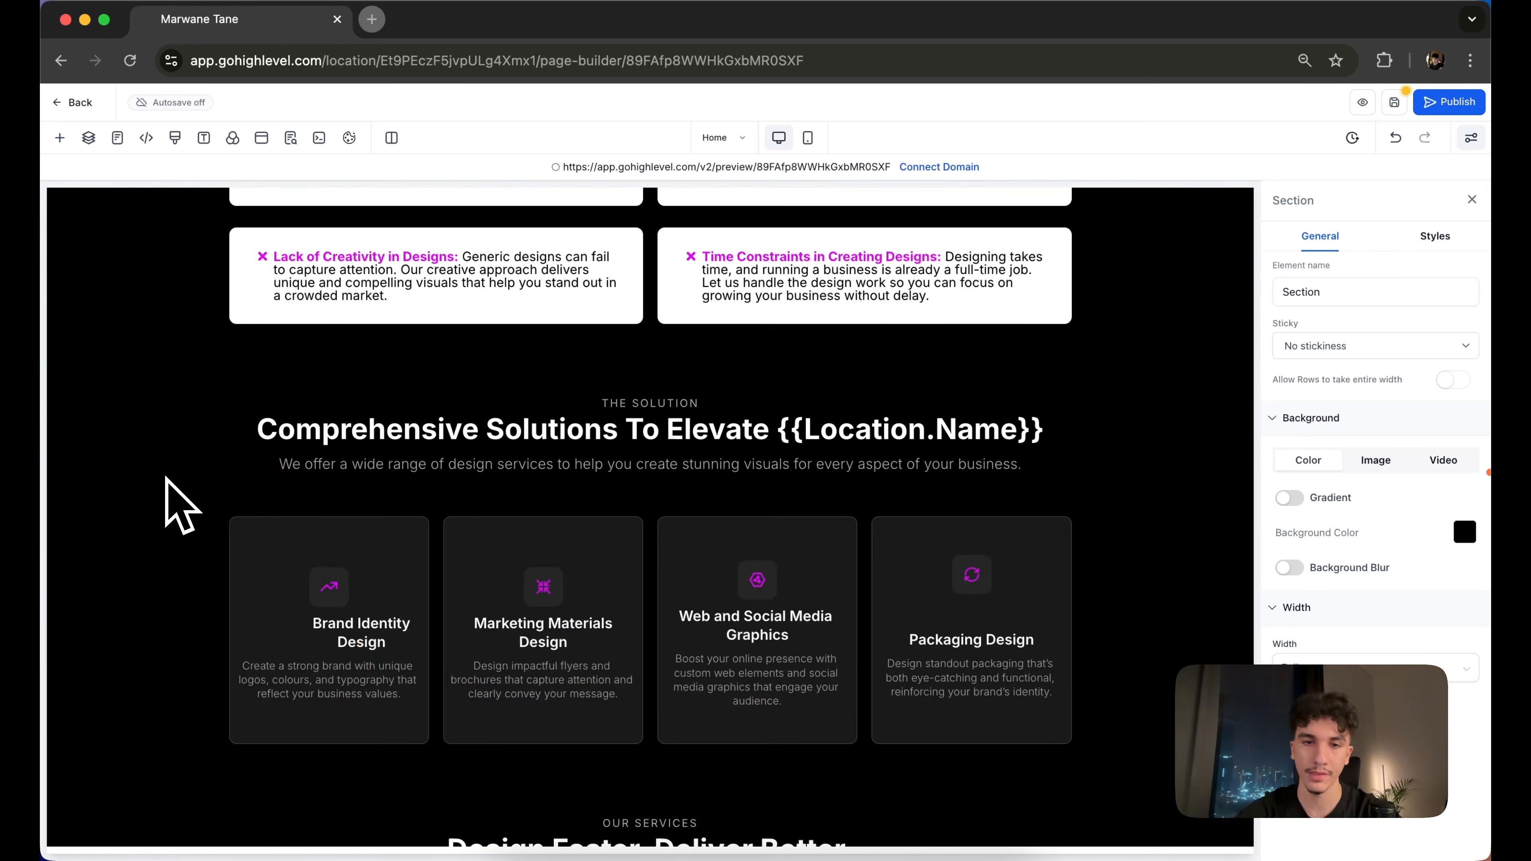
scroll(181, 506, down, 10)
scroll(181, 506, down, 8)
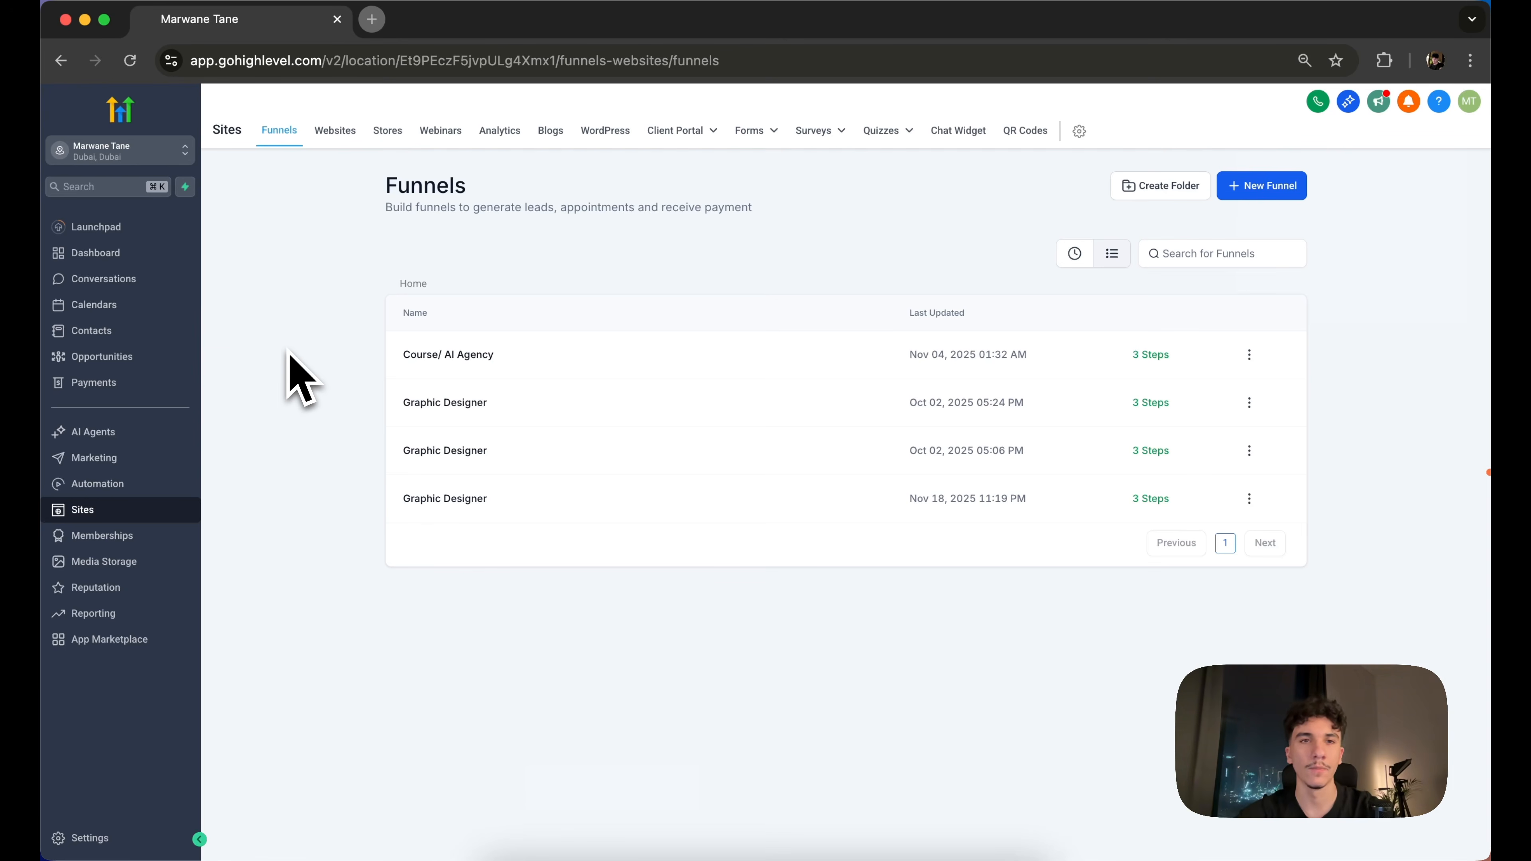
Start a new store using the From templates option and continue to the store template library
click(388, 130)
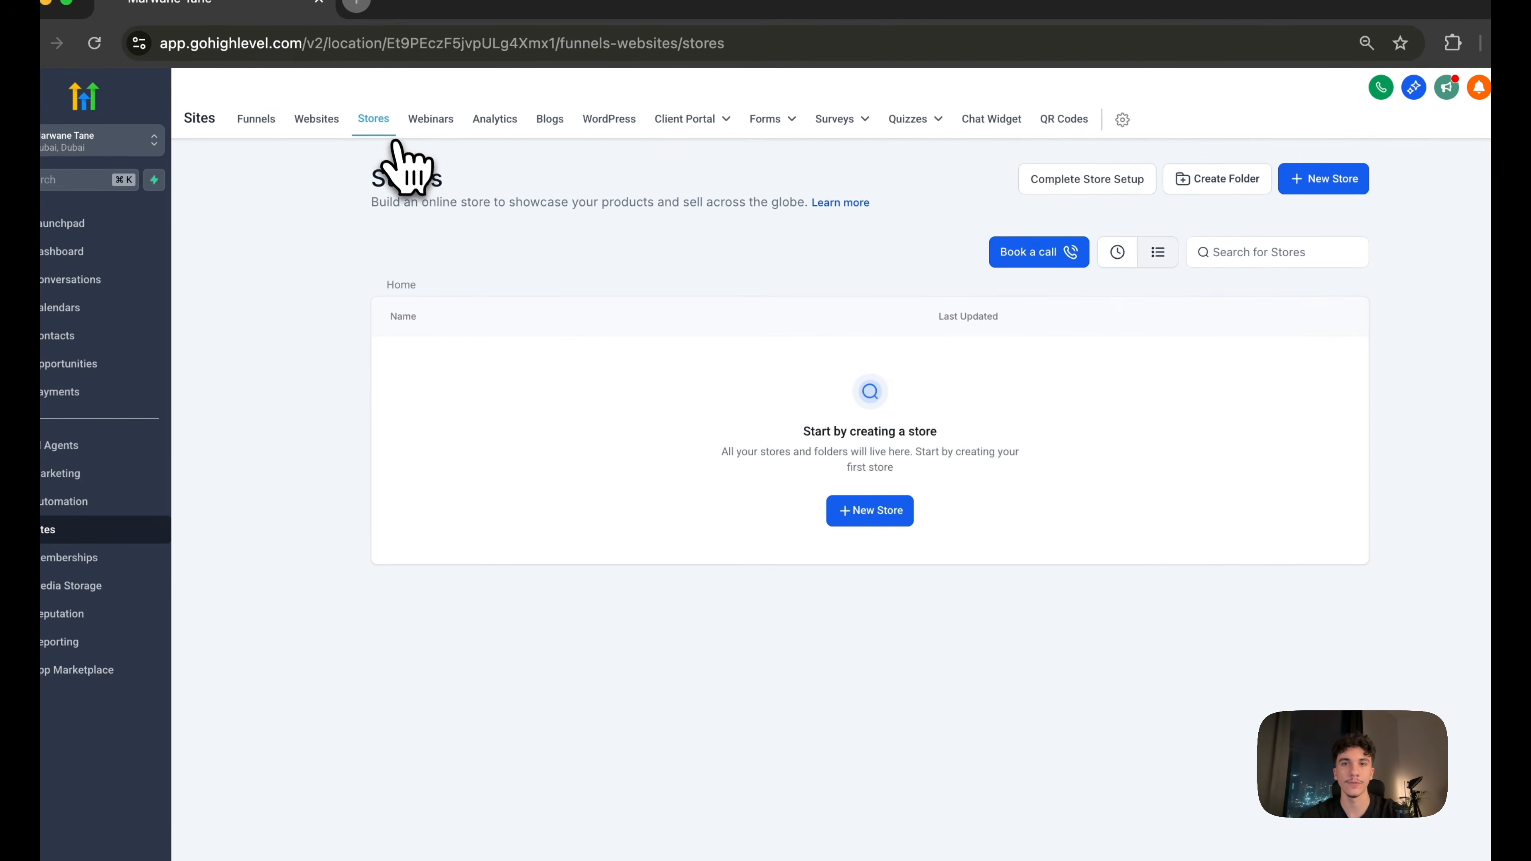
click(873, 580)
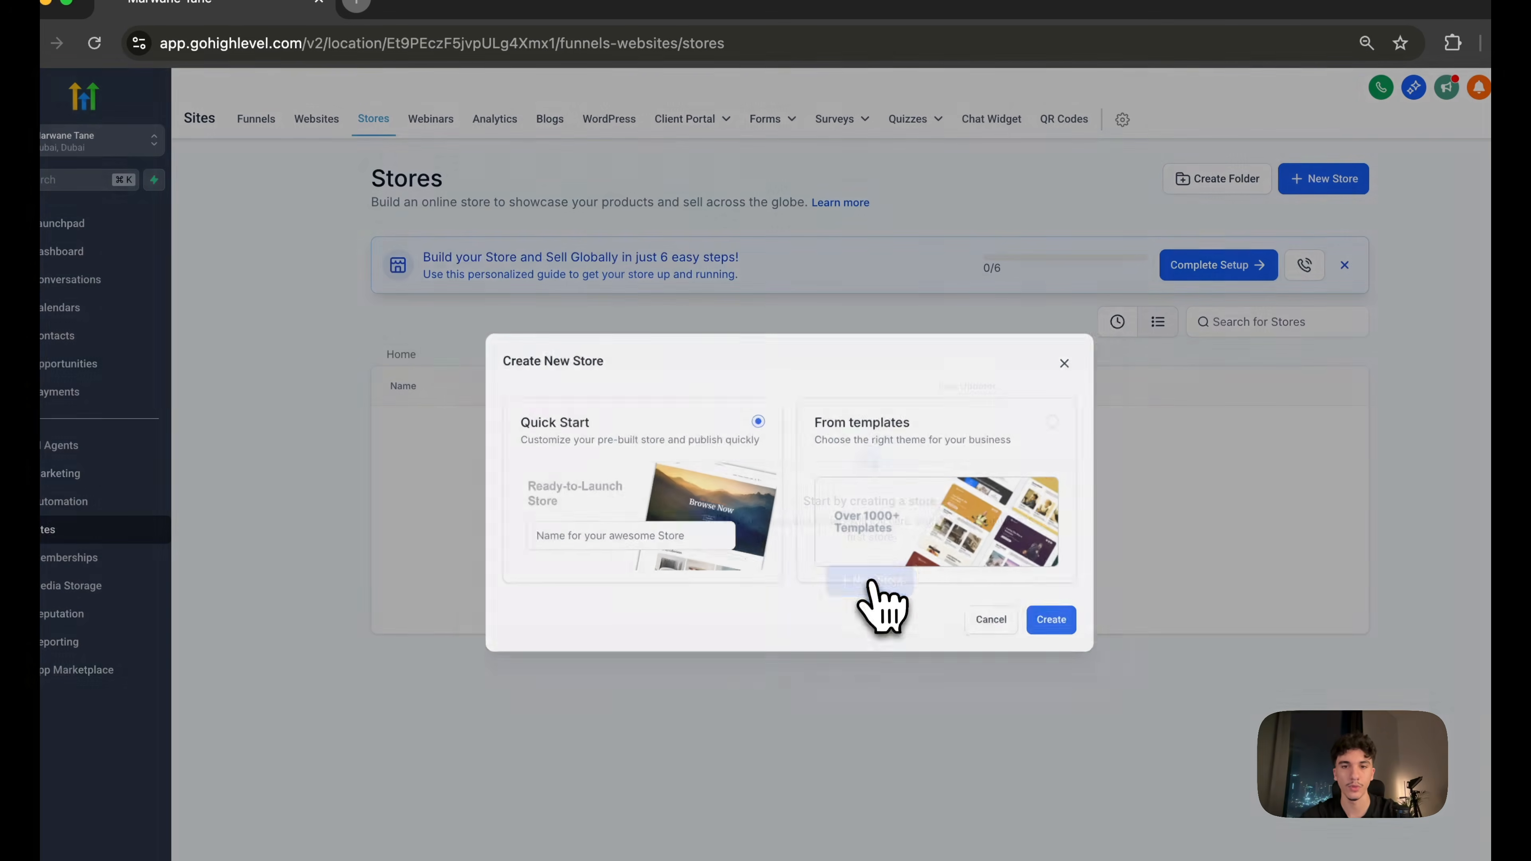
click(928, 443)
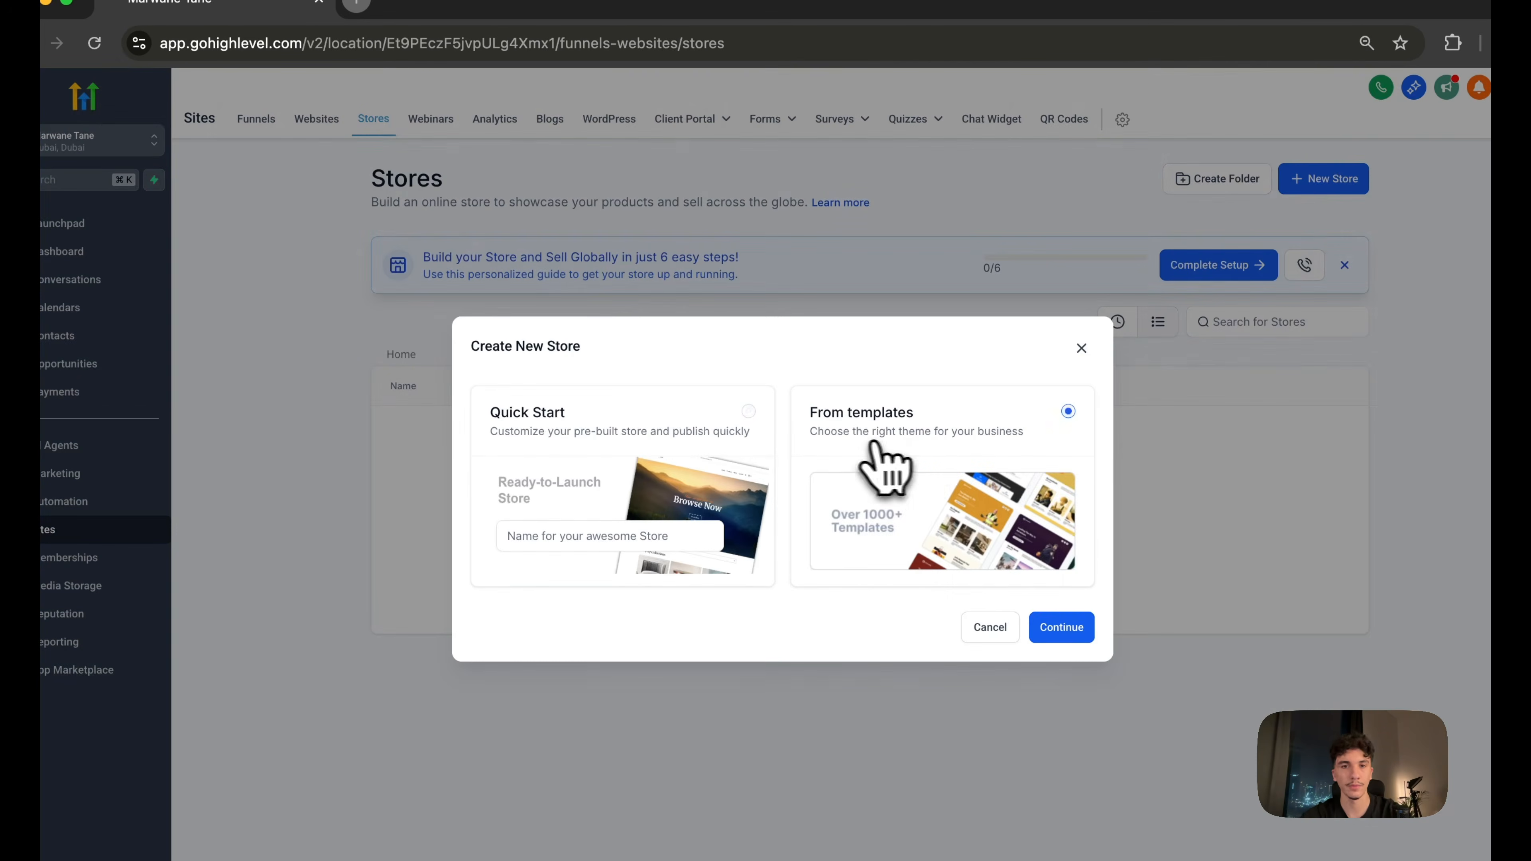
click(1065, 627)
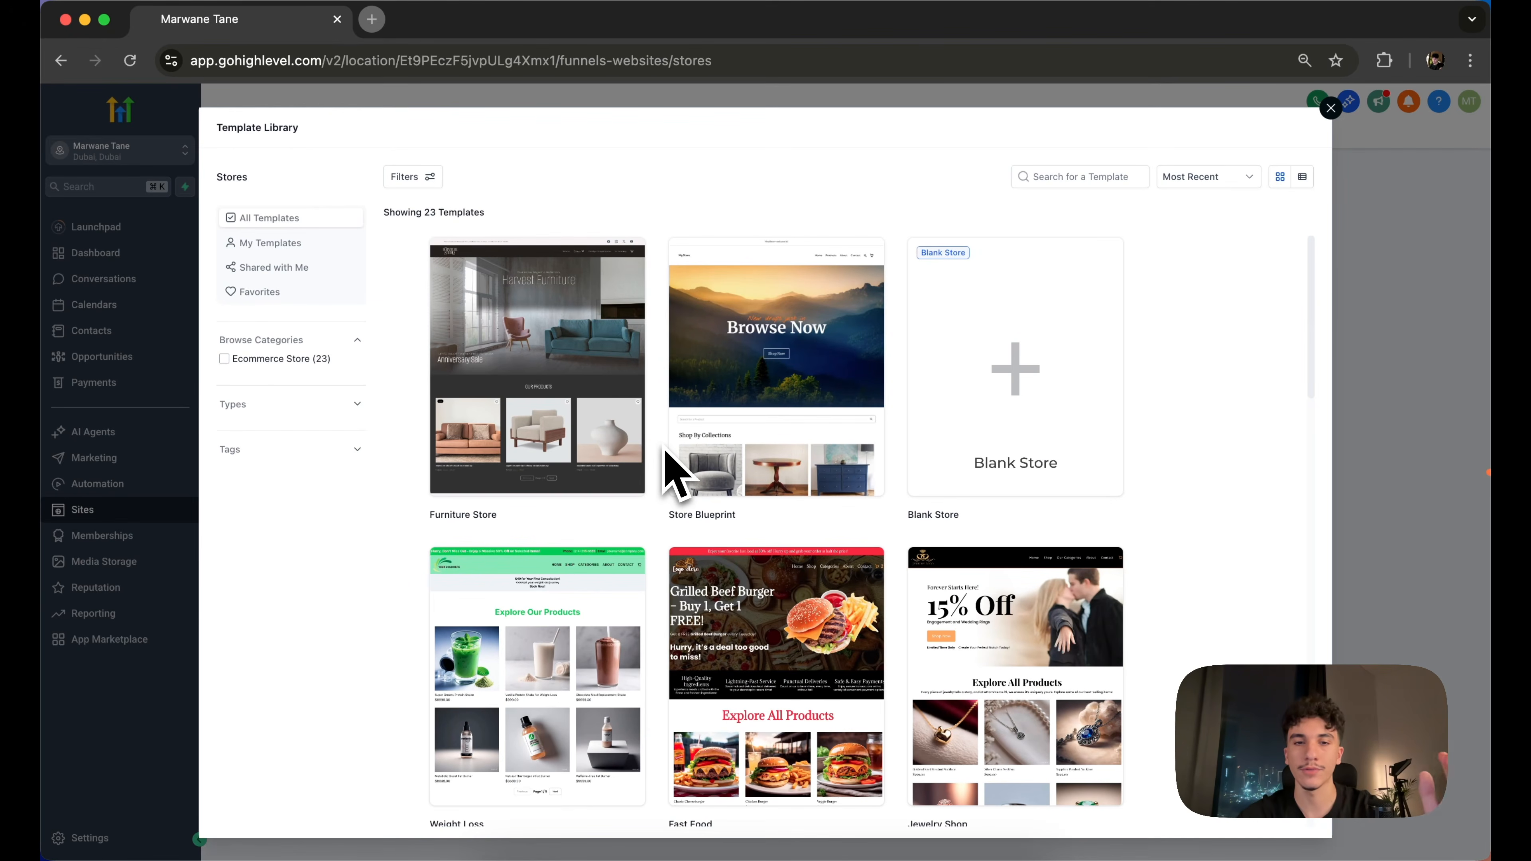
Browse the e-commerce store templates from the Furniture Store down to the Luggage Store row
scroll(665, 450, down, 5)
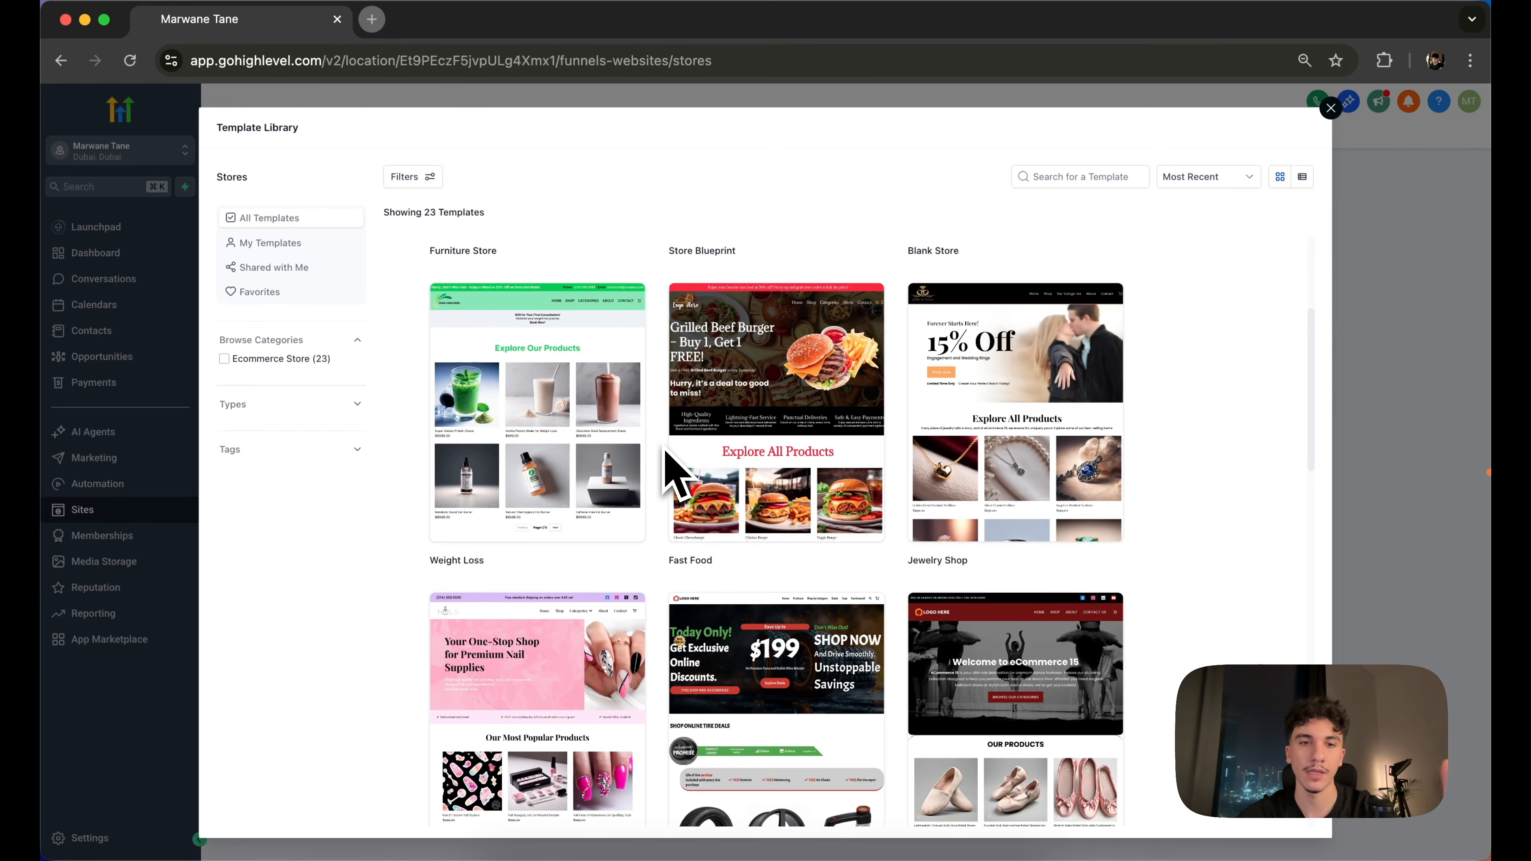
scroll(669, 440, down, 5)
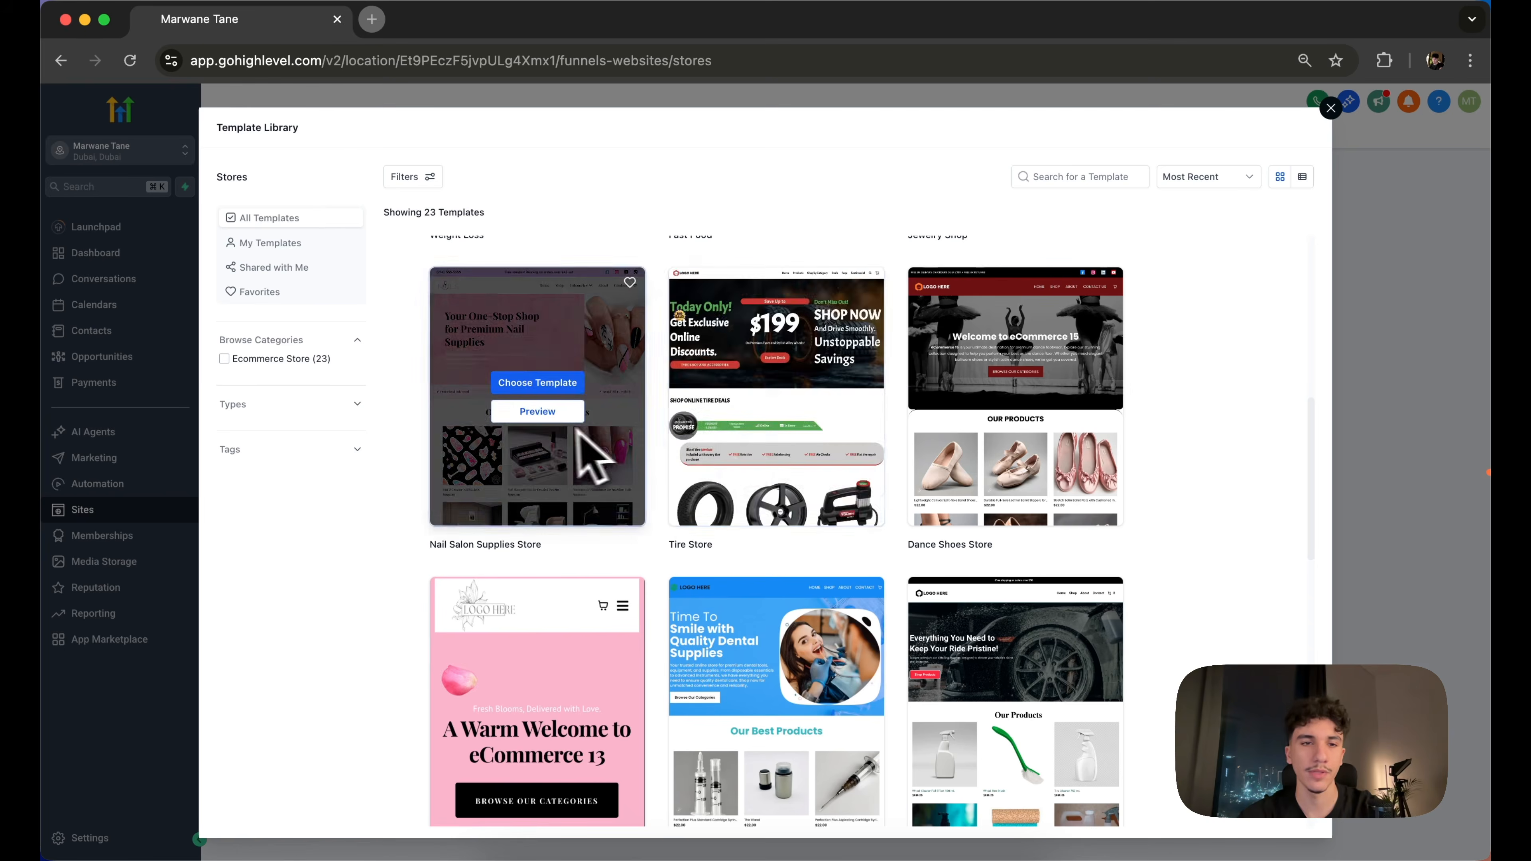
scroll(567, 452, up, 5)
scroll(639, 456, down, 5)
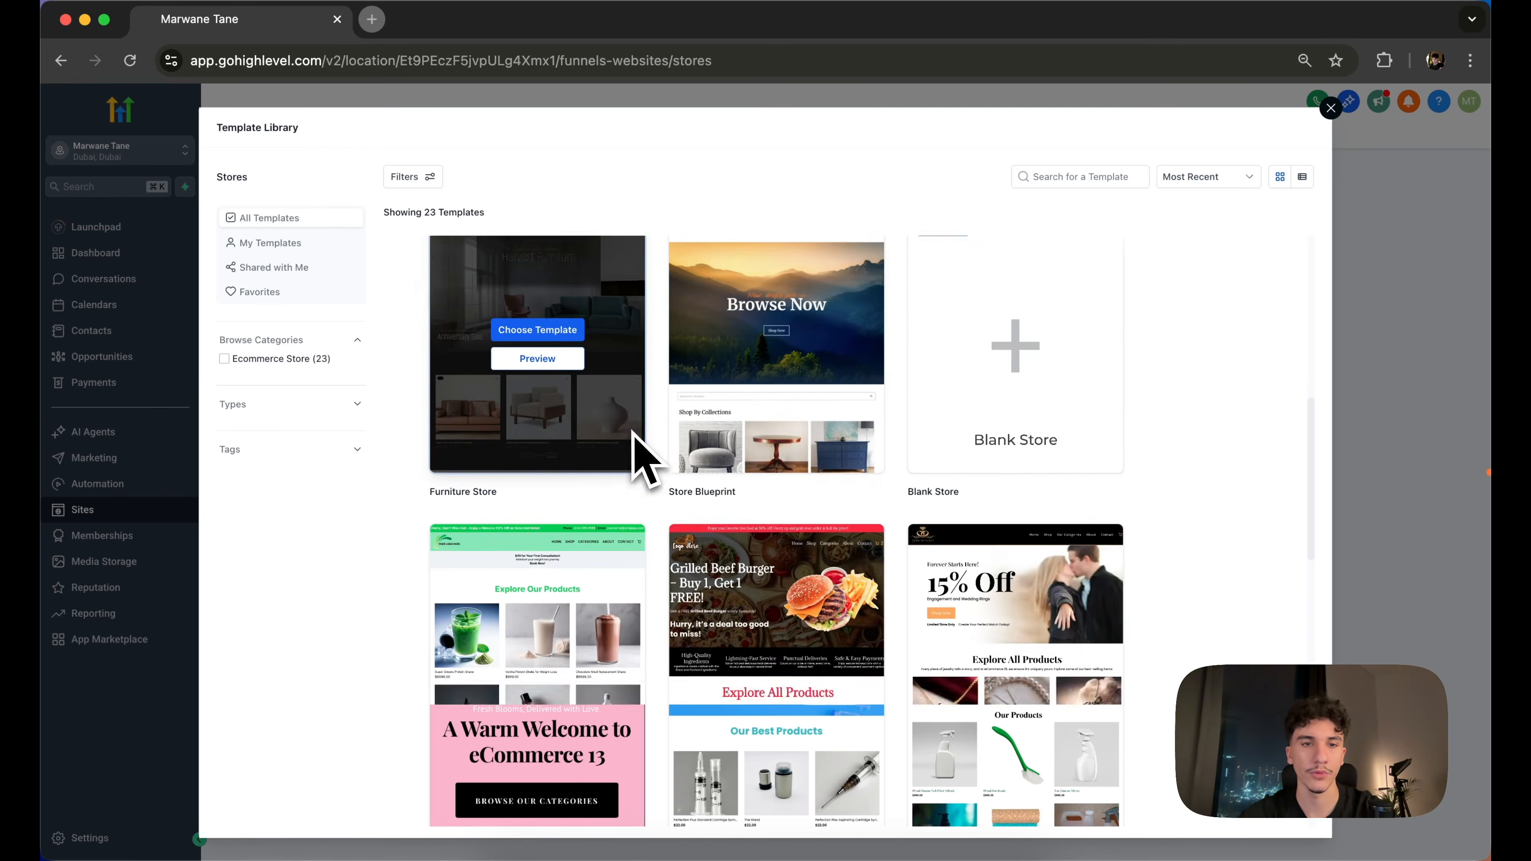
scroll(644, 456, down, 15)
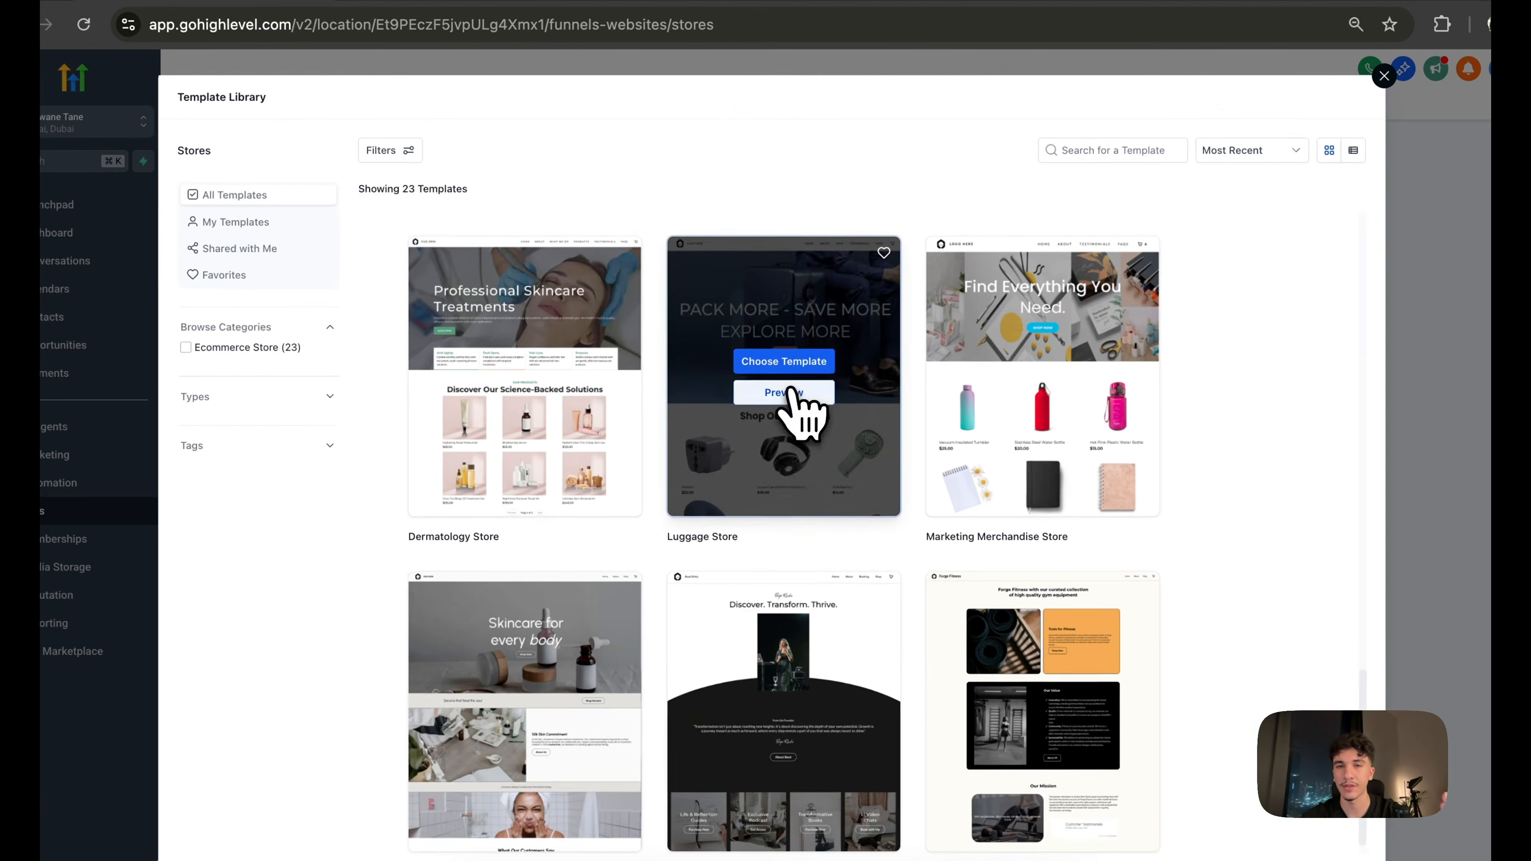
Preview the Luggage Store template and examine its hero banner and product listing
click(776, 399)
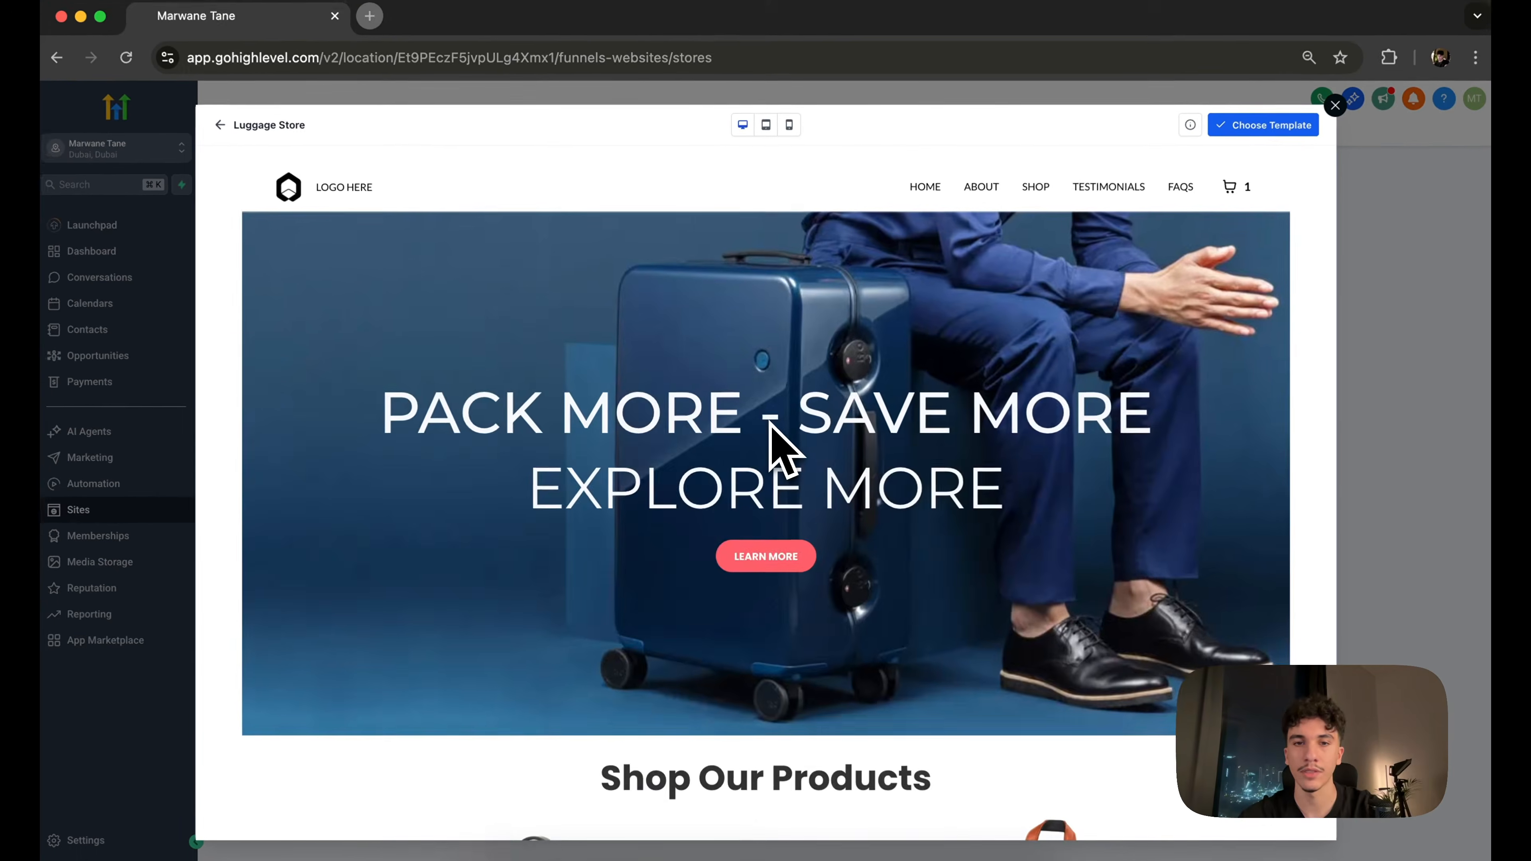
scroll(777, 423, down, 5)
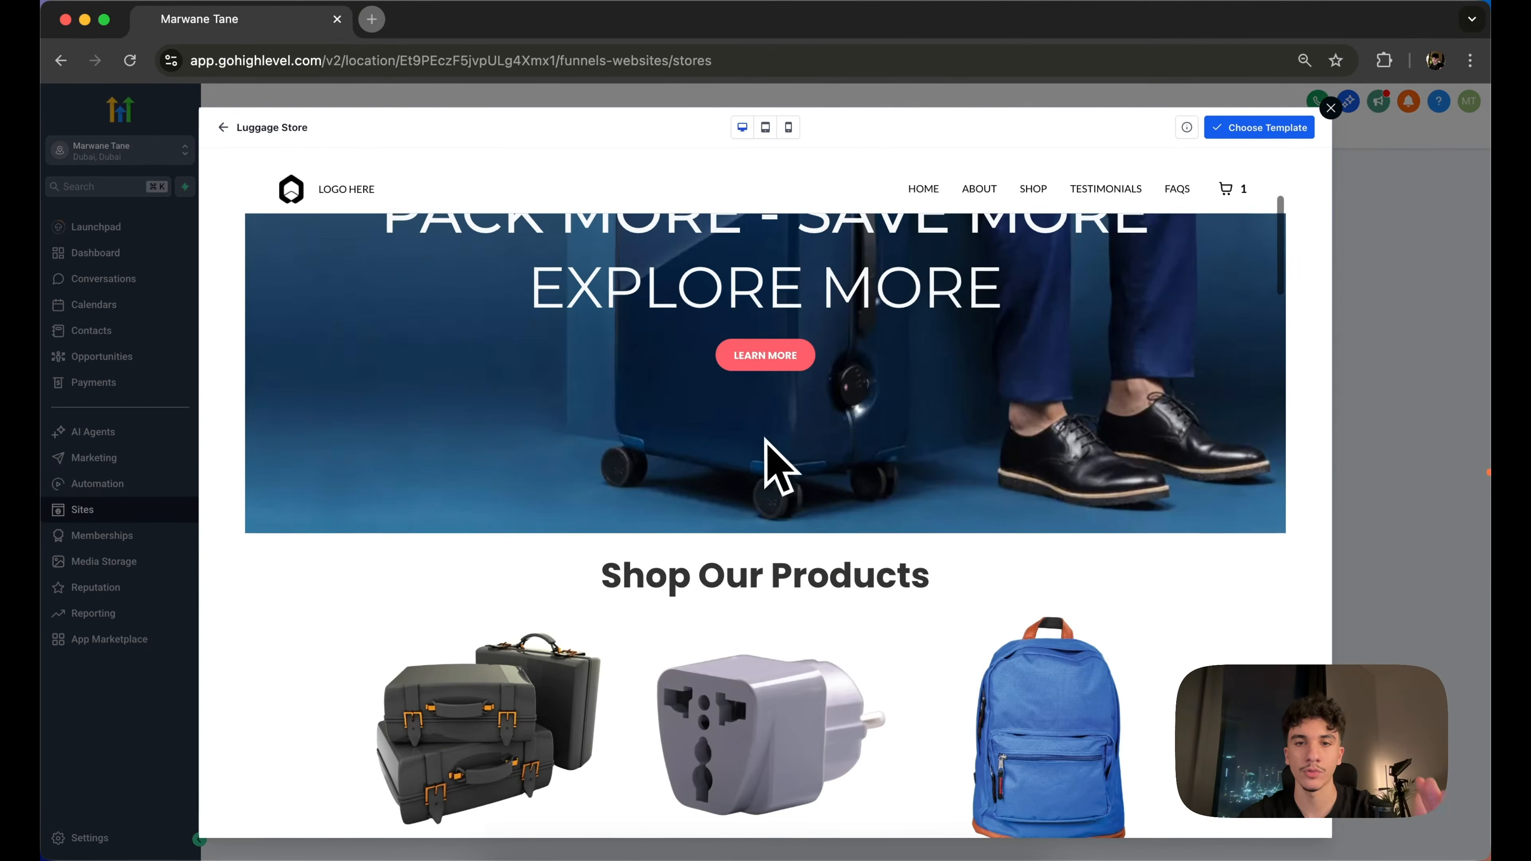
scroll(764, 439, down, 5)
scroll(765, 452, down, 4)
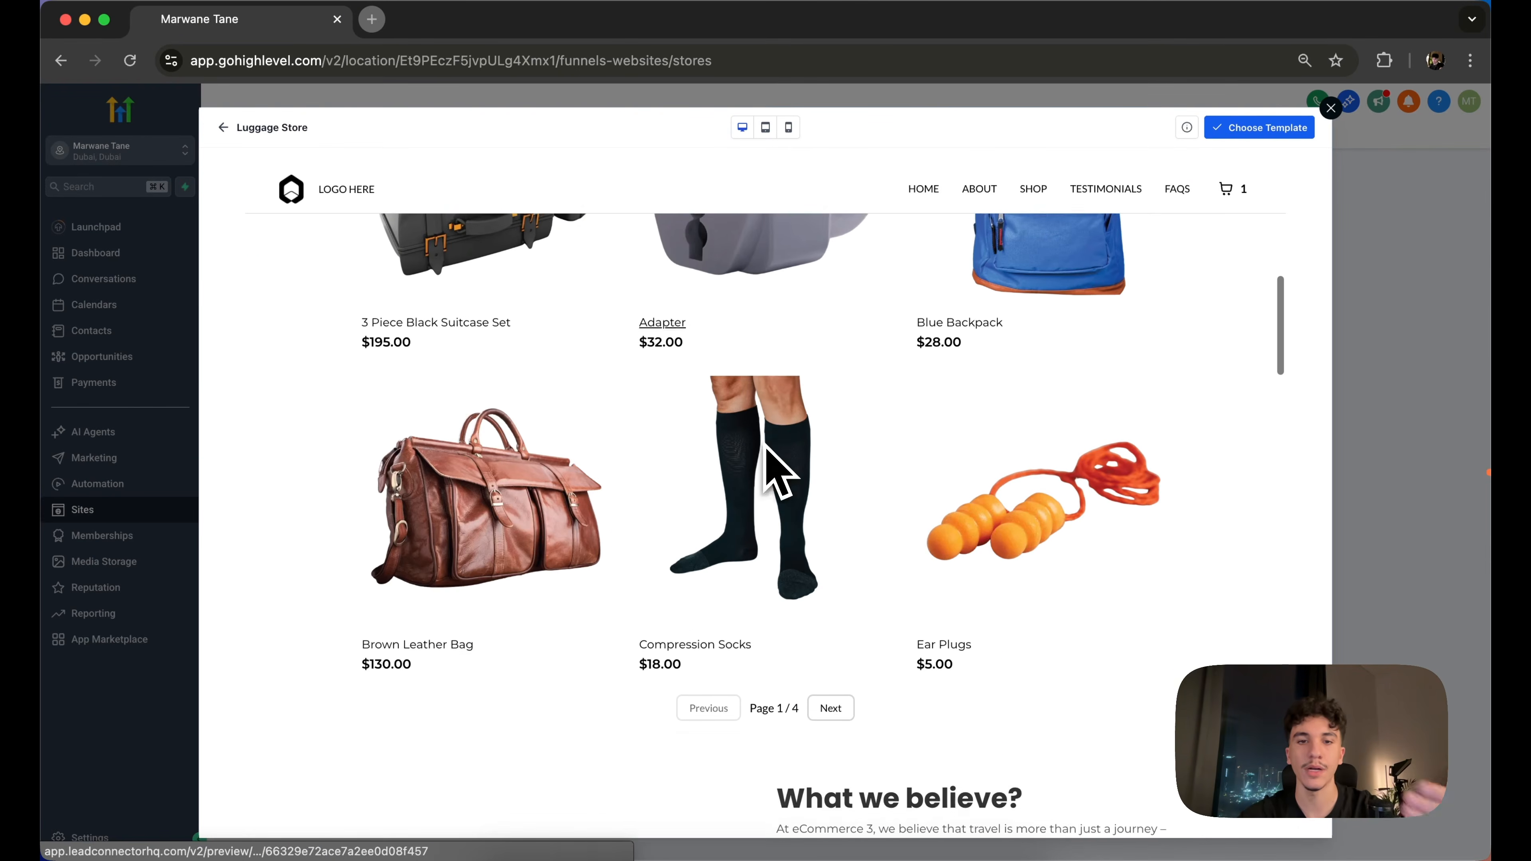
scroll(546, 464, up, 3)
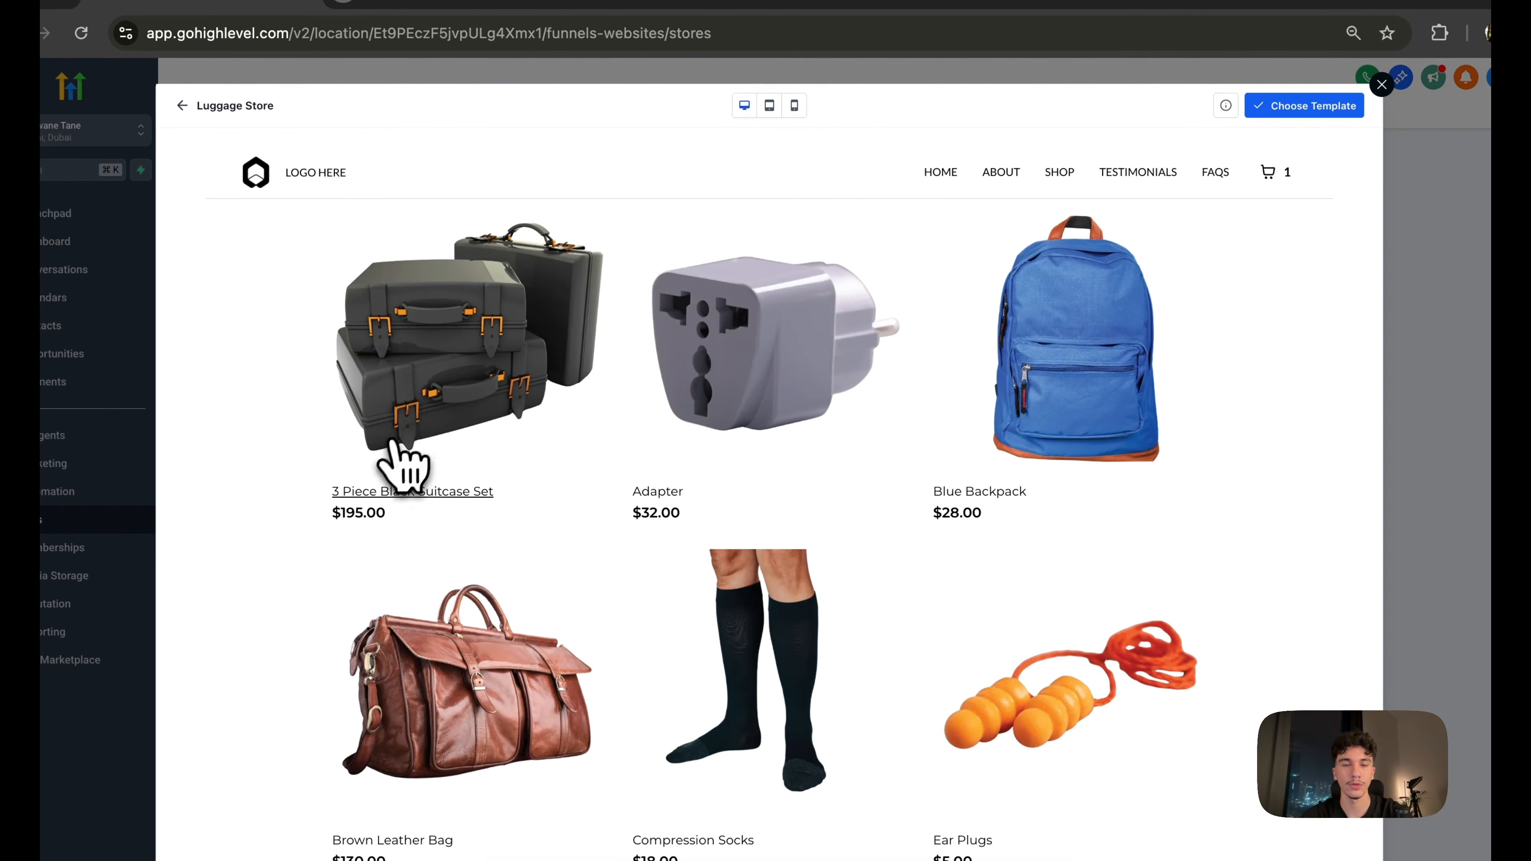
Take the 3 Piece Black Suitcase Set through the previewed store's cart with quantity 1 and review the checkout form
click(402, 453)
click(843, 389)
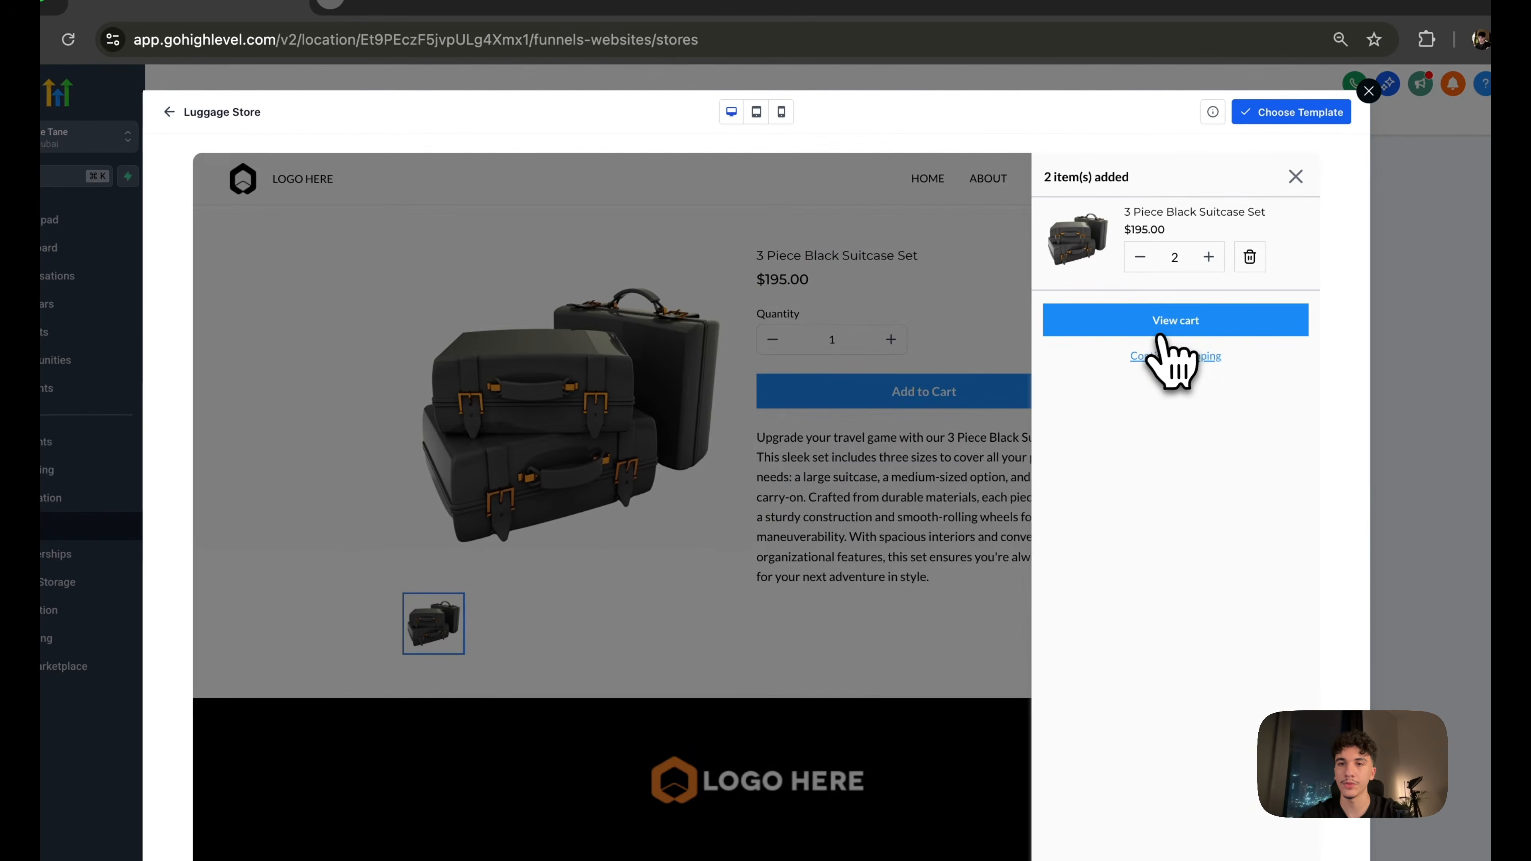
click(1158, 330)
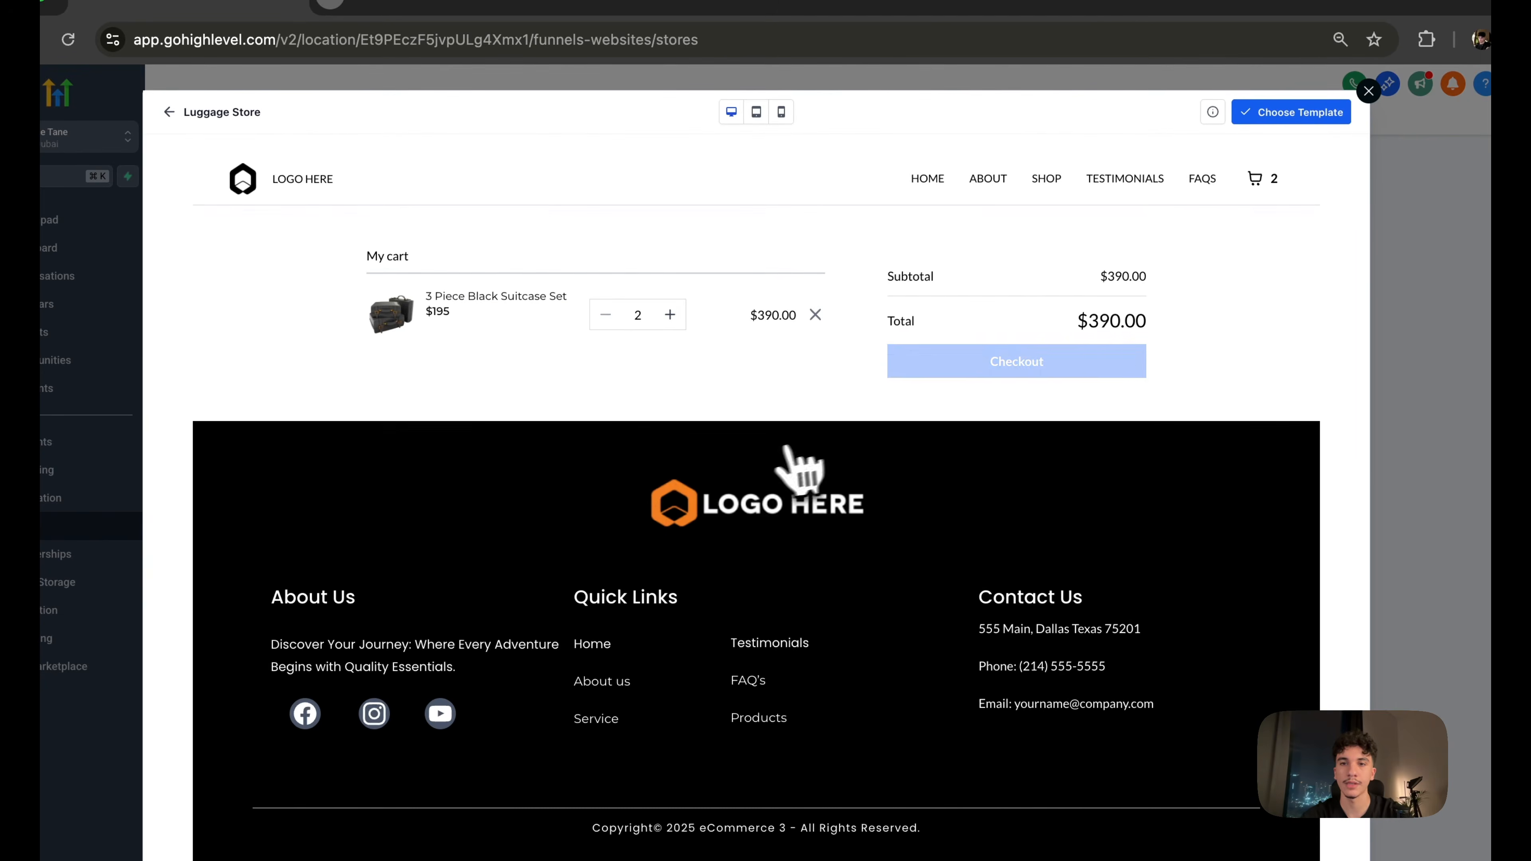
click(606, 314)
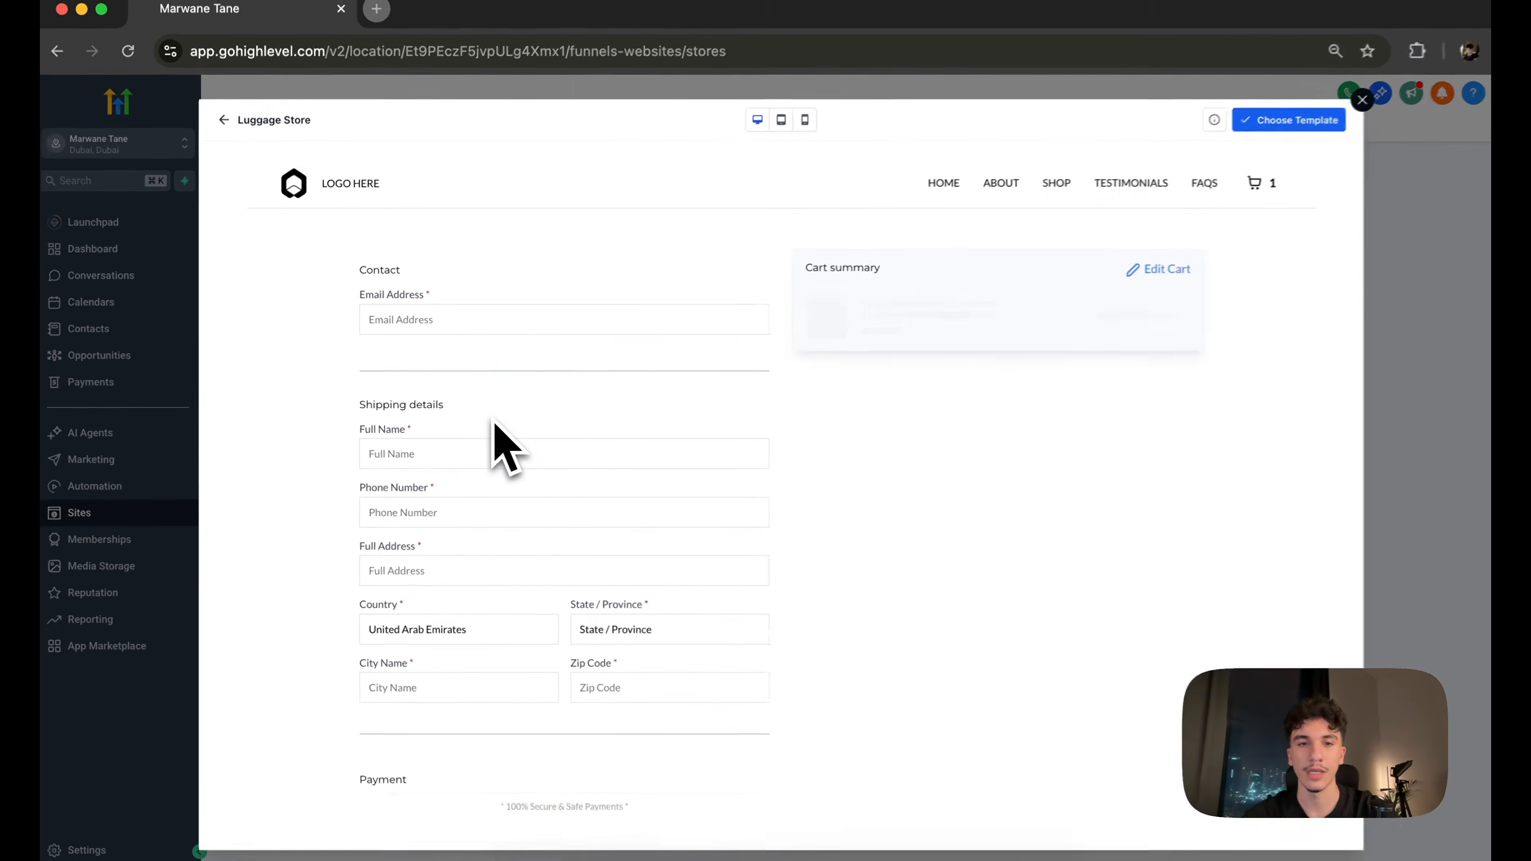
scroll(489, 444, down, 5)
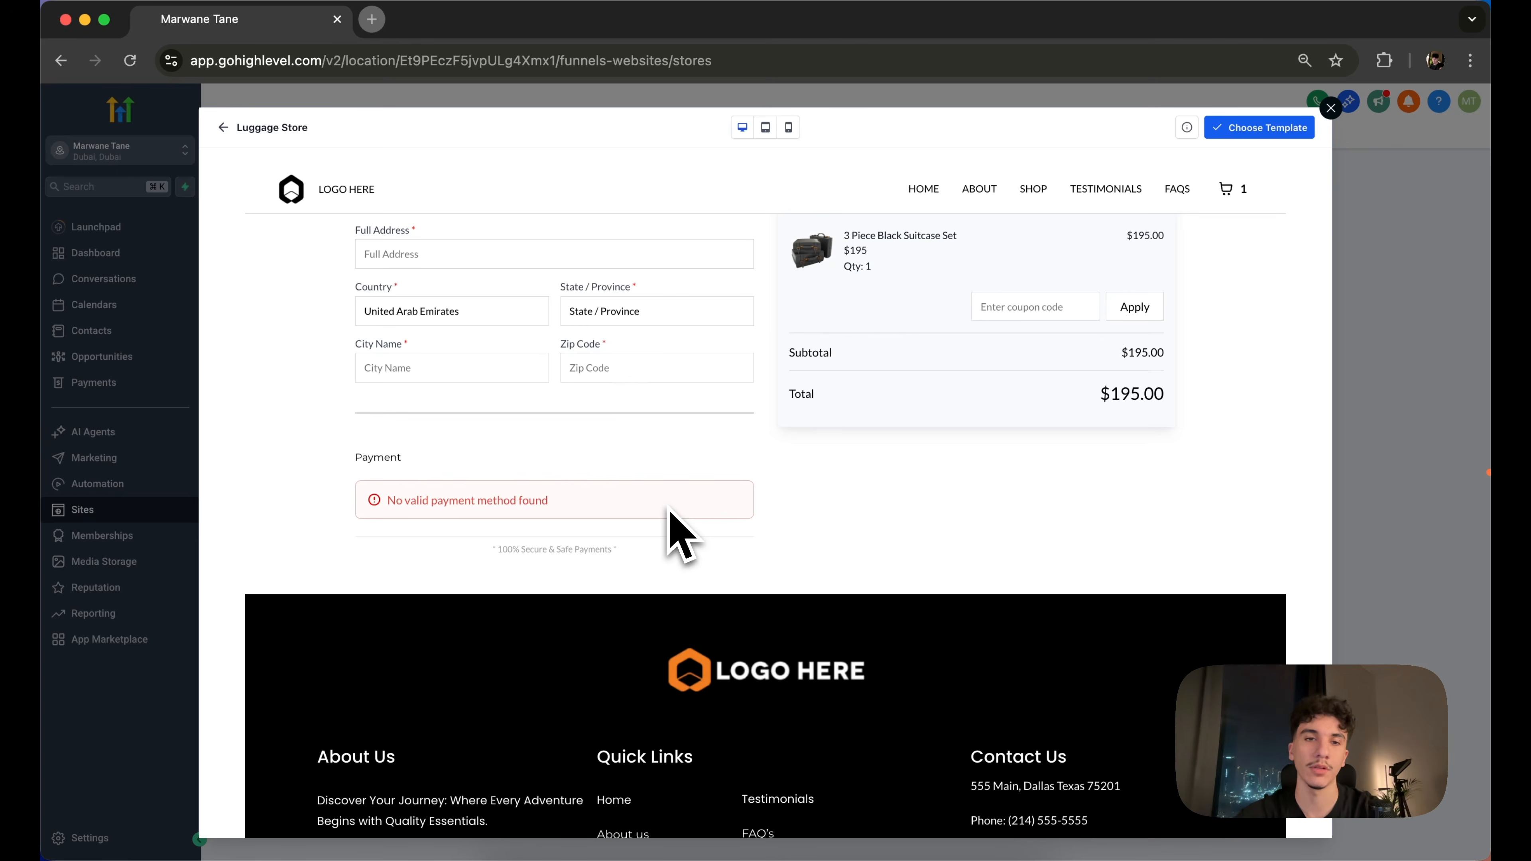
scroll(669, 511, up, 3)
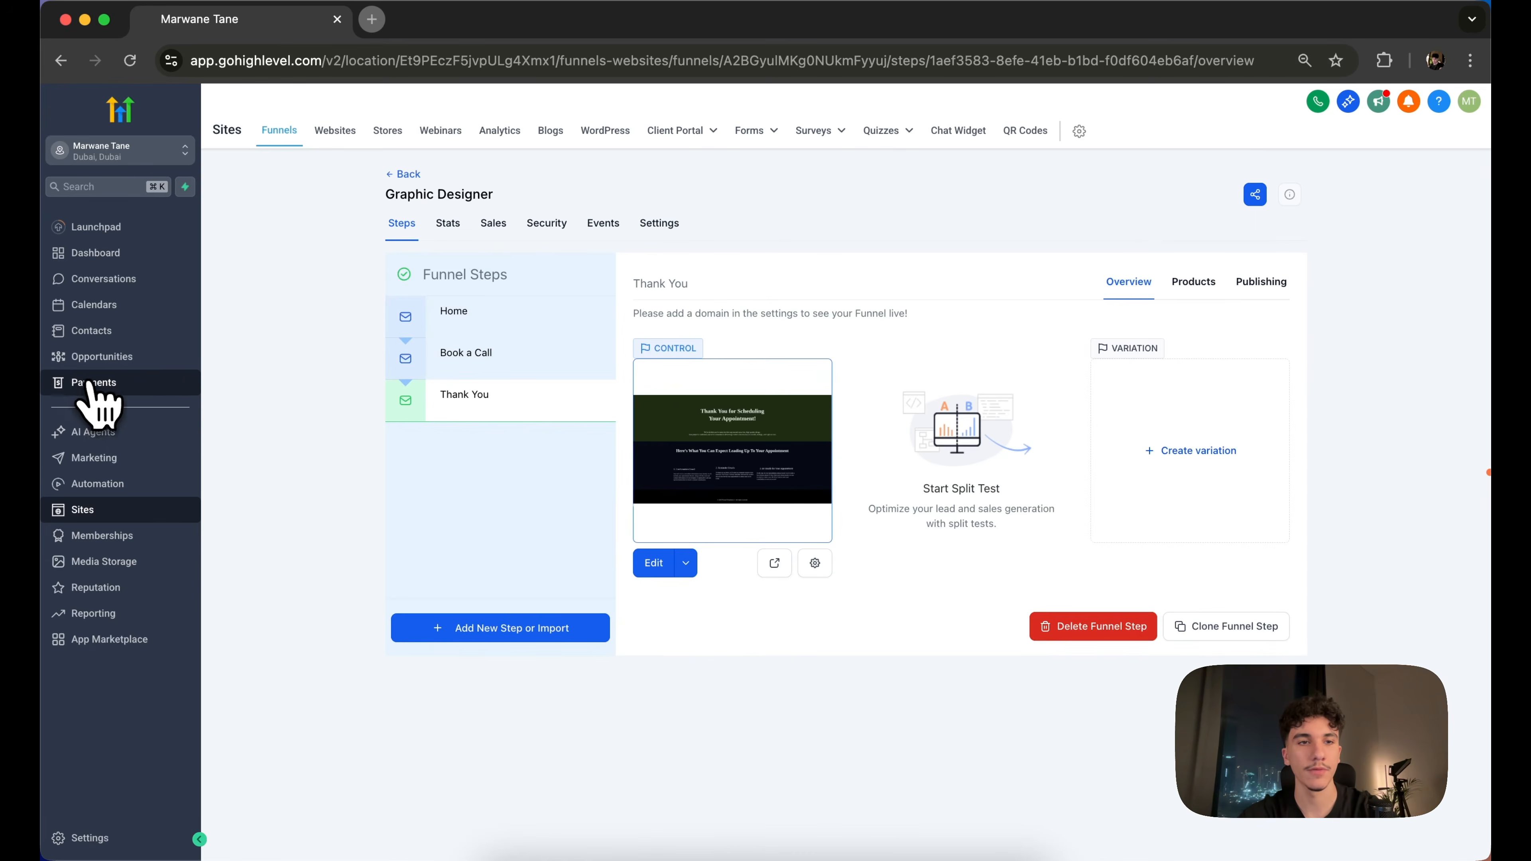
Open the payment integrations page and examine the available payment providers from Stripe to Adyen
click(99, 385)
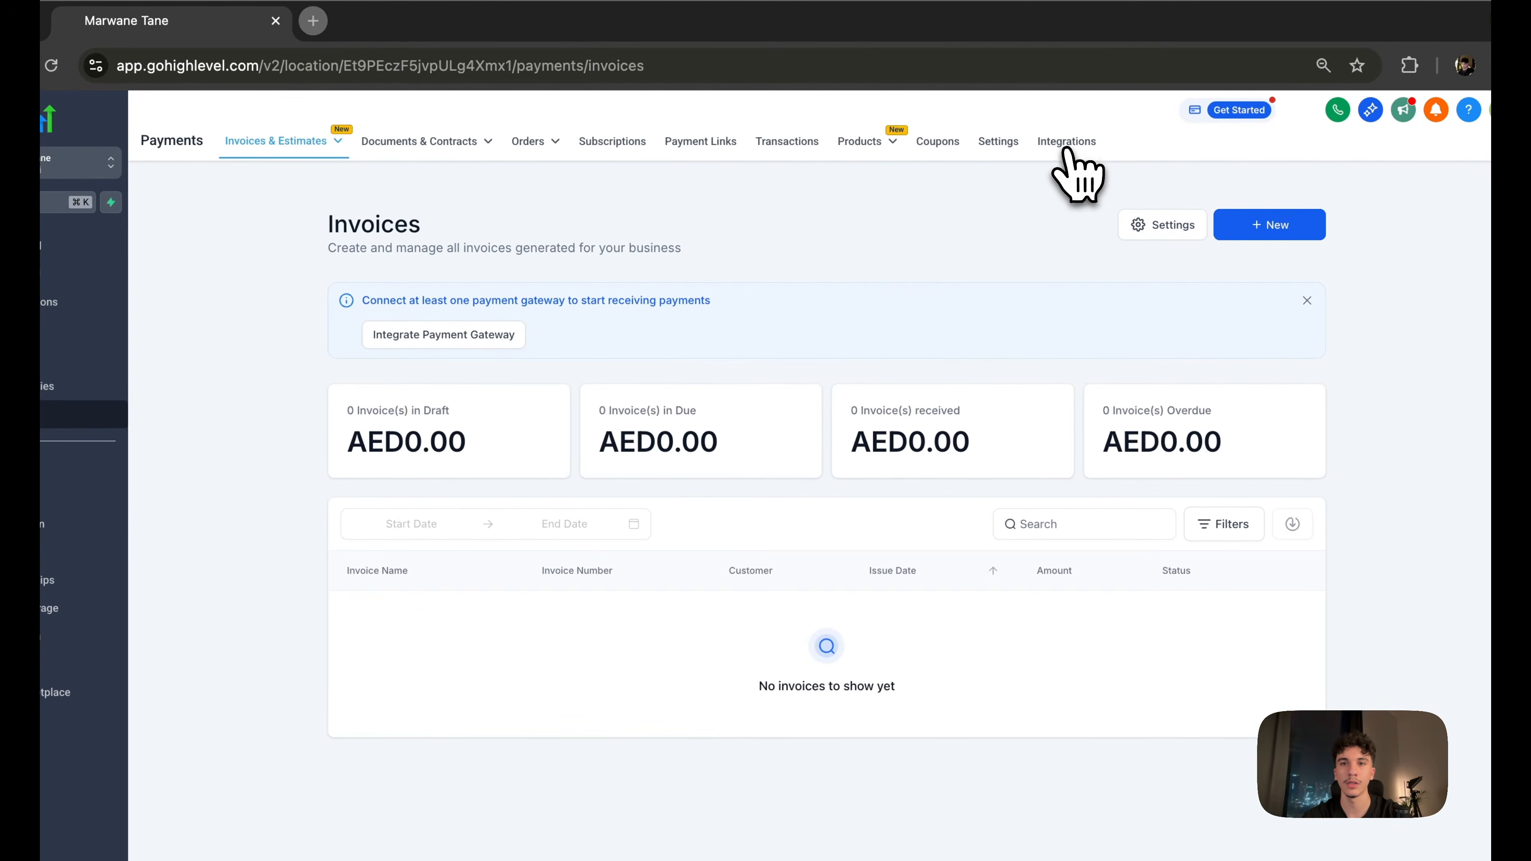
click(1063, 148)
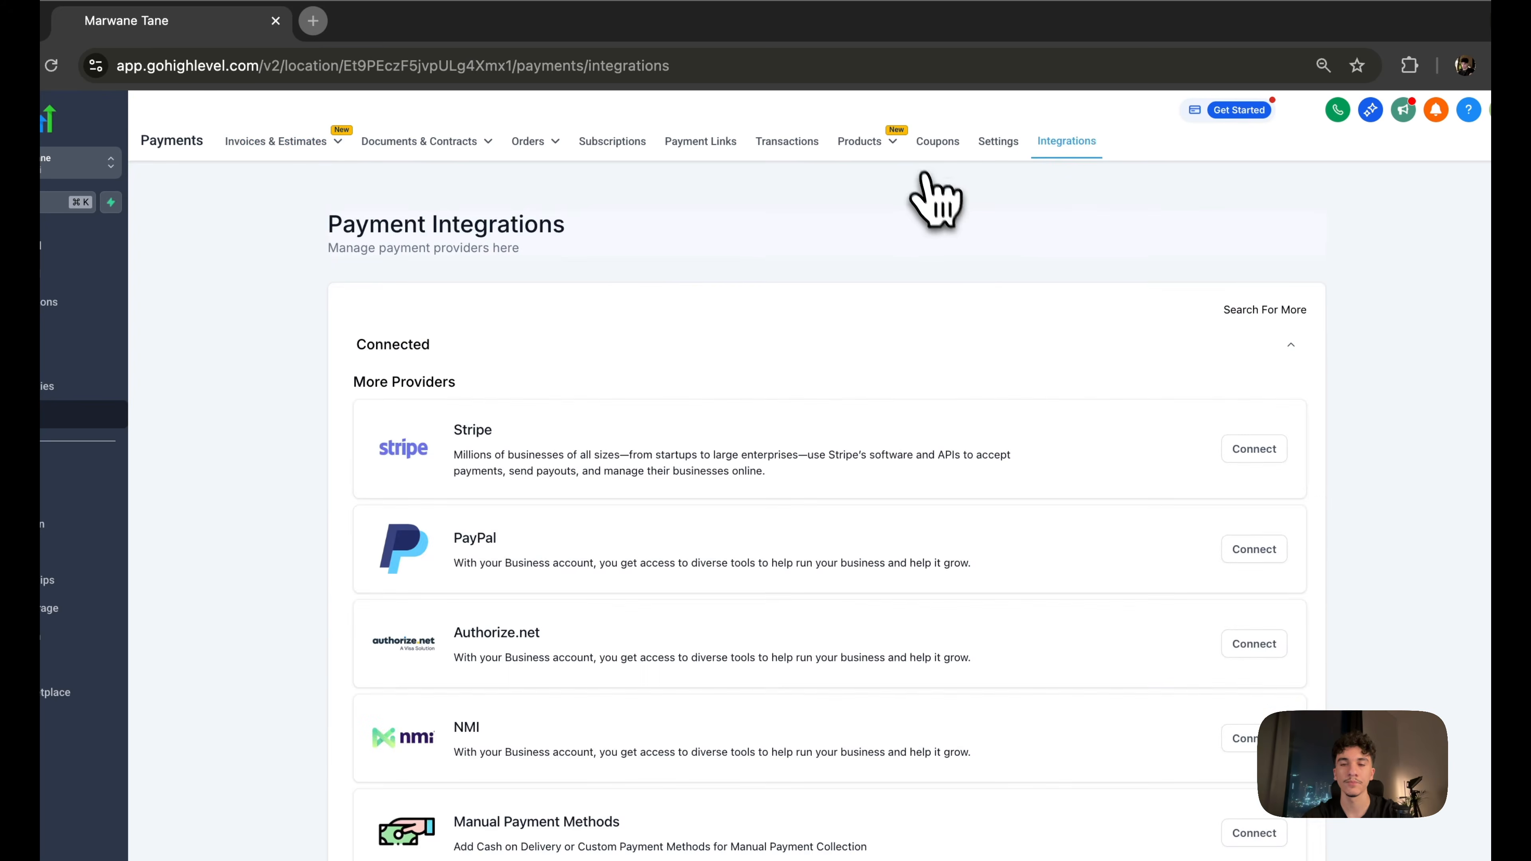
scroll(981, 306, down, 5)
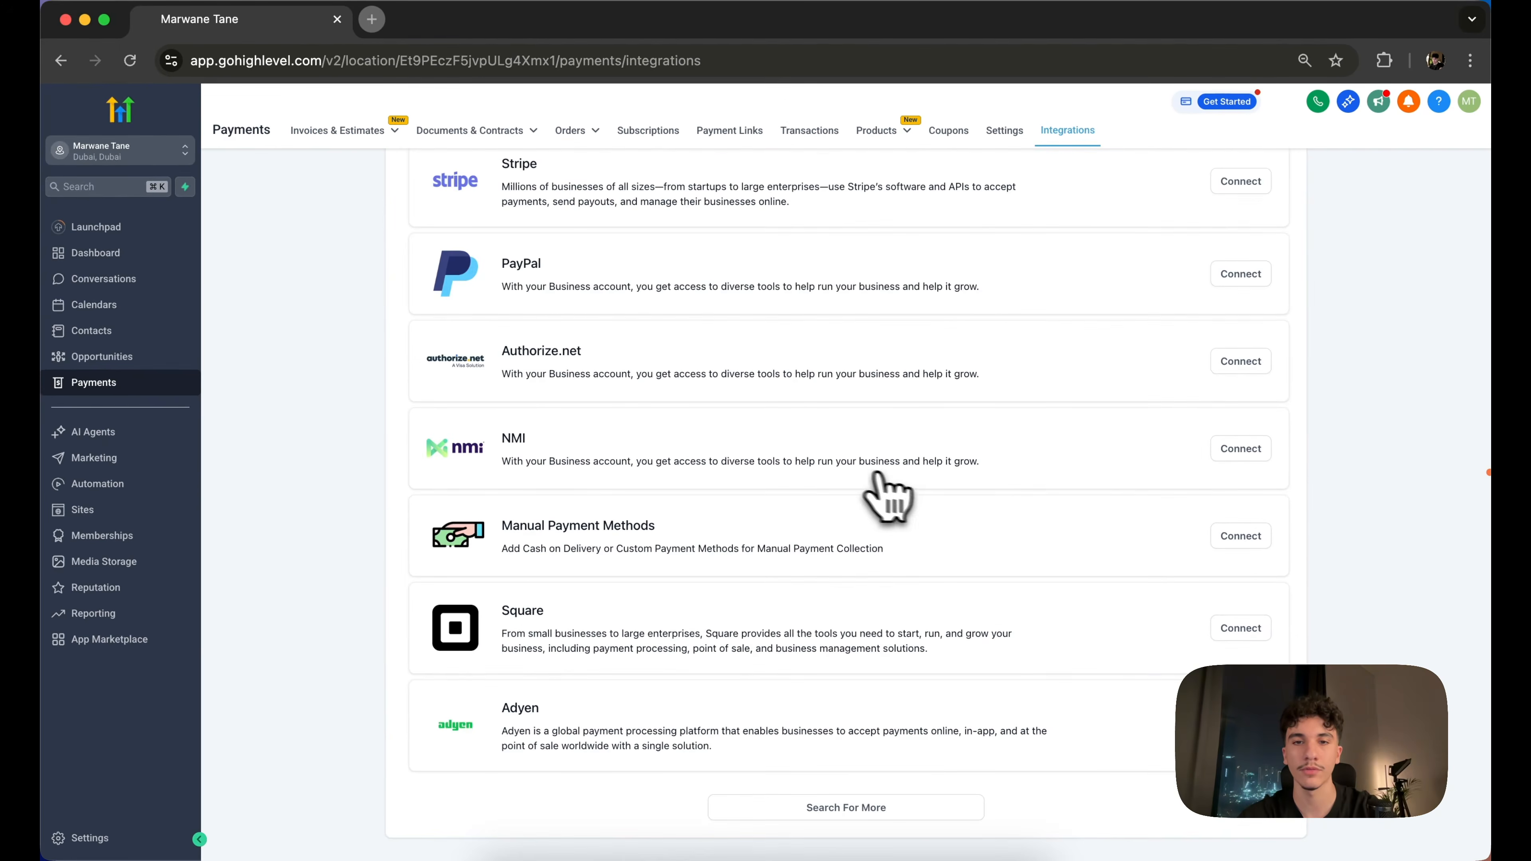
scroll(847, 471, up, 5)
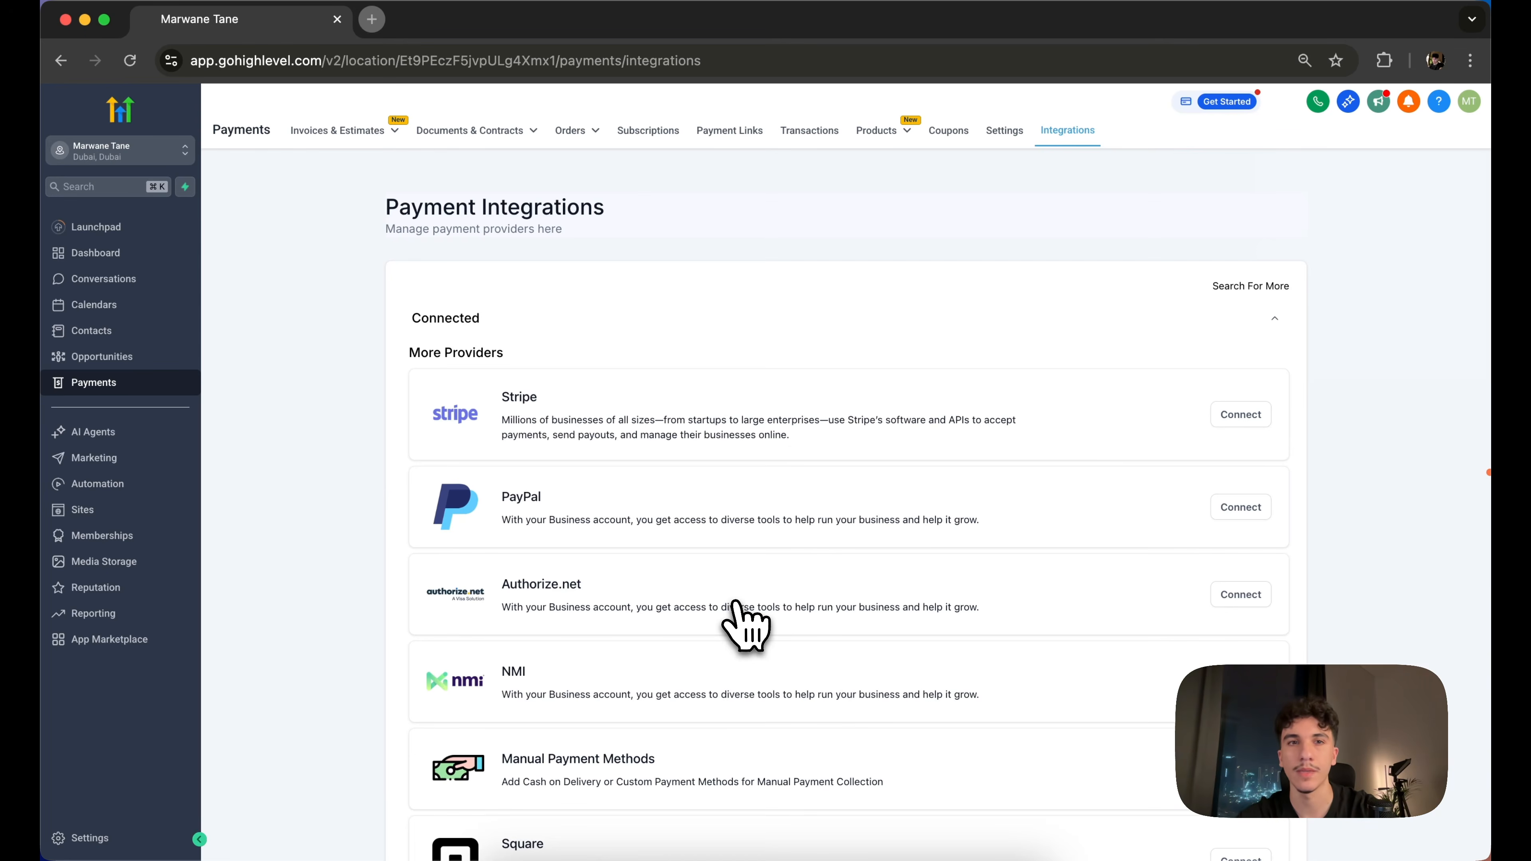
drag(407, 273, 372, 266)
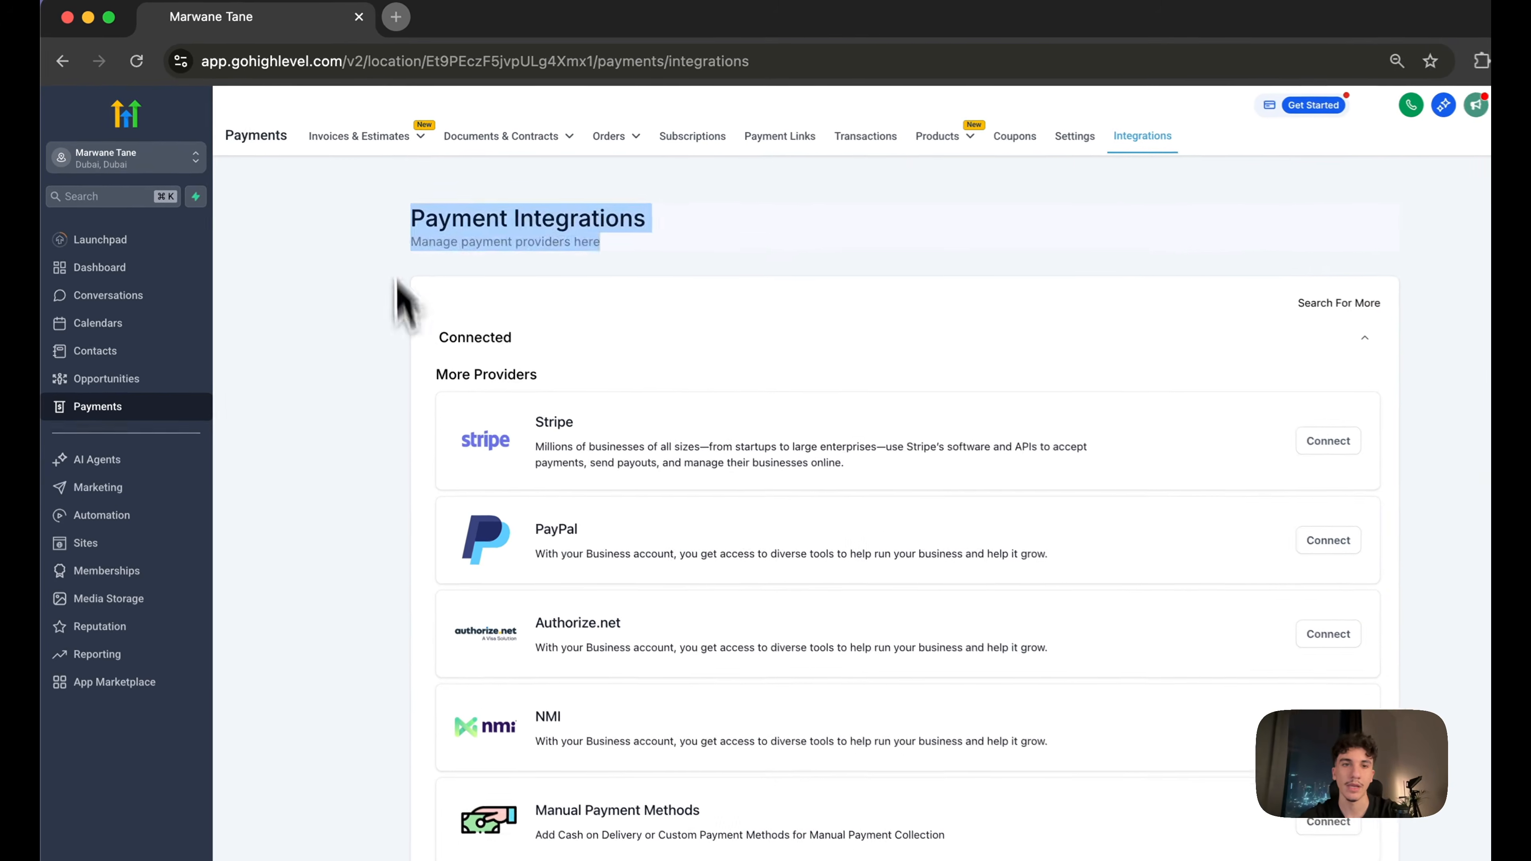
click(372, 289)
key(F1)
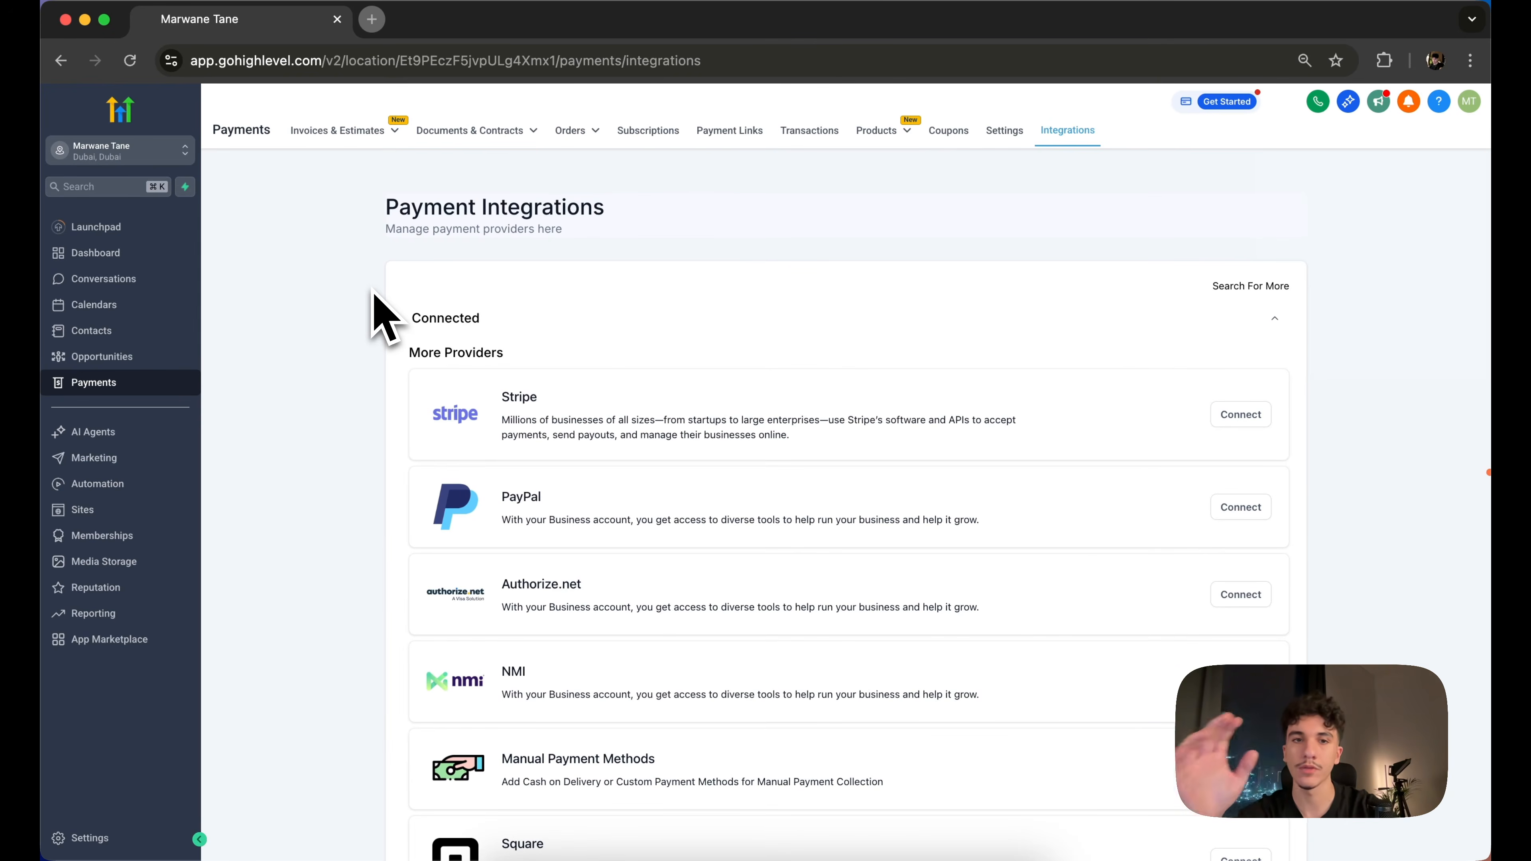
Review the available payment providers again, from the Stripe and PayPal entries down to Square and Adyen
scroll(373, 293, down, 2)
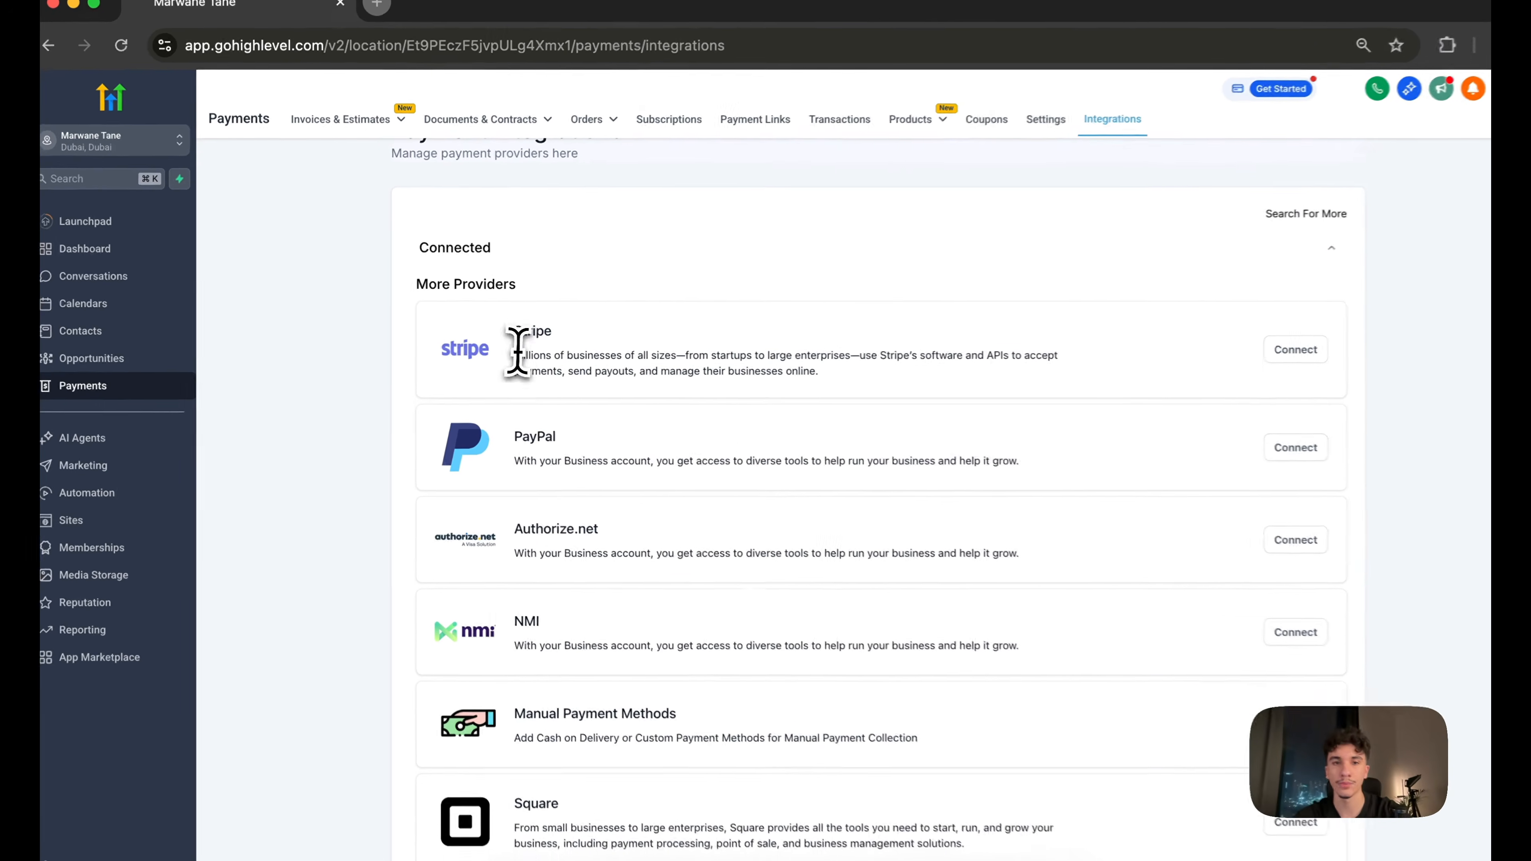
drag(521, 335, 573, 425)
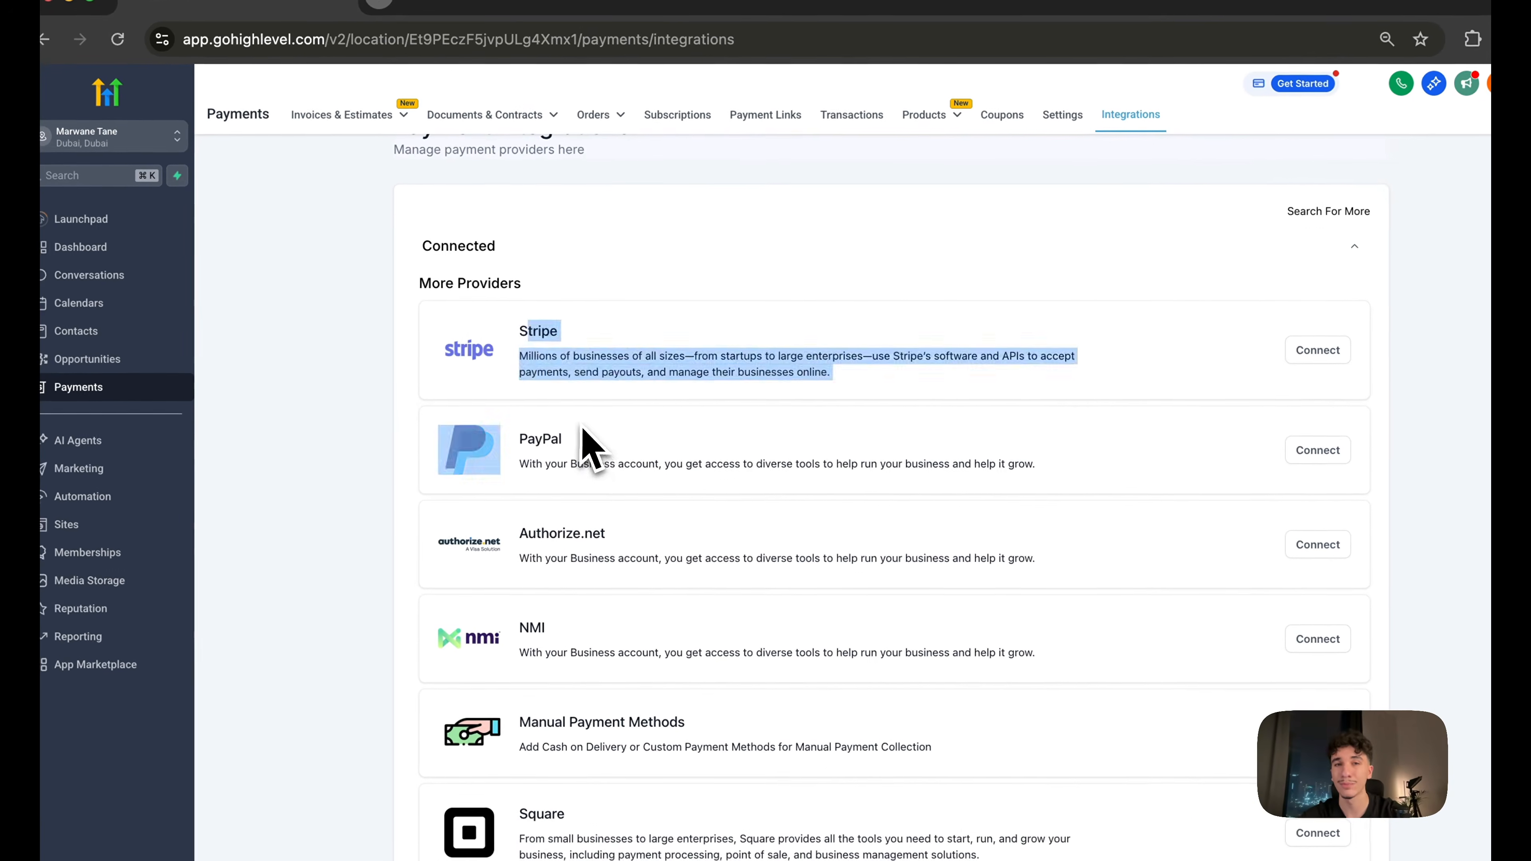
double_click(572, 432)
click(522, 340)
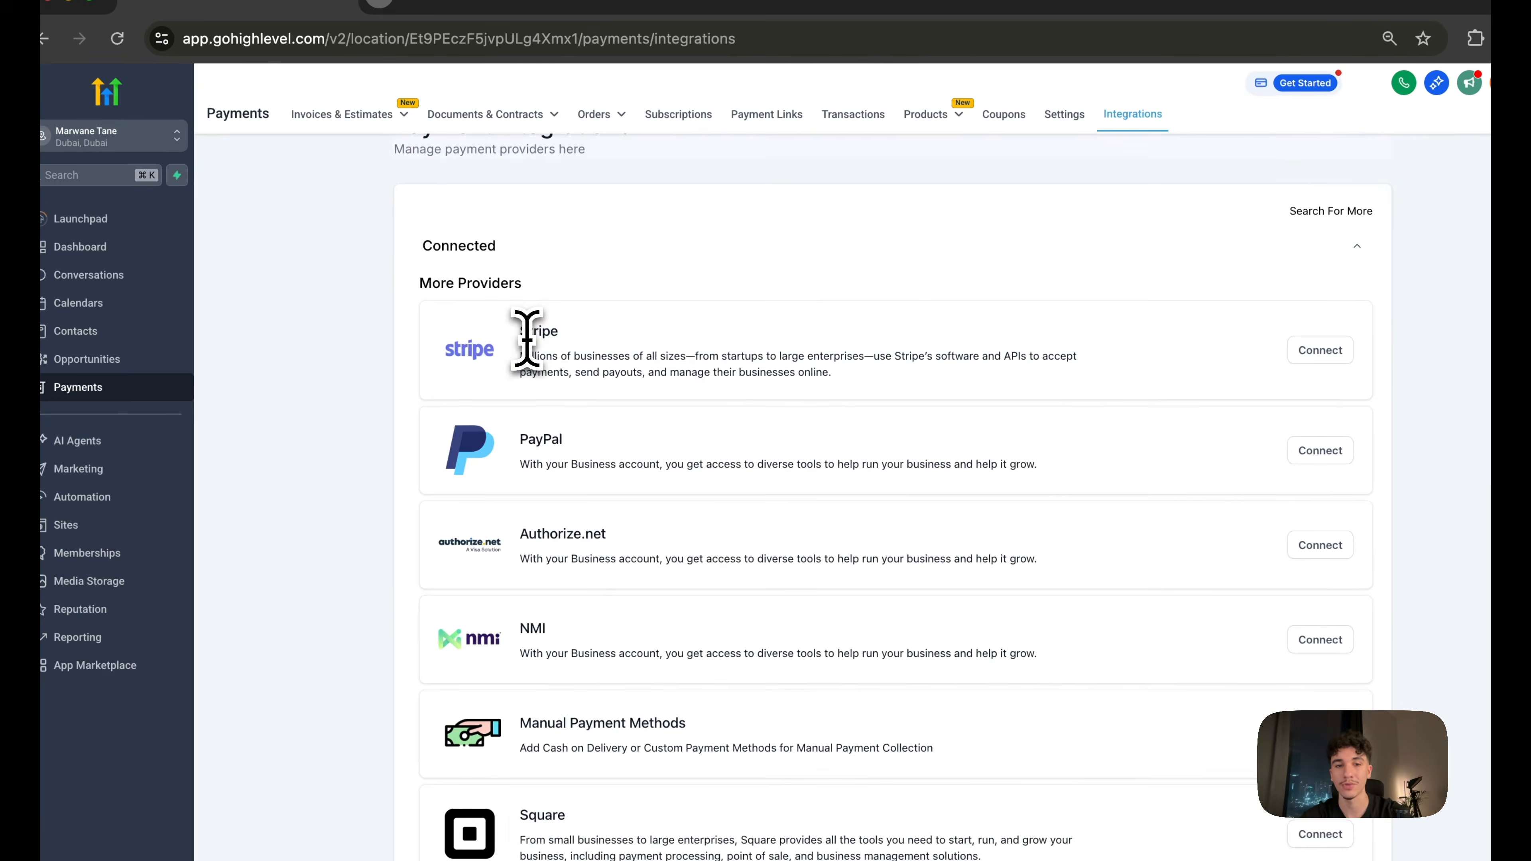
scroll(528, 342, down, 3)
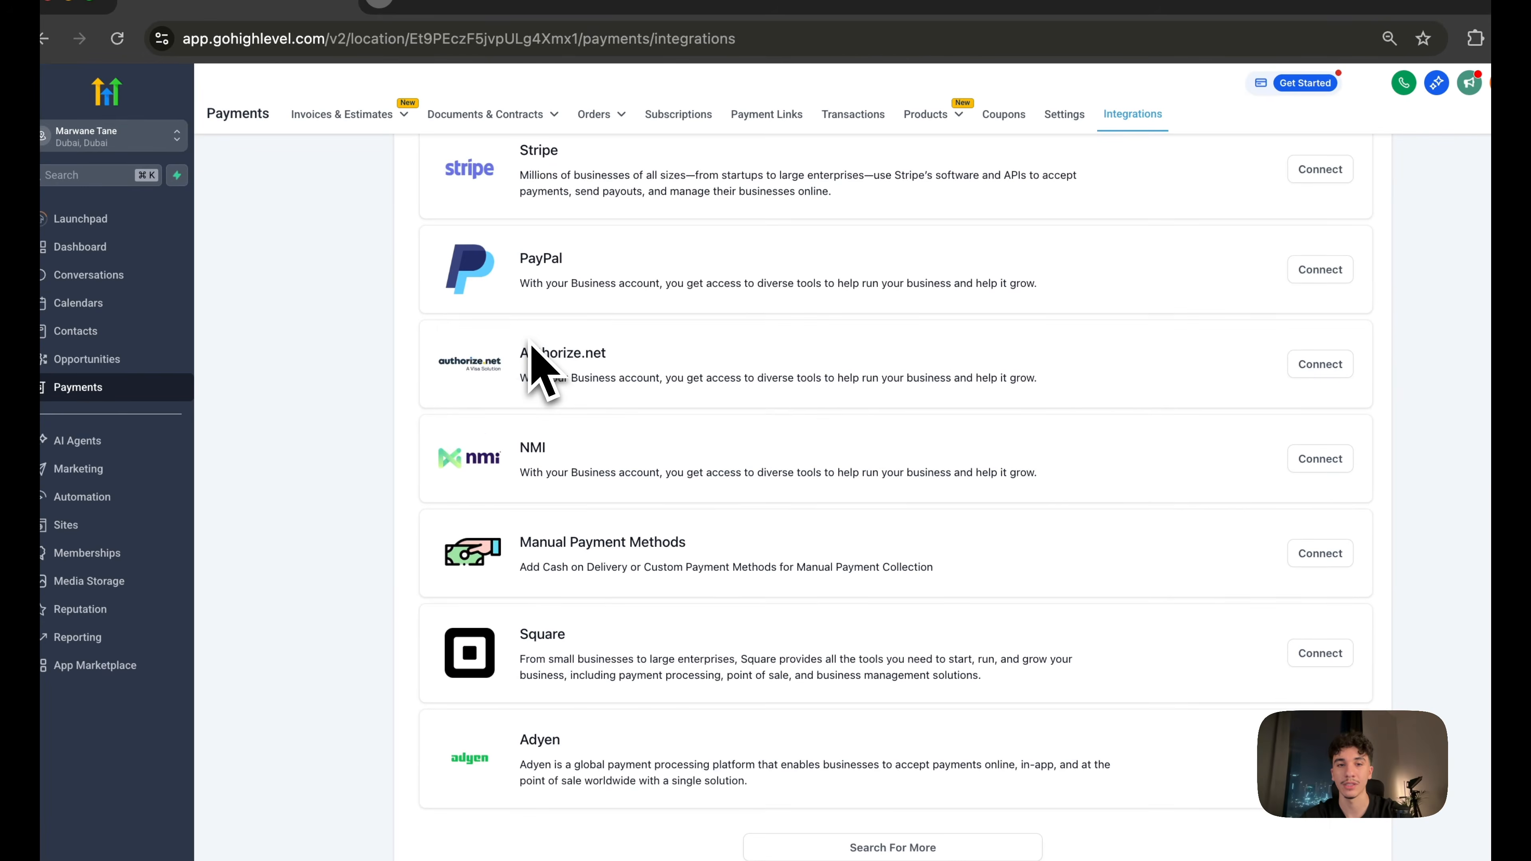
scroll(530, 347, up, 5)
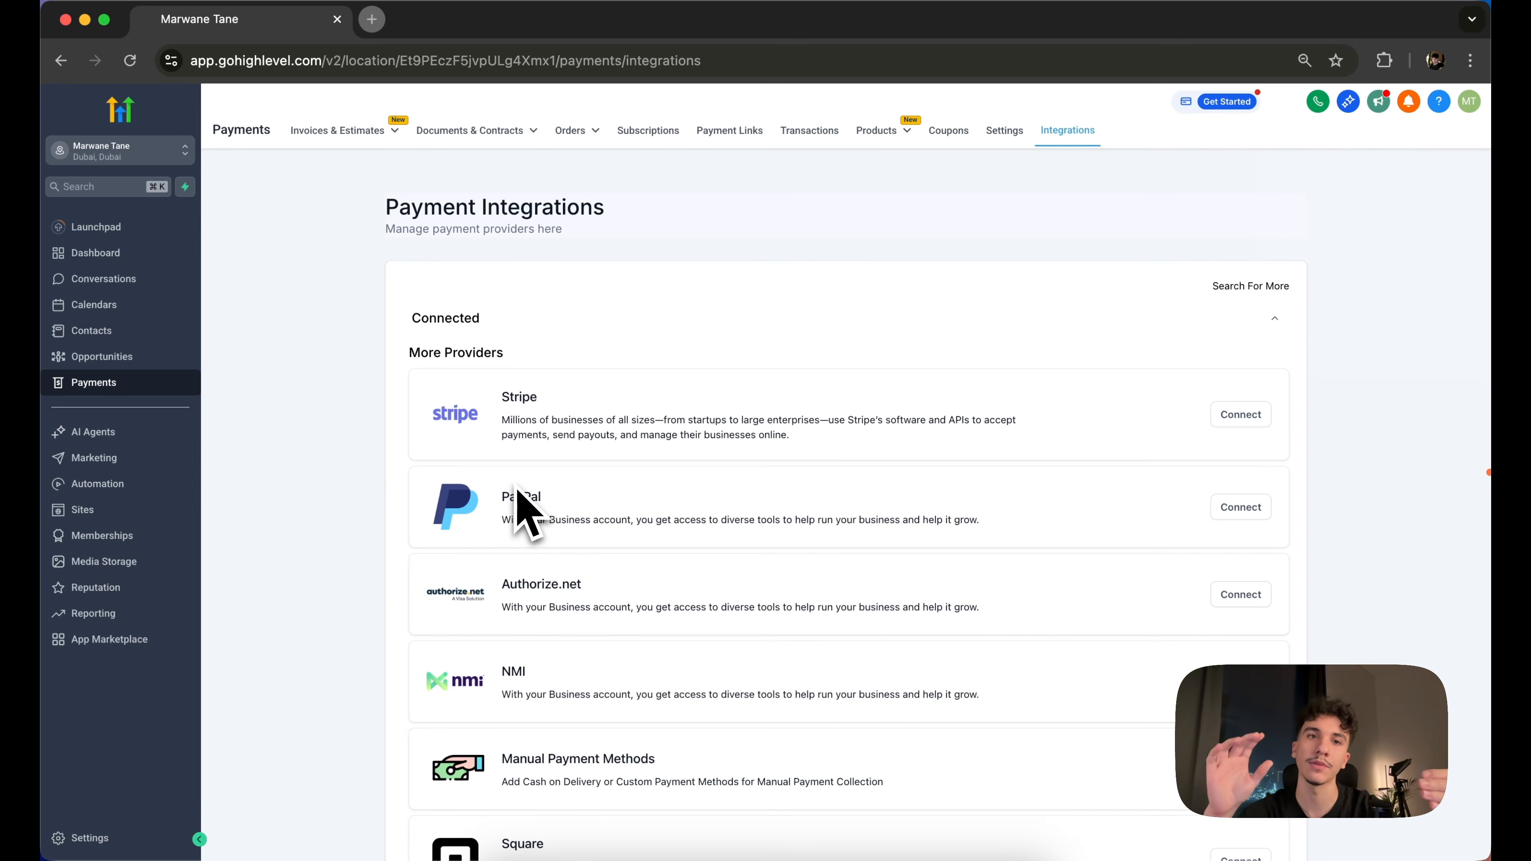
scroll(524, 513, down, 4)
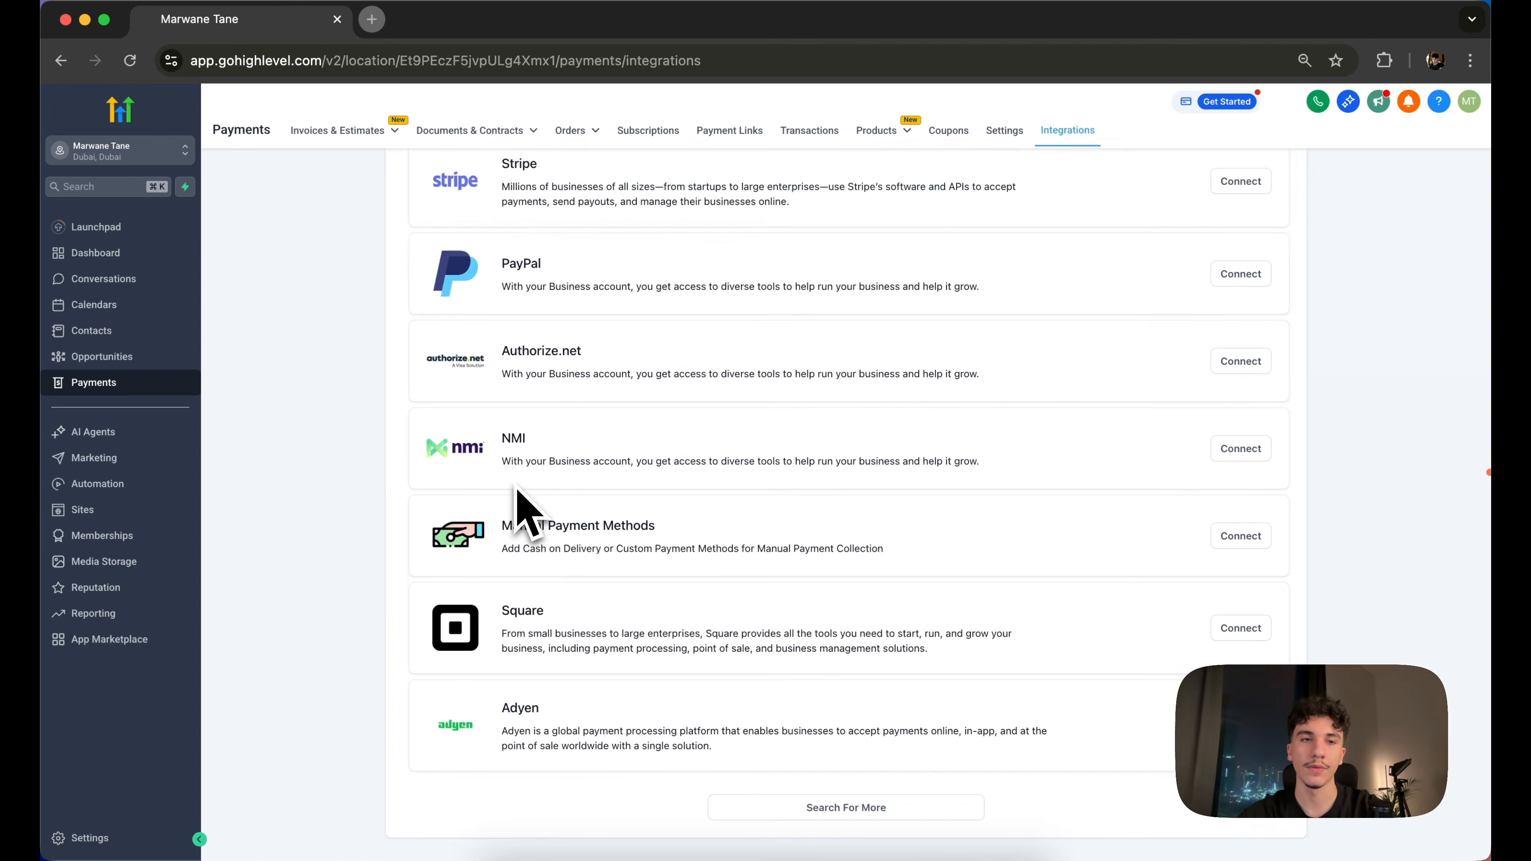
scroll(524, 513, up, 4)
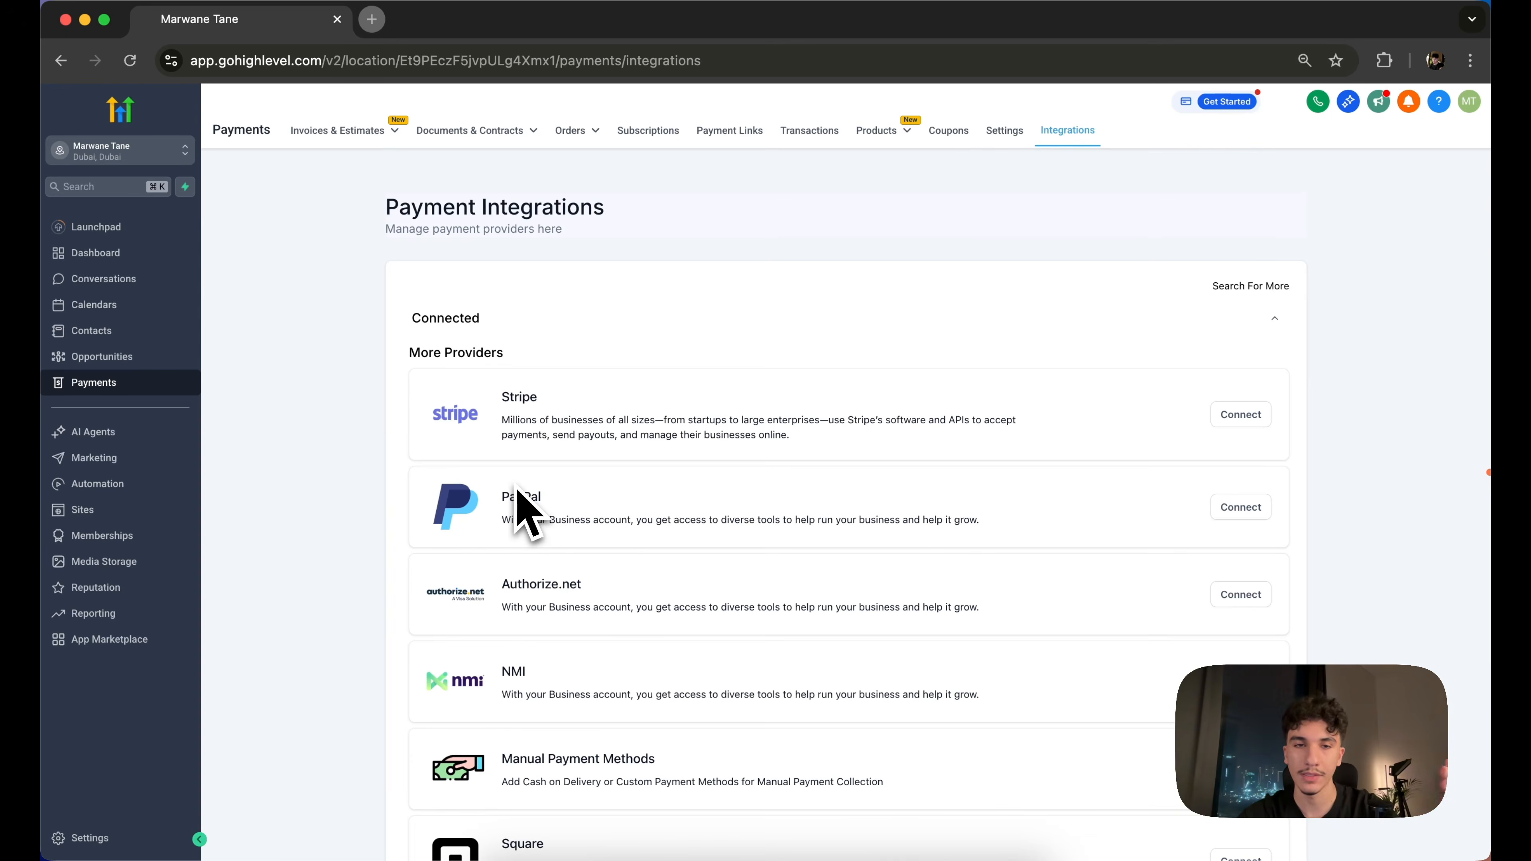
scroll(524, 513, down, 4)
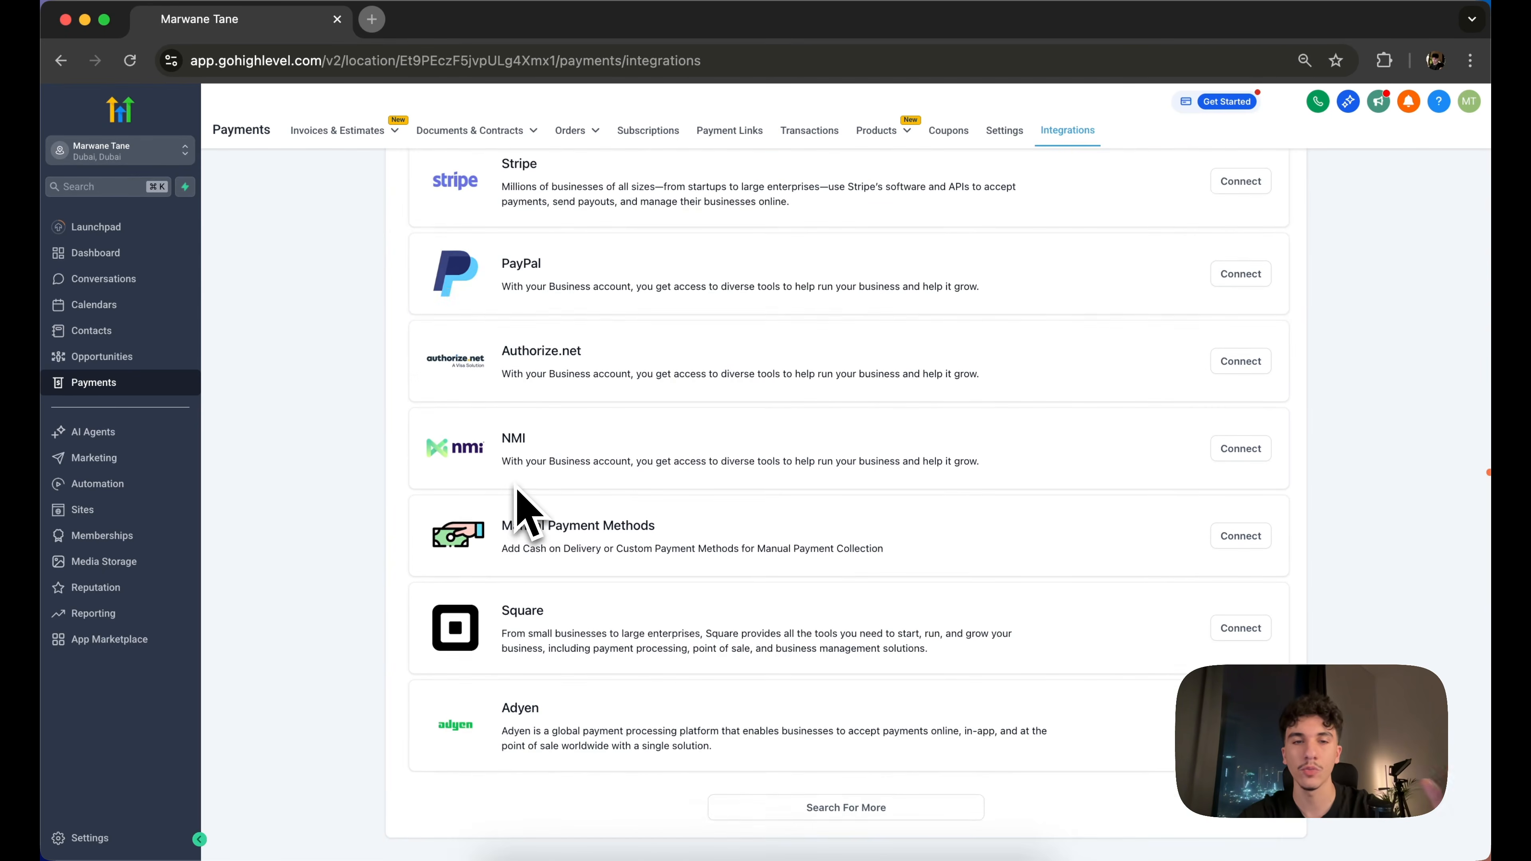
scroll(531, 492, up, 4)
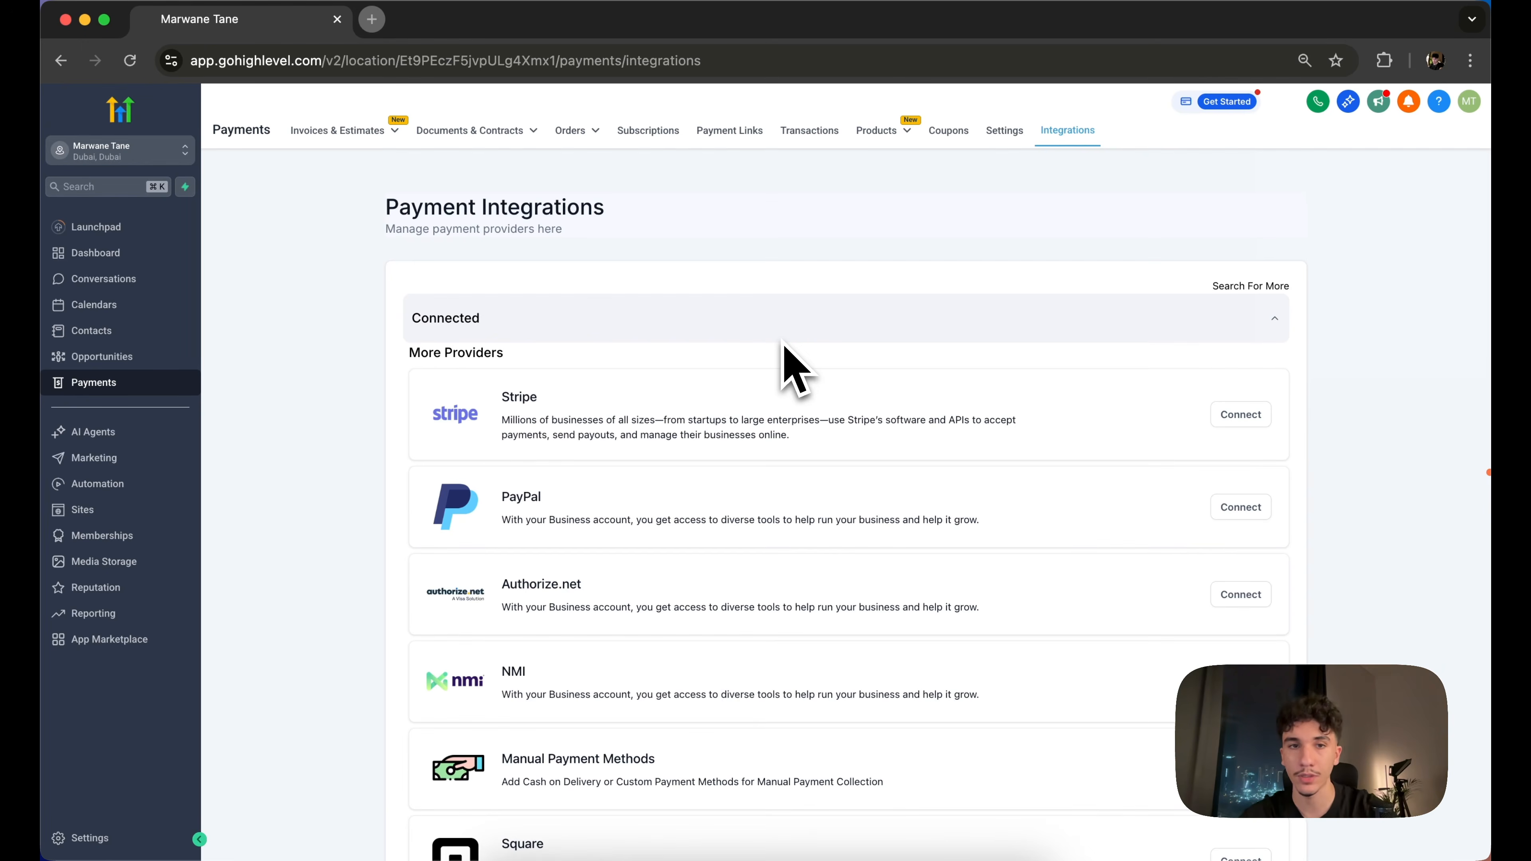
scroll(795, 368, down, 3)
scroll(795, 368, up, 3)
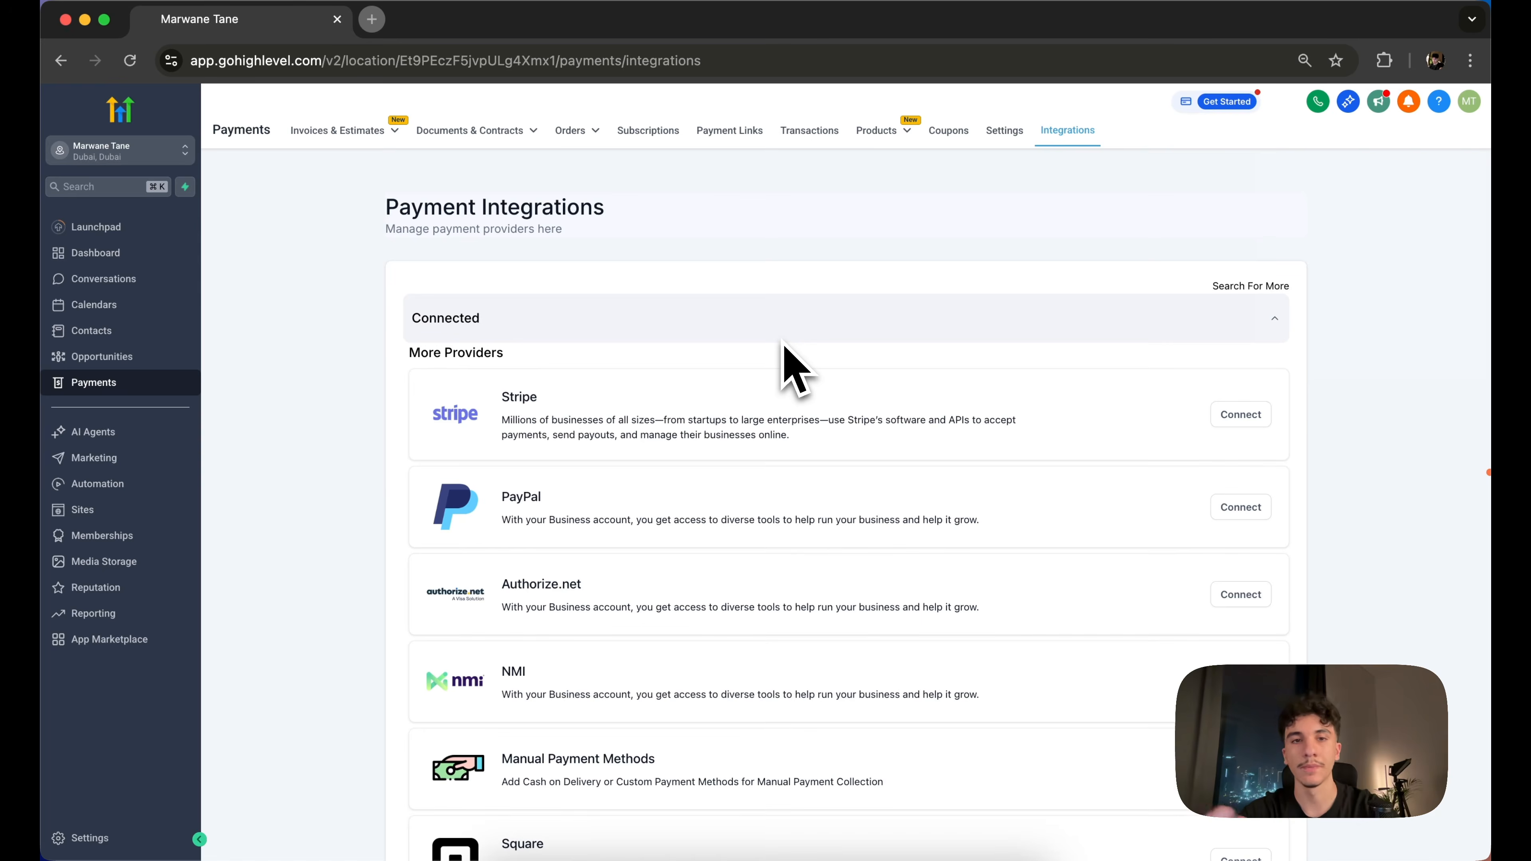
Examine the Stripe entry's name and description and compare it with the PayPal entry below it
scroll(782, 352, down, 2)
double_click(517, 324)
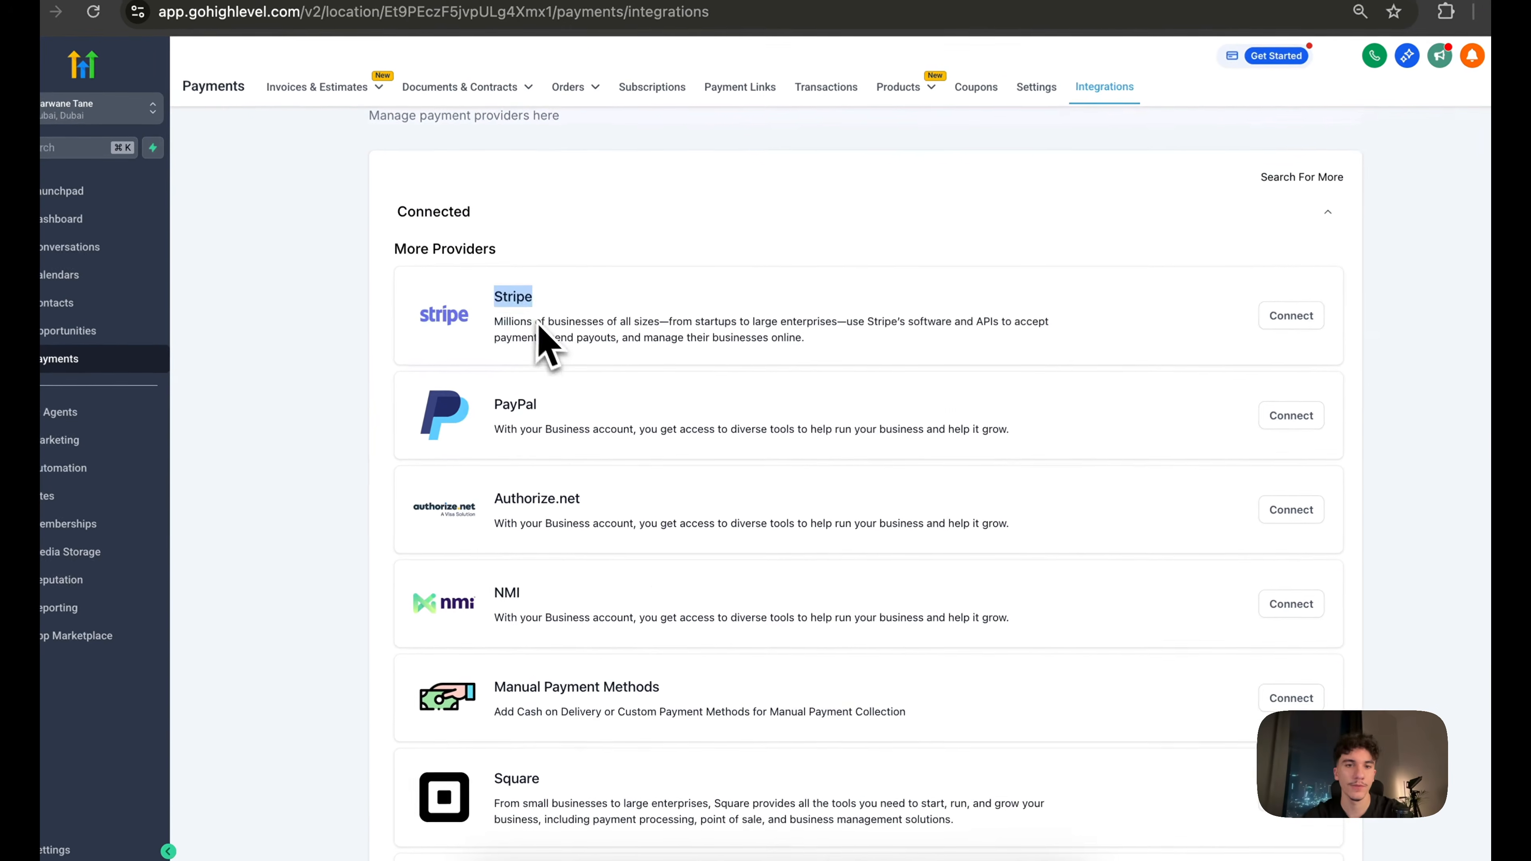
click(535, 320)
scroll(530, 314, down, 3)
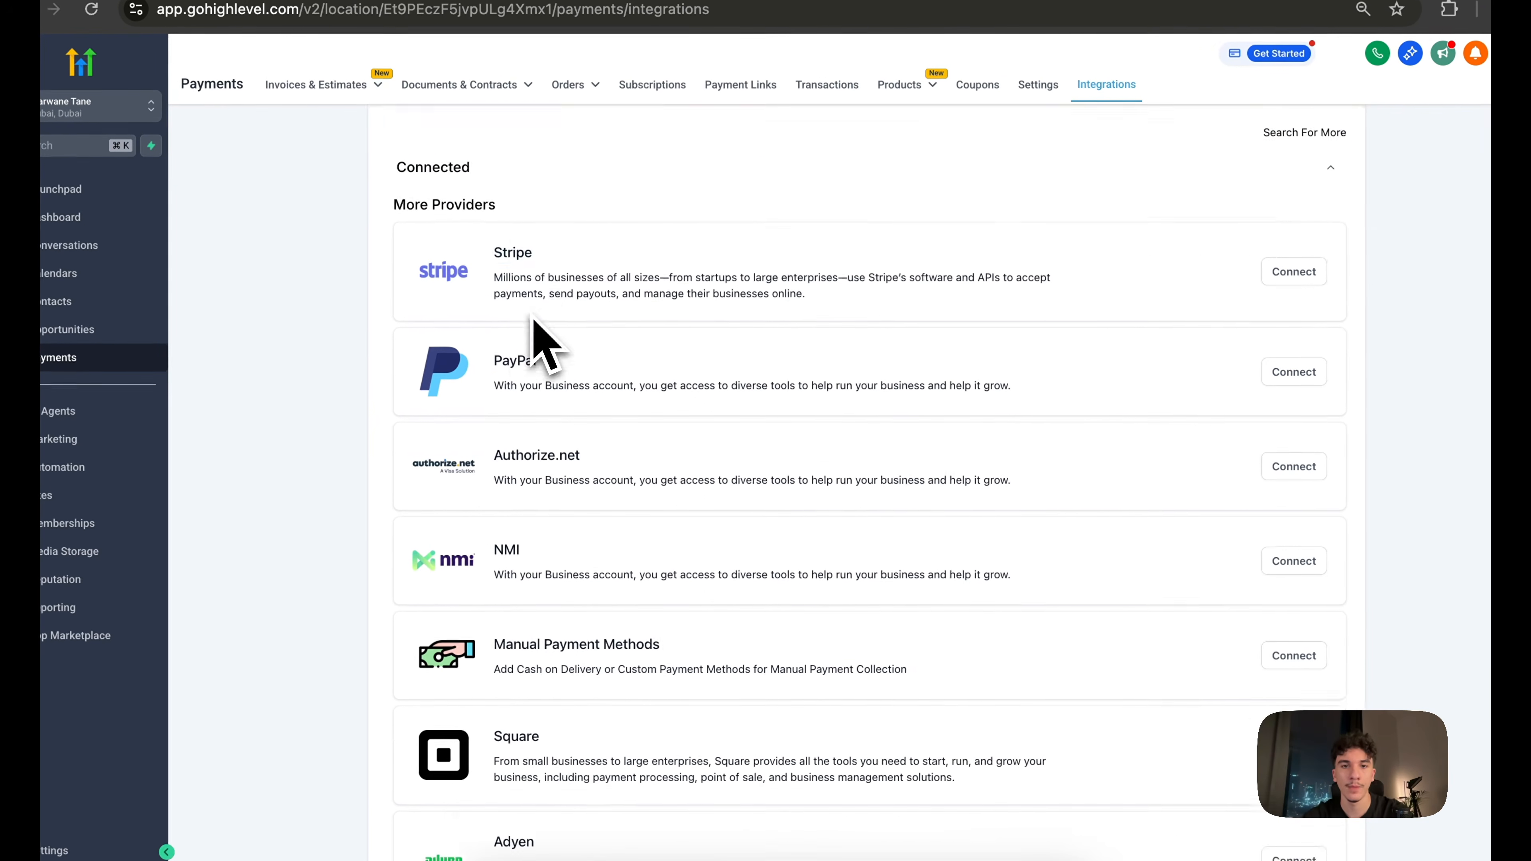
drag(514, 266, 591, 343)
click(668, 381)
scroll(668, 383, down, 1)
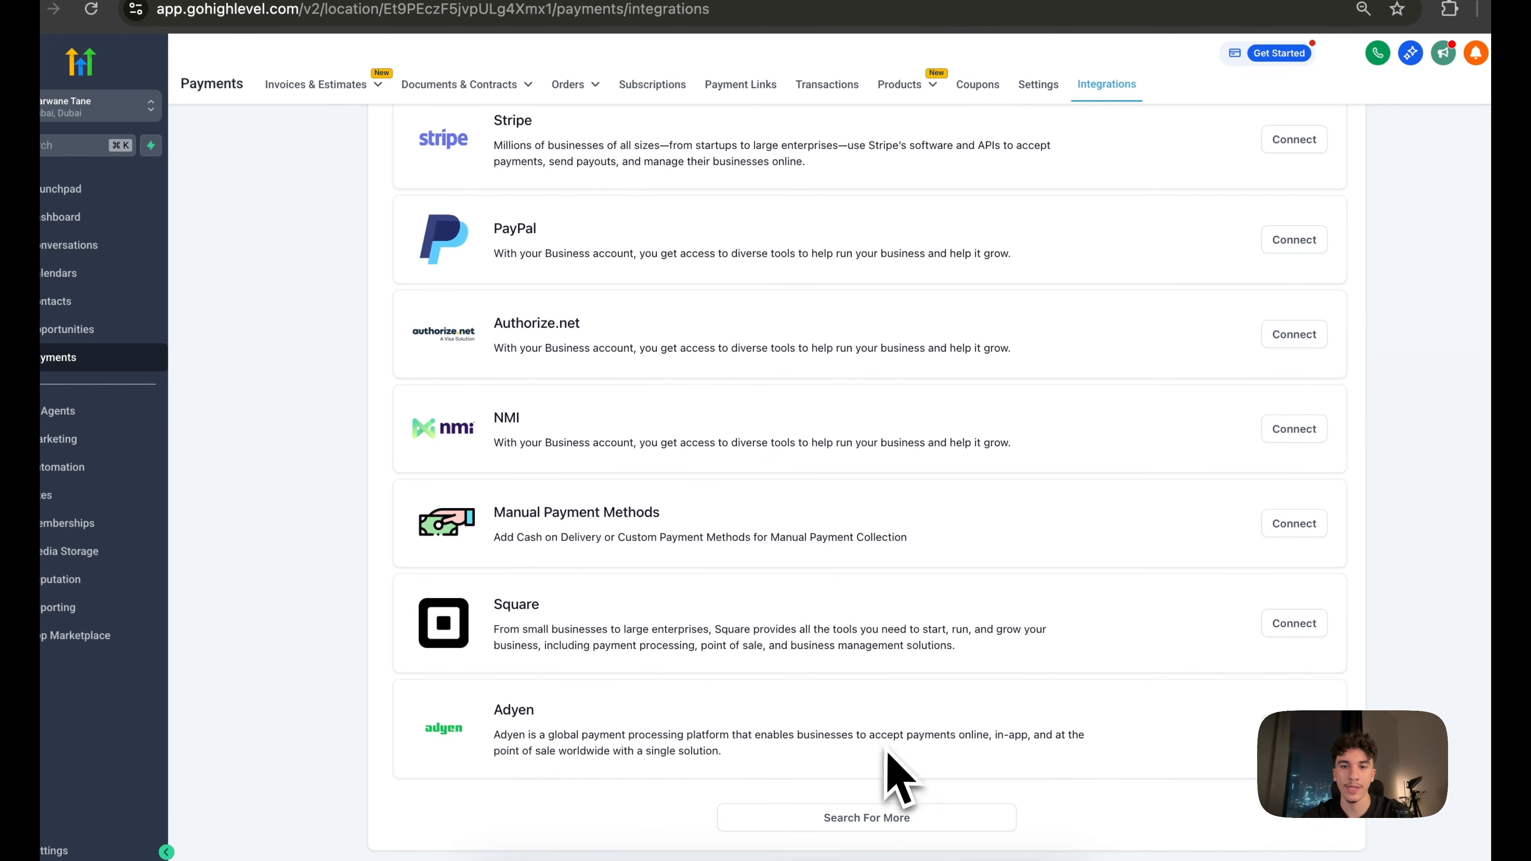
Open the full catalogue of additional payment integrations and examine the Middle East provider PayMob
click(874, 815)
scroll(868, 802, down, 5)
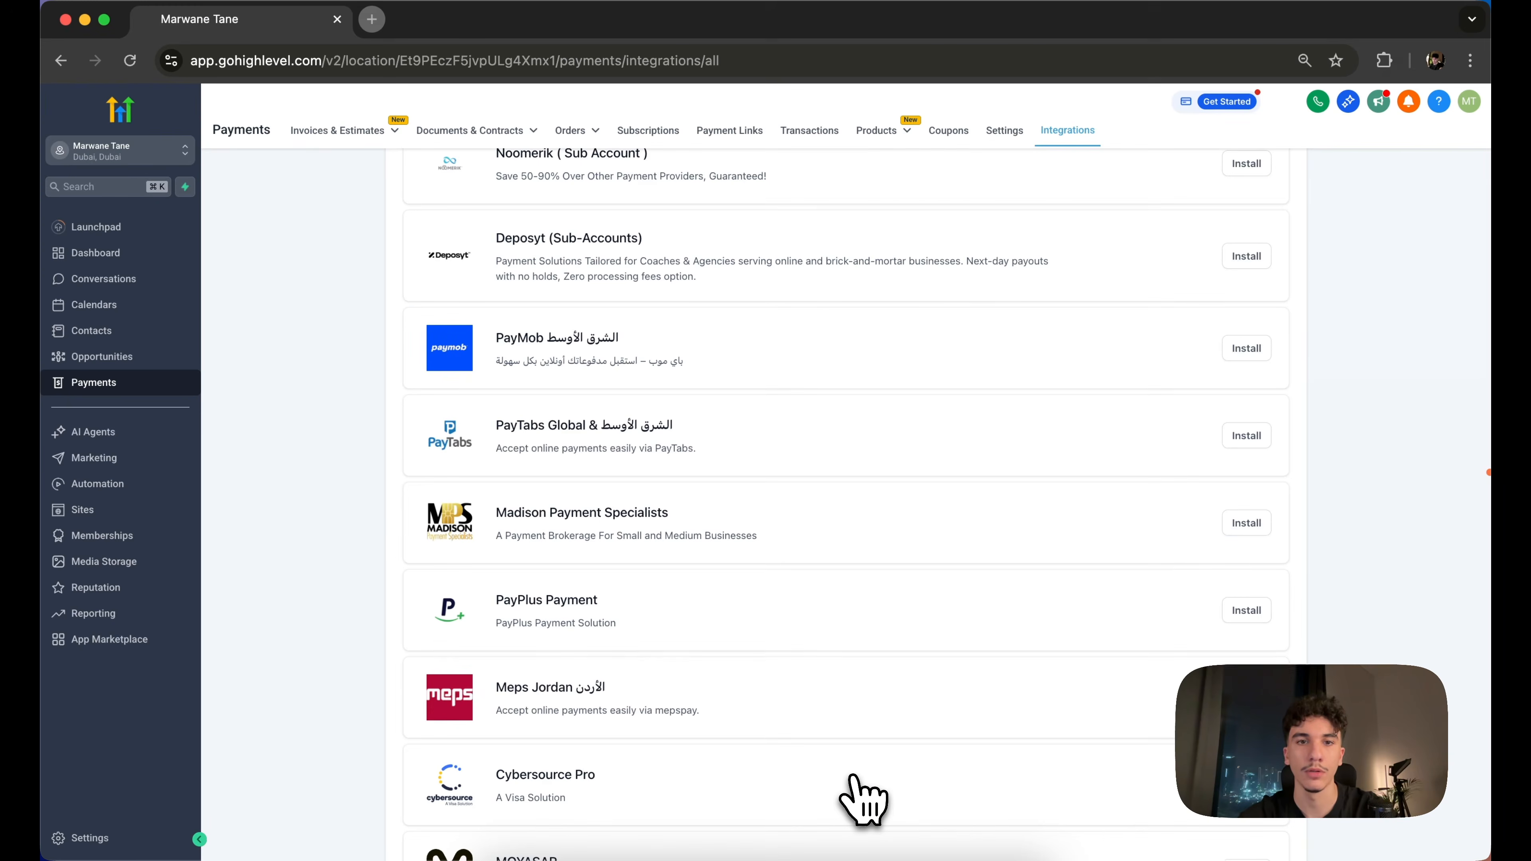
scroll(854, 801, down, 1)
scroll(844, 795, up, 3)
scroll(561, 579, down, 2)
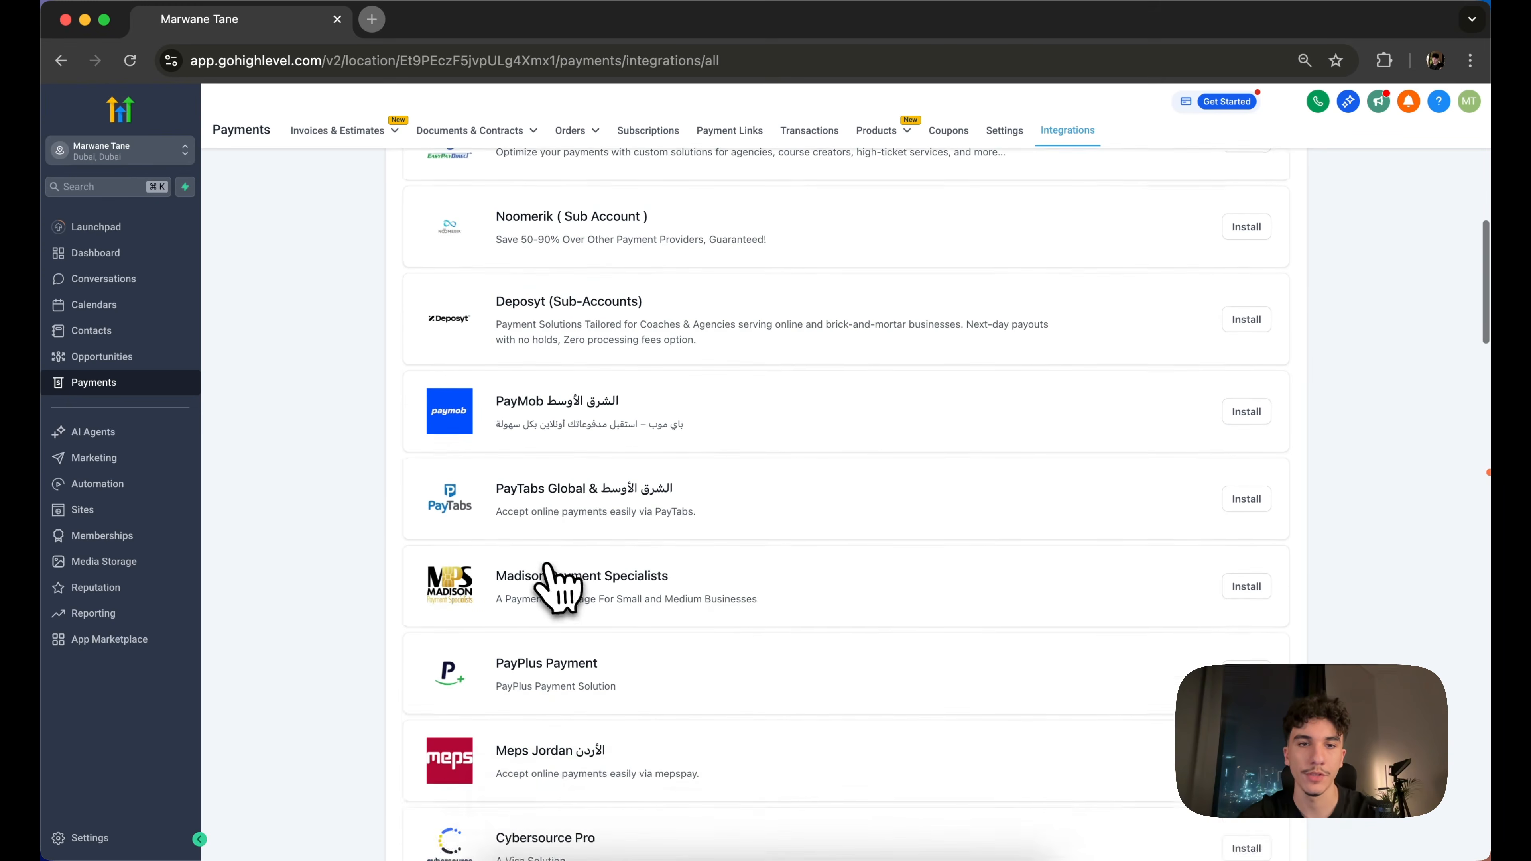
drag(497, 401, 572, 431)
click(728, 444)
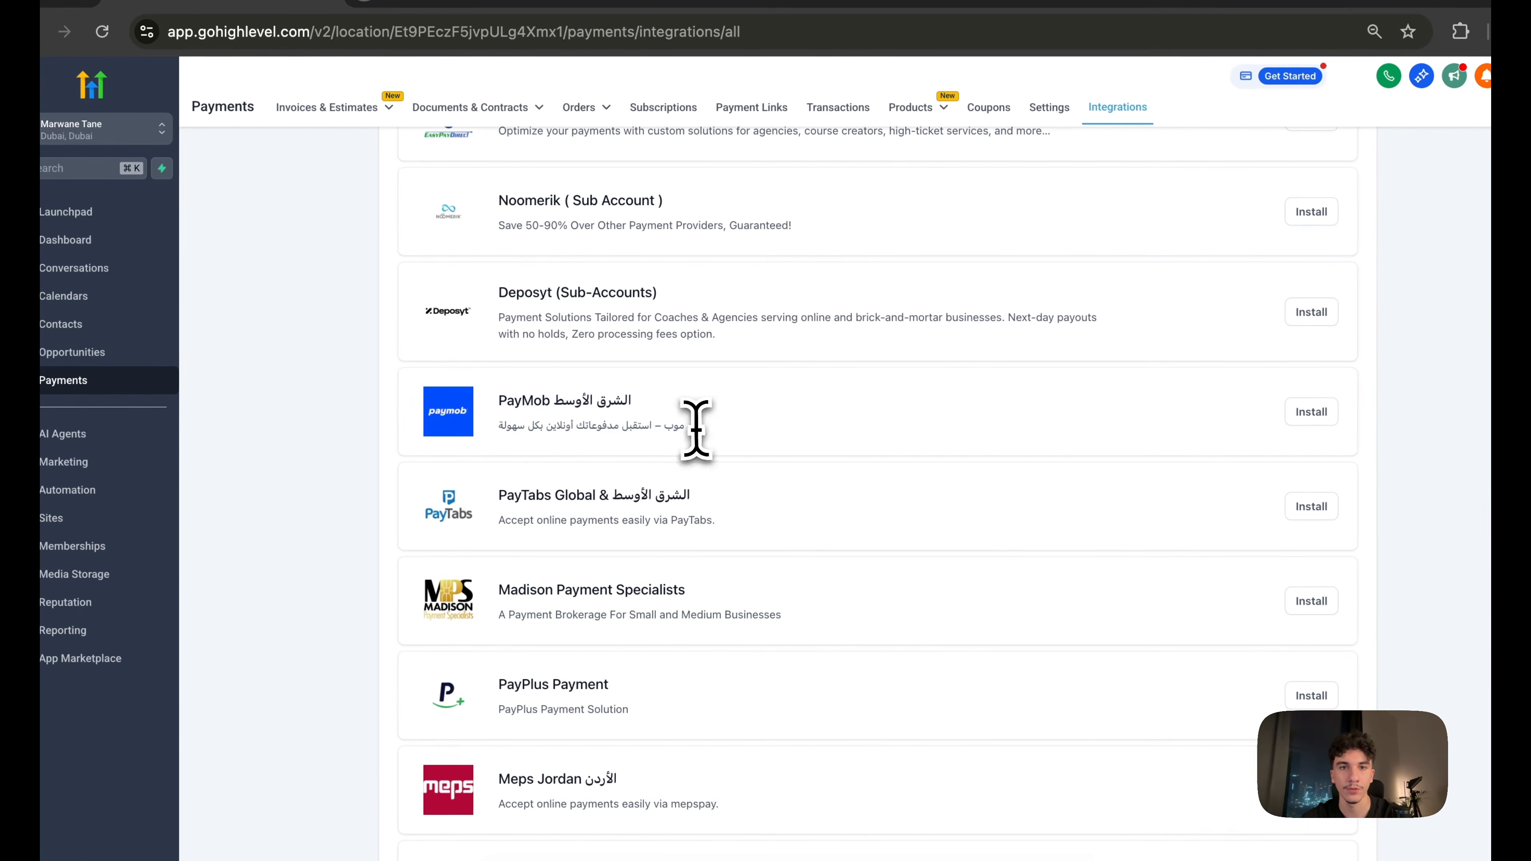
click(557, 427)
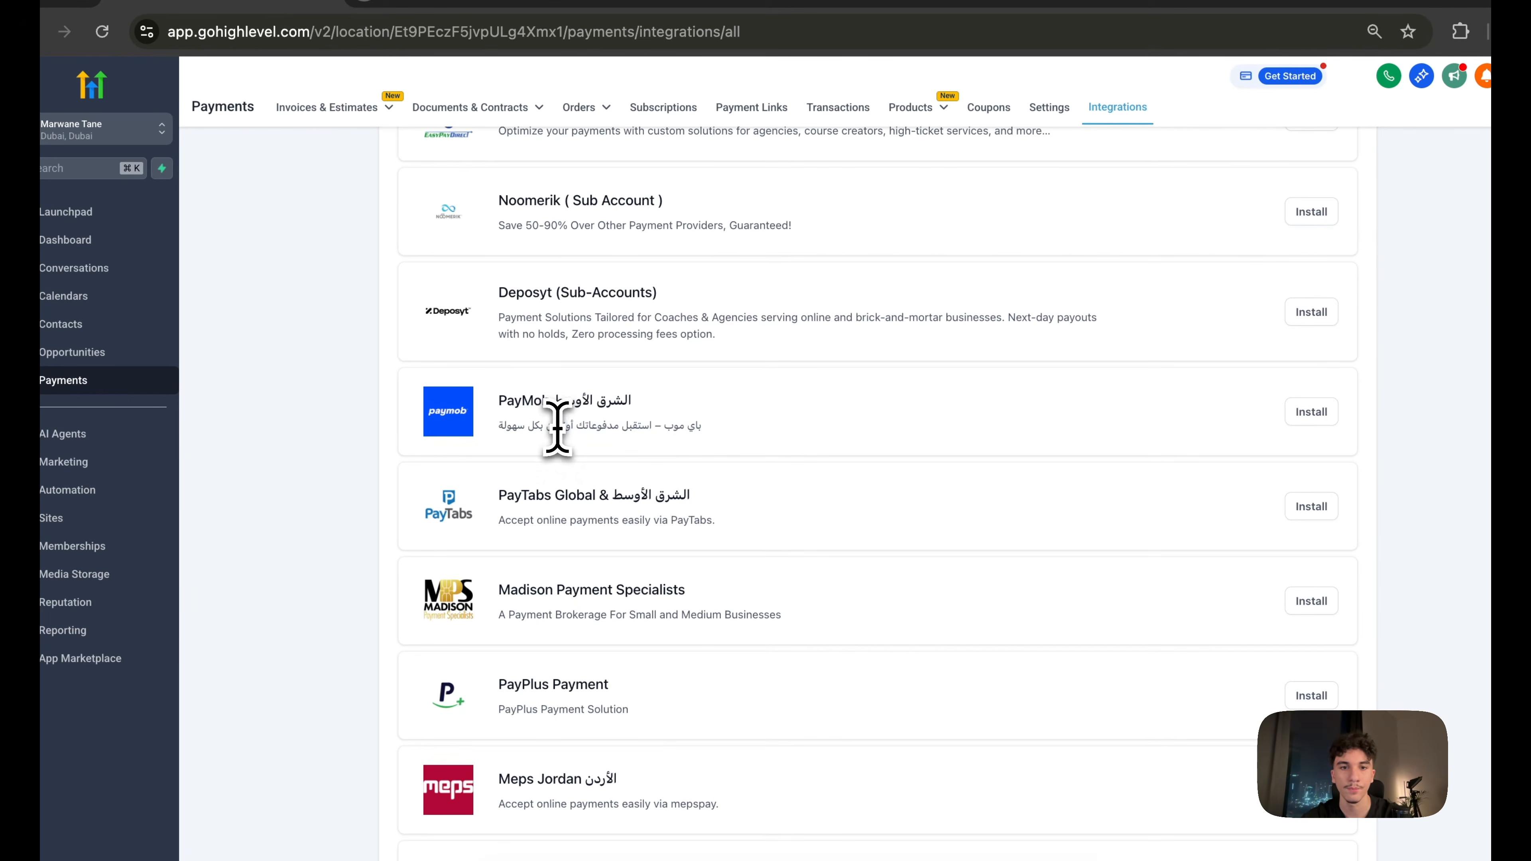
Browse further through the integration catalogue and examine the Razorpay and Paystack (Subaccounts) entries for India and Africa
scroll(557, 427, down, 6)
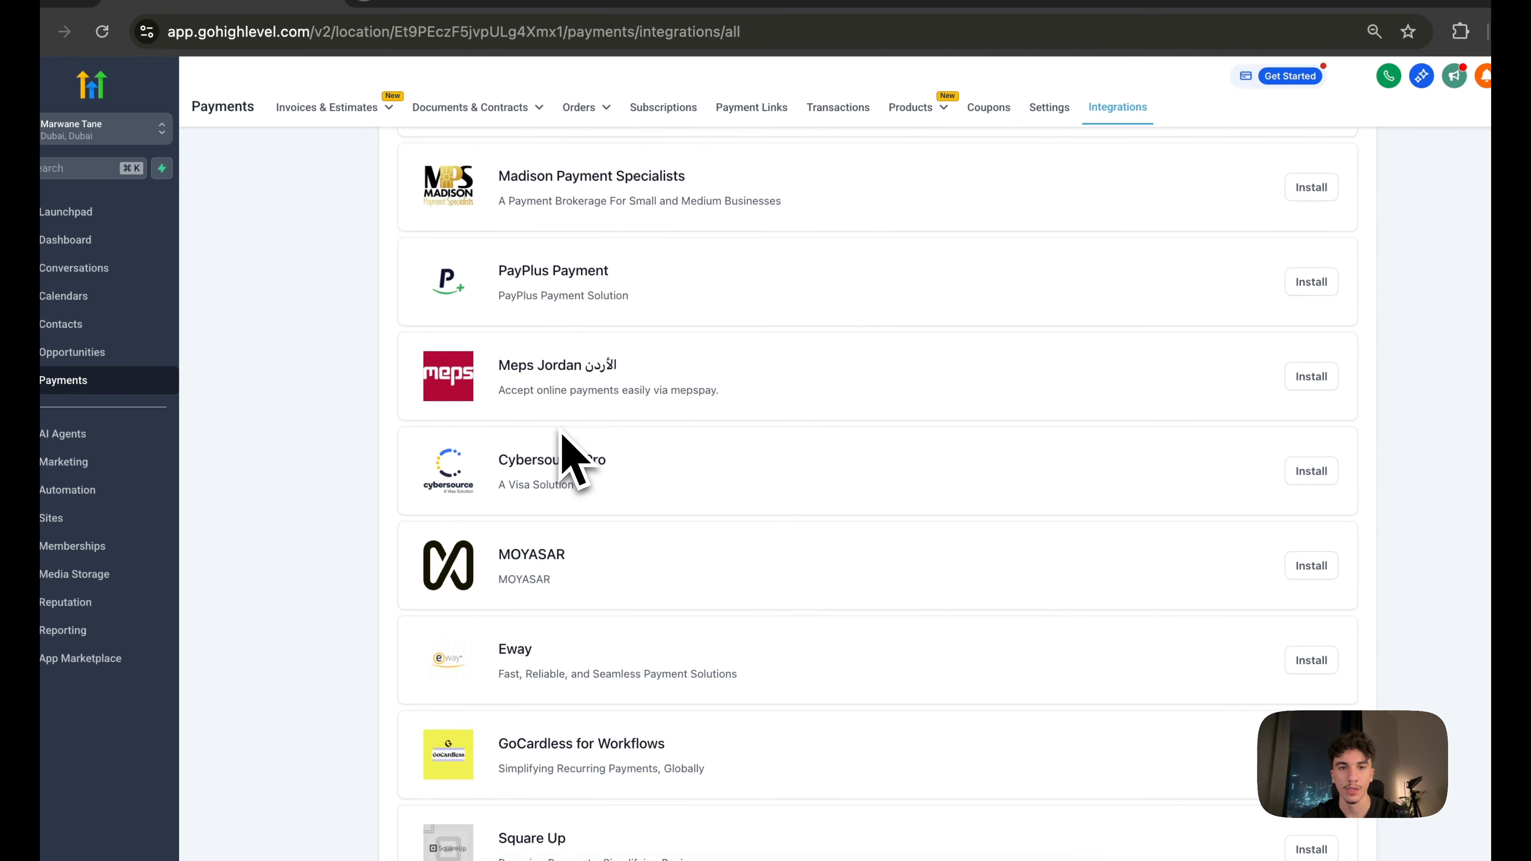
scroll(564, 446, down, 8)
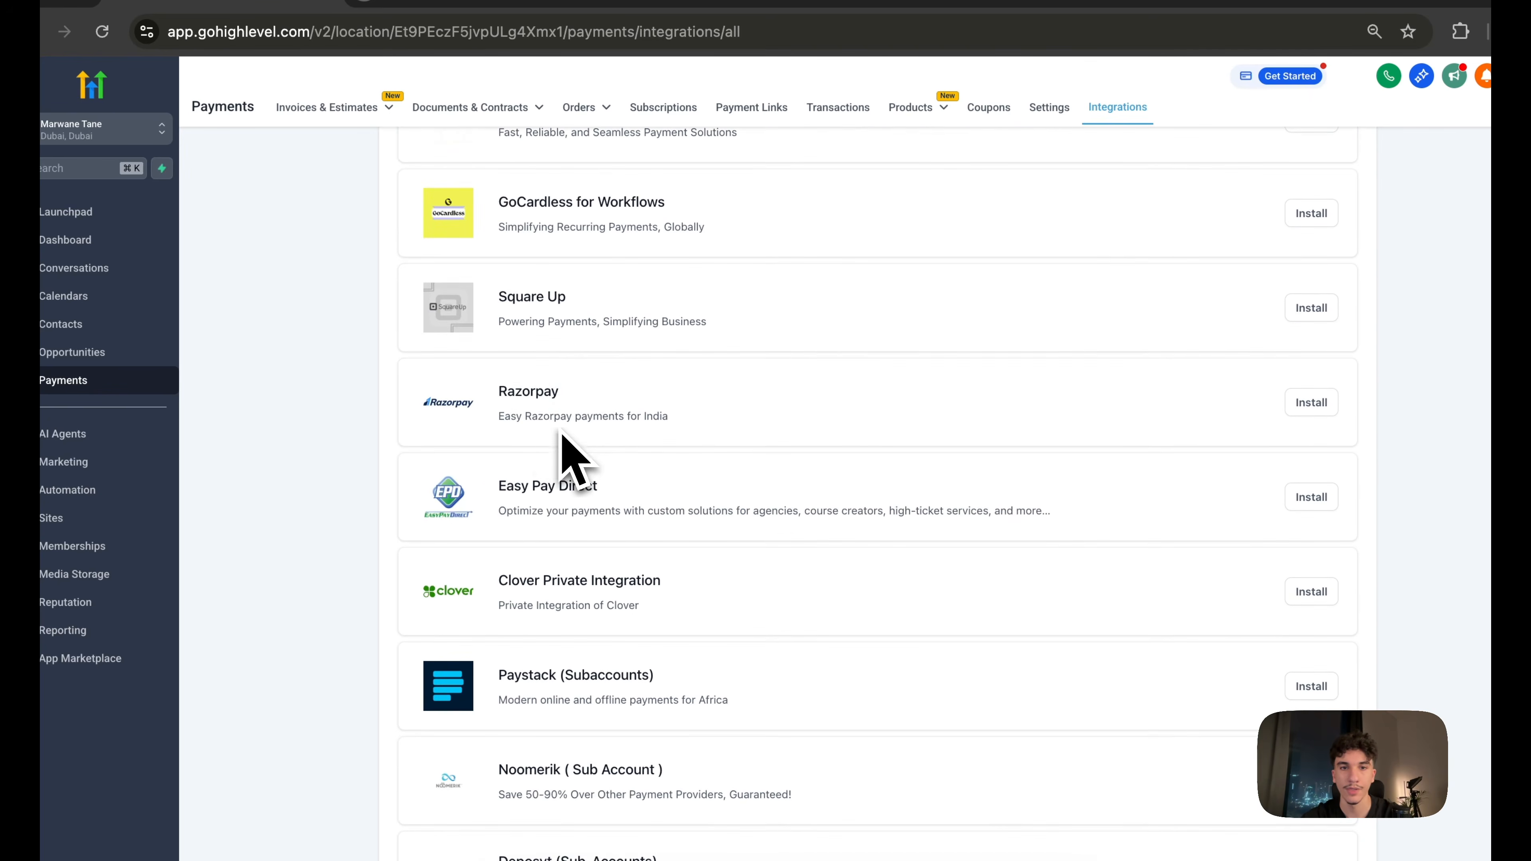
triple_click(510, 401)
click(690, 430)
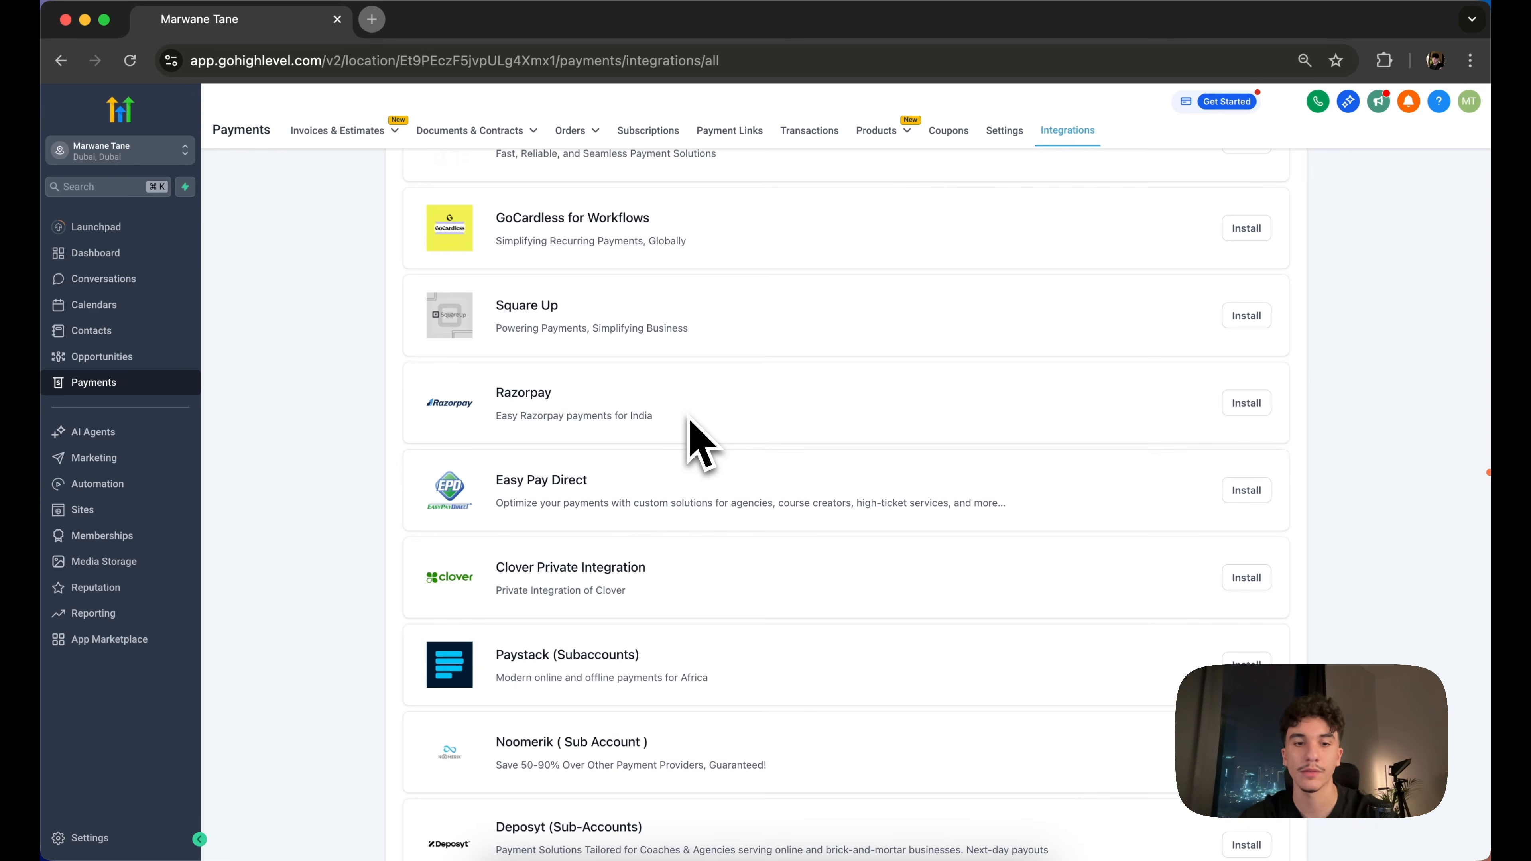
scroll(699, 440, down, 5)
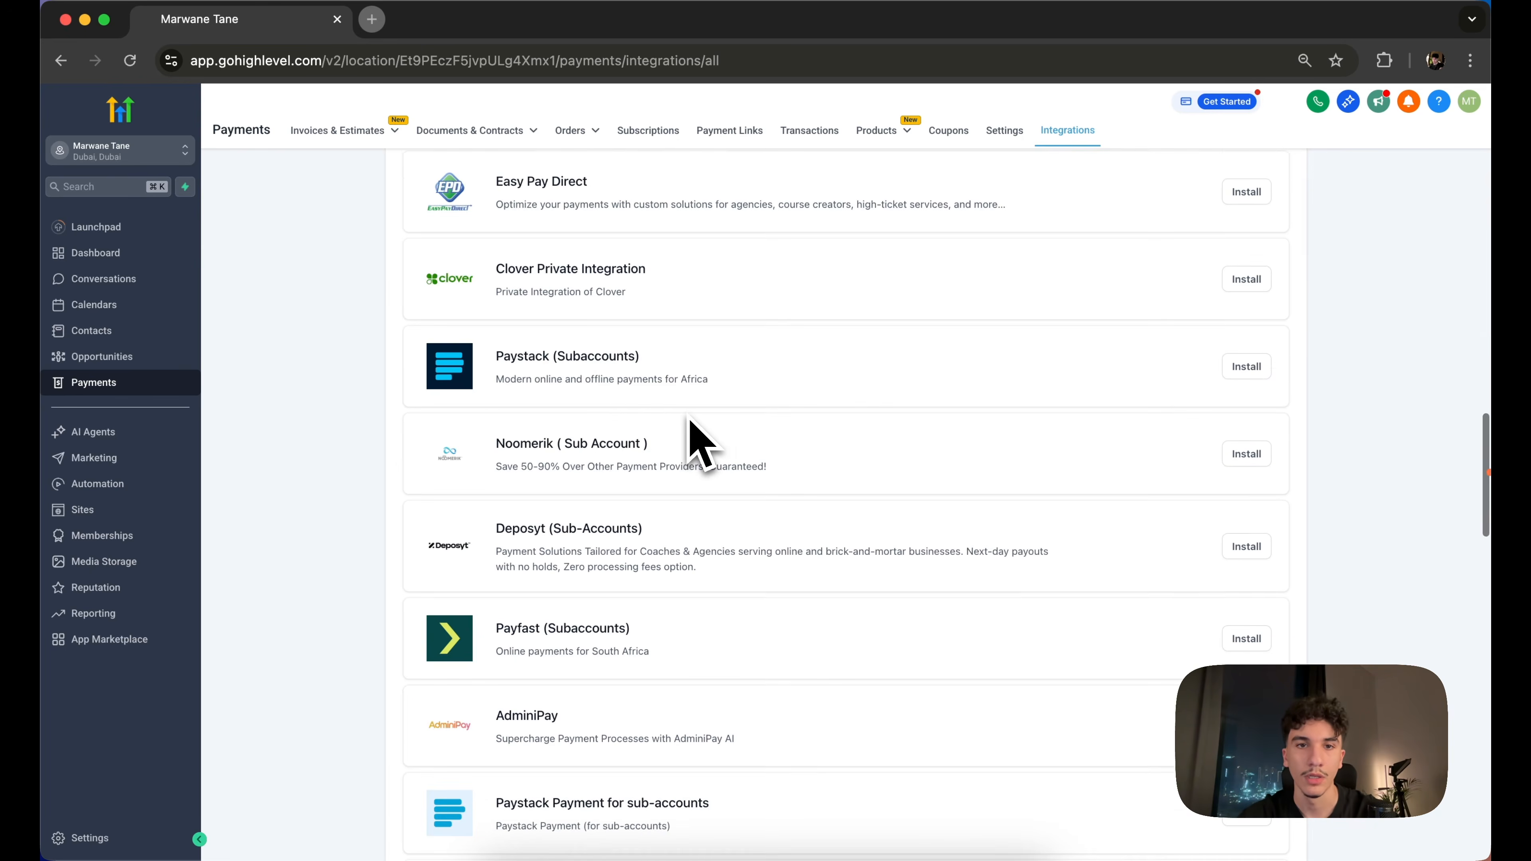
drag(503, 362, 708, 366)
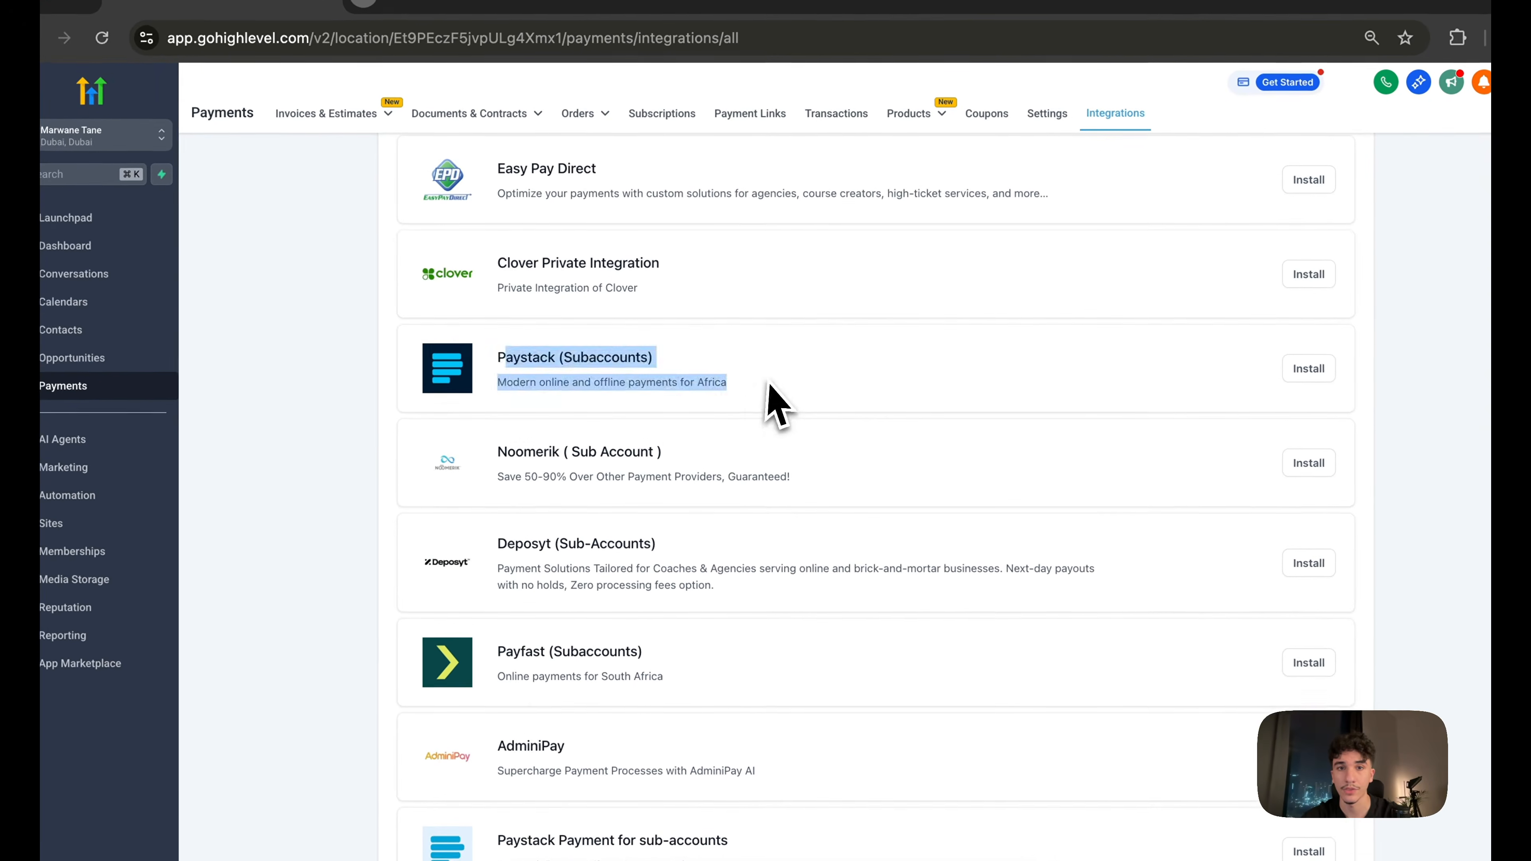
click(503, 352)
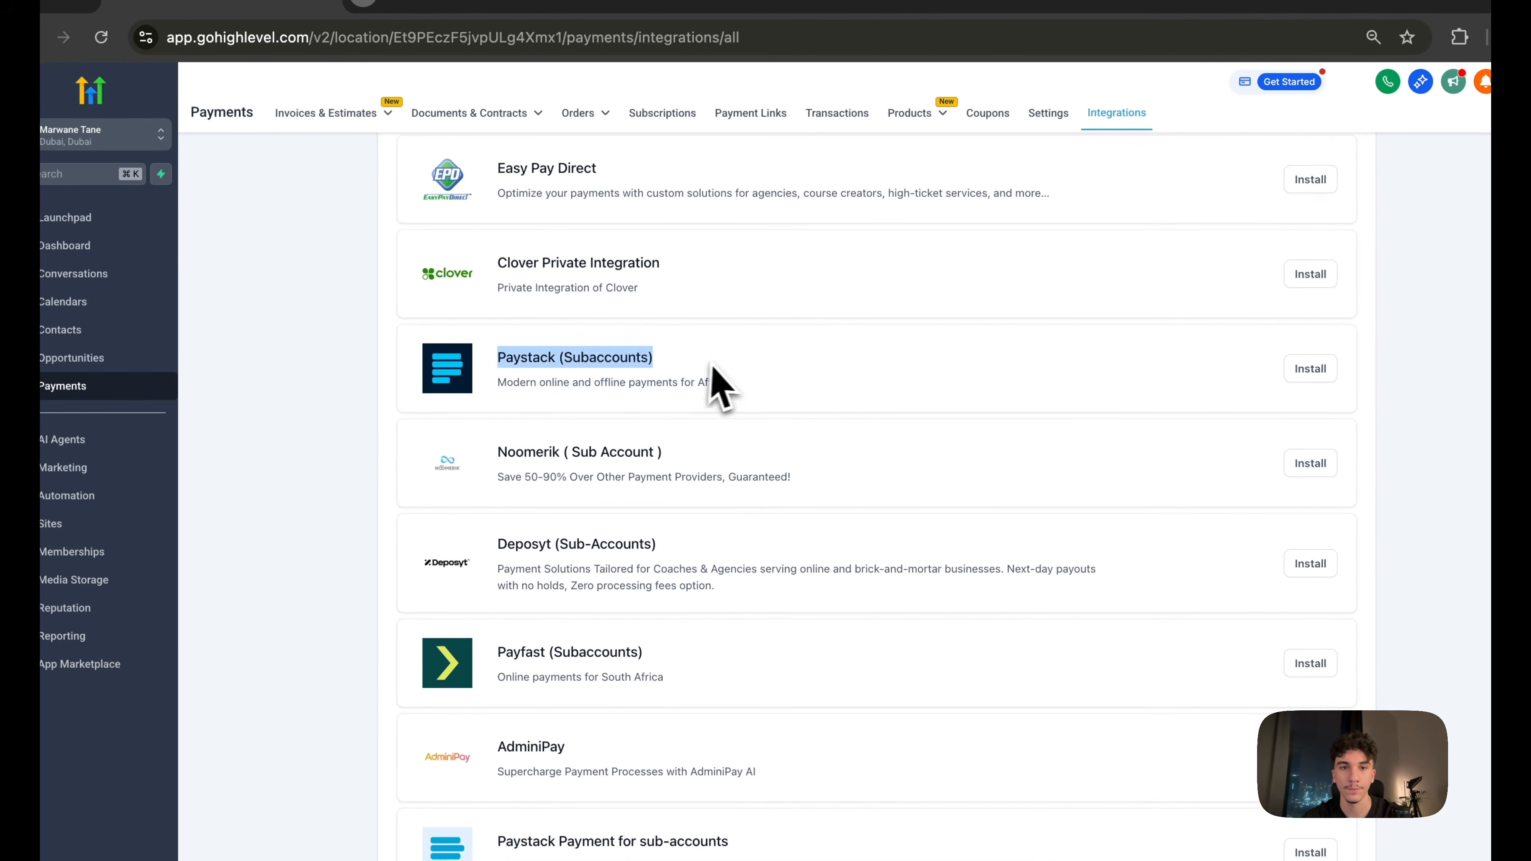
click(709, 367)
scroll(710, 369, down, 3)
scroll(711, 374, down, 2)
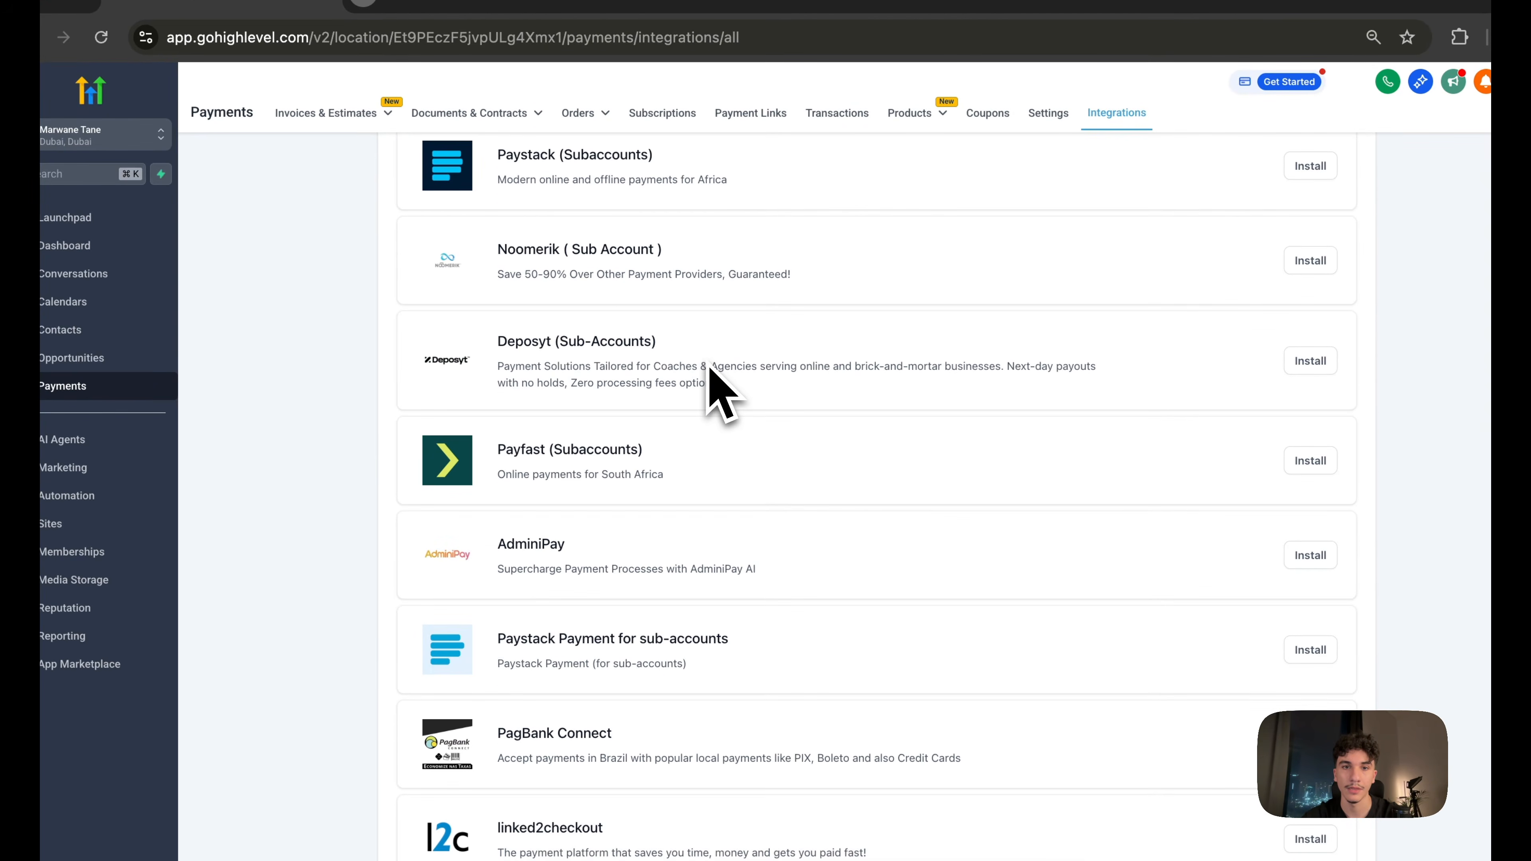
Examine the regional payment providers from Payfast (Subaccounts) for South Africa to PagBank Connect for Brazil
drag(700, 438, 779, 426)
click(513, 357)
click(778, 426)
scroll(774, 425, down, 2)
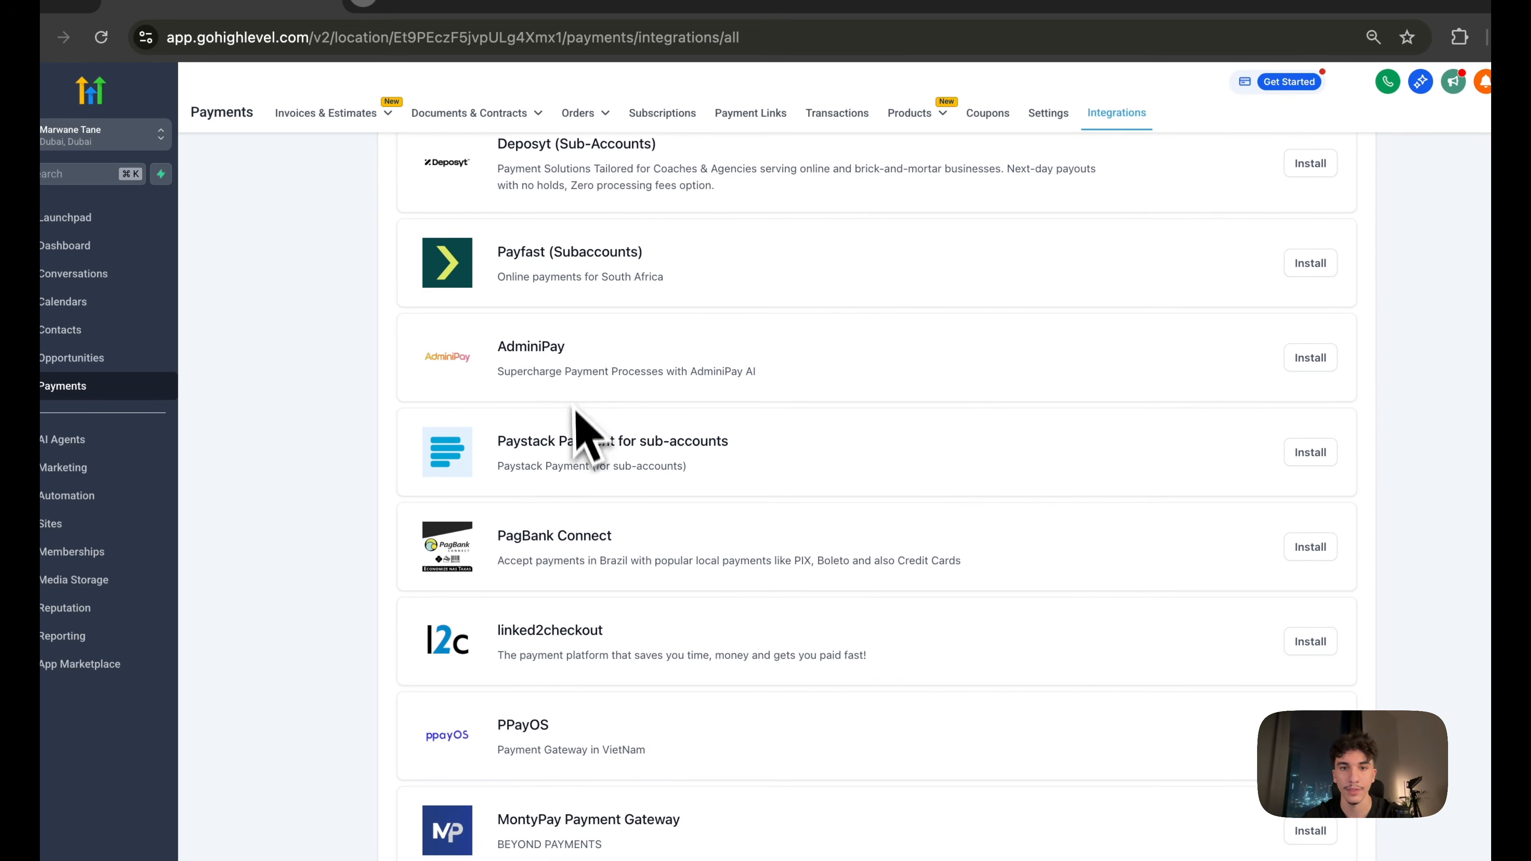
scroll(622, 435, up, 4)
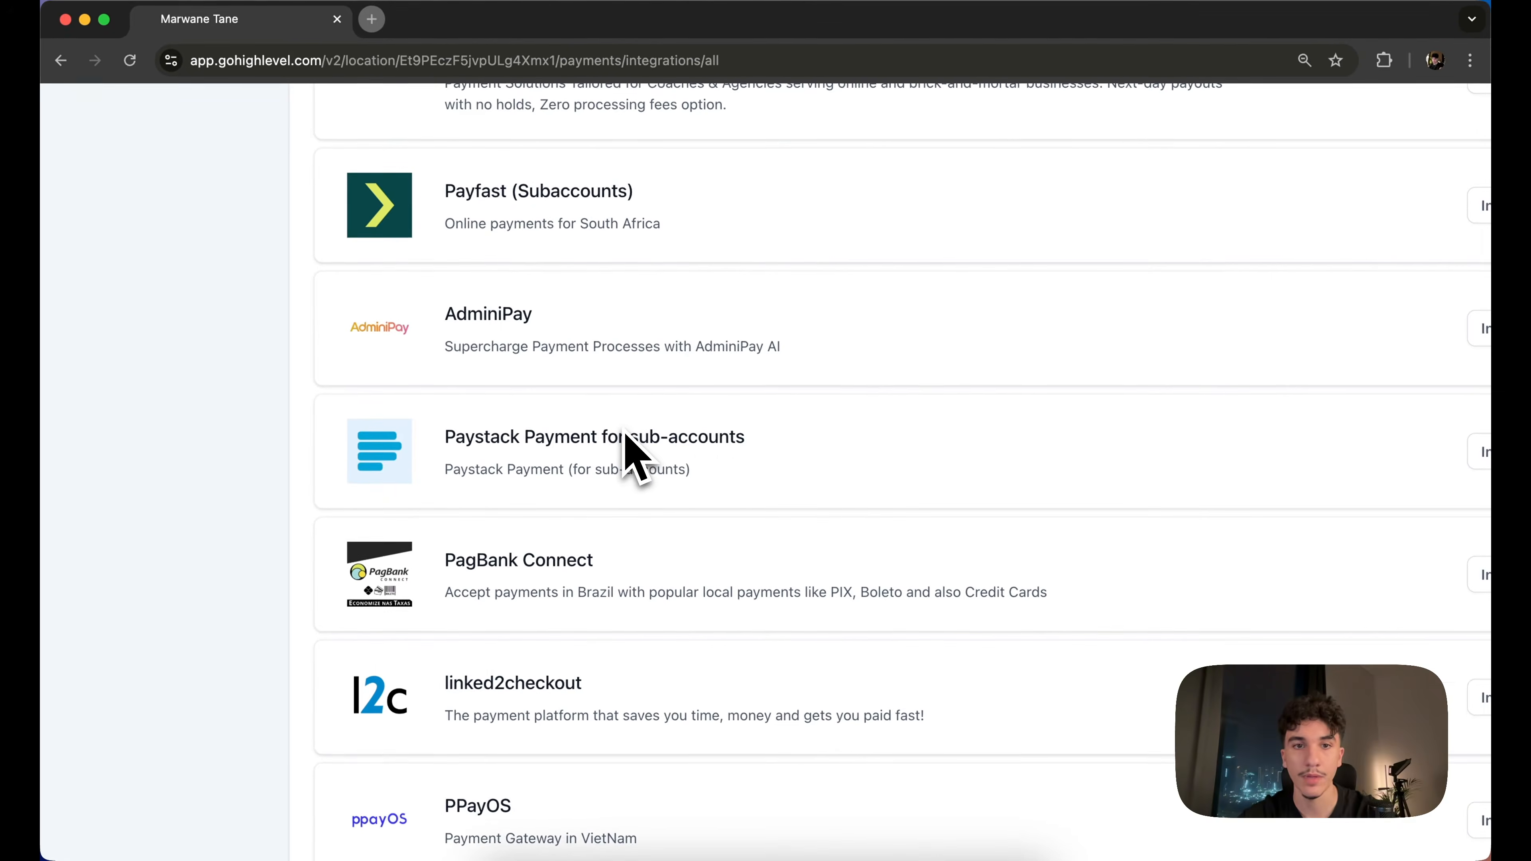
scroll(627, 435, right, 2)
scroll(629, 433, up, 3)
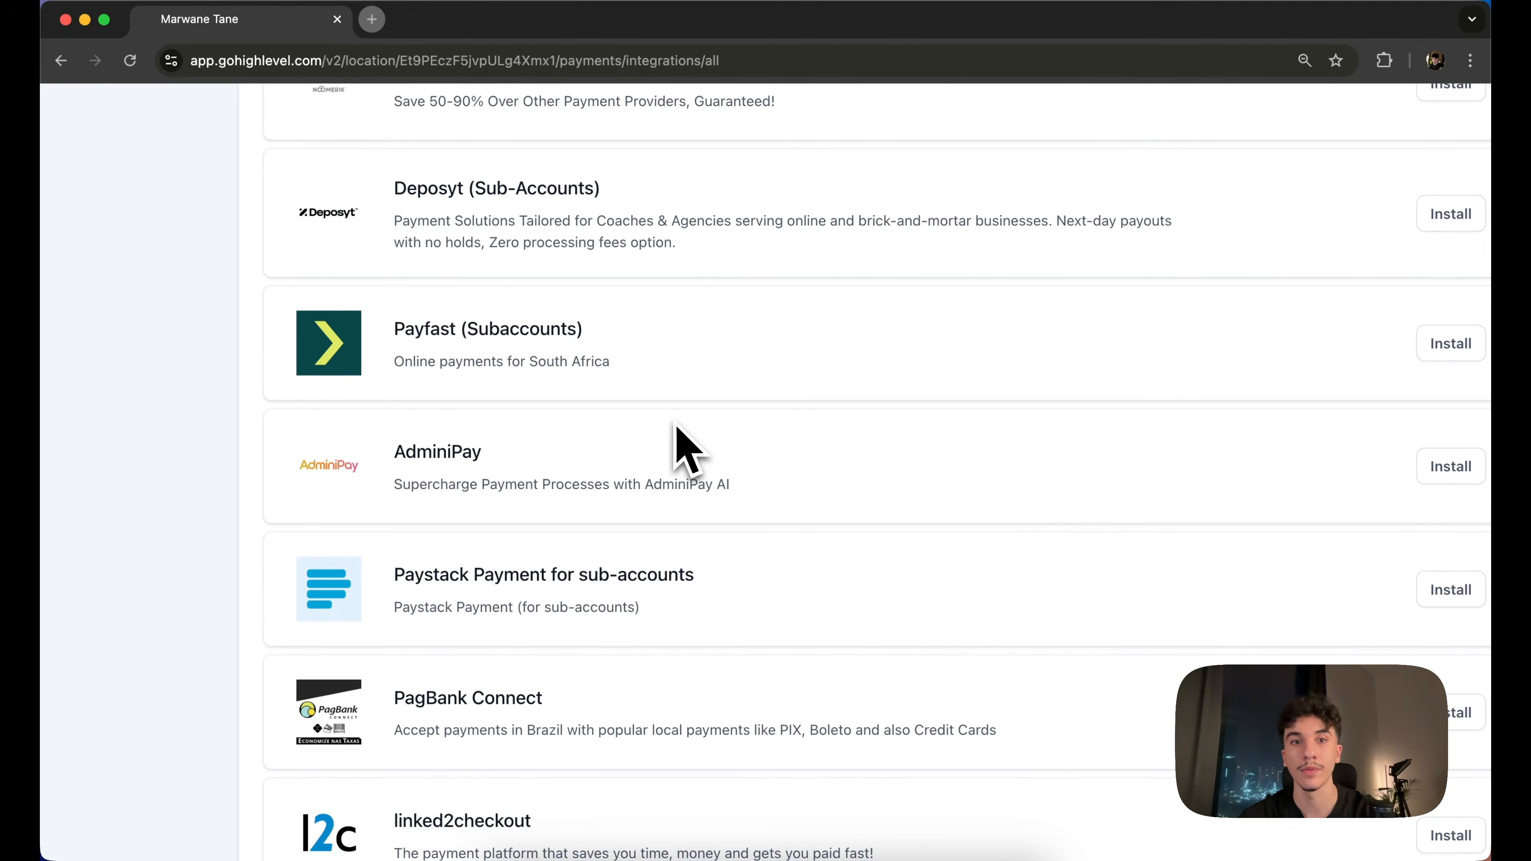
scroll(687, 449, down, 7)
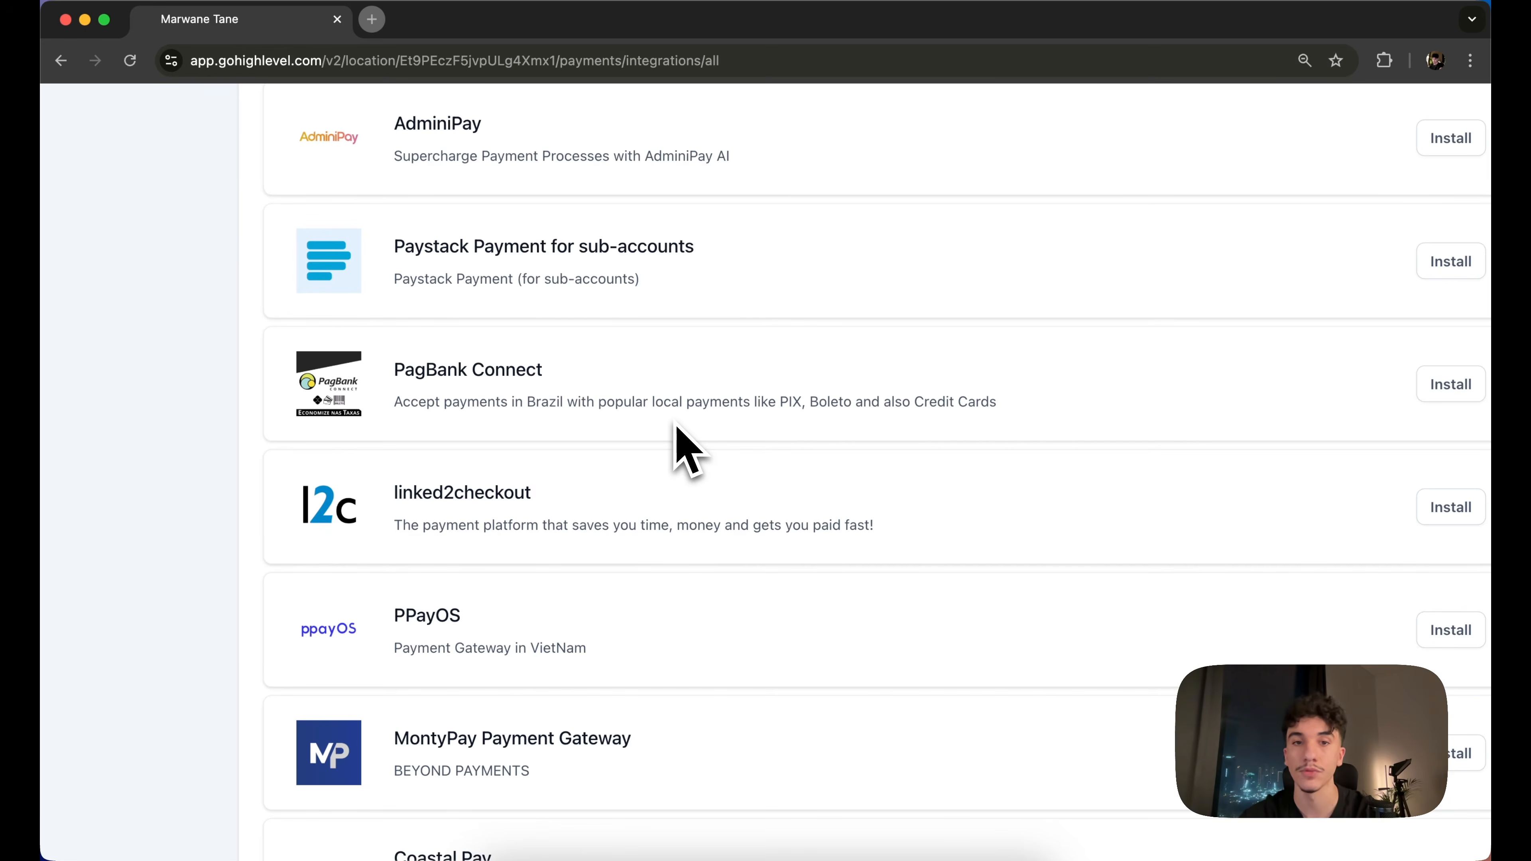
drag(395, 371, 611, 376)
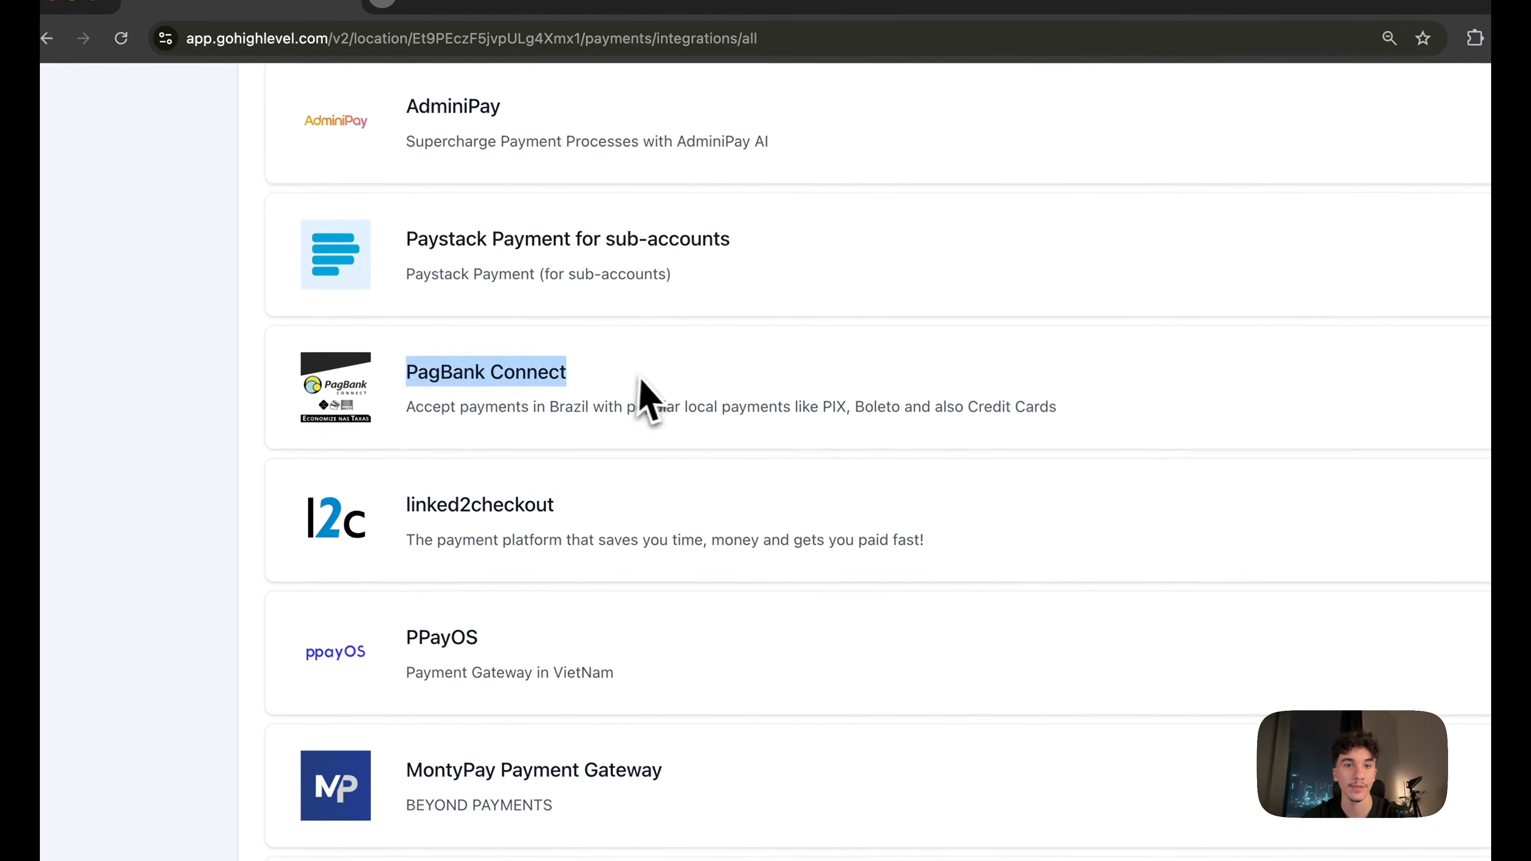
click(640, 379)
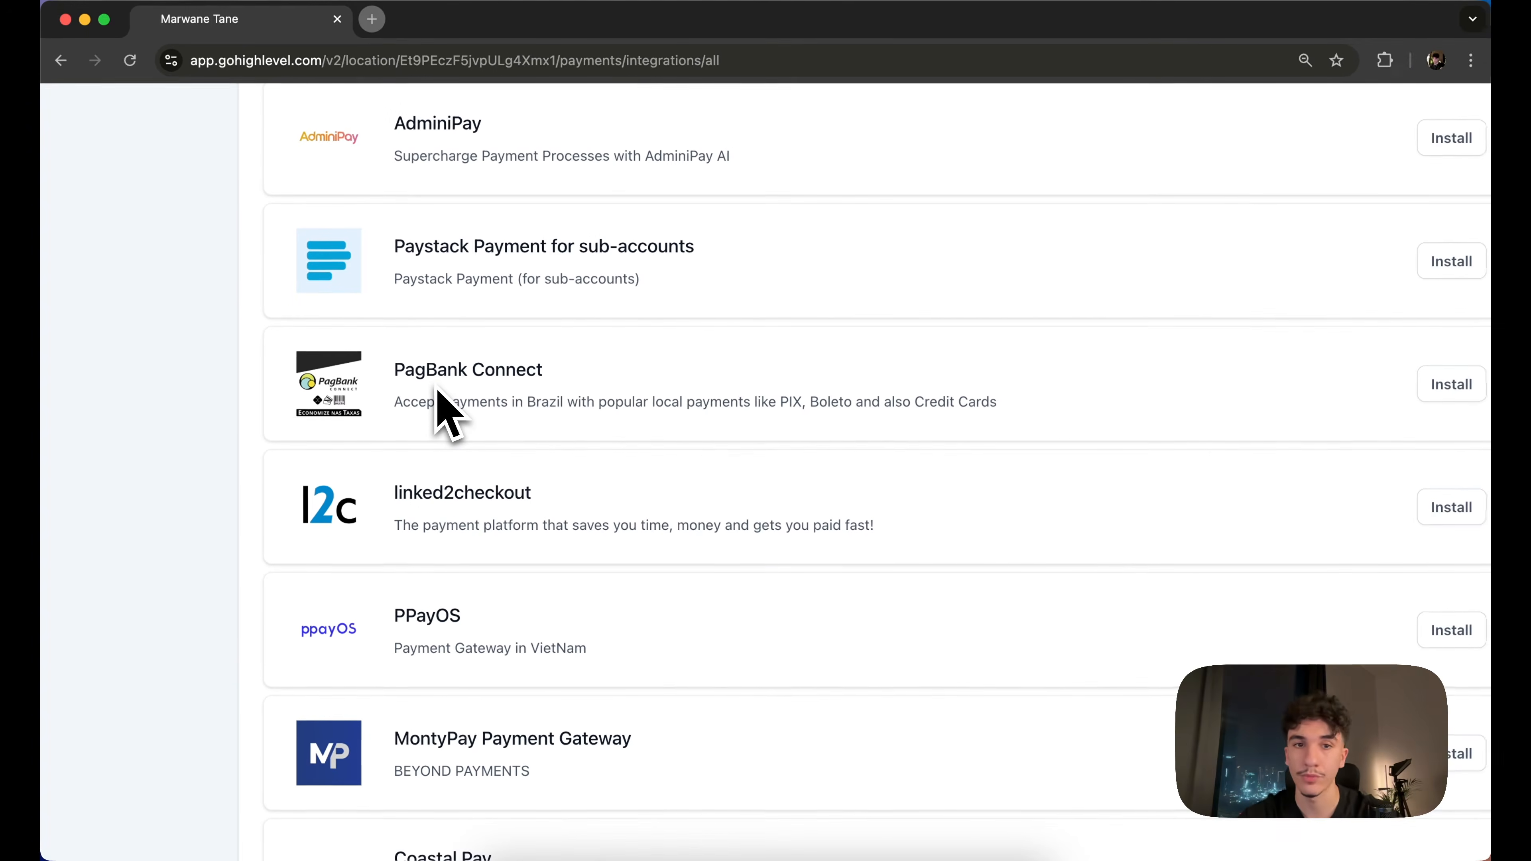
Look through the remaining payment integrations from PPayOS to Meps Jordan, including the PagoLocal entry for Latin America
scroll(438, 392, down, 5)
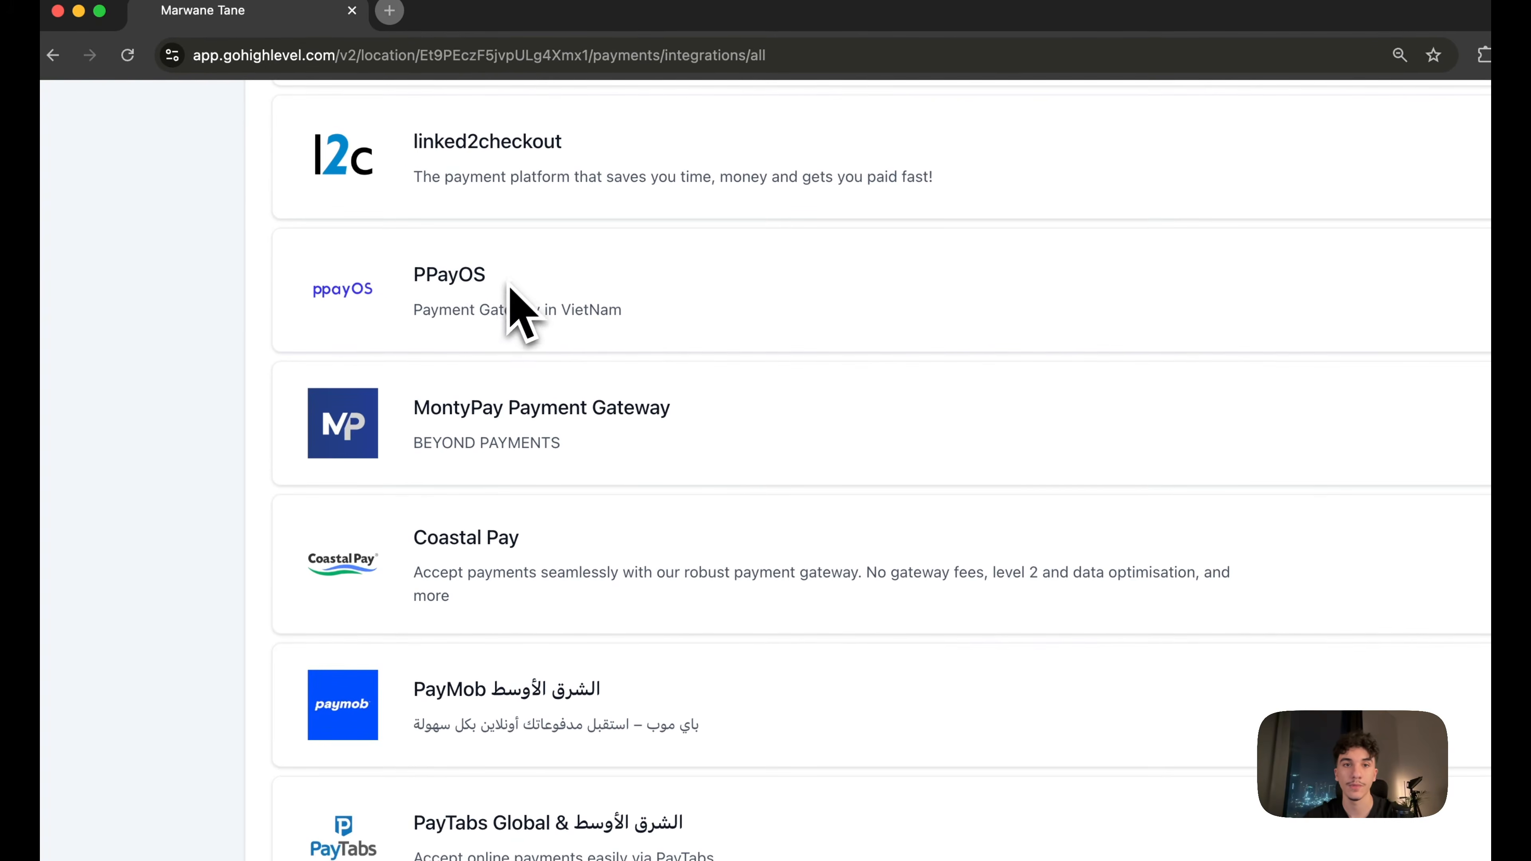
scroll(581, 308, down, 5)
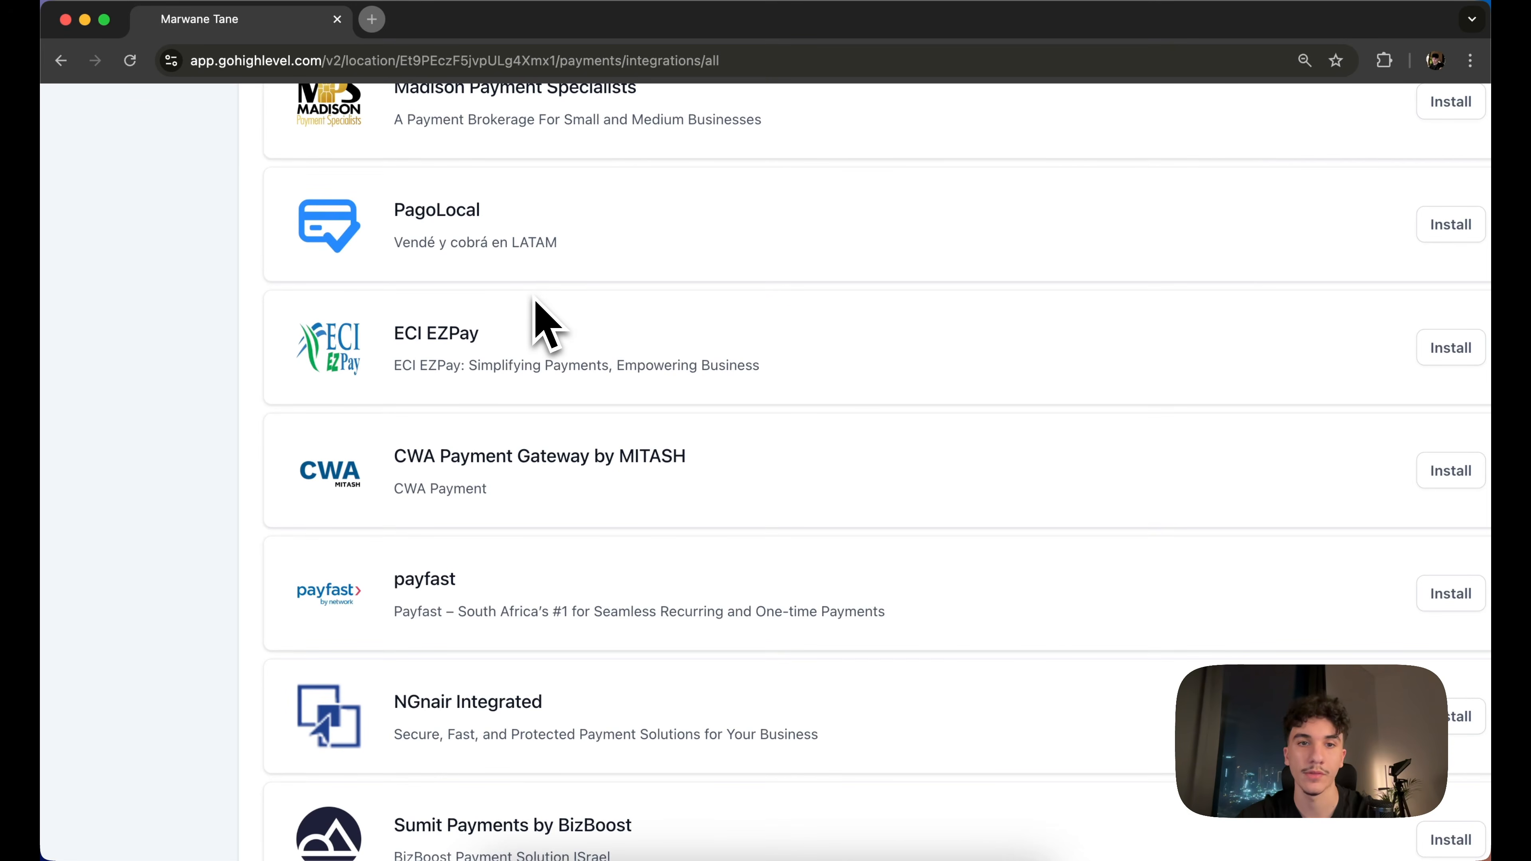
scroll(540, 320, up, 2)
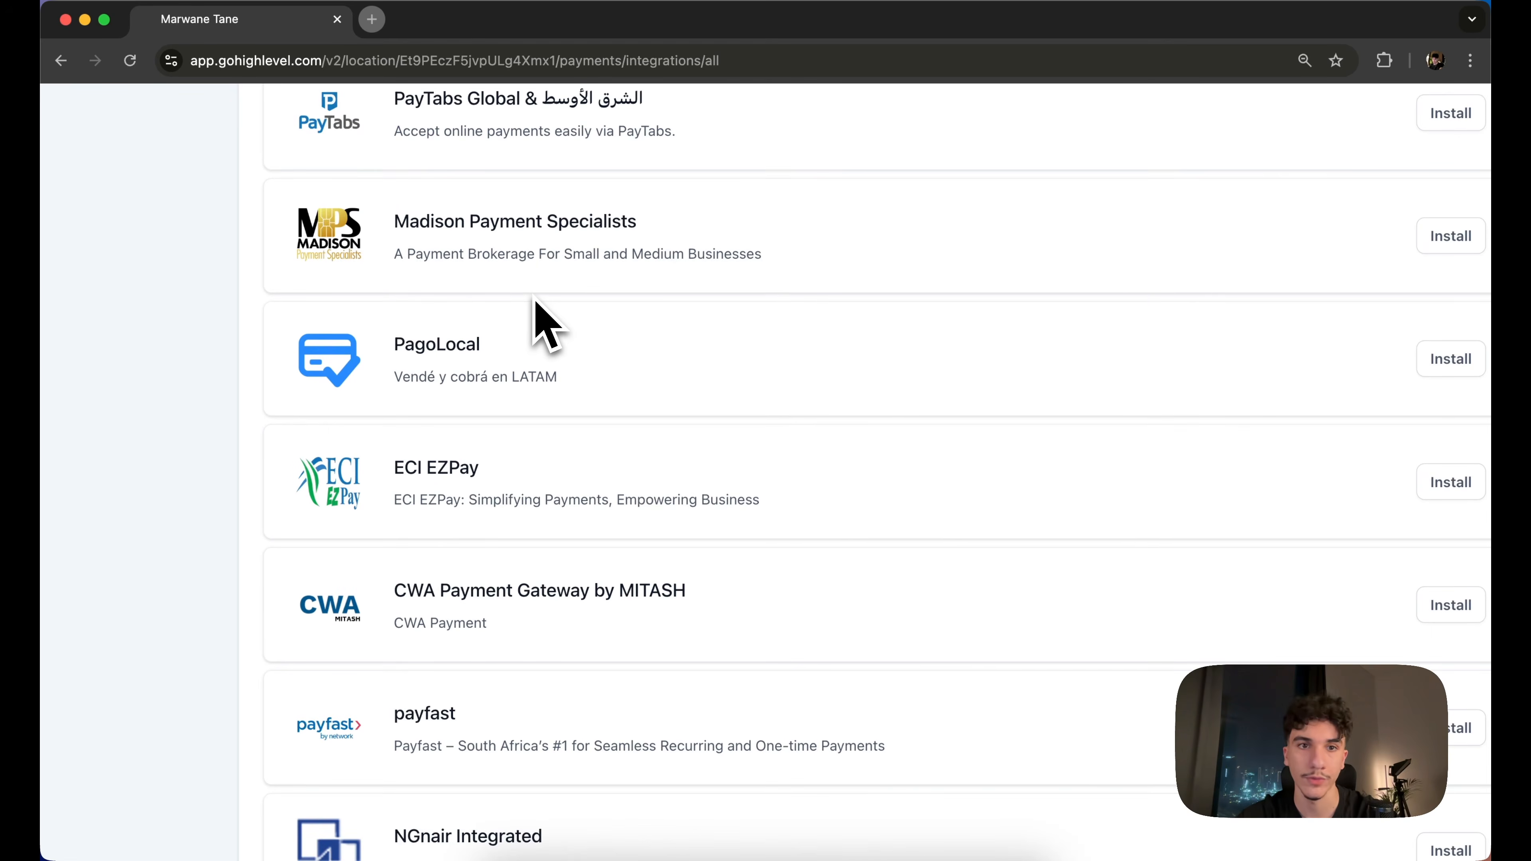
scroll(535, 300, up, 1)
drag(397, 405, 555, 439)
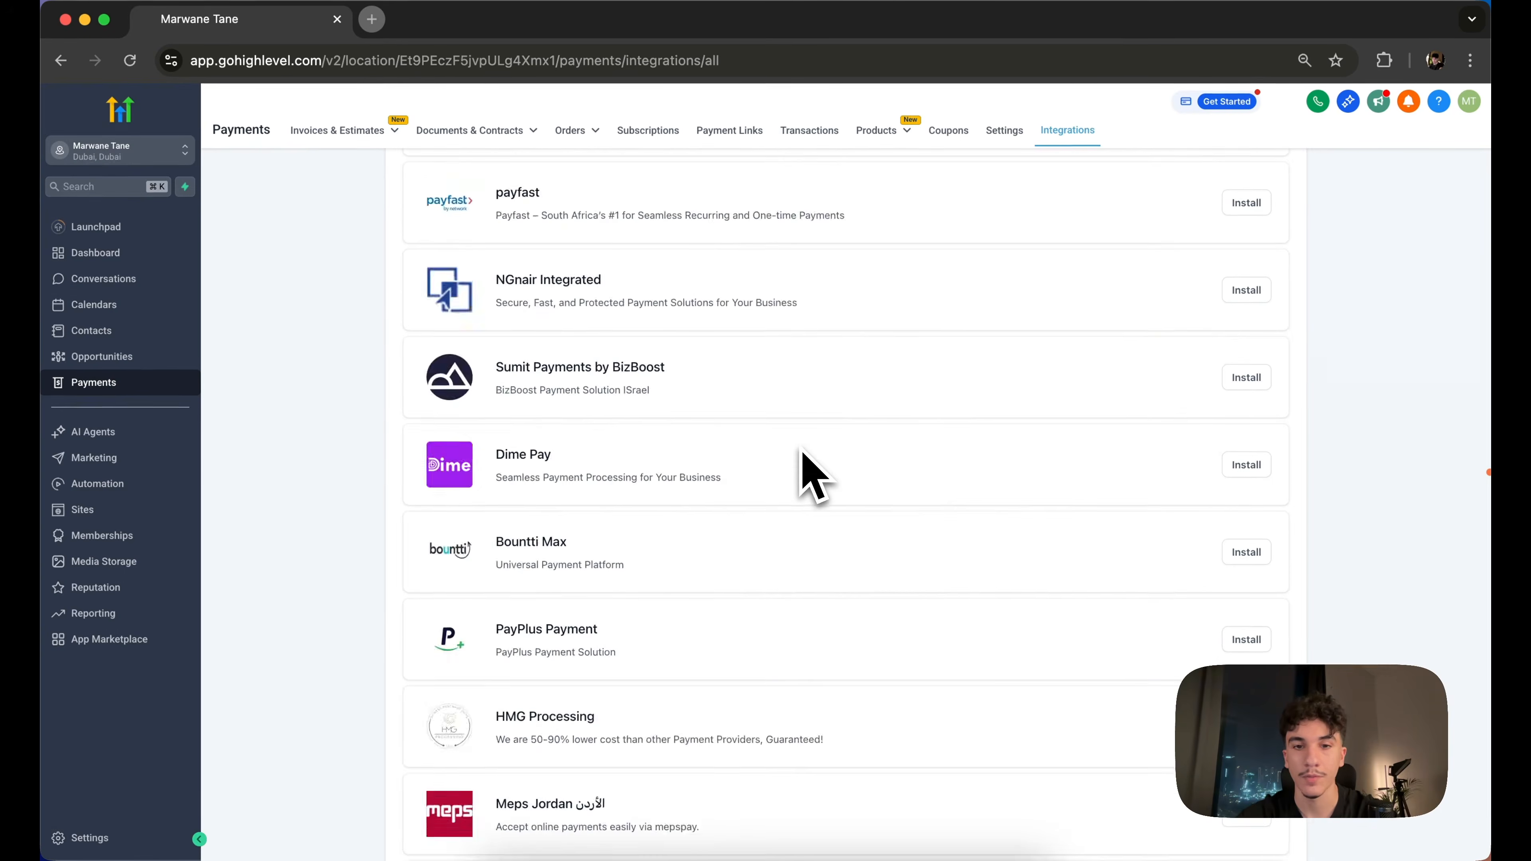
scroll(802, 454, down, 3)
scroll(802, 453, up, 8)
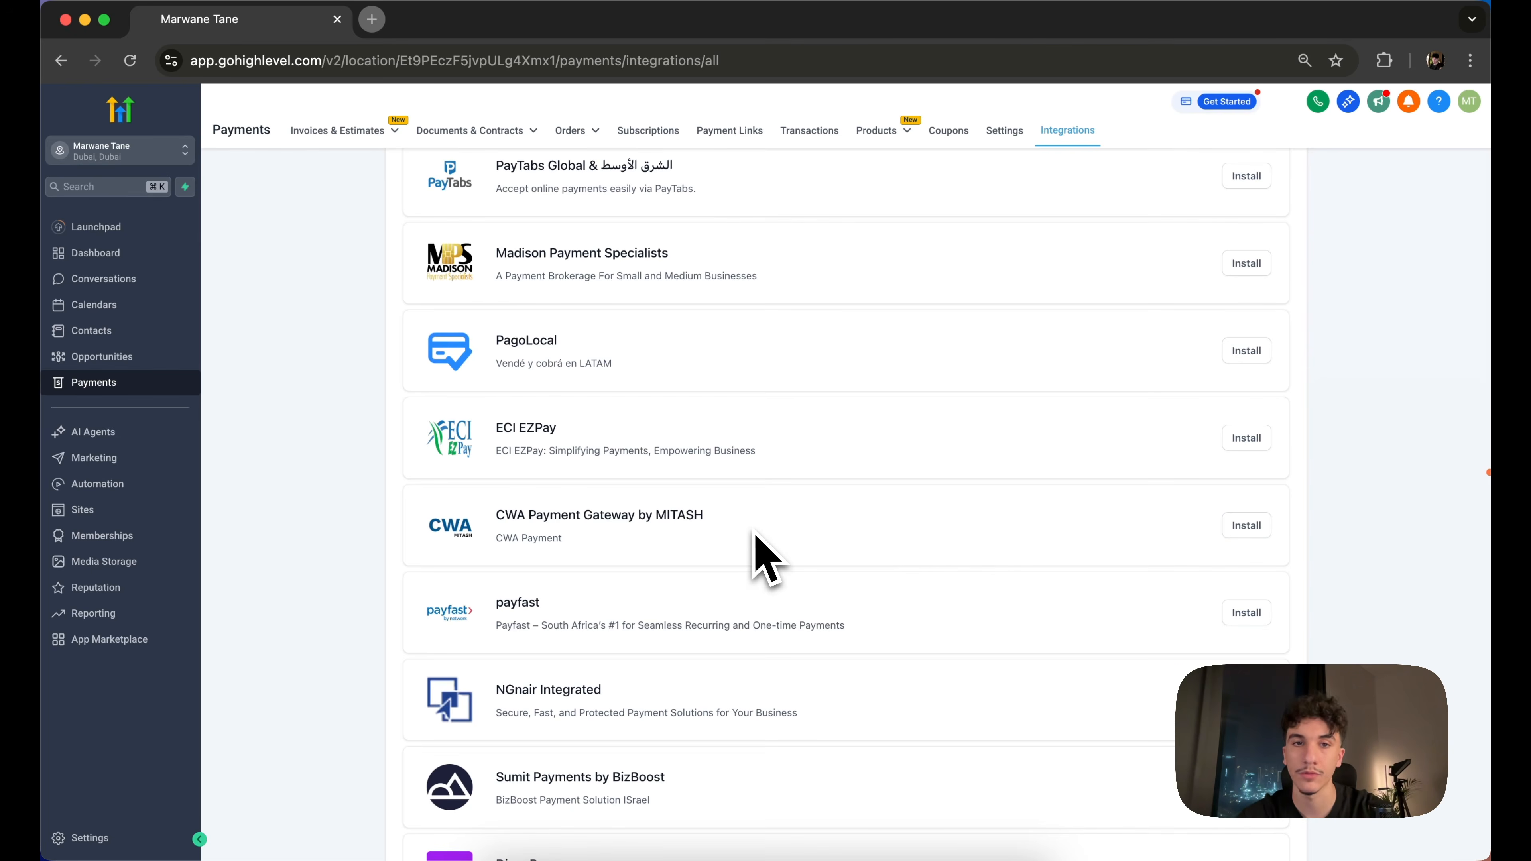
scroll(756, 537, up, 15)
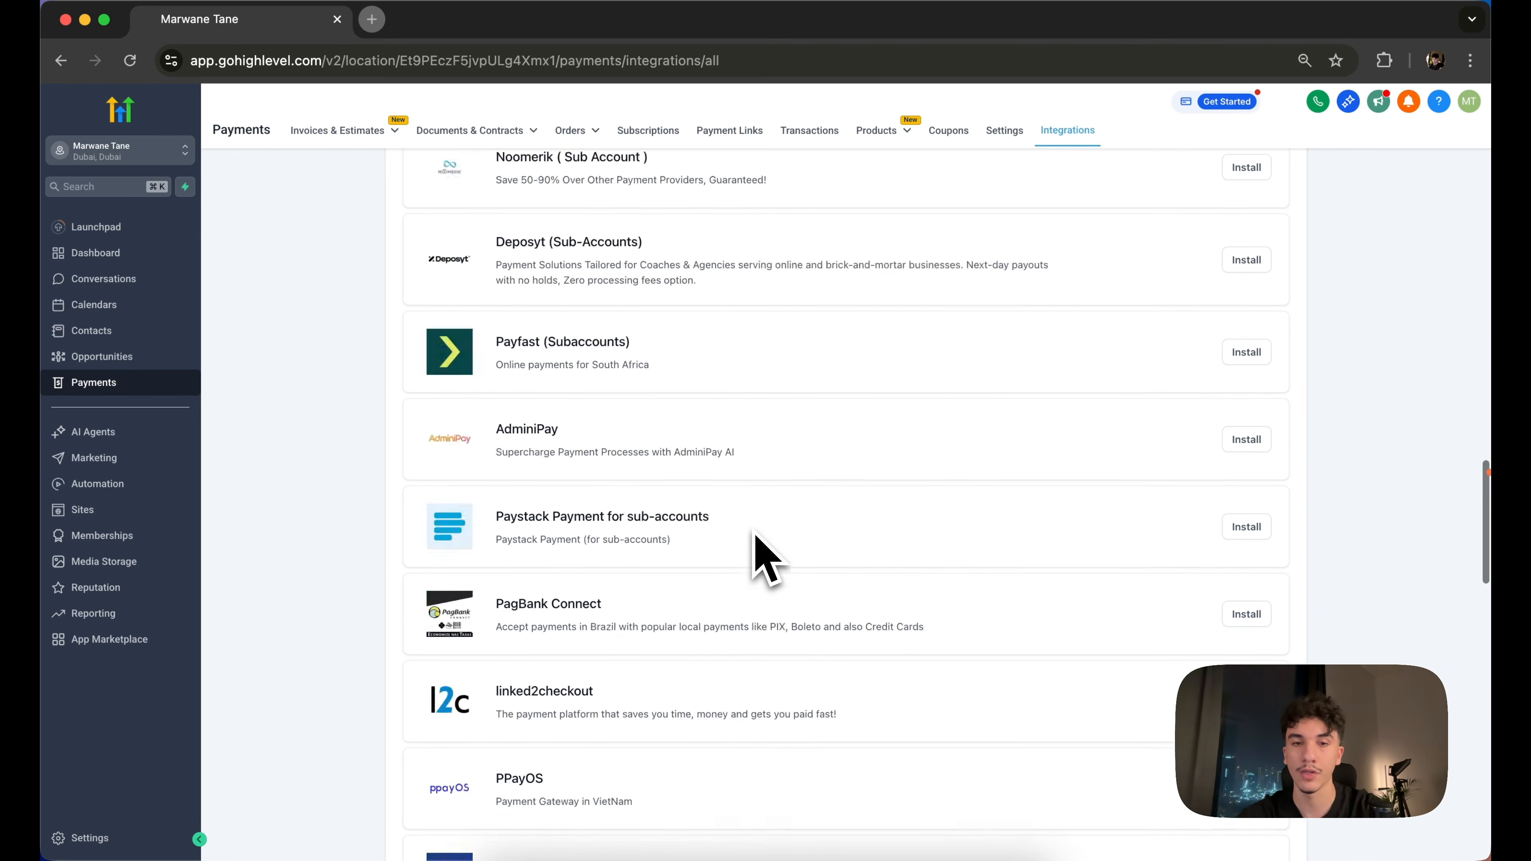
scroll(761, 558, up, 20)
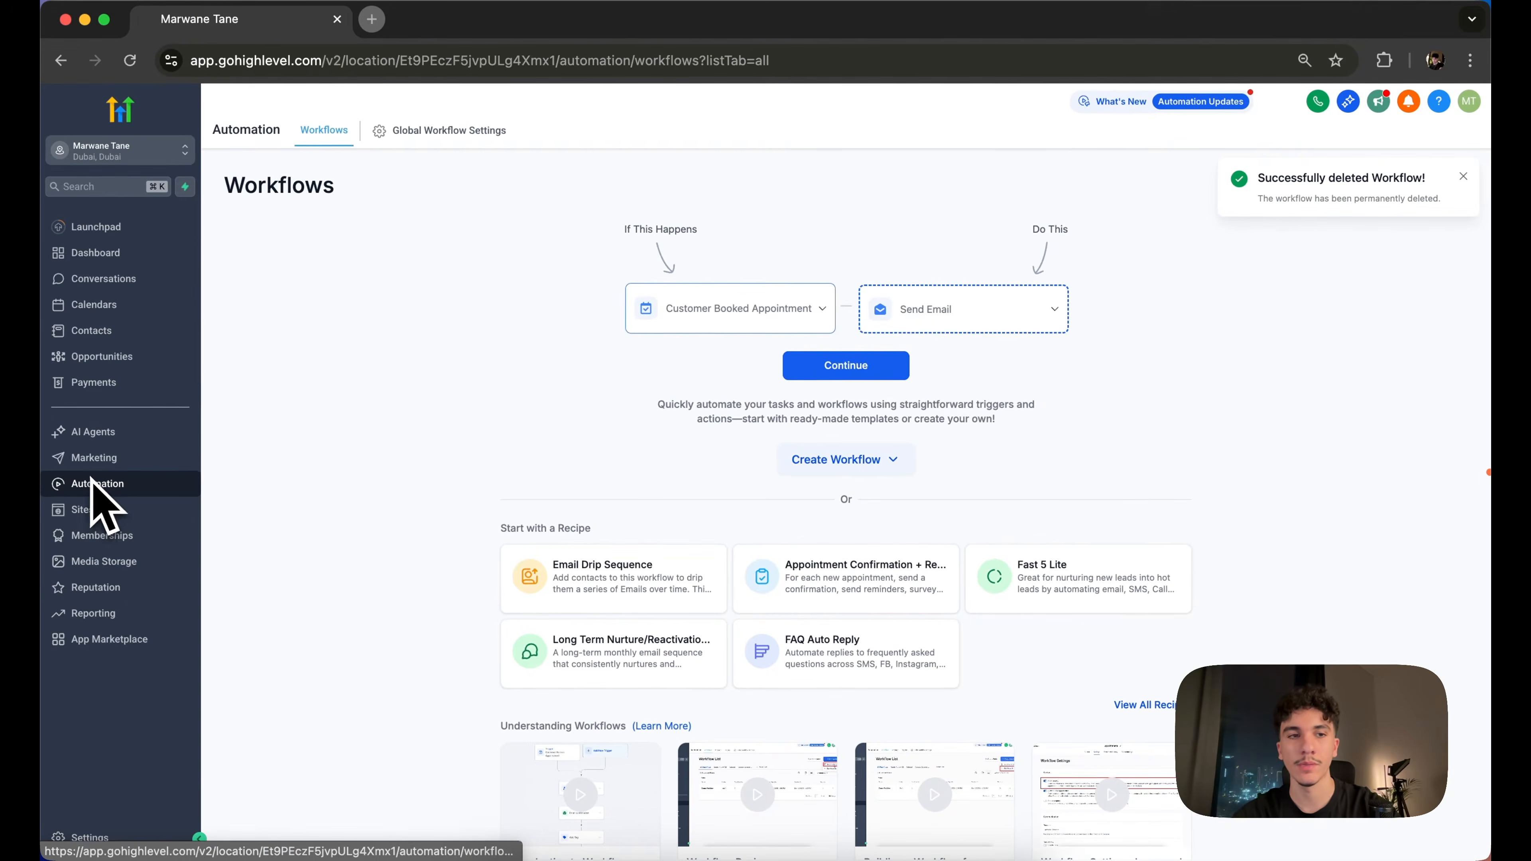
Open the workflow template library in Automation and browse the available recipes
click(892, 462)
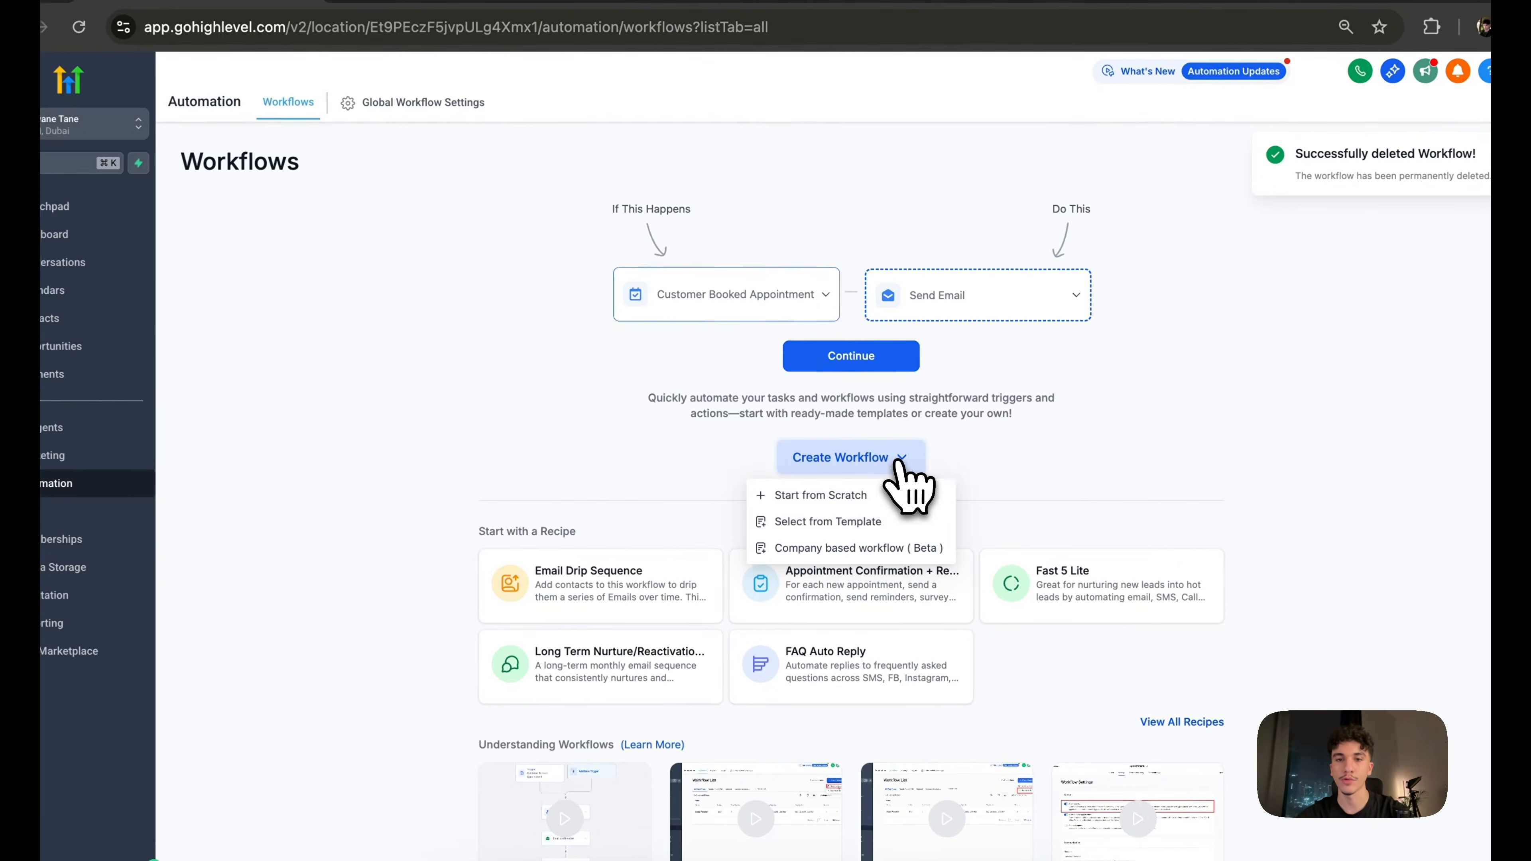
click(843, 521)
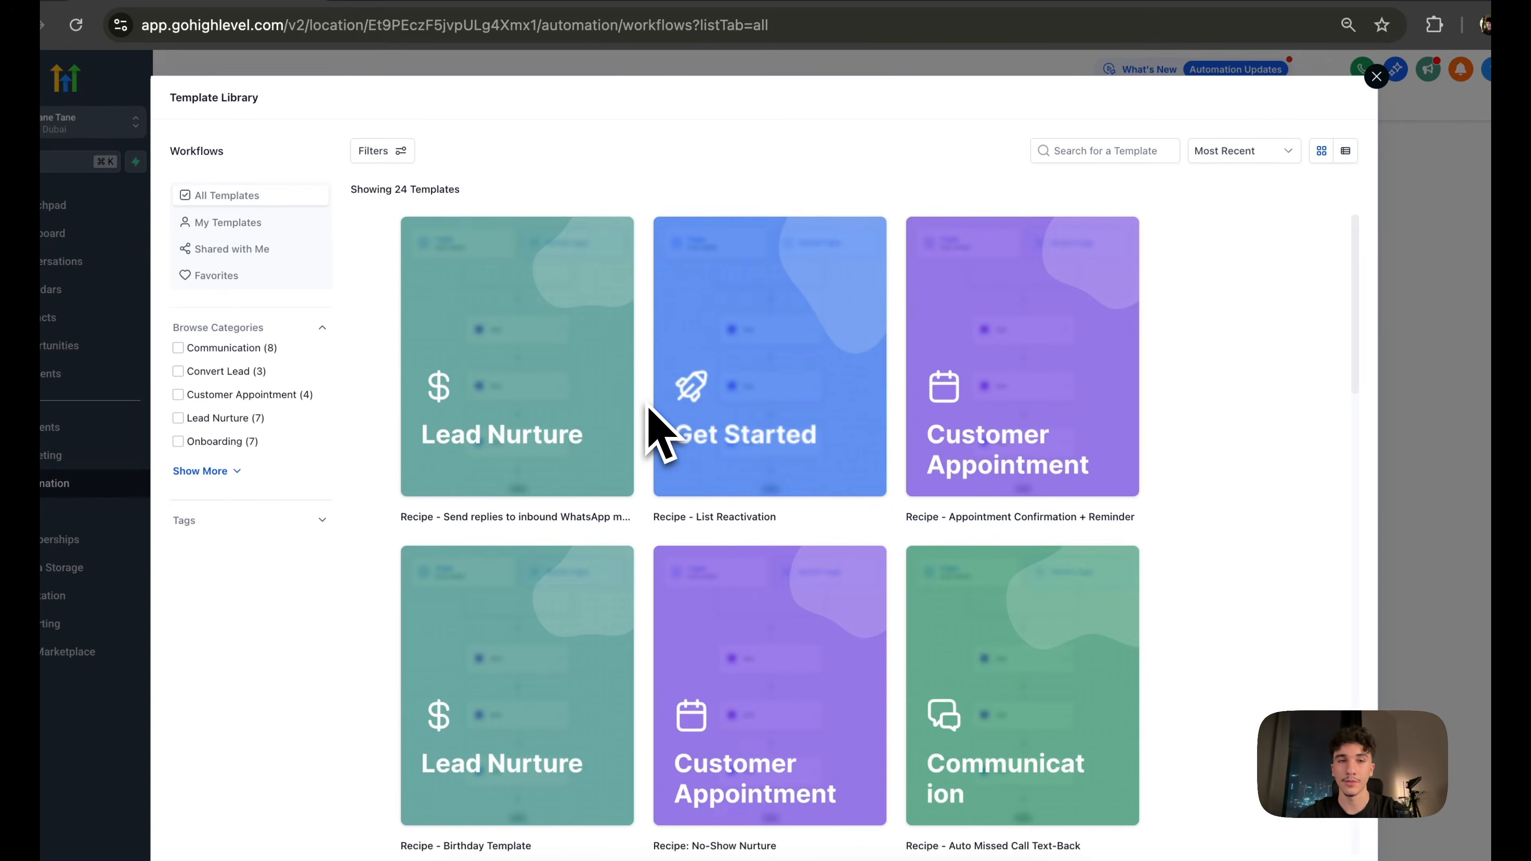
scroll(650, 411, down, 5)
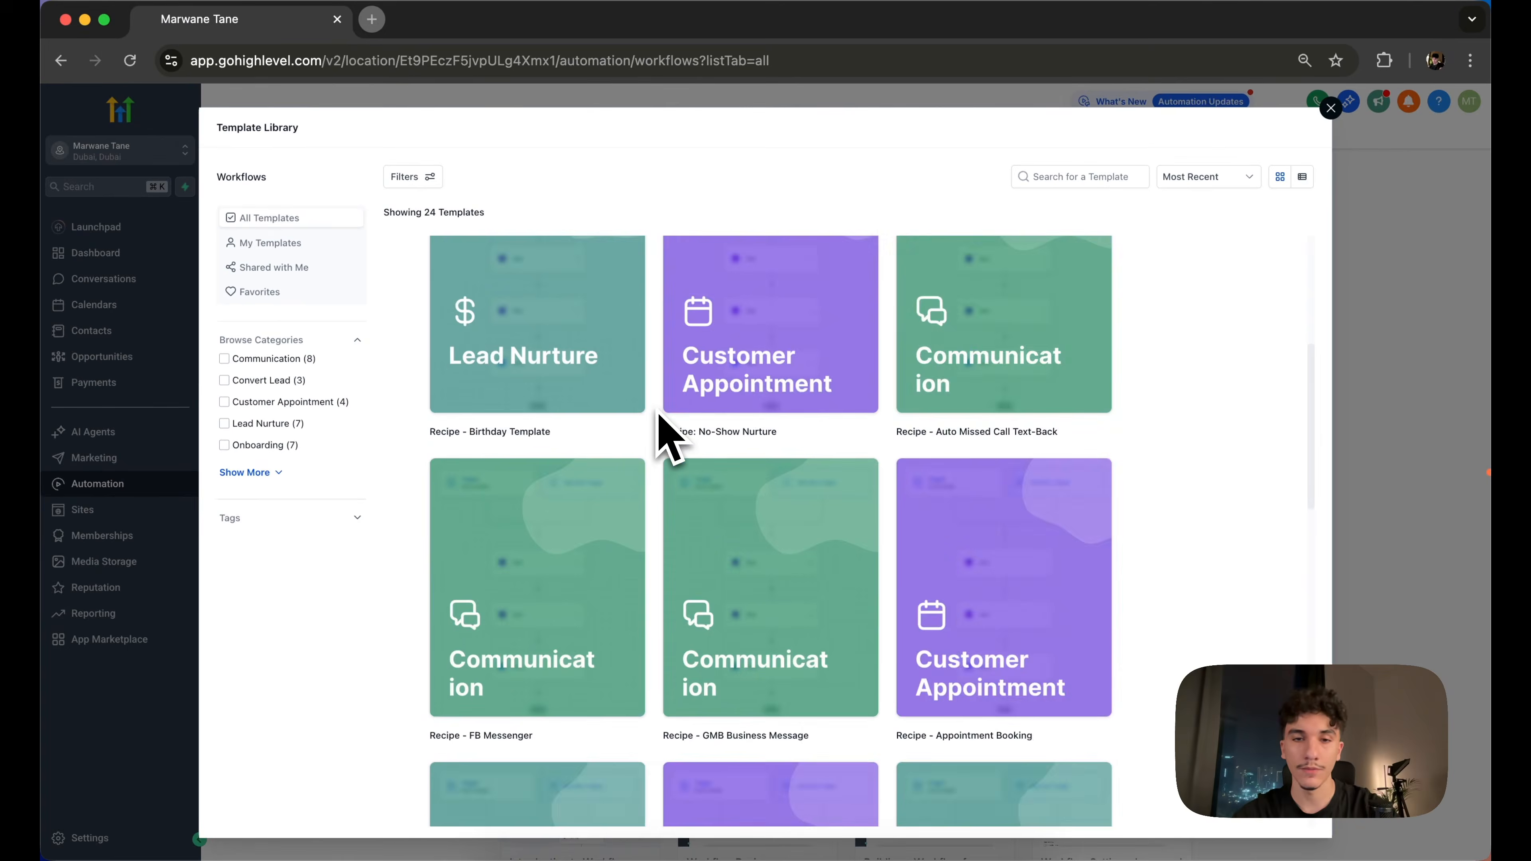
scroll(660, 422, down, 5)
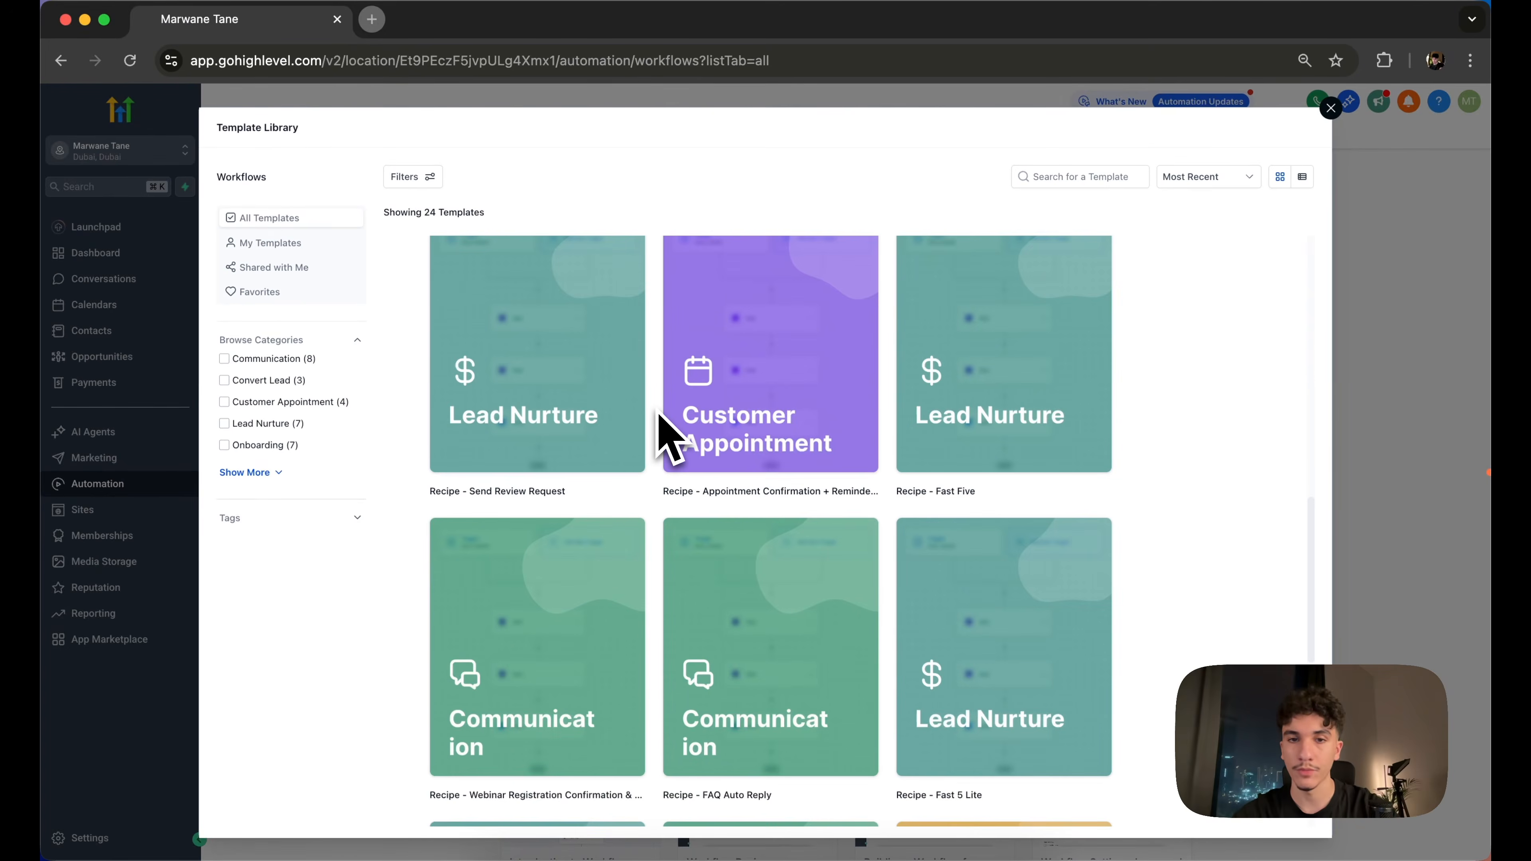
scroll(659, 422, down, 5)
scroll(667, 439, up, 5)
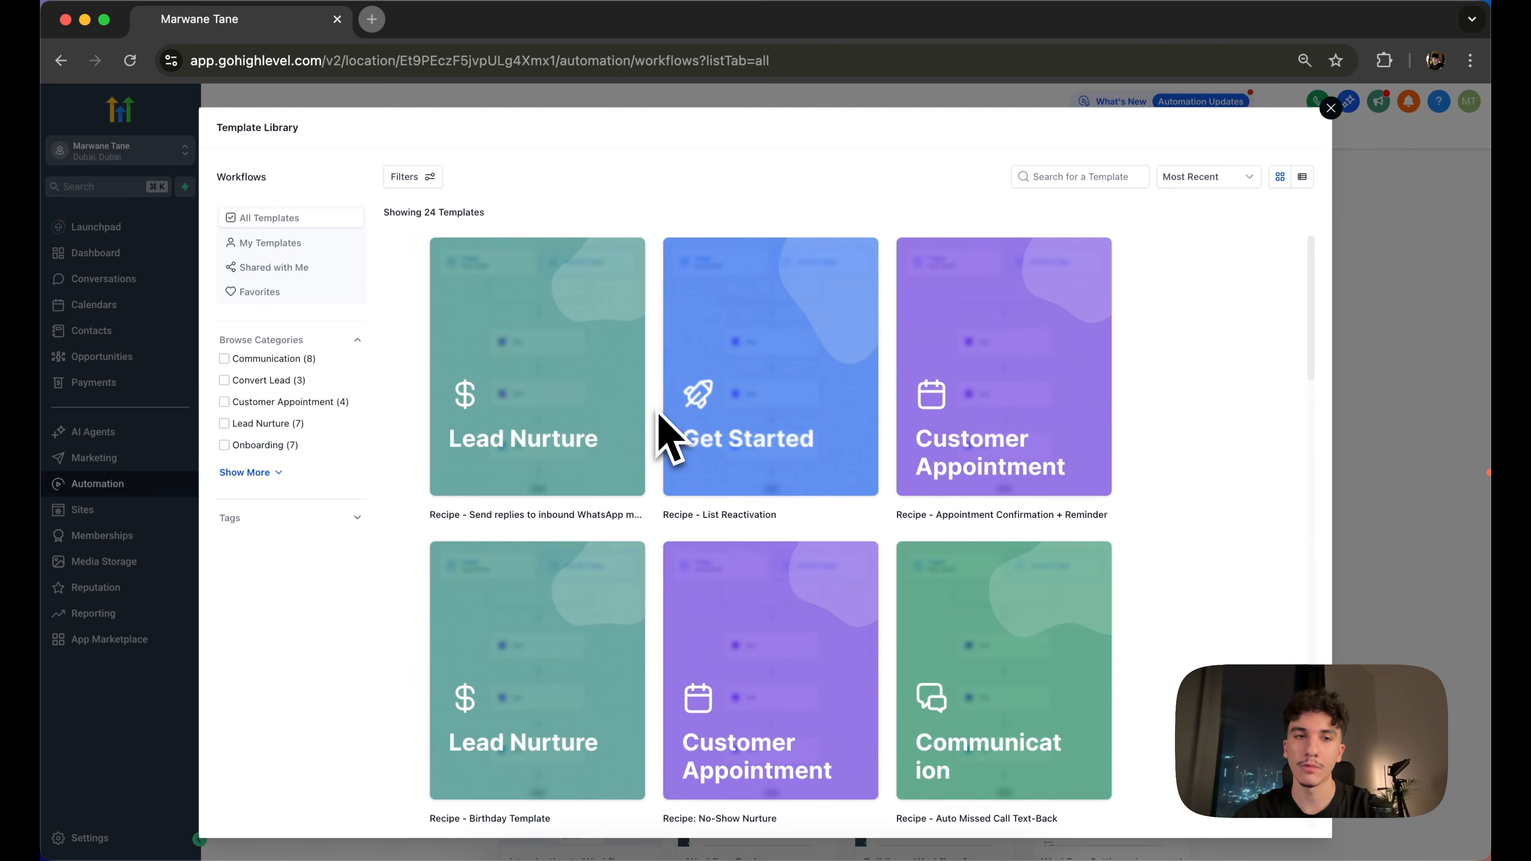
scroll(668, 438, down, 10)
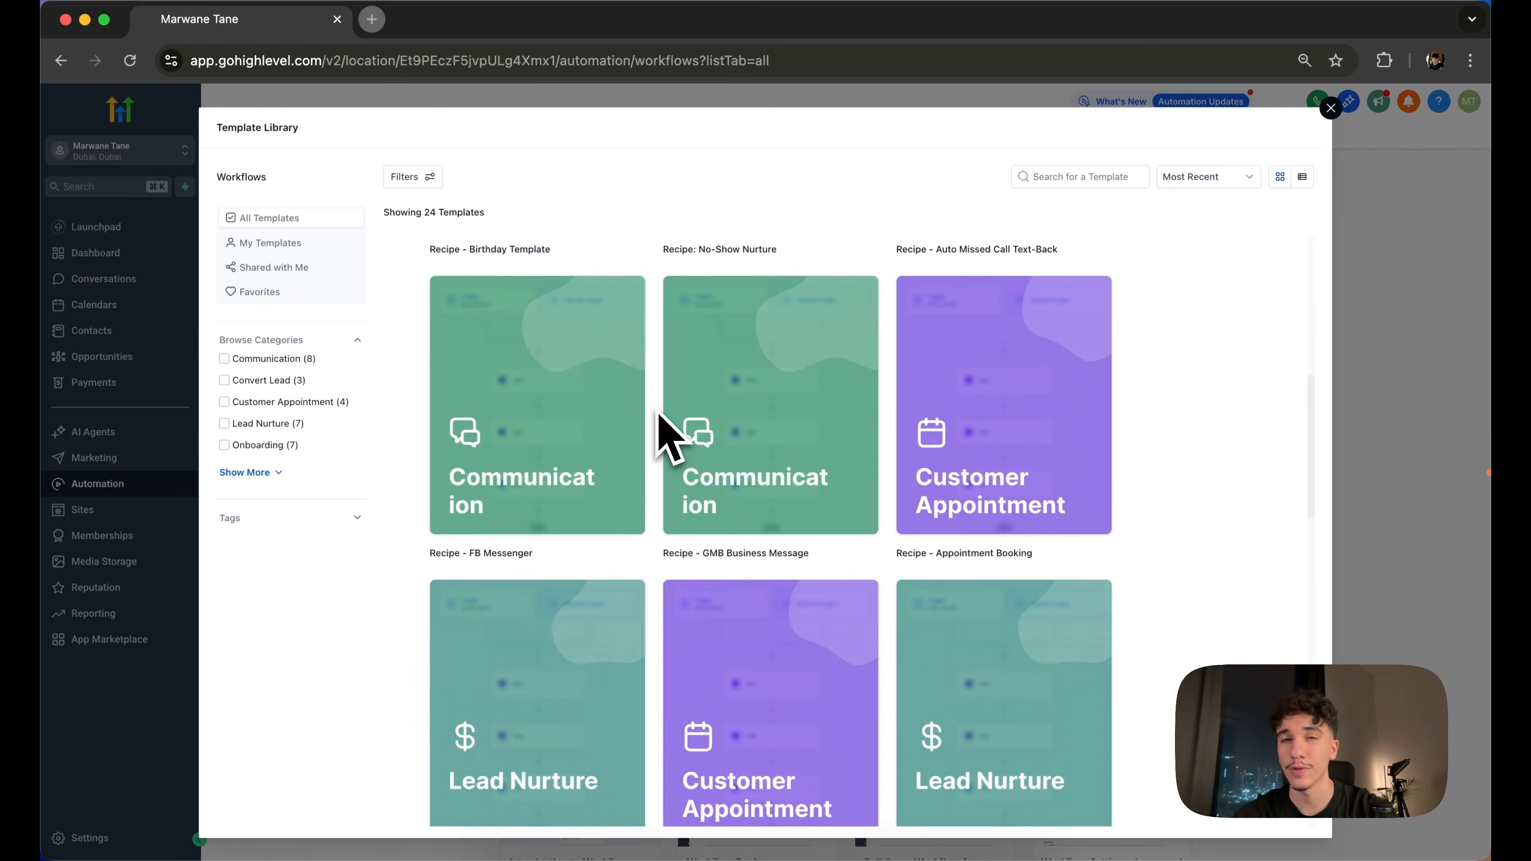
scroll(668, 438, down, 5)
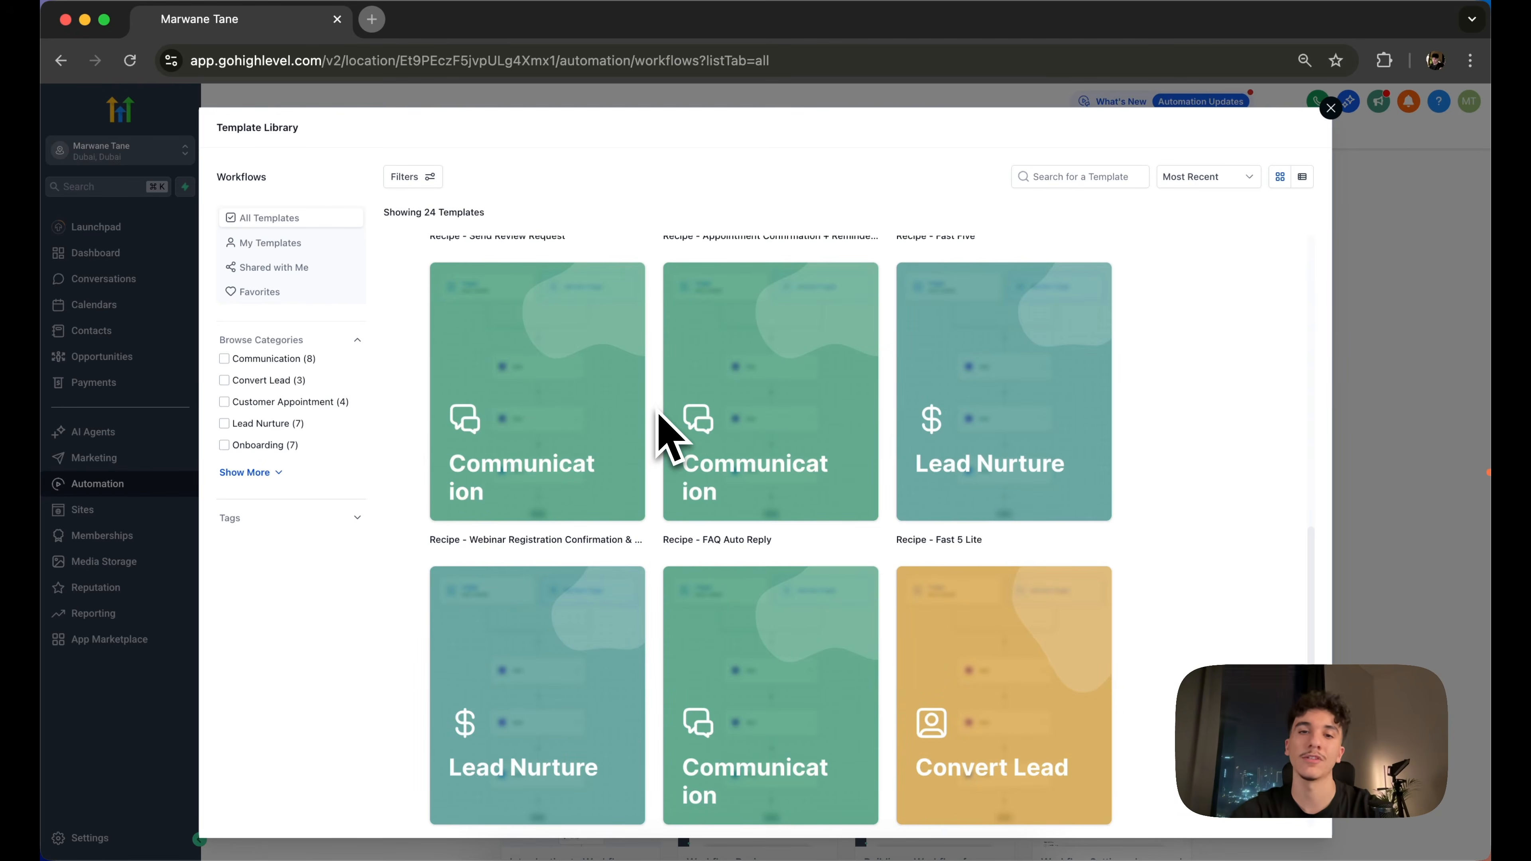
scroll(668, 438, down, 5)
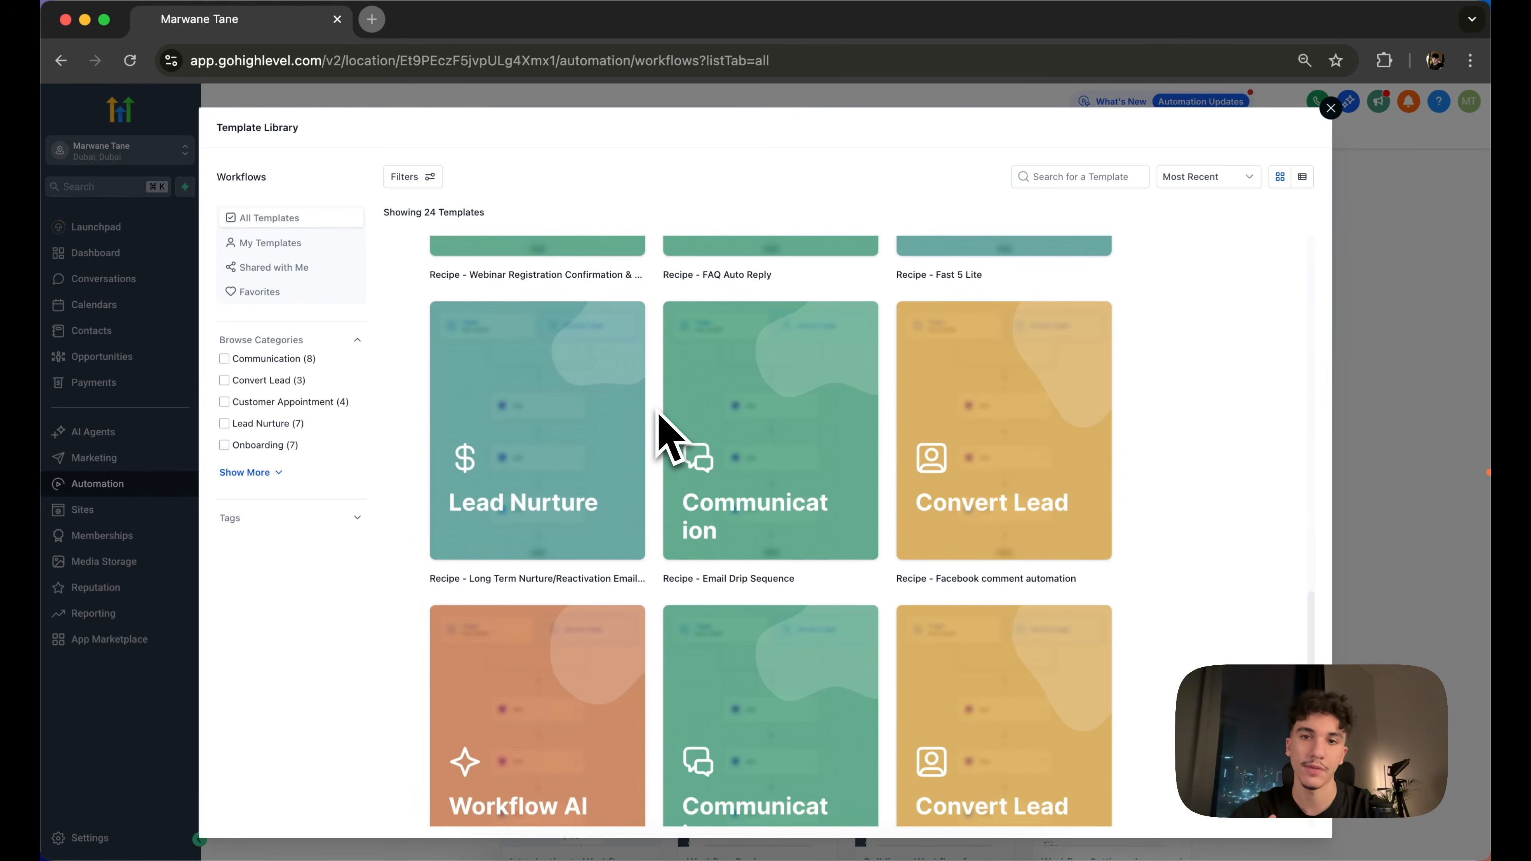
scroll(668, 438, up, 20)
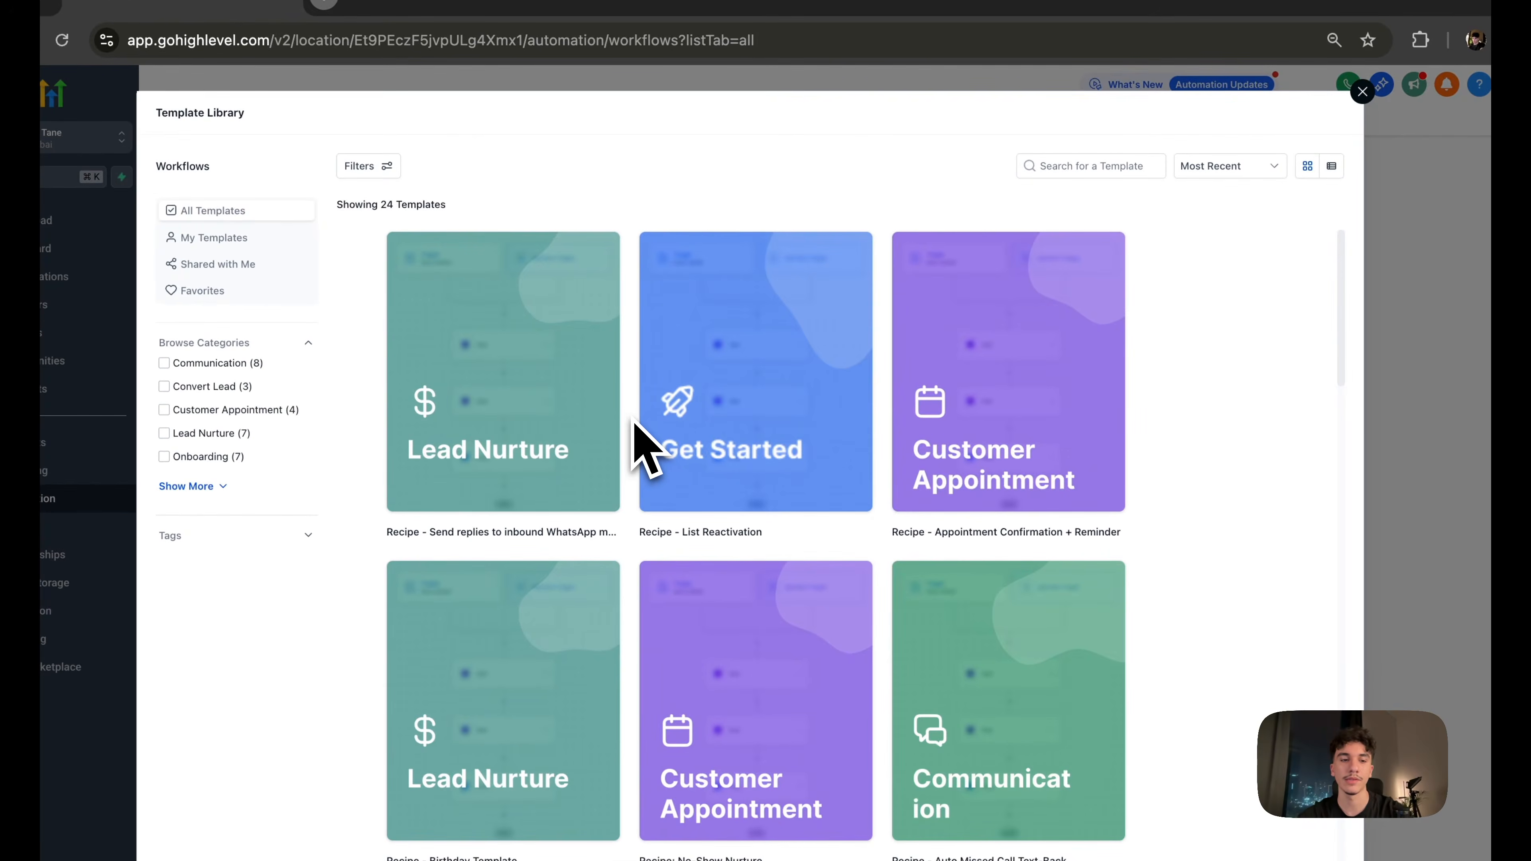
Preview the Appointment Confirmation + Reminder recipe and choose it as the template for a new workflow
mouse_move(1025, 490)
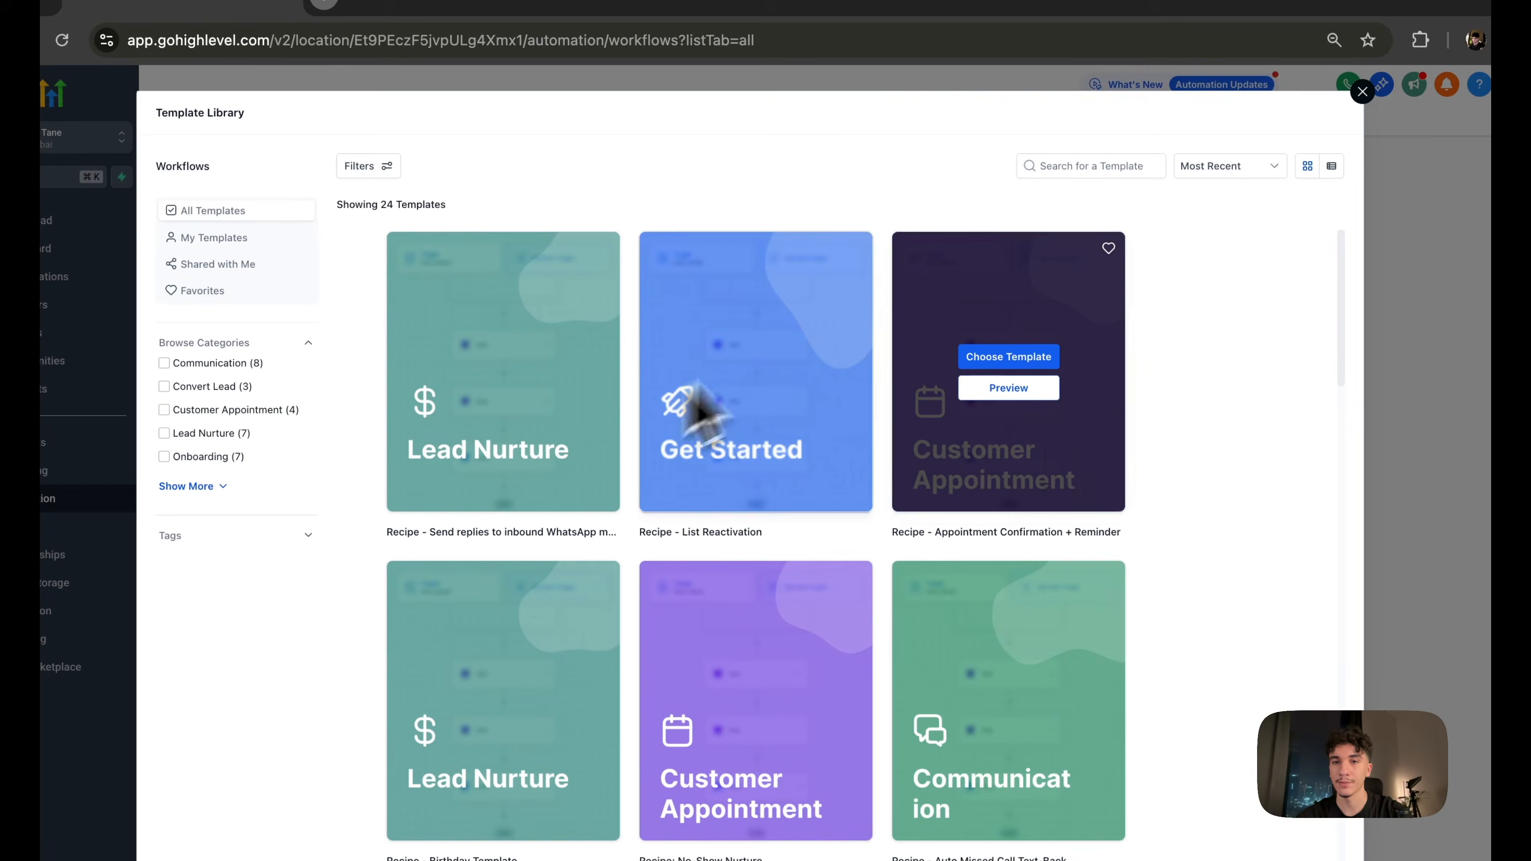
click(1006, 506)
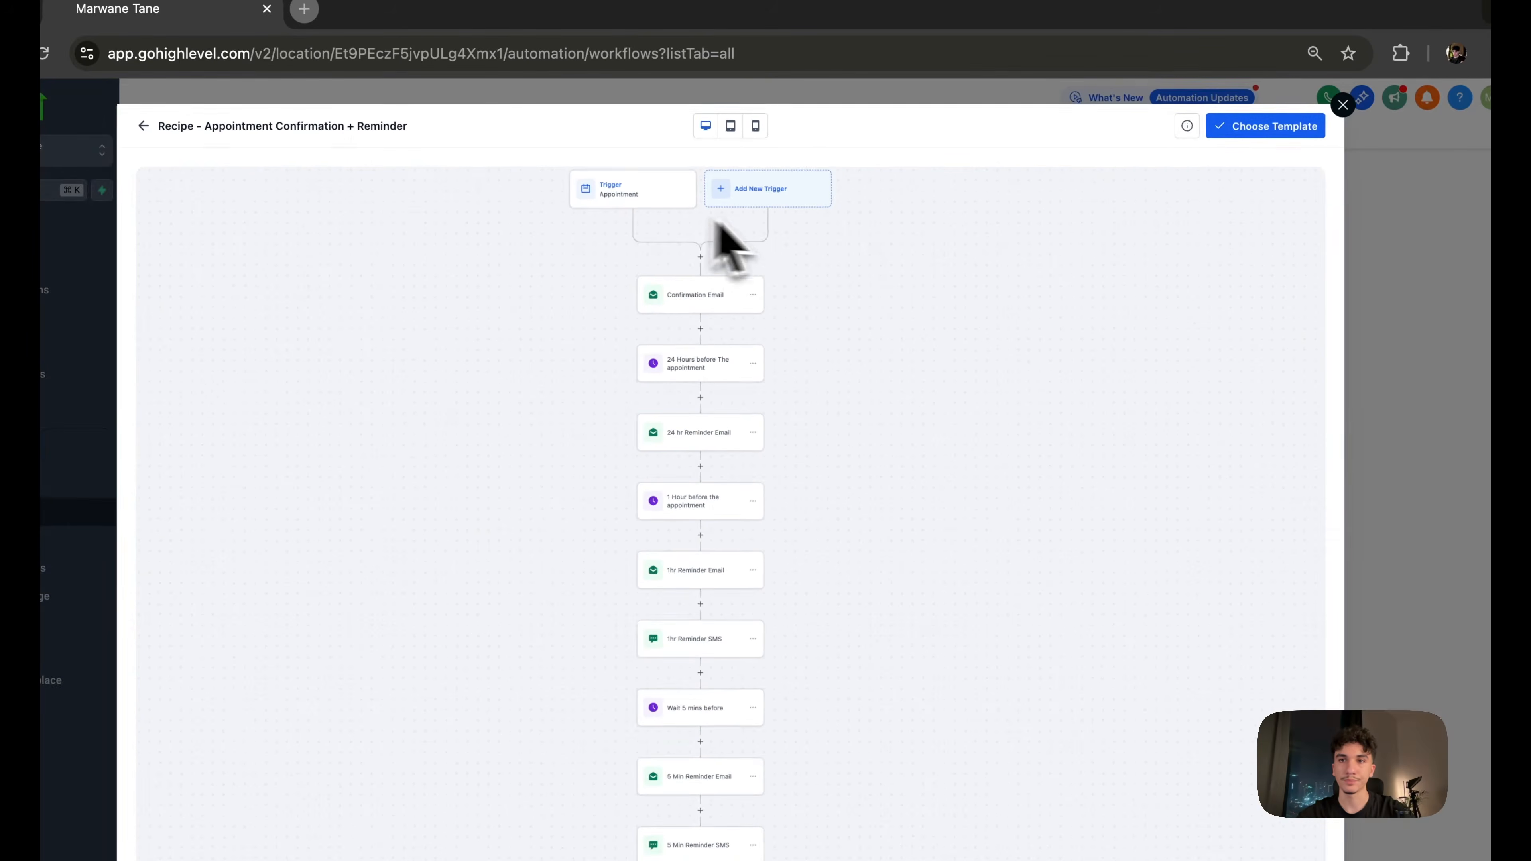
click(1241, 125)
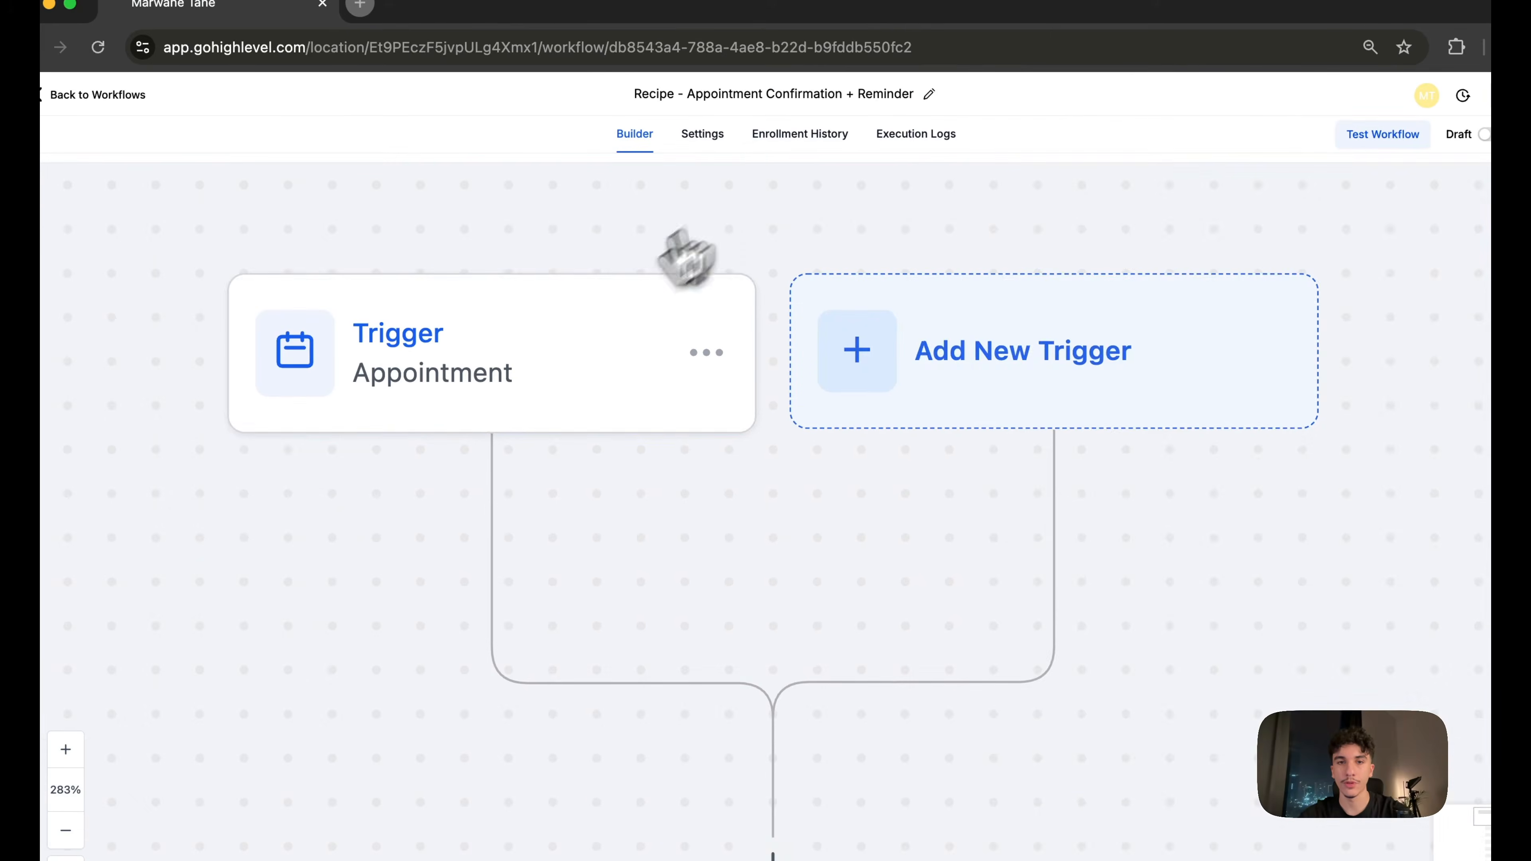
Examine the Appointment trigger's type and filters, and close its settings without saving
click(565, 317)
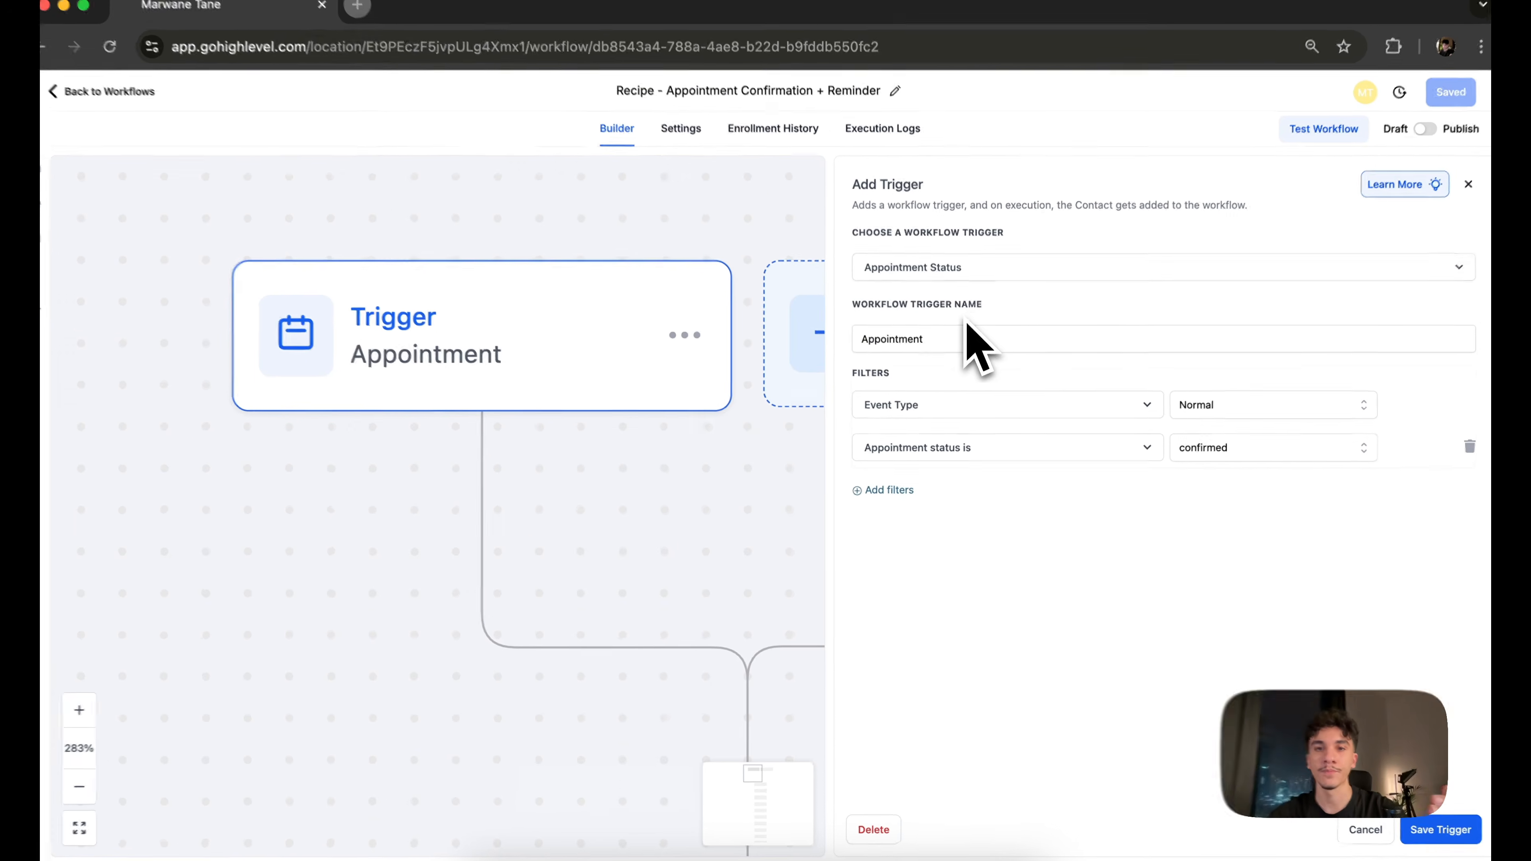
scroll(743, 471, down, 10)
scroll(712, 505, up, 10)
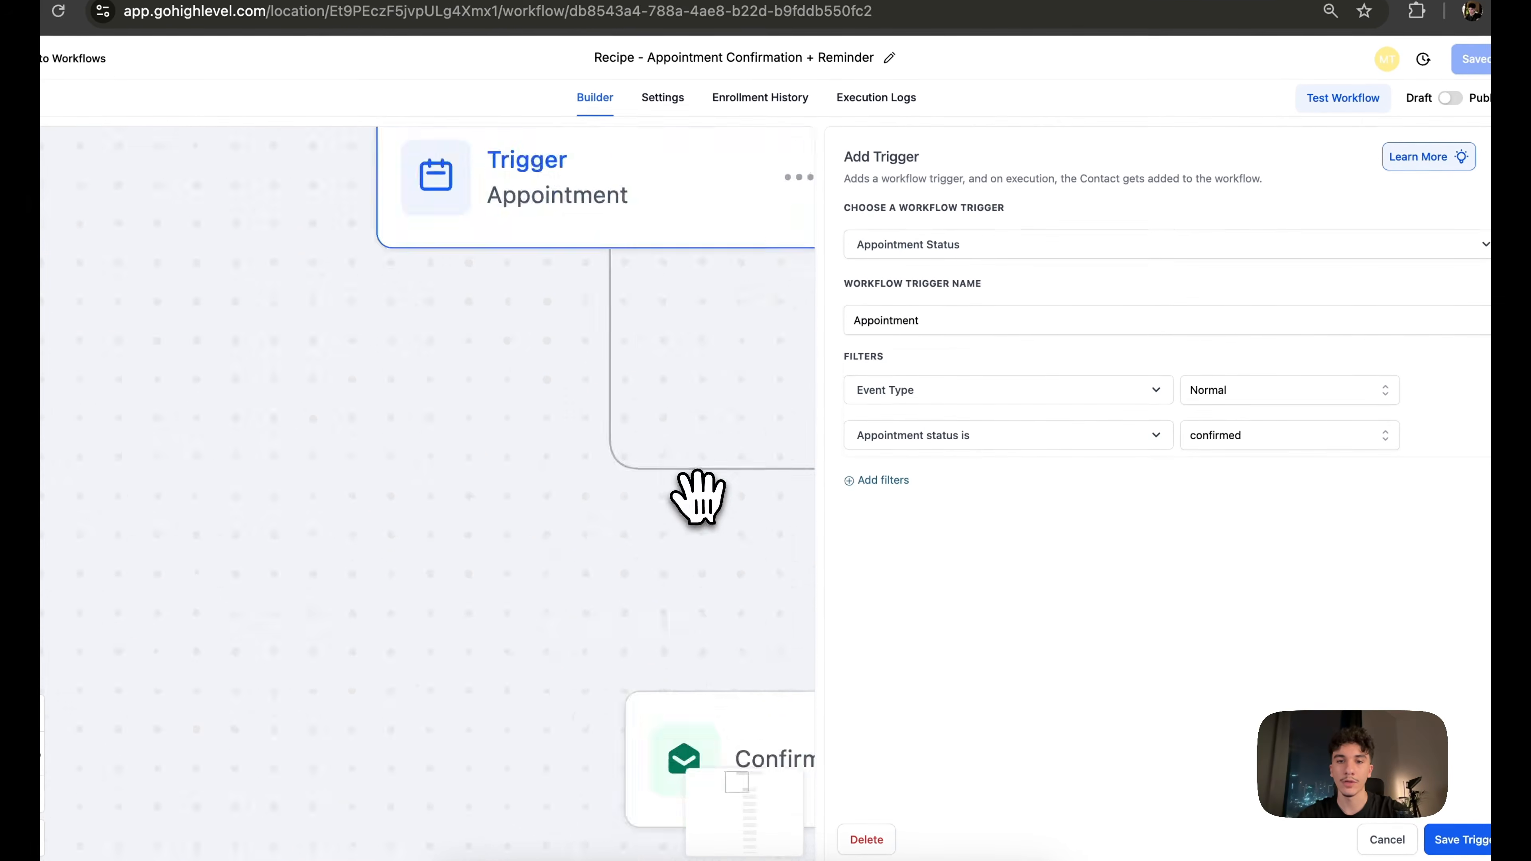
drag(717, 522, 556, 507)
scroll(506, 481, down, 10)
click(1382, 839)
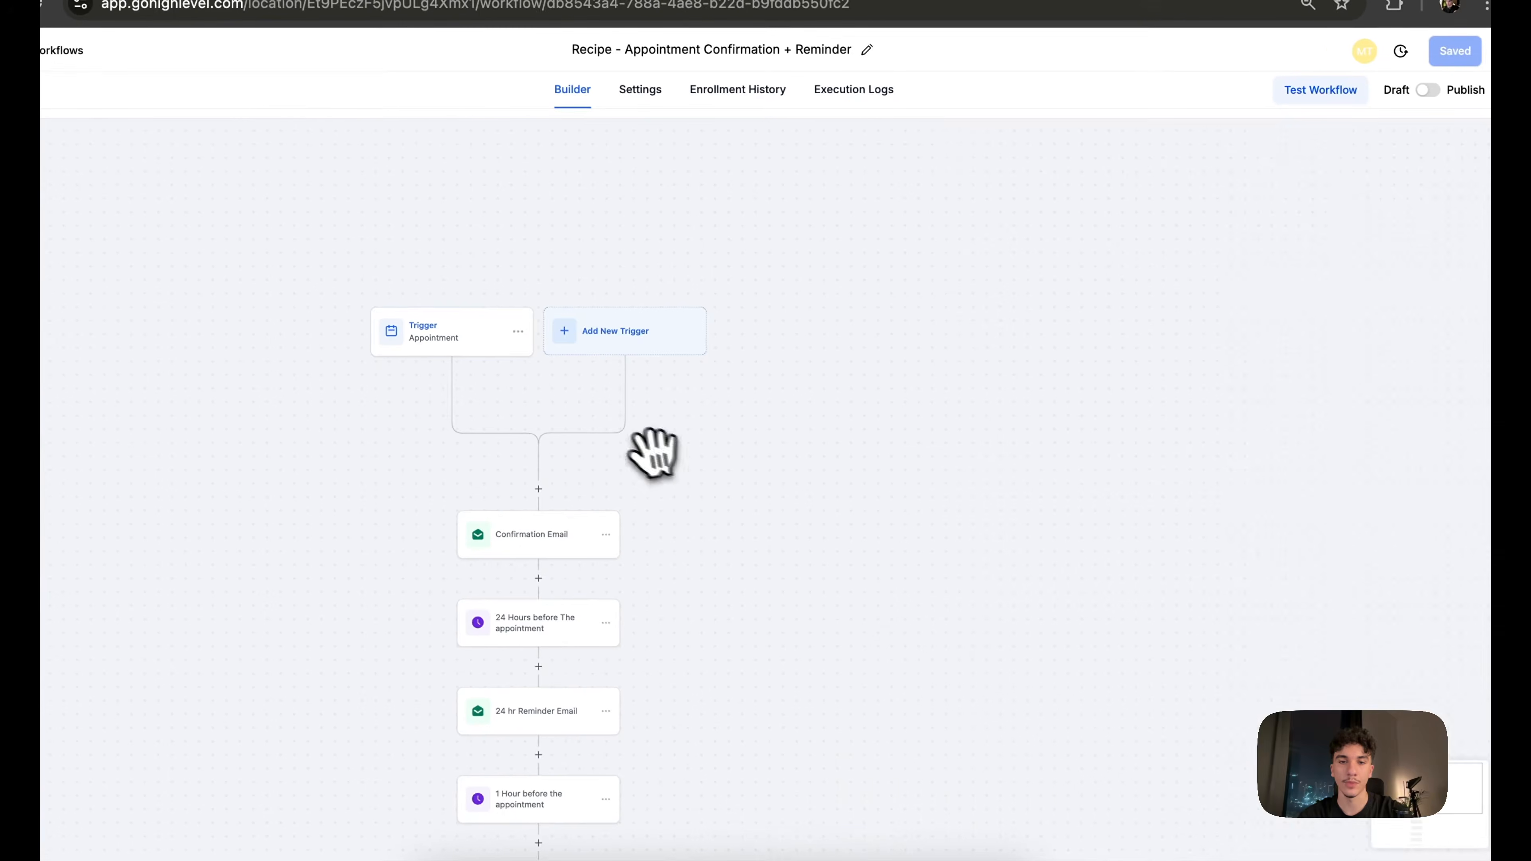
Open the settings of the Confirmation Email action that follows the Appointment trigger
drag(653, 452, 772, 301)
click(701, 343)
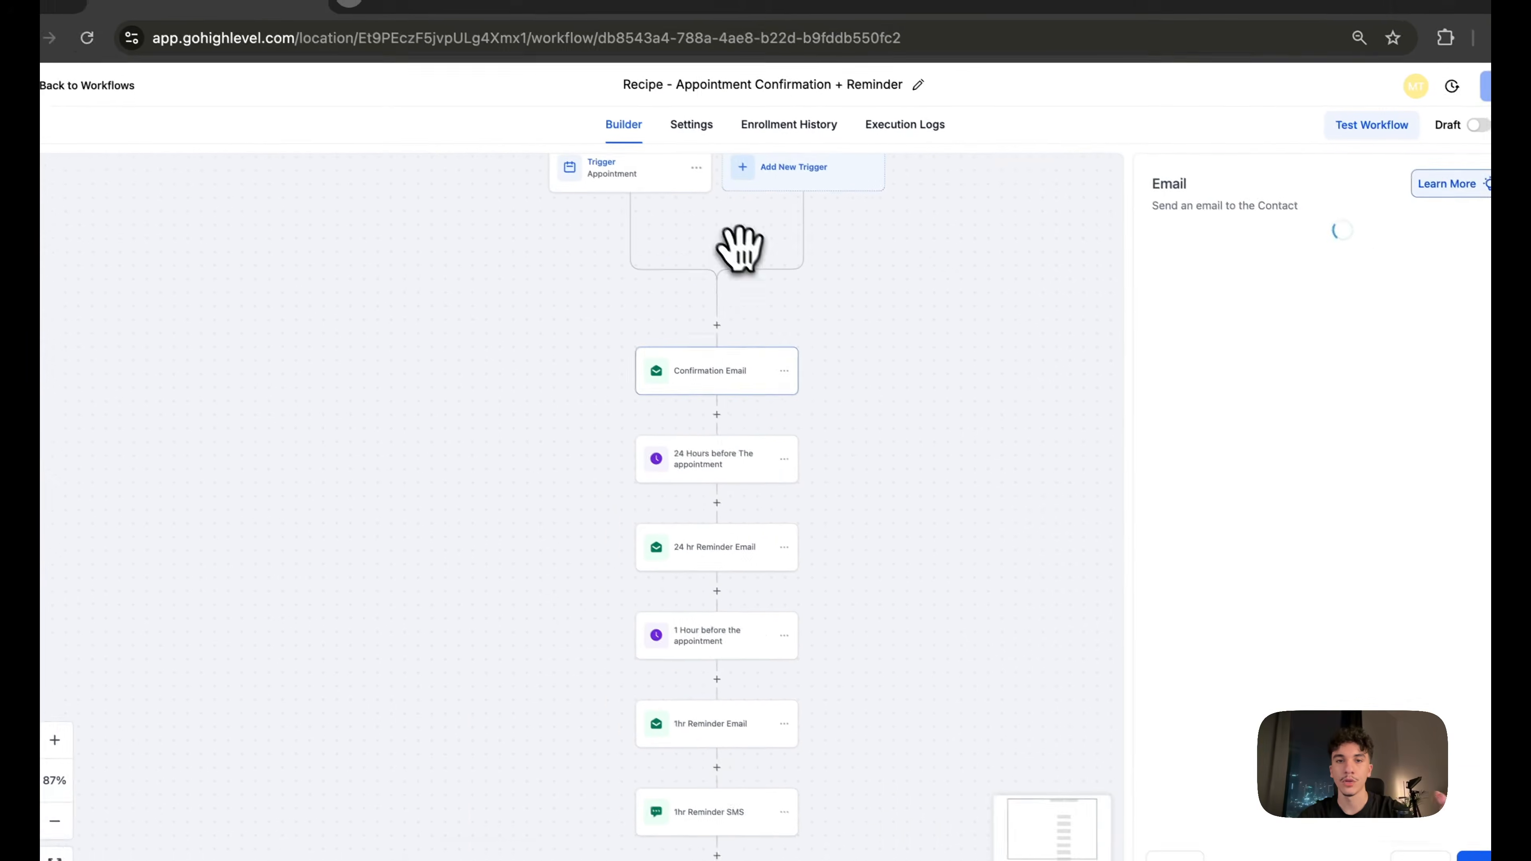
drag(692, 206, 661, 304)
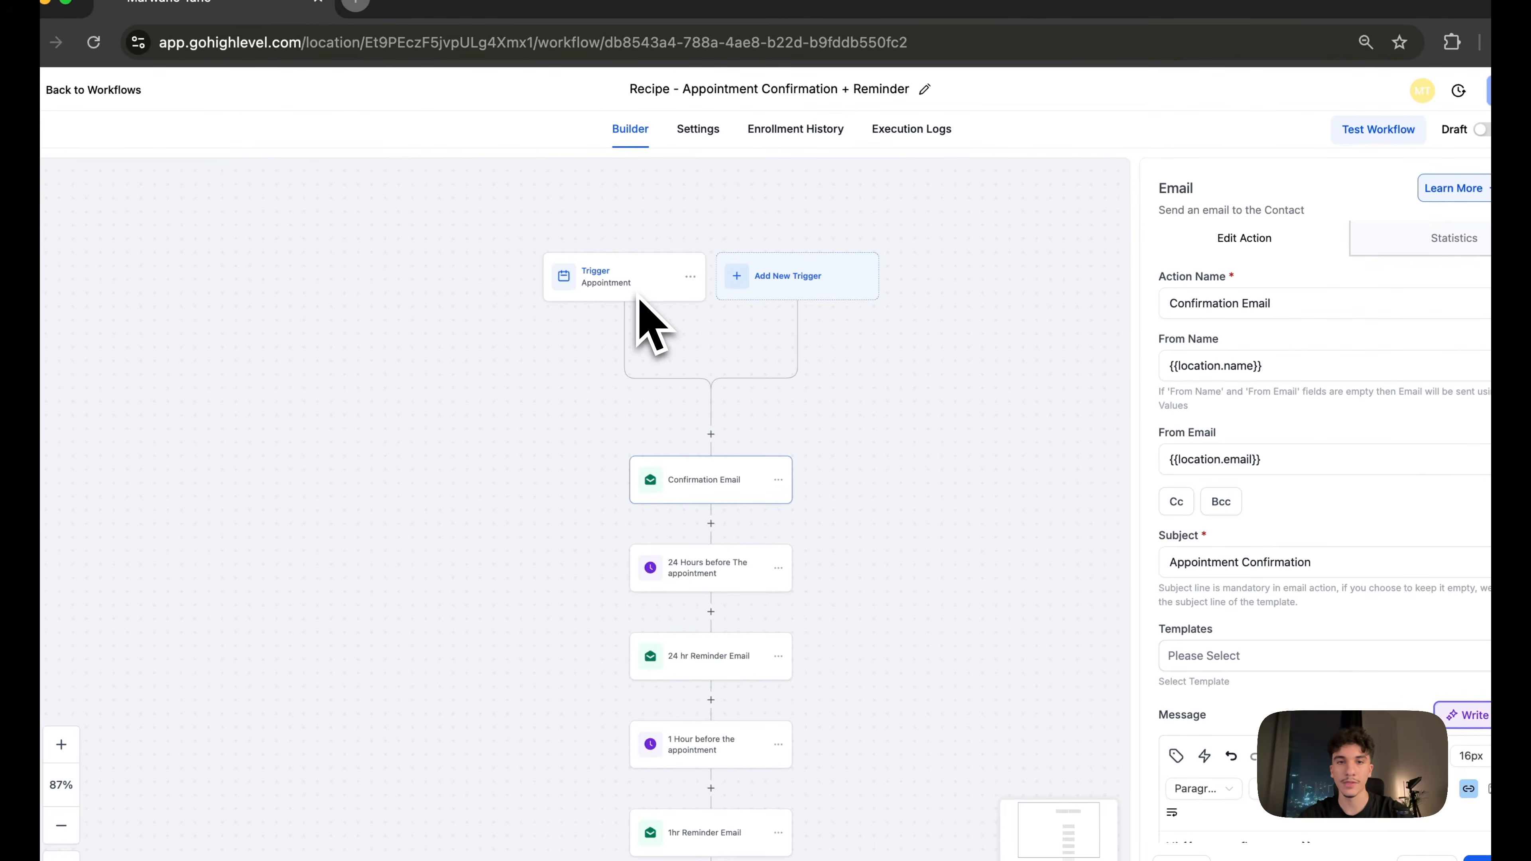
drag(711, 342, 615, 314)
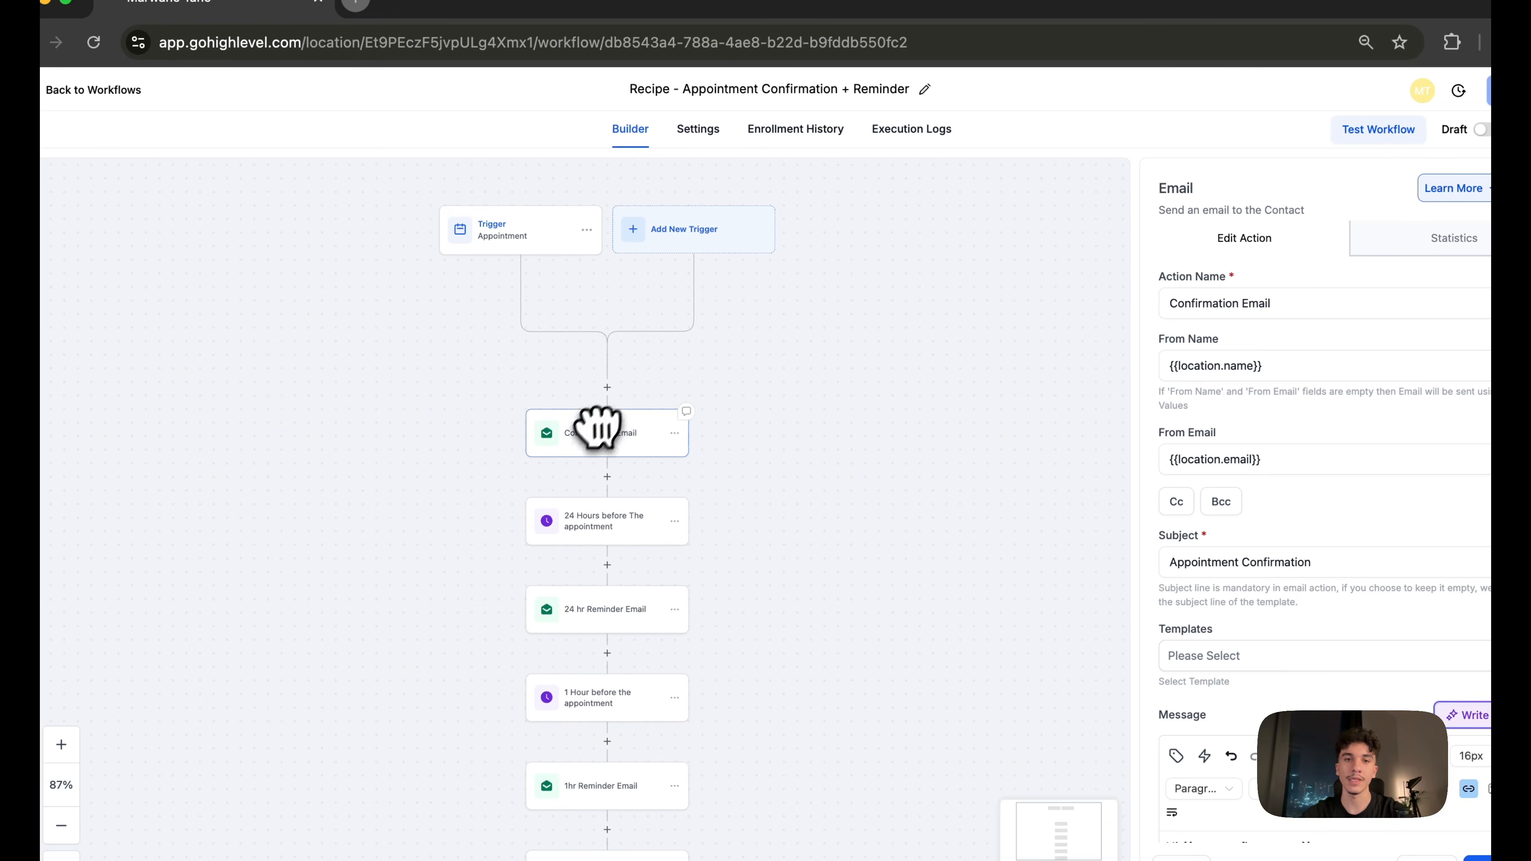
scroll(588, 434, up, 5)
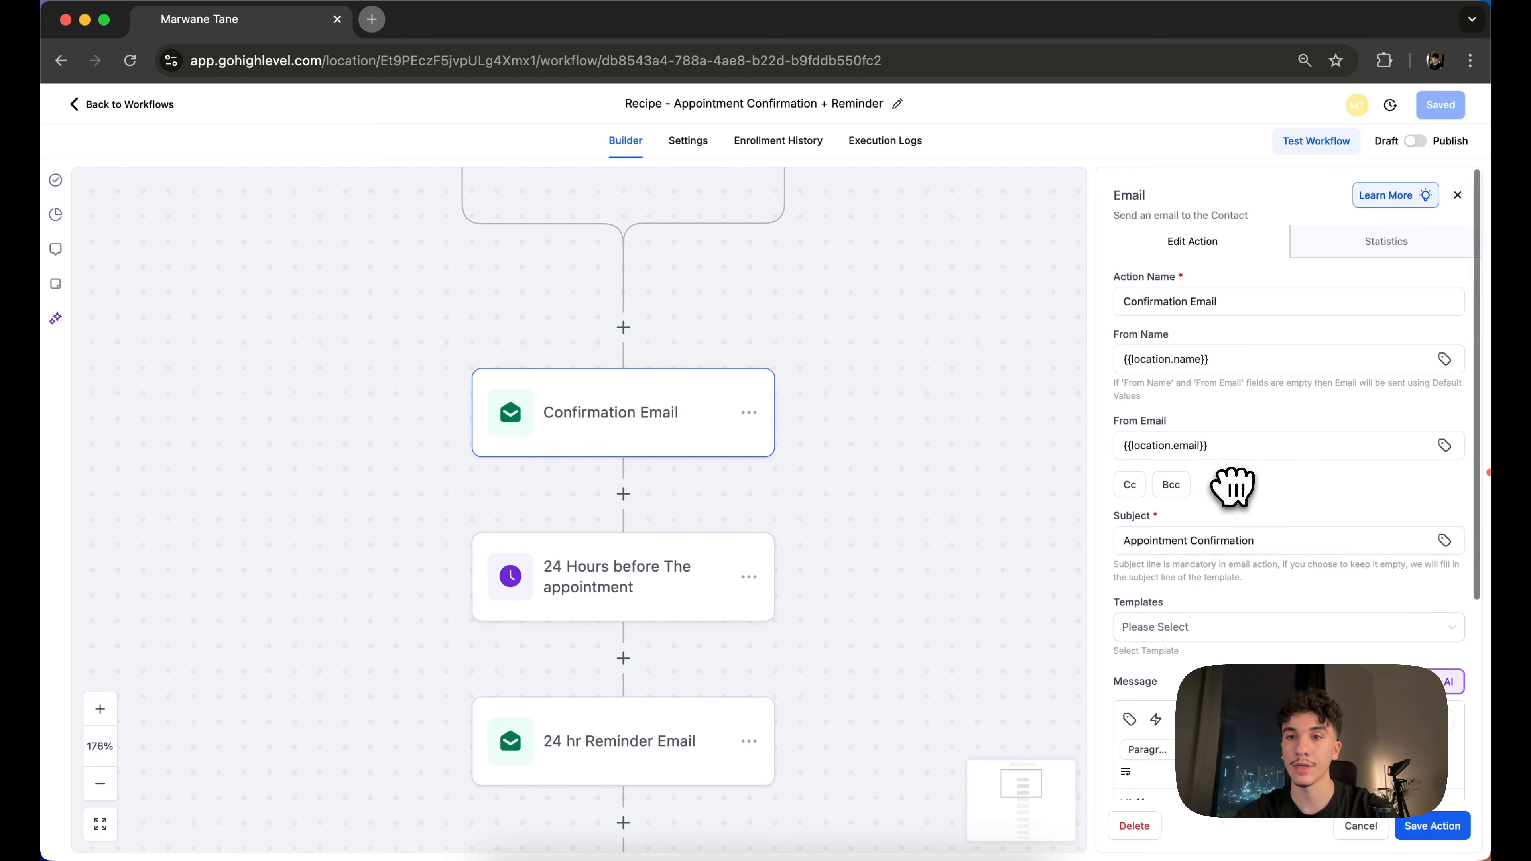
Examine the Confirmation Email's message body and its greeting with the contact's first-name placeholder
scroll(1237, 476, down, 1)
scroll(1183, 416, down, 5)
scroll(1253, 623, down, 2)
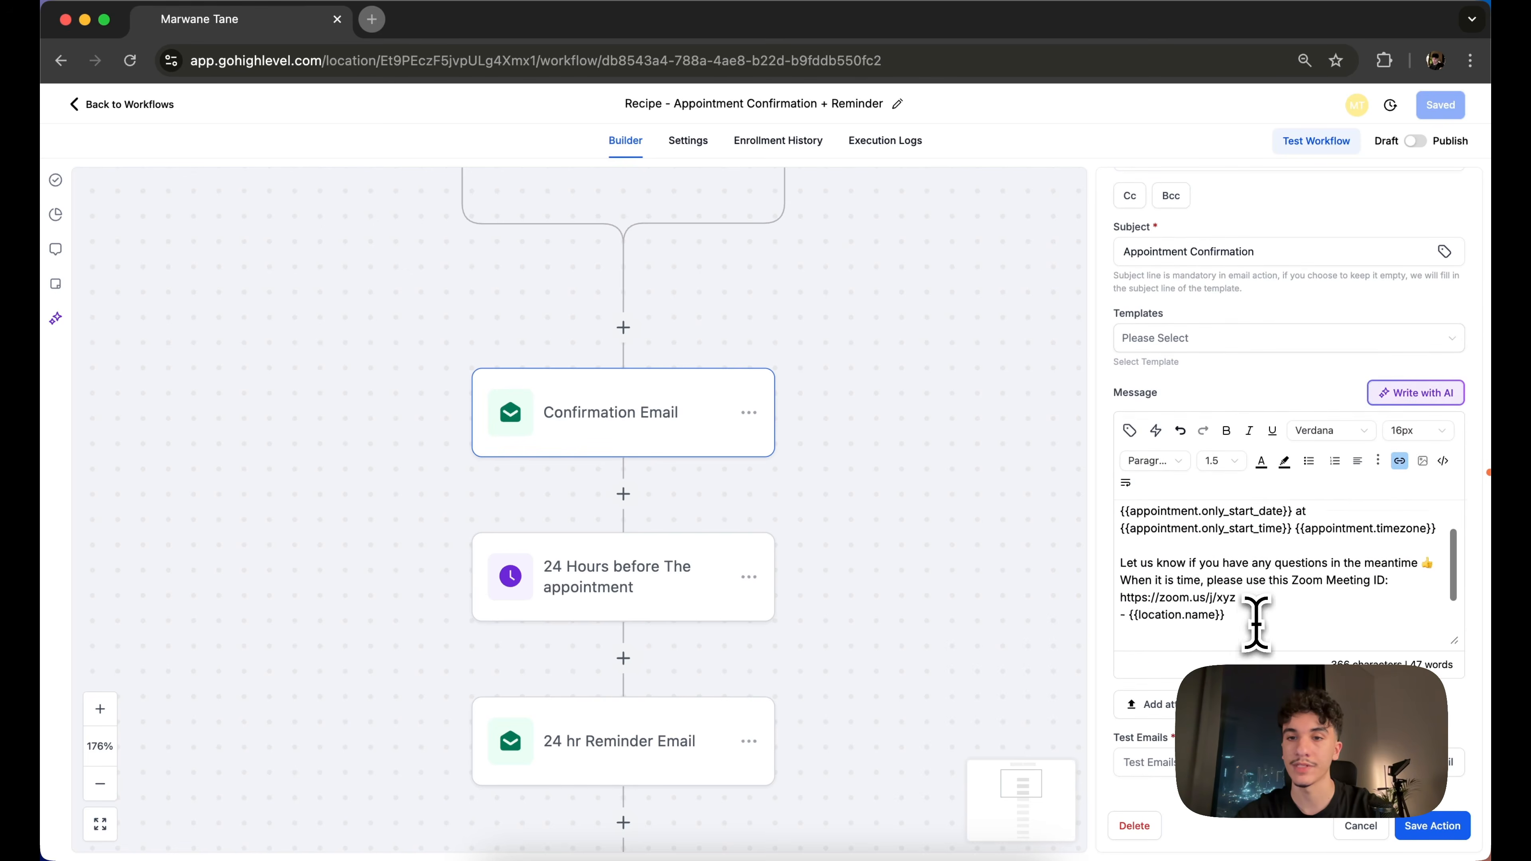
scroll(1223, 597, up, 2)
drag(1119, 519, 1316, 519)
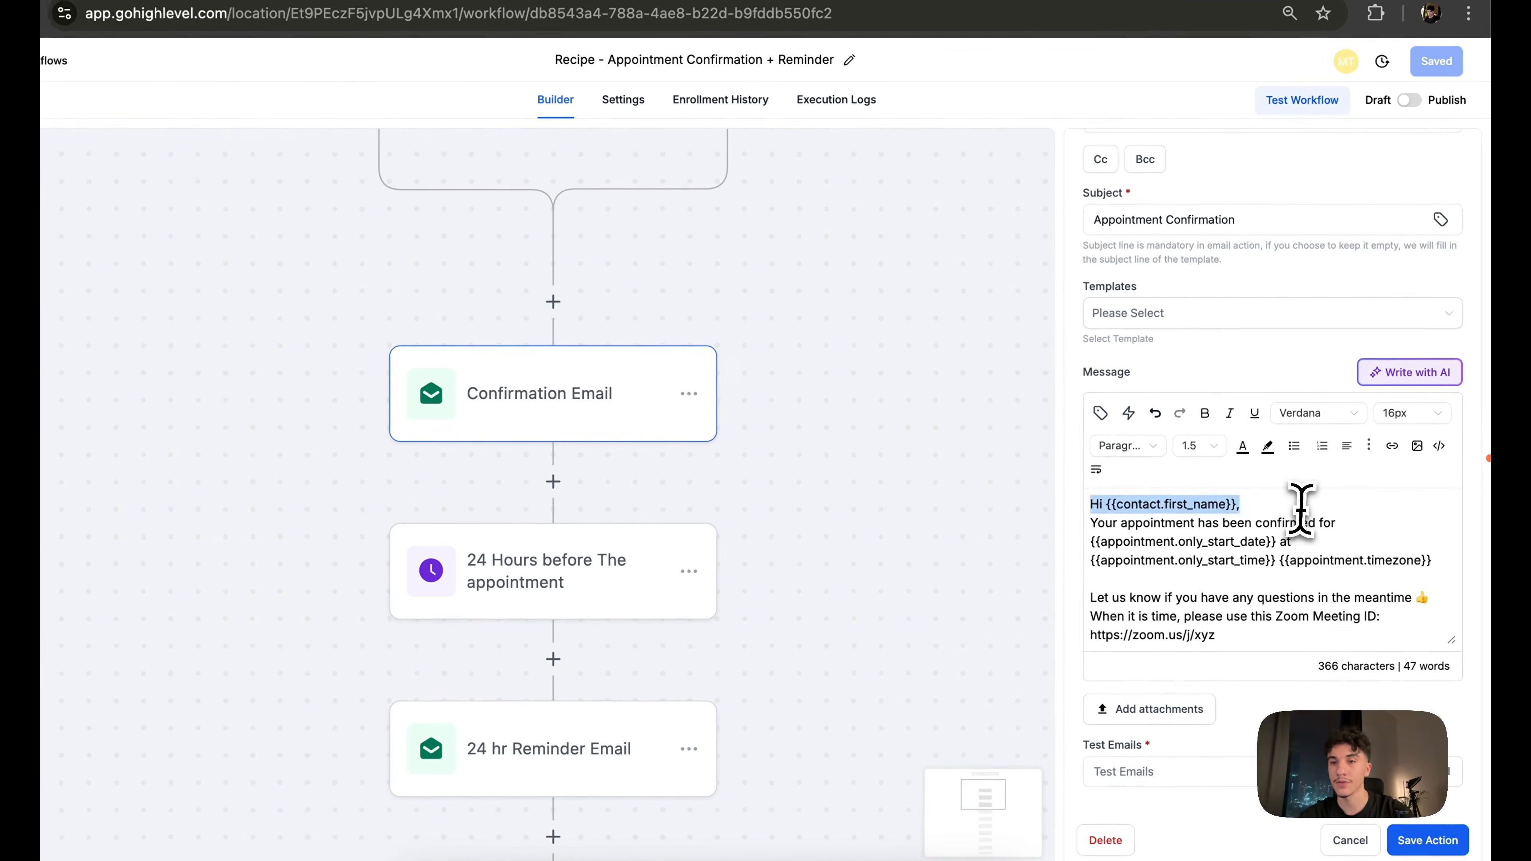
click(1315, 519)
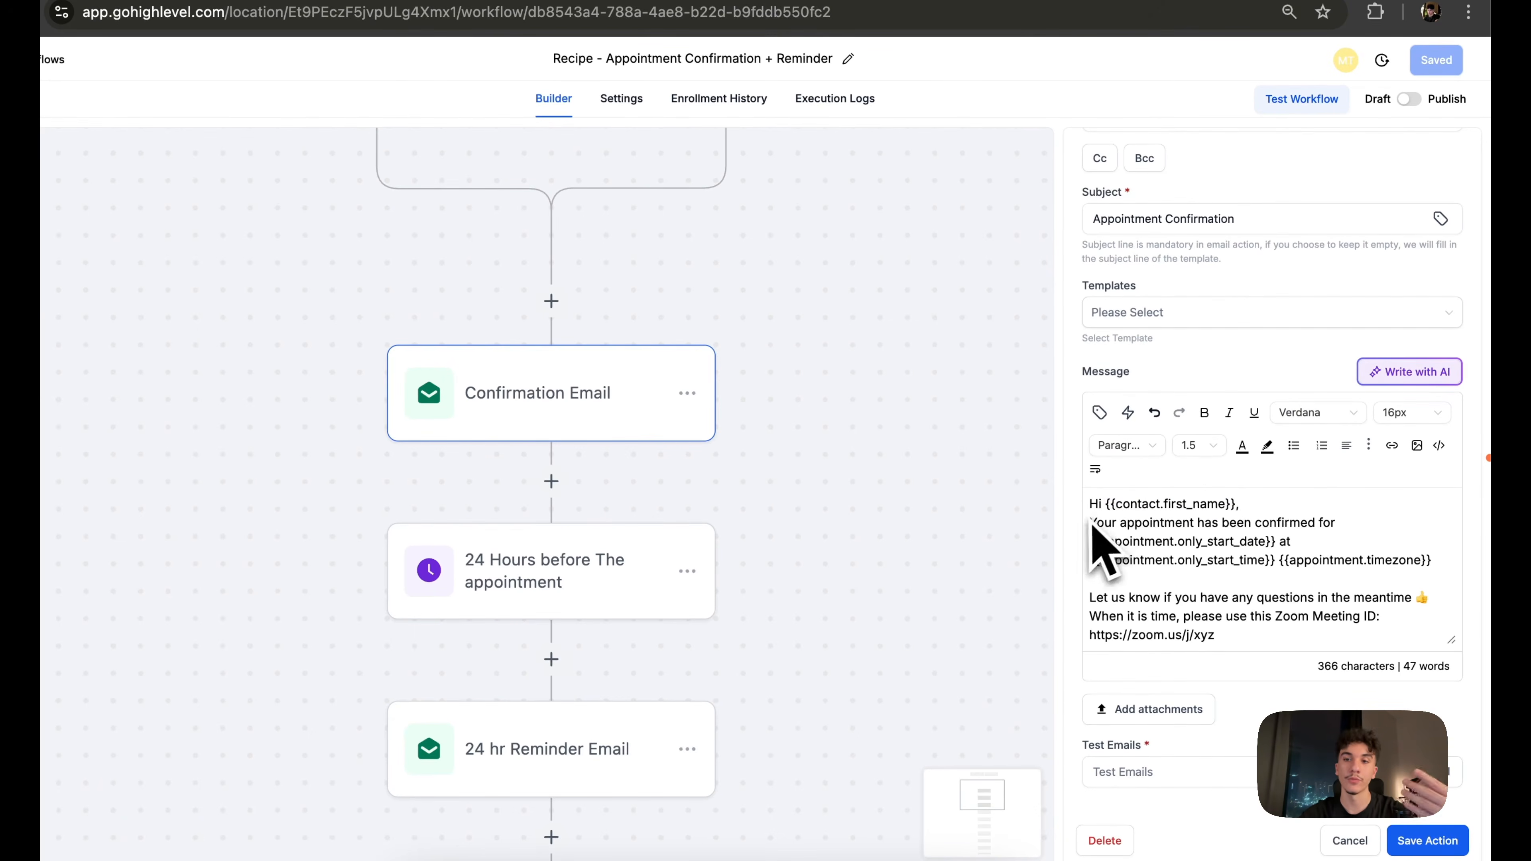
Examine the appointment date, start time and timezone placeholders in the Confirmation Email's message
drag(1091, 524, 1212, 545)
click(1296, 542)
click(1175, 545)
click(1227, 561)
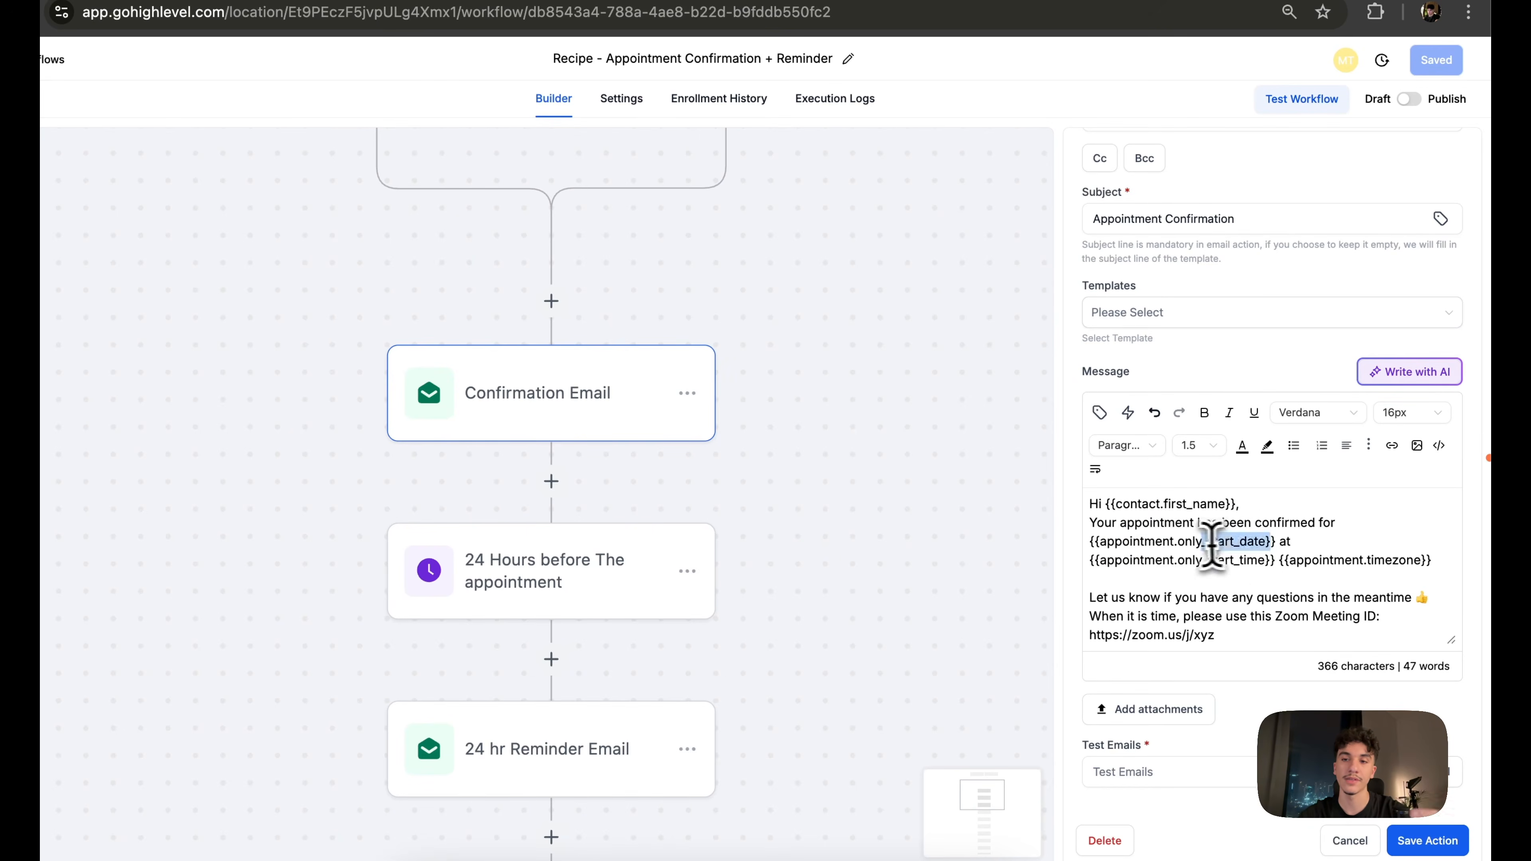
click(1179, 542)
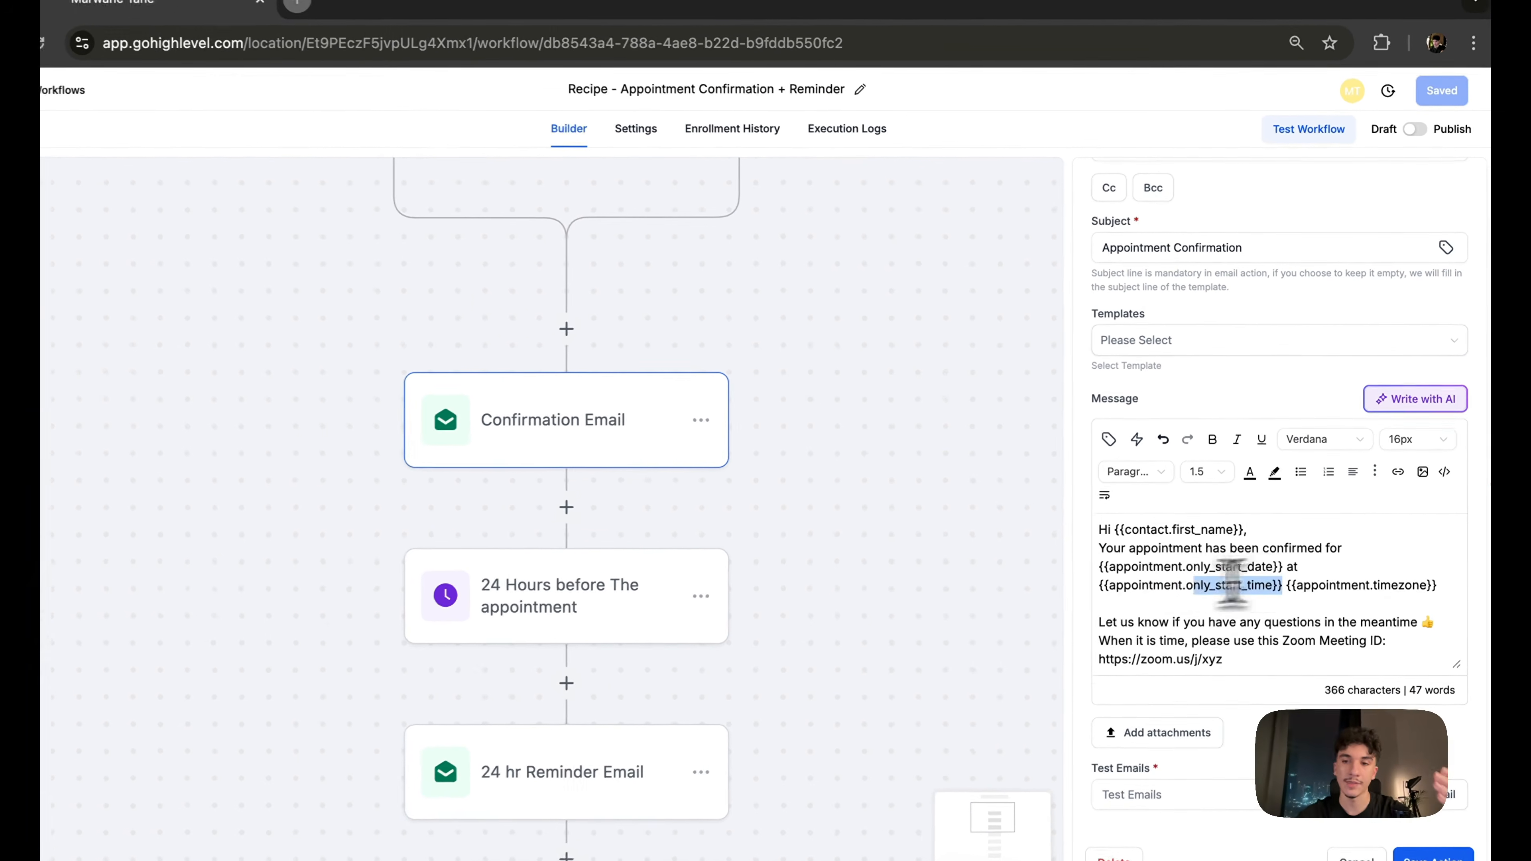
drag(1285, 588, 1423, 585)
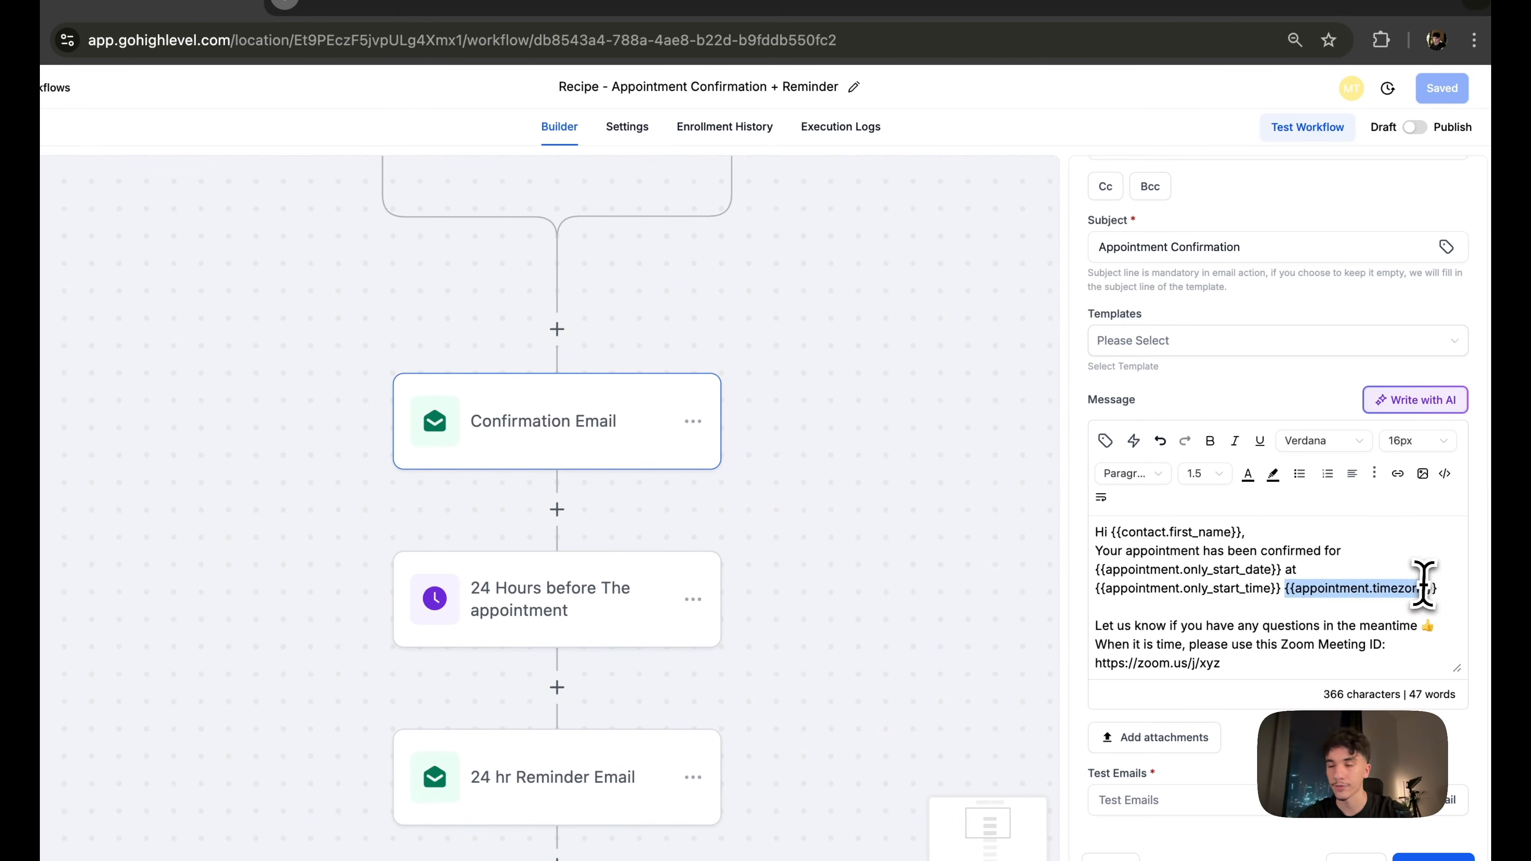
Examine the Zoom meeting link in the lower part of the Confirmation Email's message
scroll(1326, 578, down, 3)
drag(1222, 569, 1096, 570)
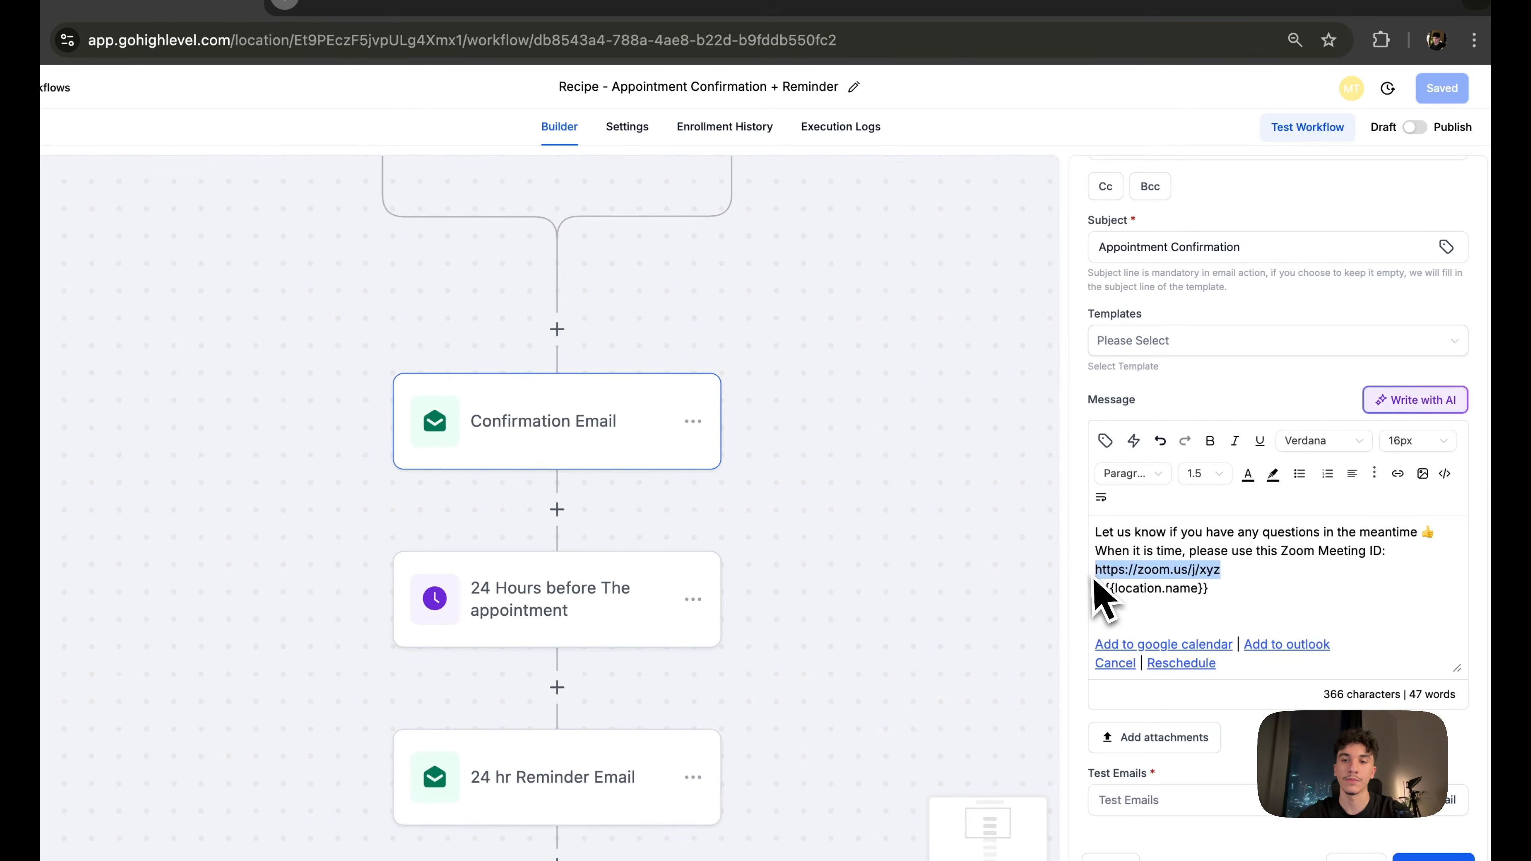
click(1117, 569)
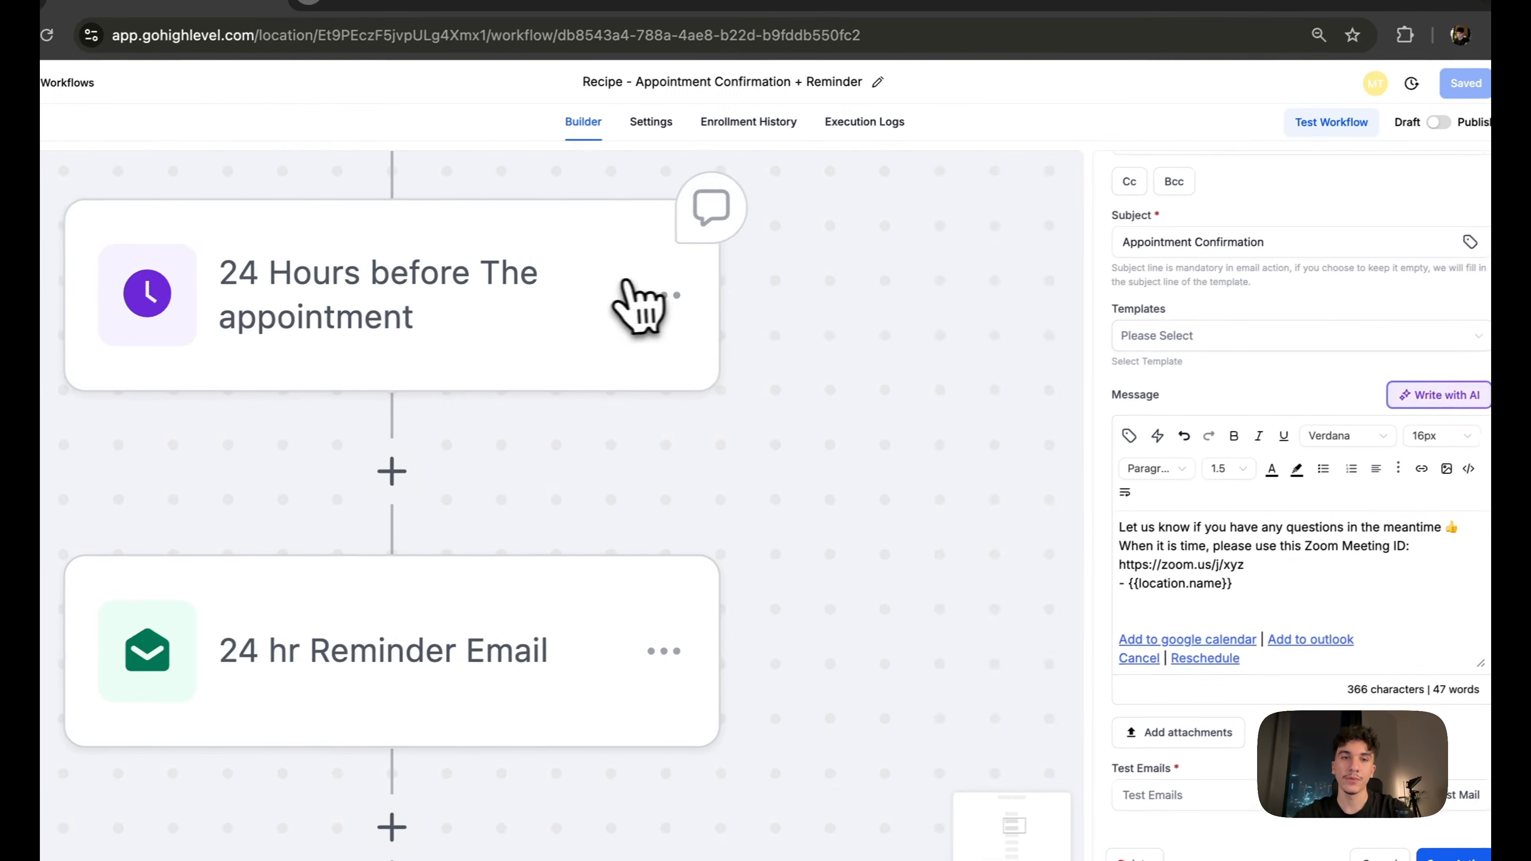
View the settings of the 24 Hours before The appointment wait step and open the 24 hr Reminder Email action
click(633, 290)
scroll(760, 345, down, 5)
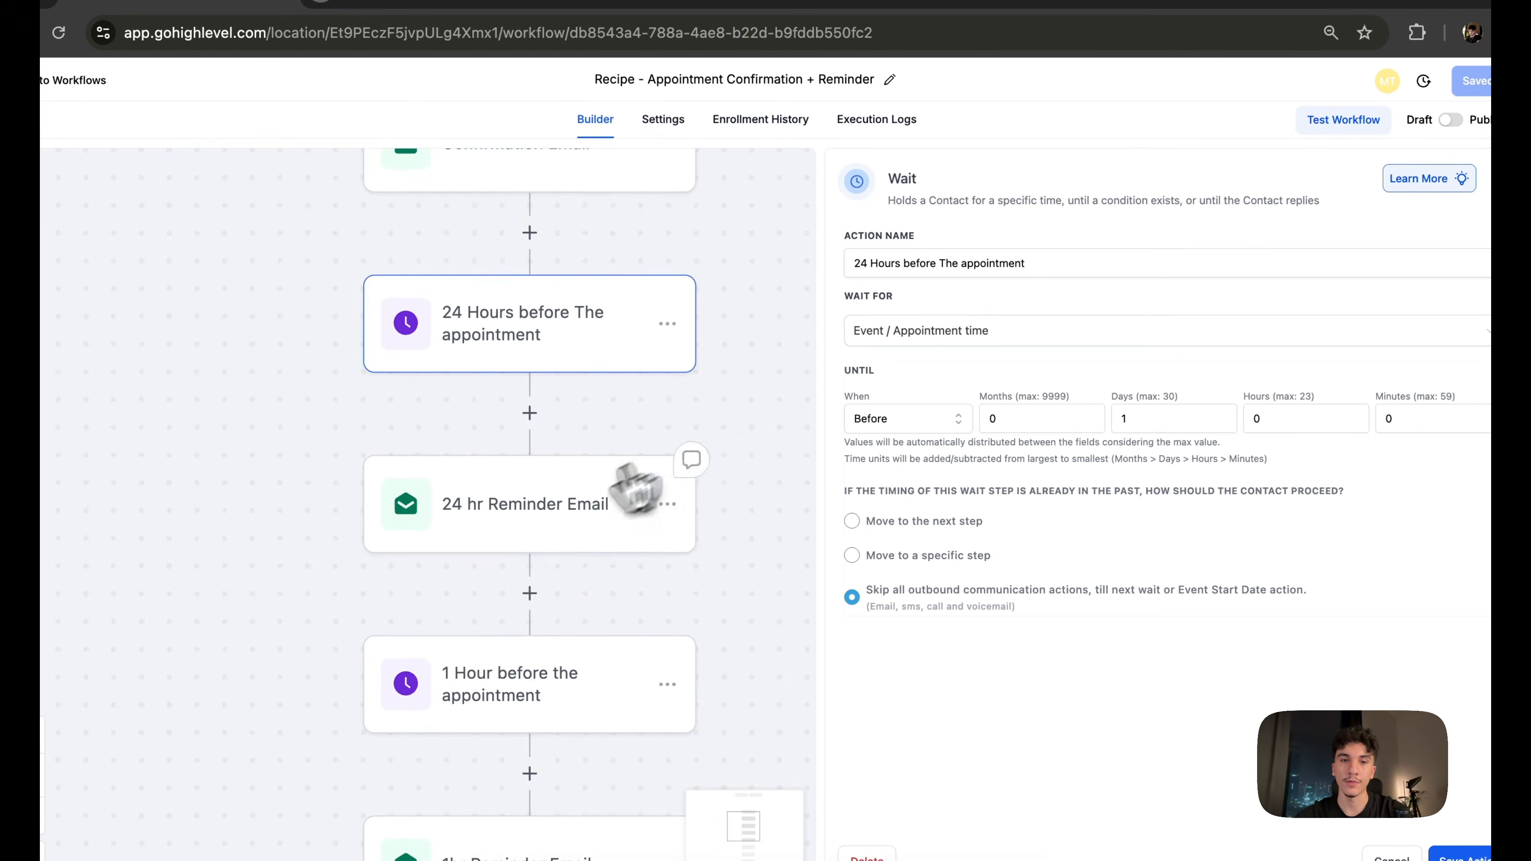
click(561, 512)
scroll(557, 524, down, 3)
scroll(533, 547, up, 5)
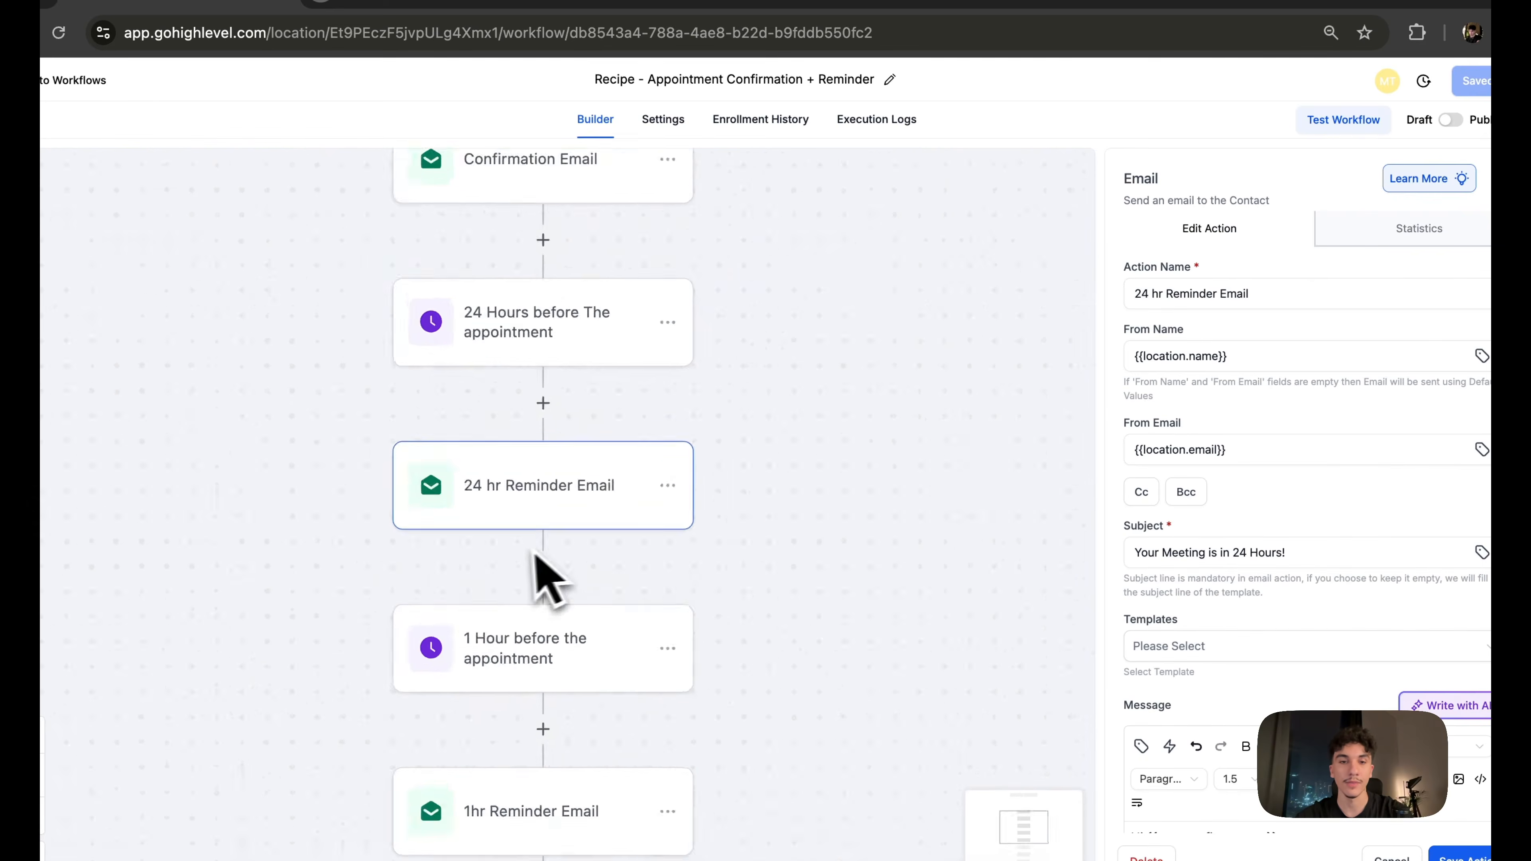
Examine the 24 hr Reminder Email's friendly reminder text and Zoom meeting instruction
drag(625, 547, 742, 338)
scroll(1326, 552, down, 5)
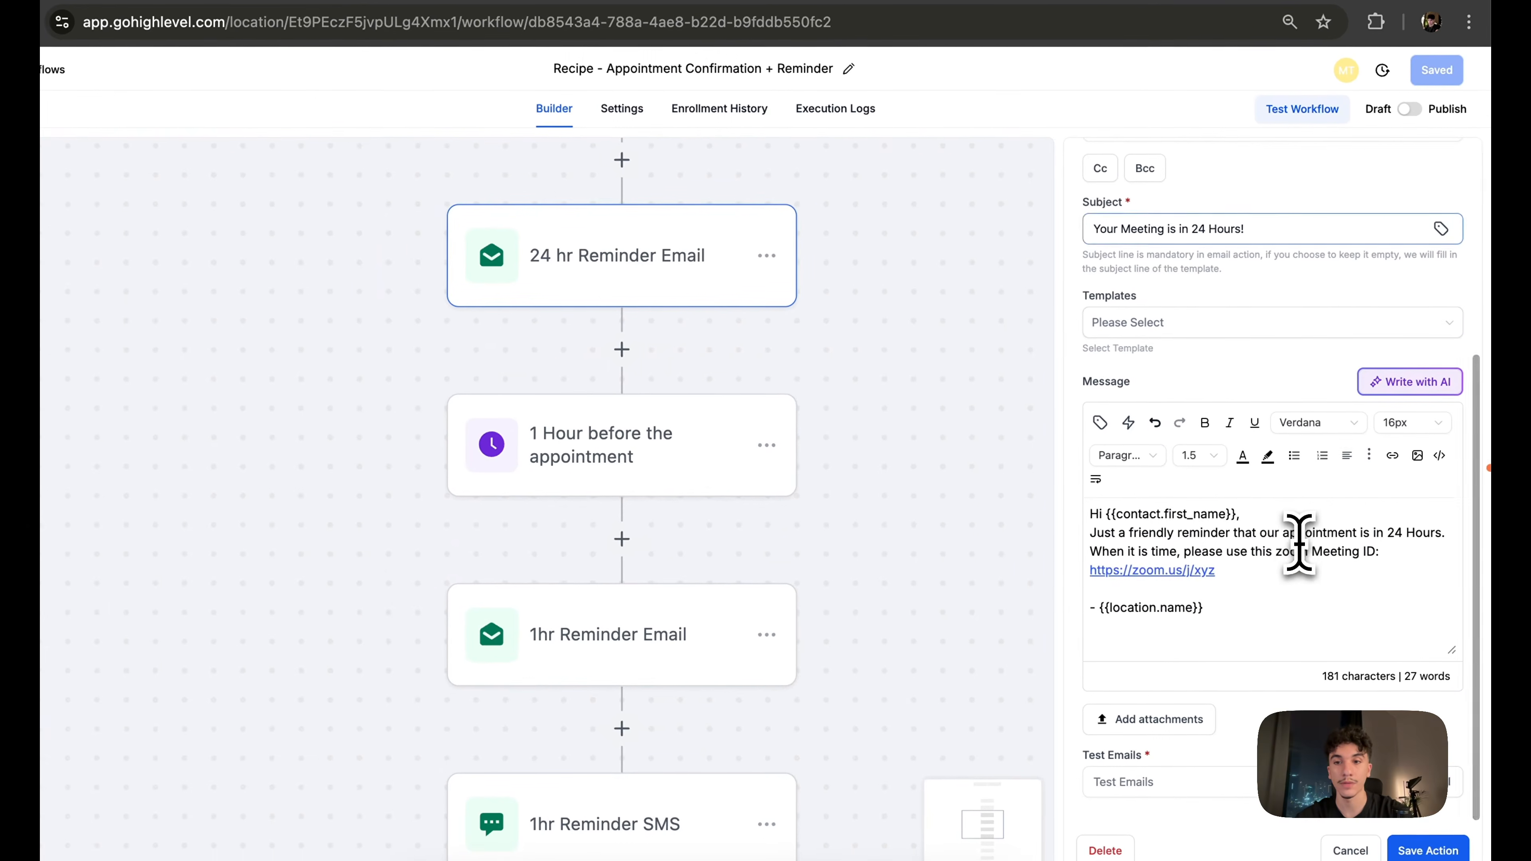
drag(1110, 534, 1386, 552)
click(1438, 548)
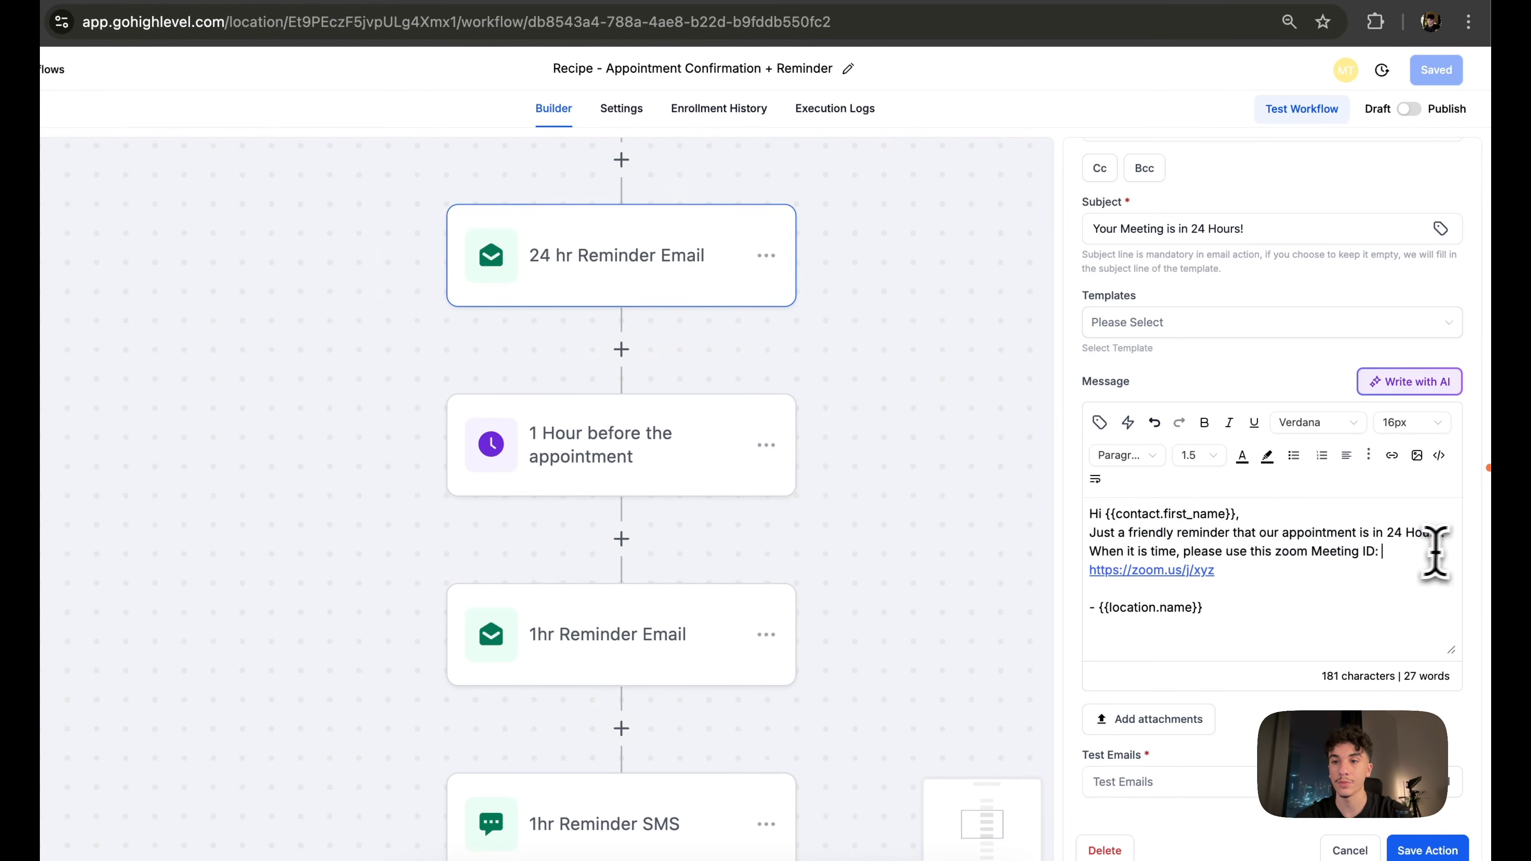
Open the 1 Hour before the appointment wait step and examine its timing settings
scroll(853, 494, down, 1)
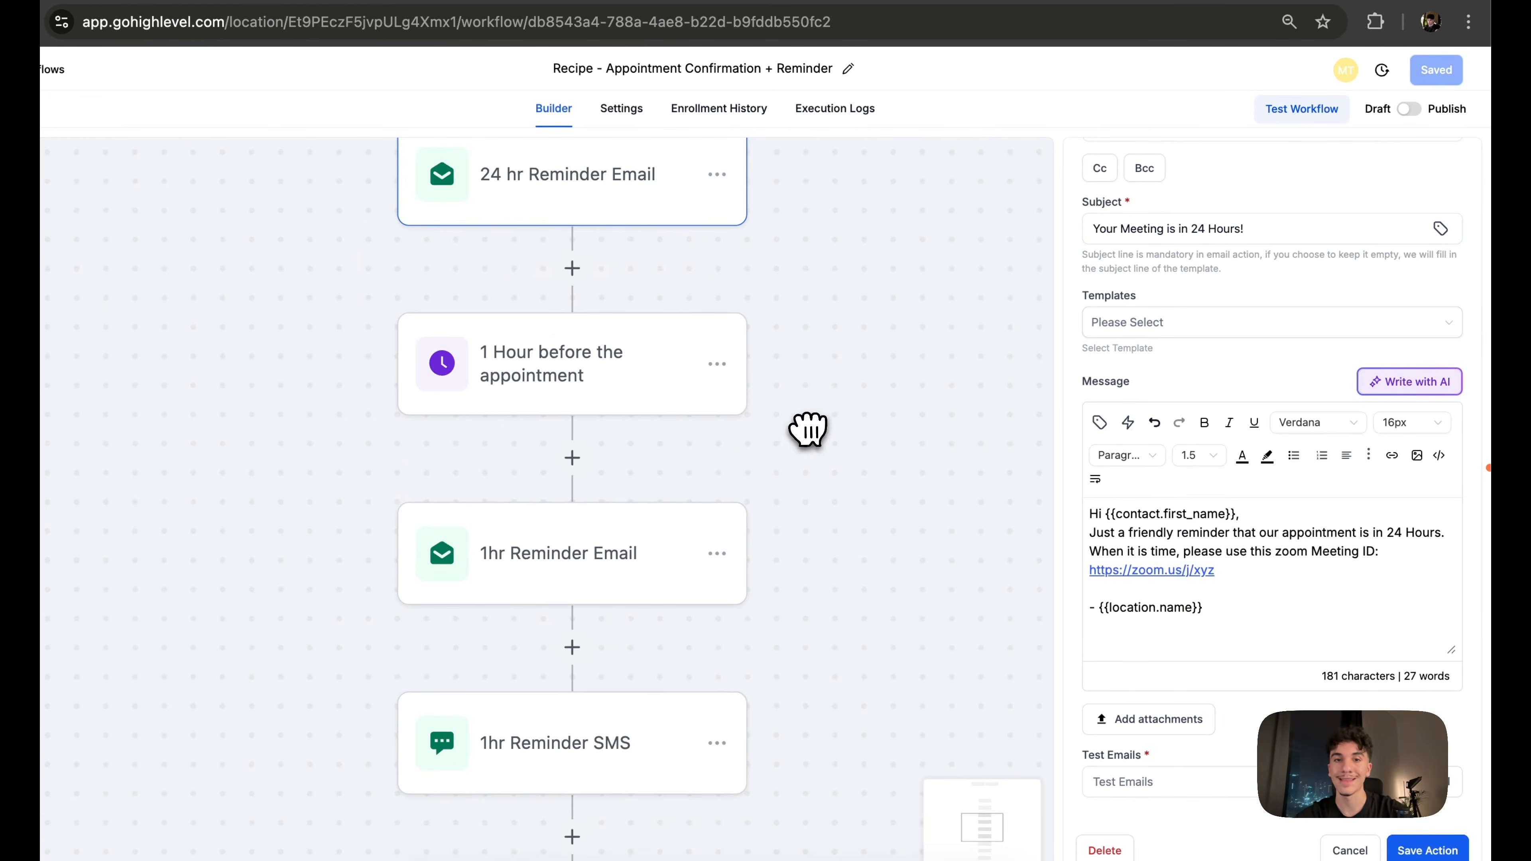
click(639, 395)
drag(770, 485, 700, 449)
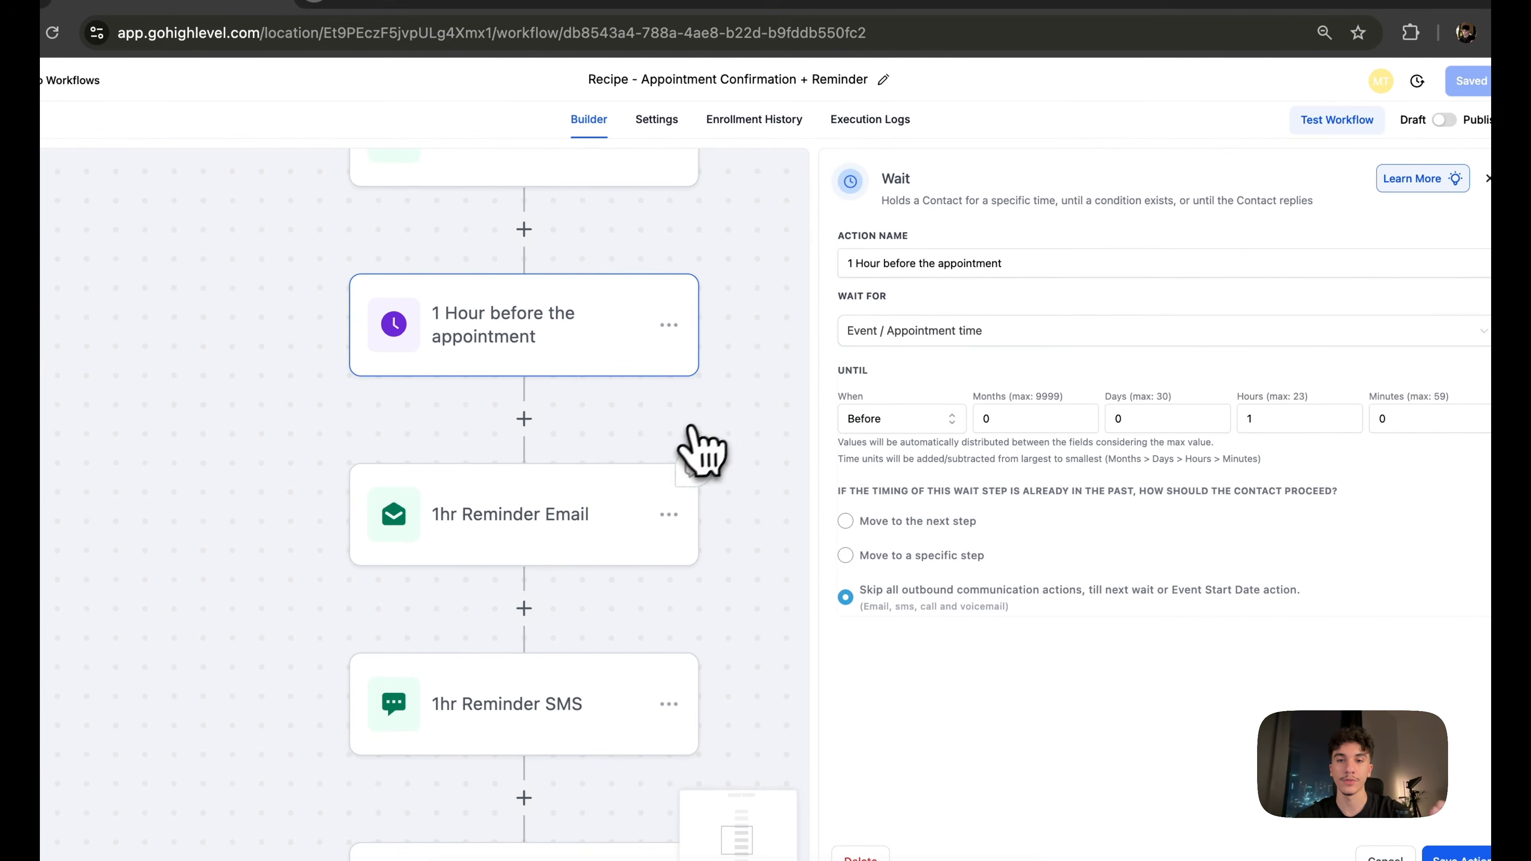
Open the 1hr Reminder Email action and examine its subject and message text
click(591, 518)
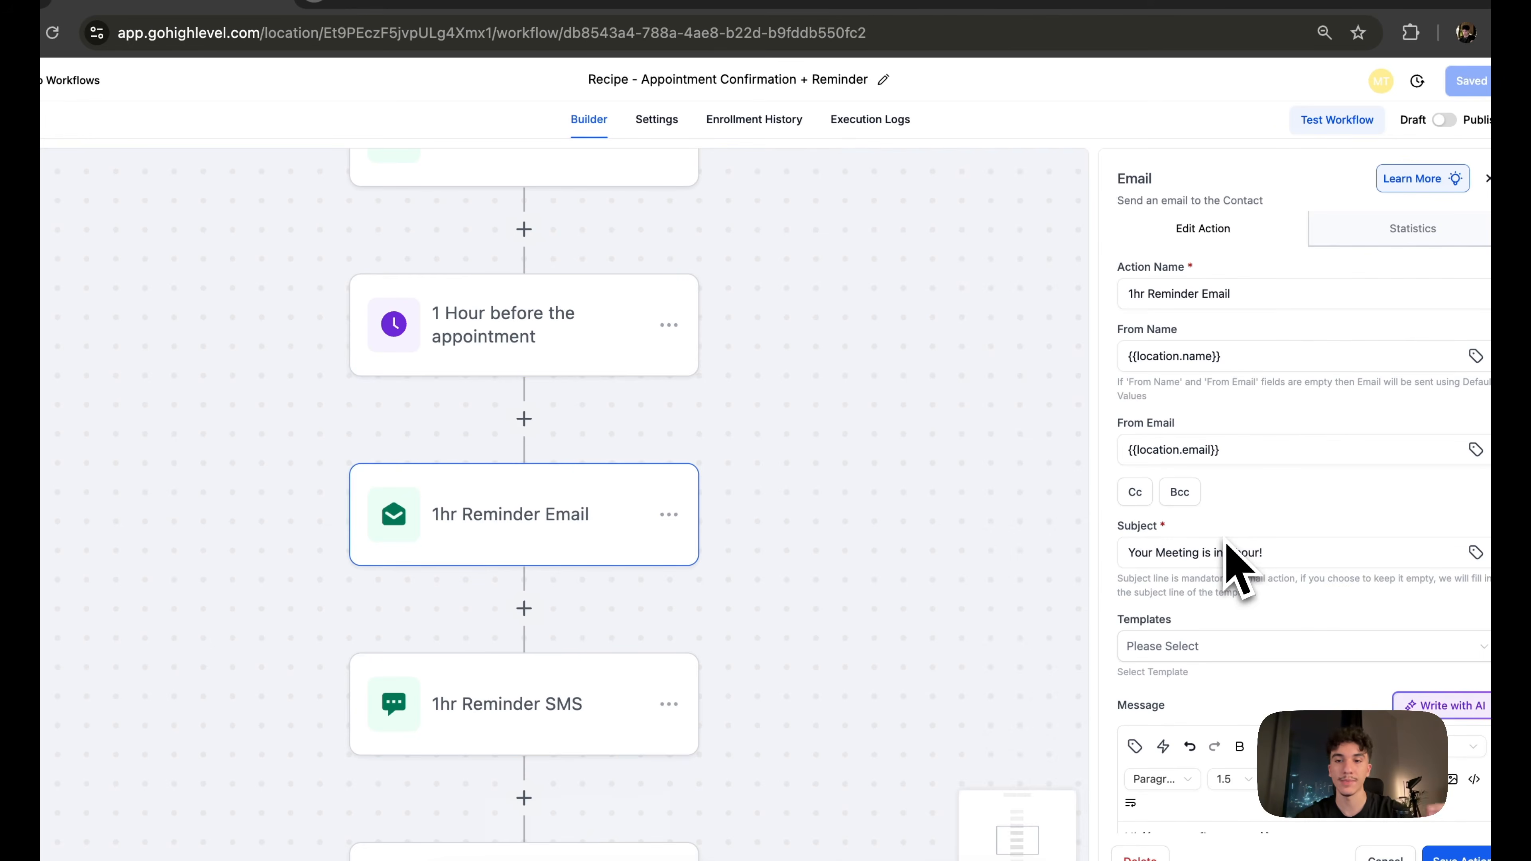
scroll(1232, 564, down, 5)
scroll(1233, 564, up, 1)
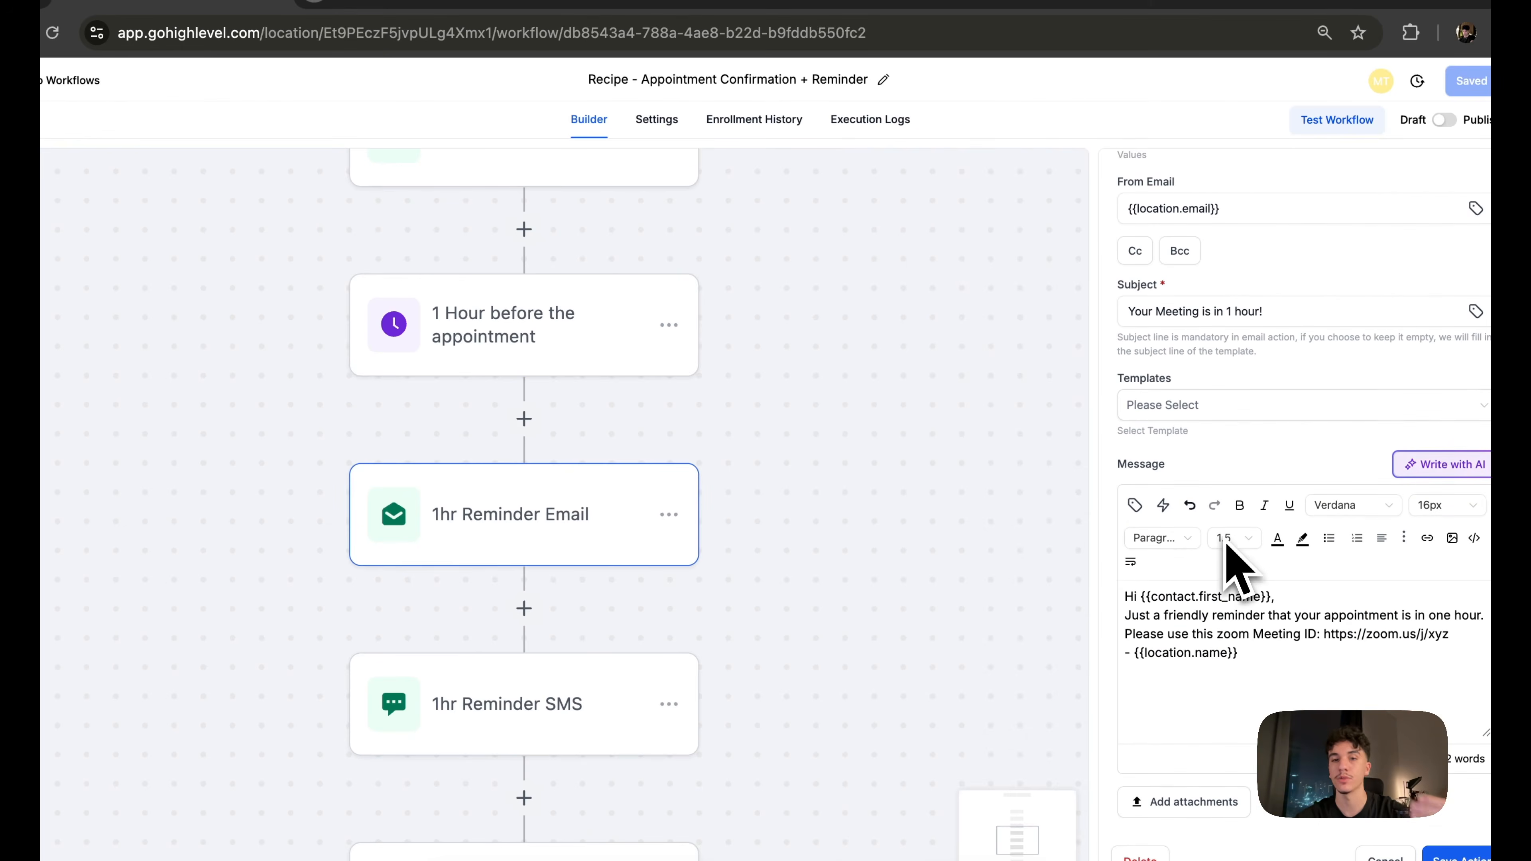
Open the 1hr Reminder SMS action and examine its friendly reminder message and name placeholders
drag(923, 530, 916, 256)
drag(838, 347, 837, 318)
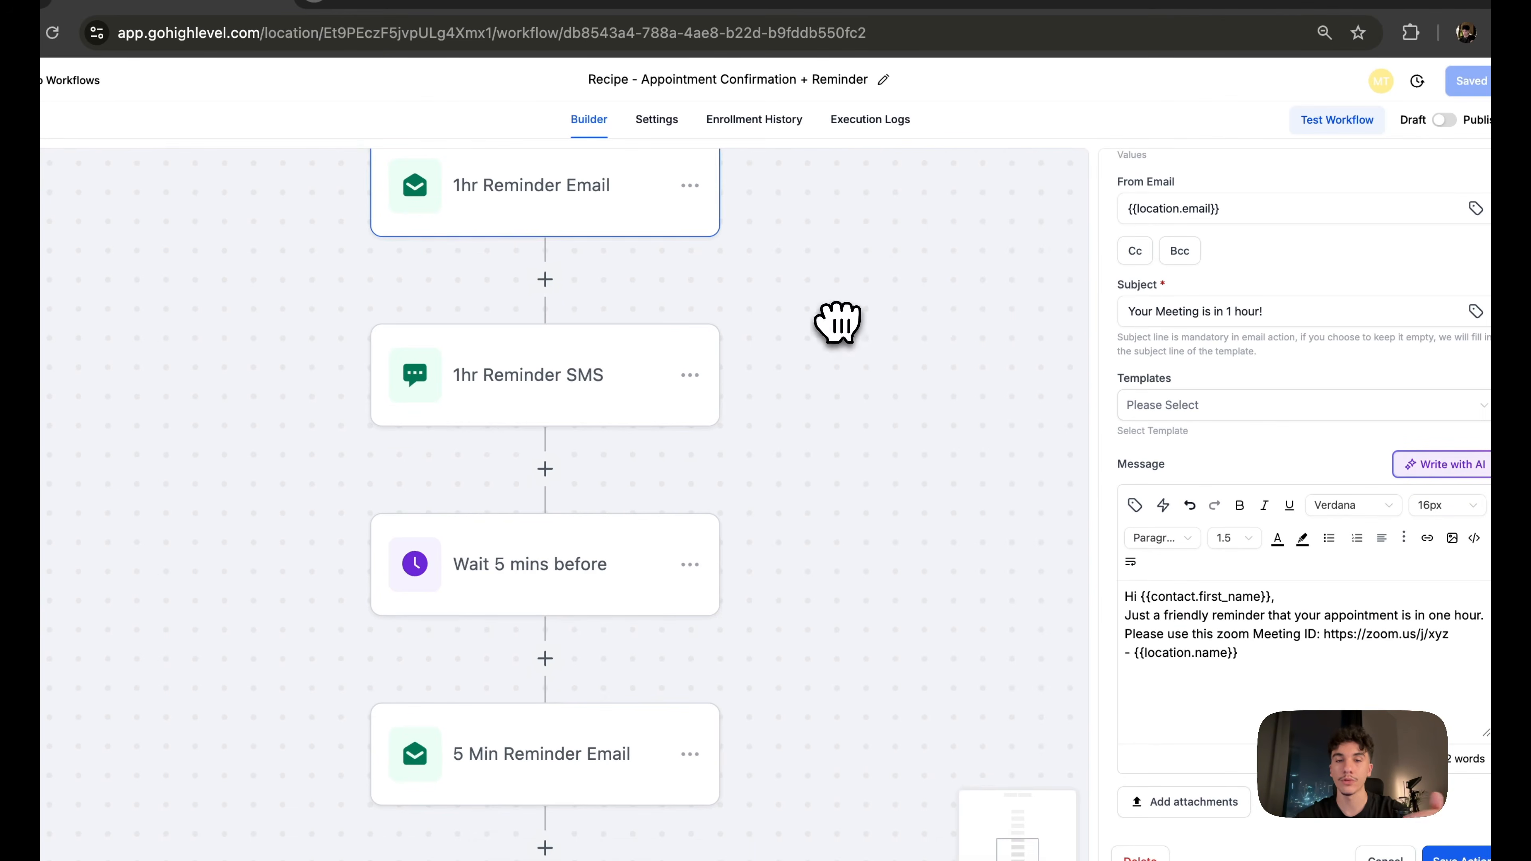
click(590, 411)
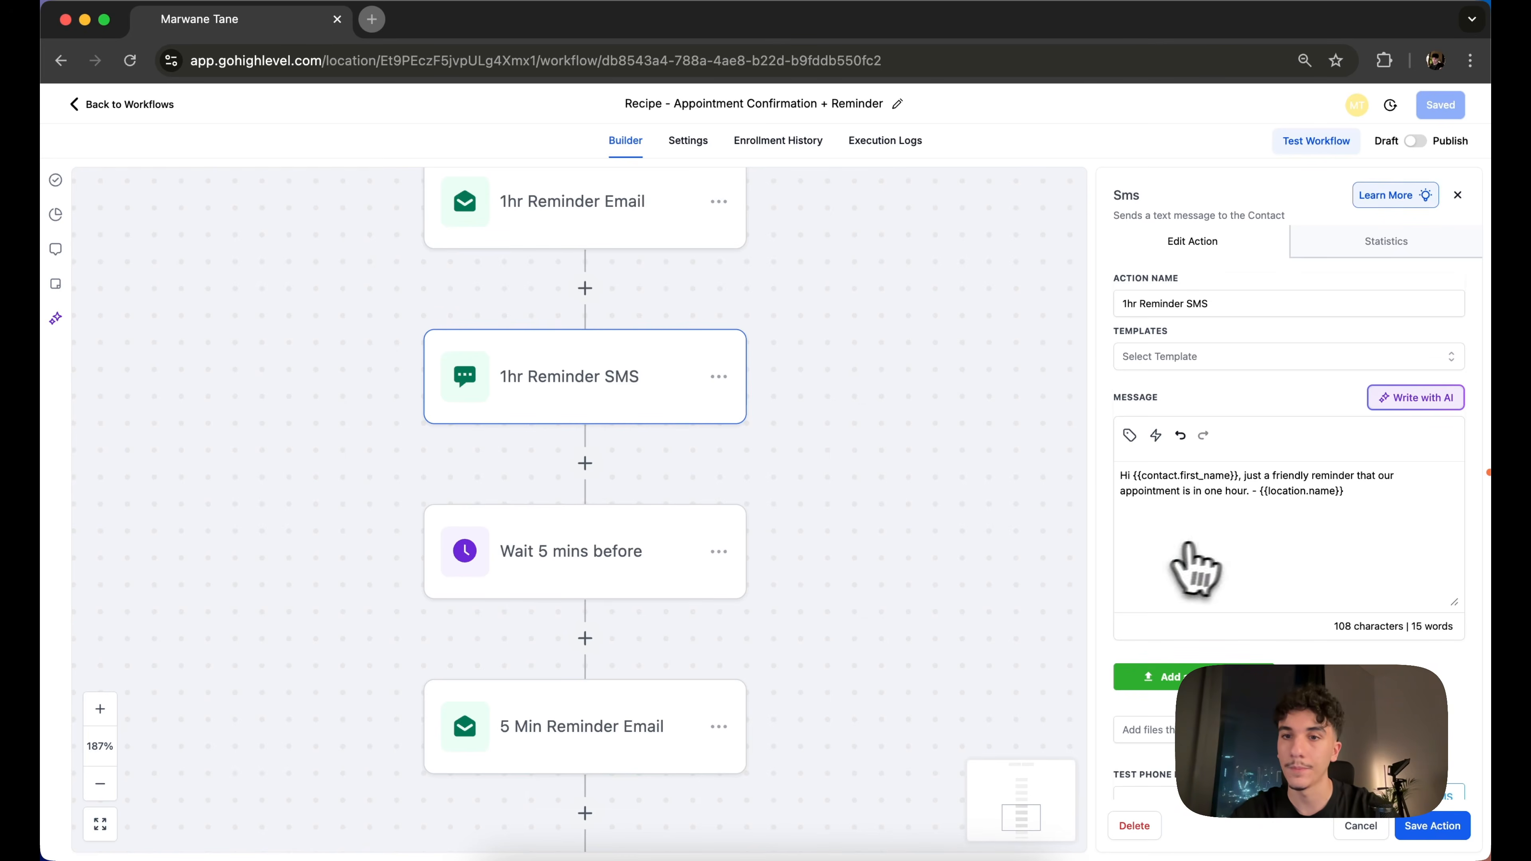
drag(1119, 477, 1179, 482)
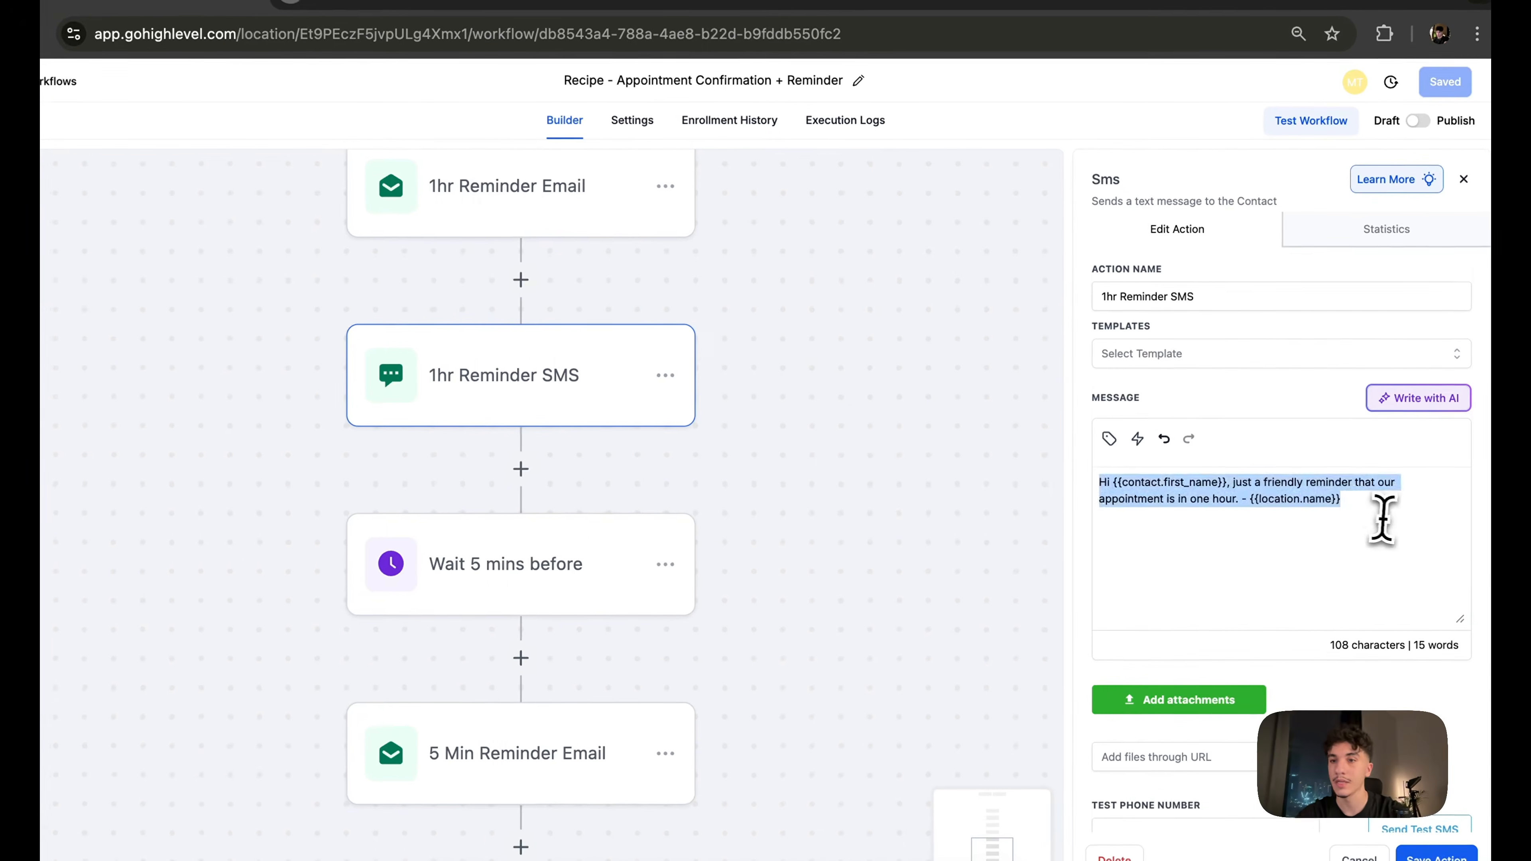
click(1382, 519)
click(1166, 490)
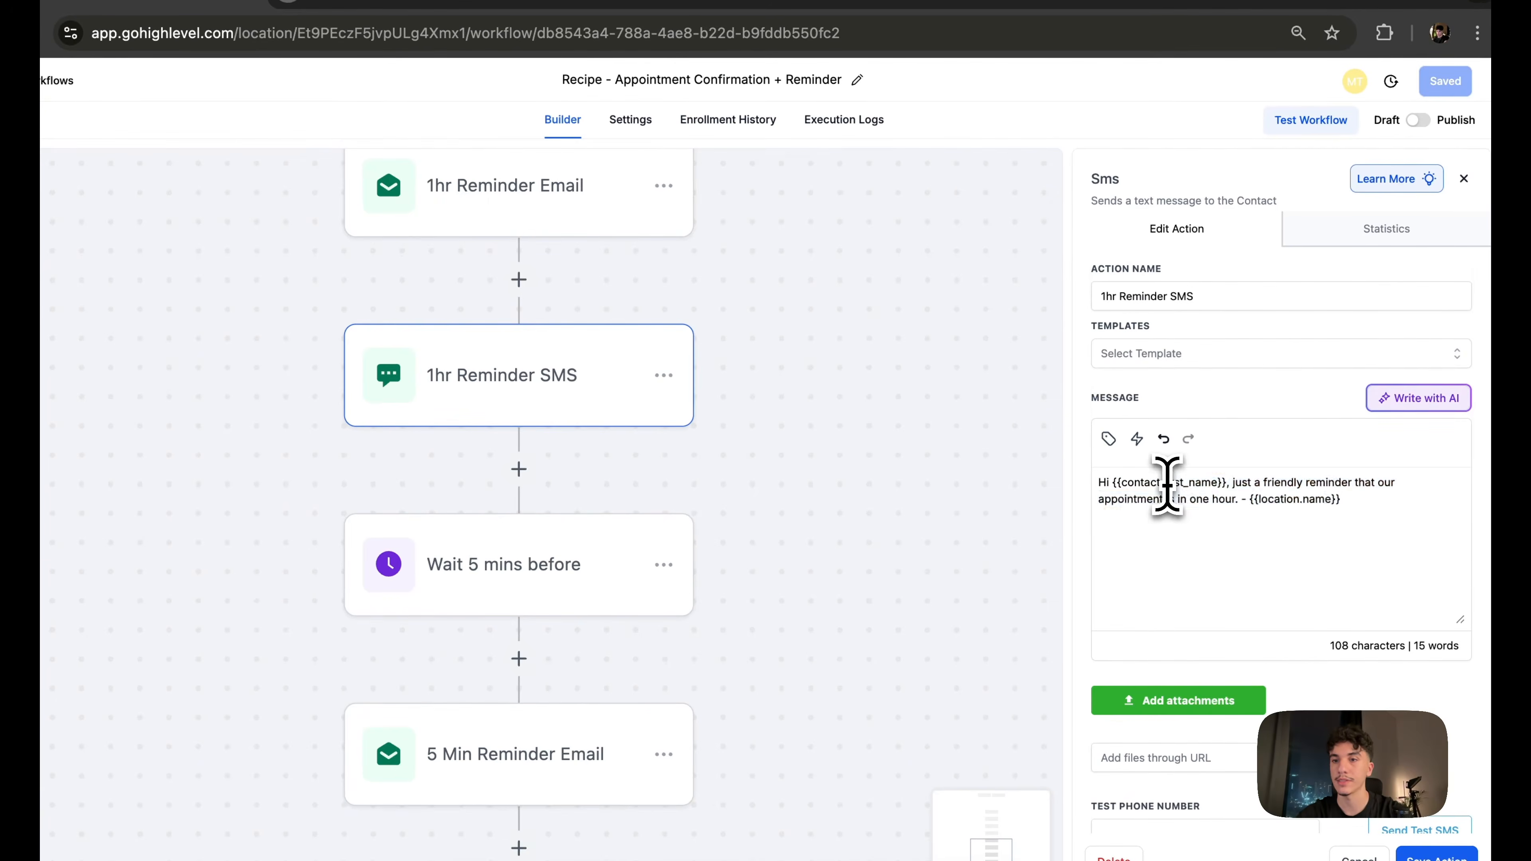
Open the 5 Min Reminder Email action and examine its subject and meeting link message
scroll(783, 504, down, 4)
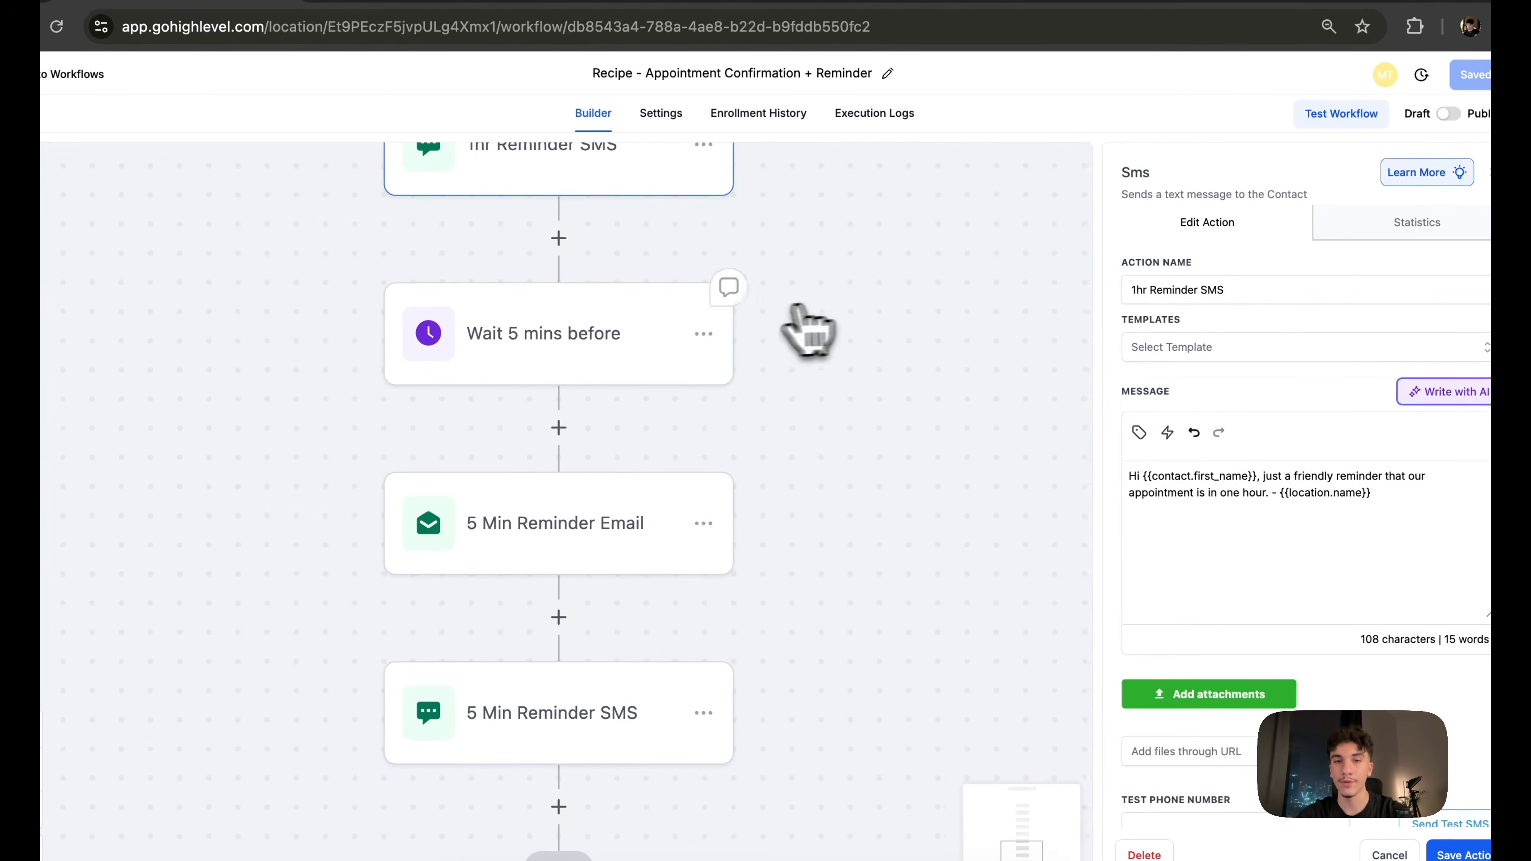
click(598, 342)
click(581, 412)
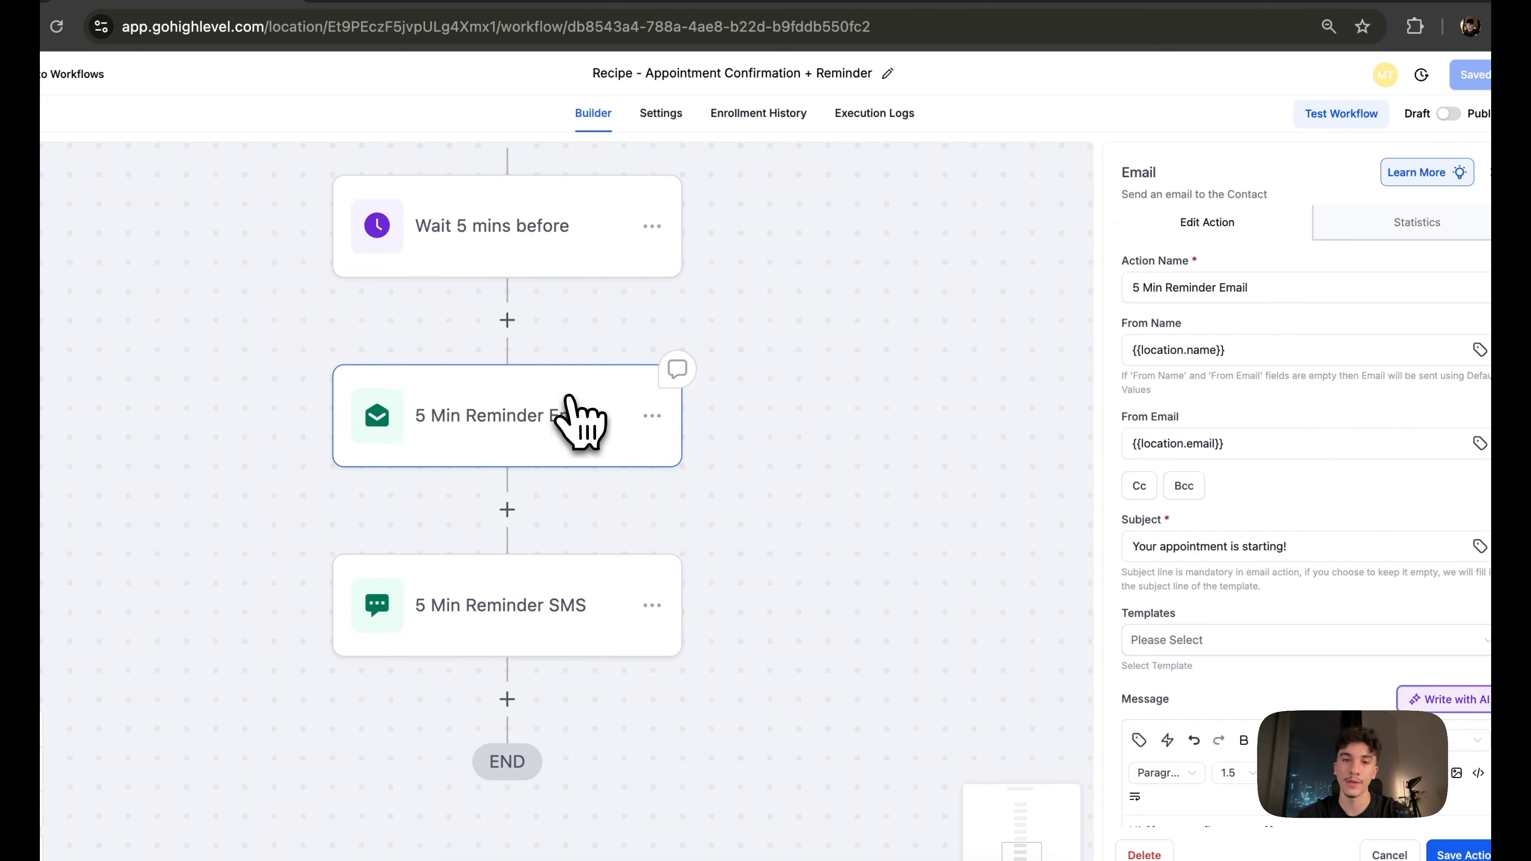
scroll(1242, 443, down, 3)
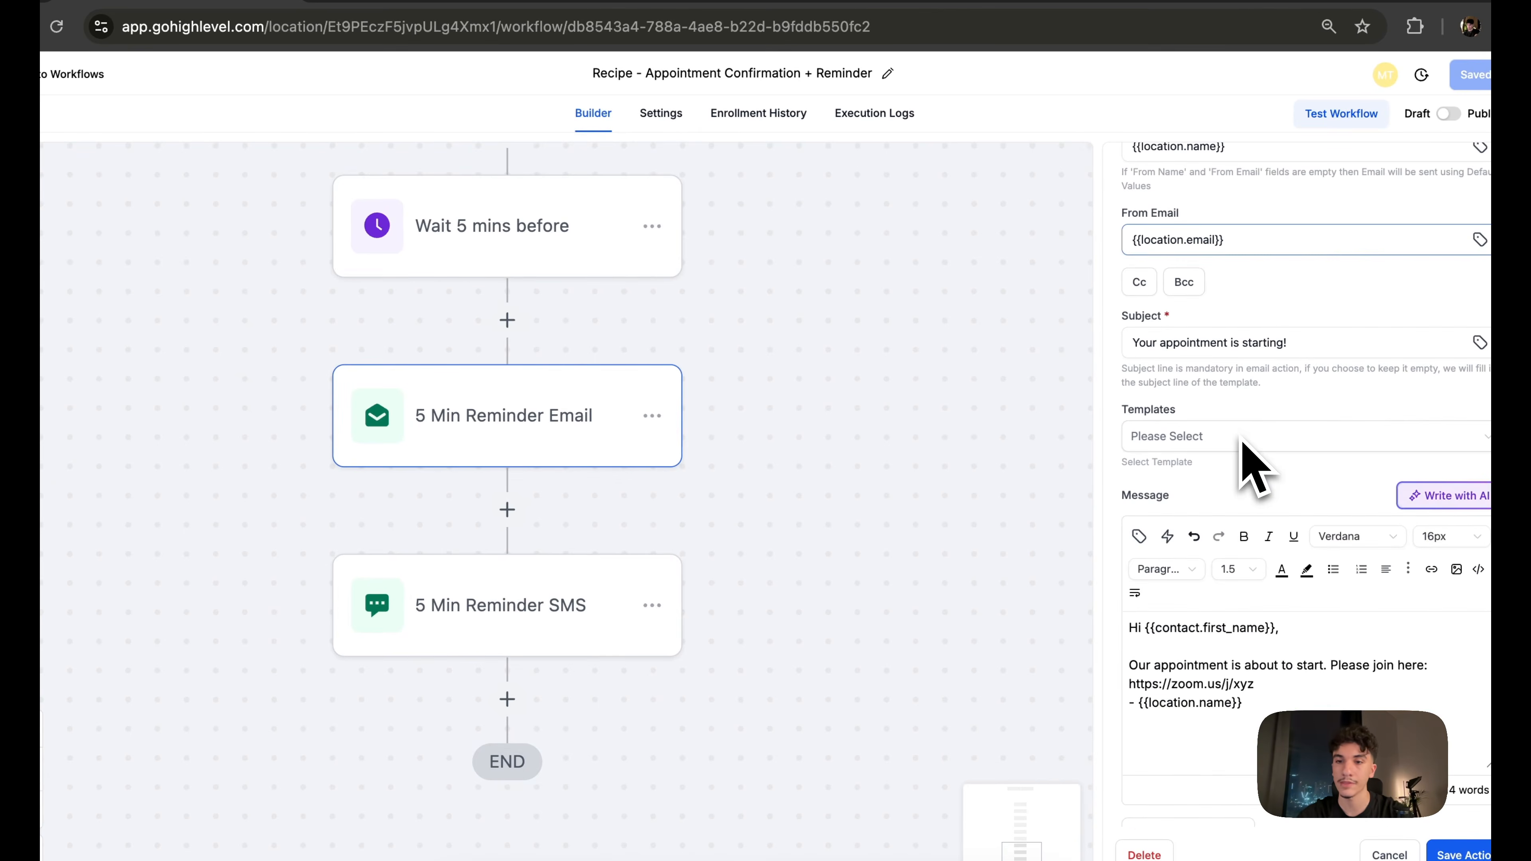
Open the 5 Min Reminder SMS action and examine its message, including the location name placeholder
scroll(865, 404, down, 3)
click(564, 425)
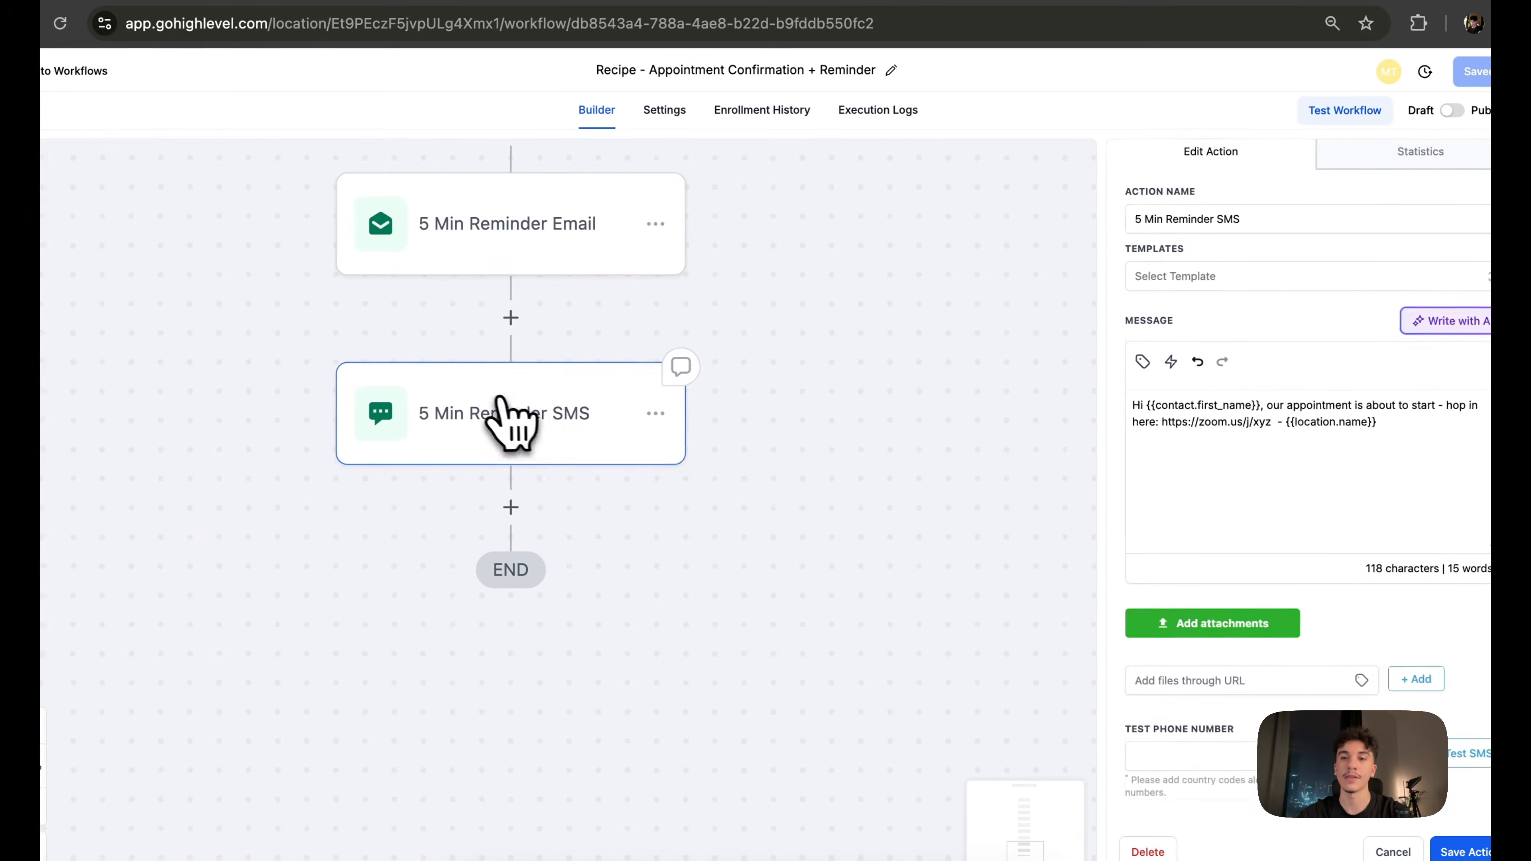
drag(1377, 421, 1291, 424)
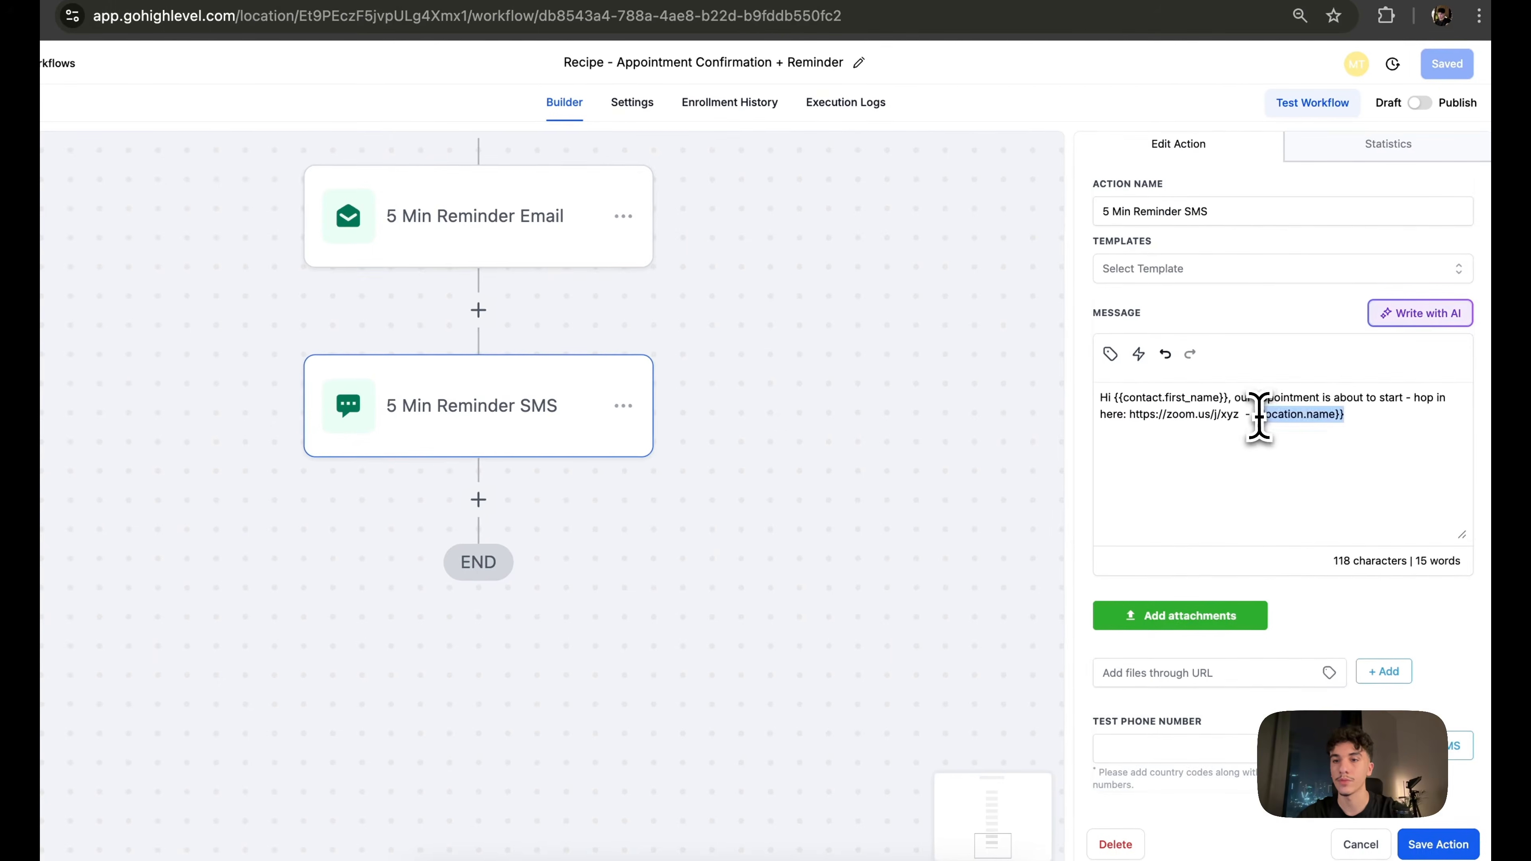
View the whole appointment confirmation and reminder workflow from its trigger to the end
scroll(651, 561, down, 5)
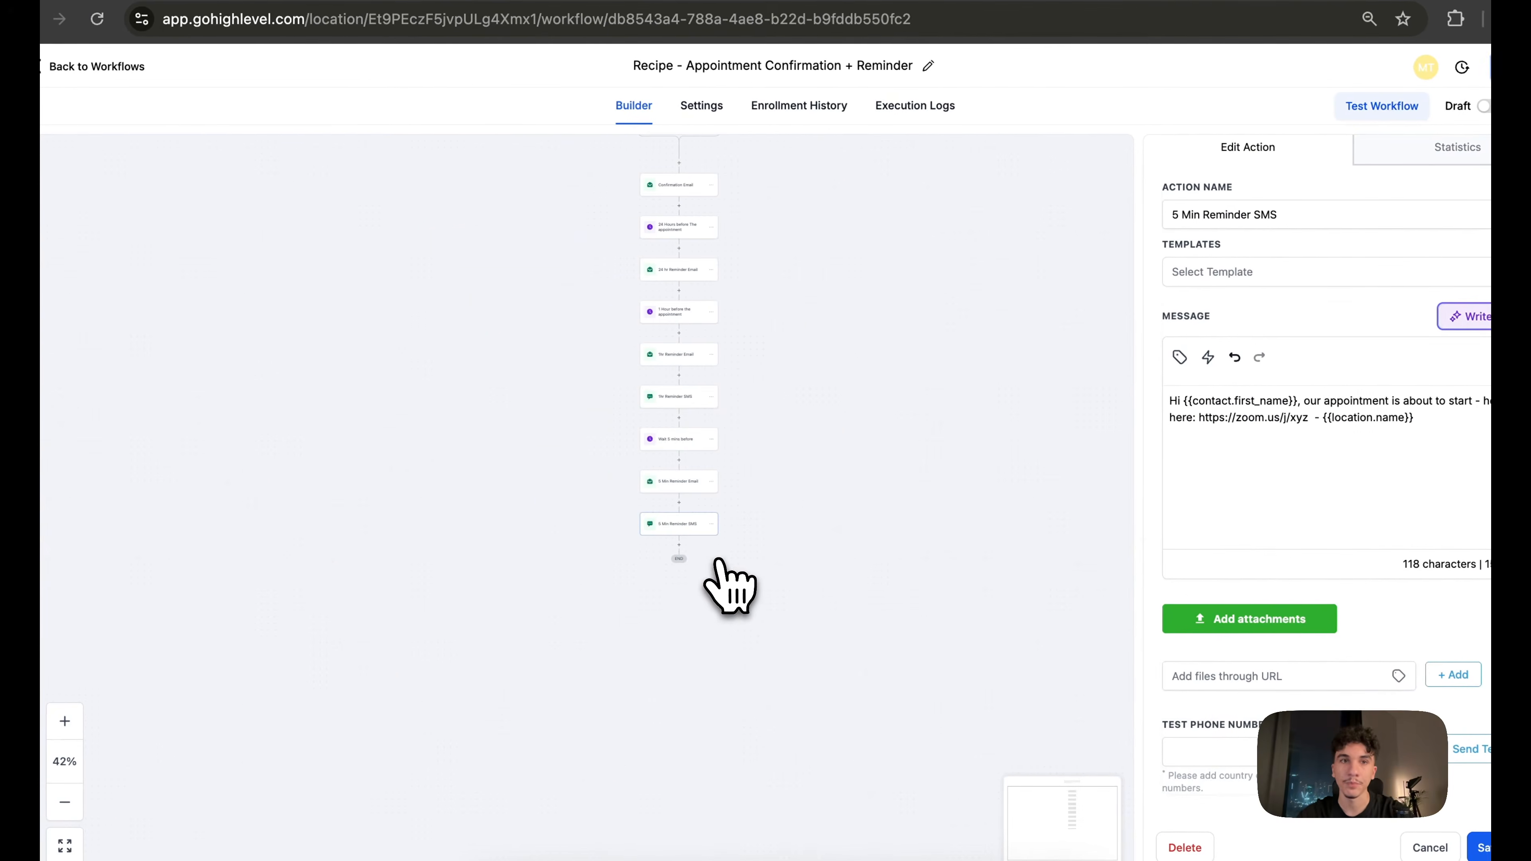
scroll(721, 579, up, 3)
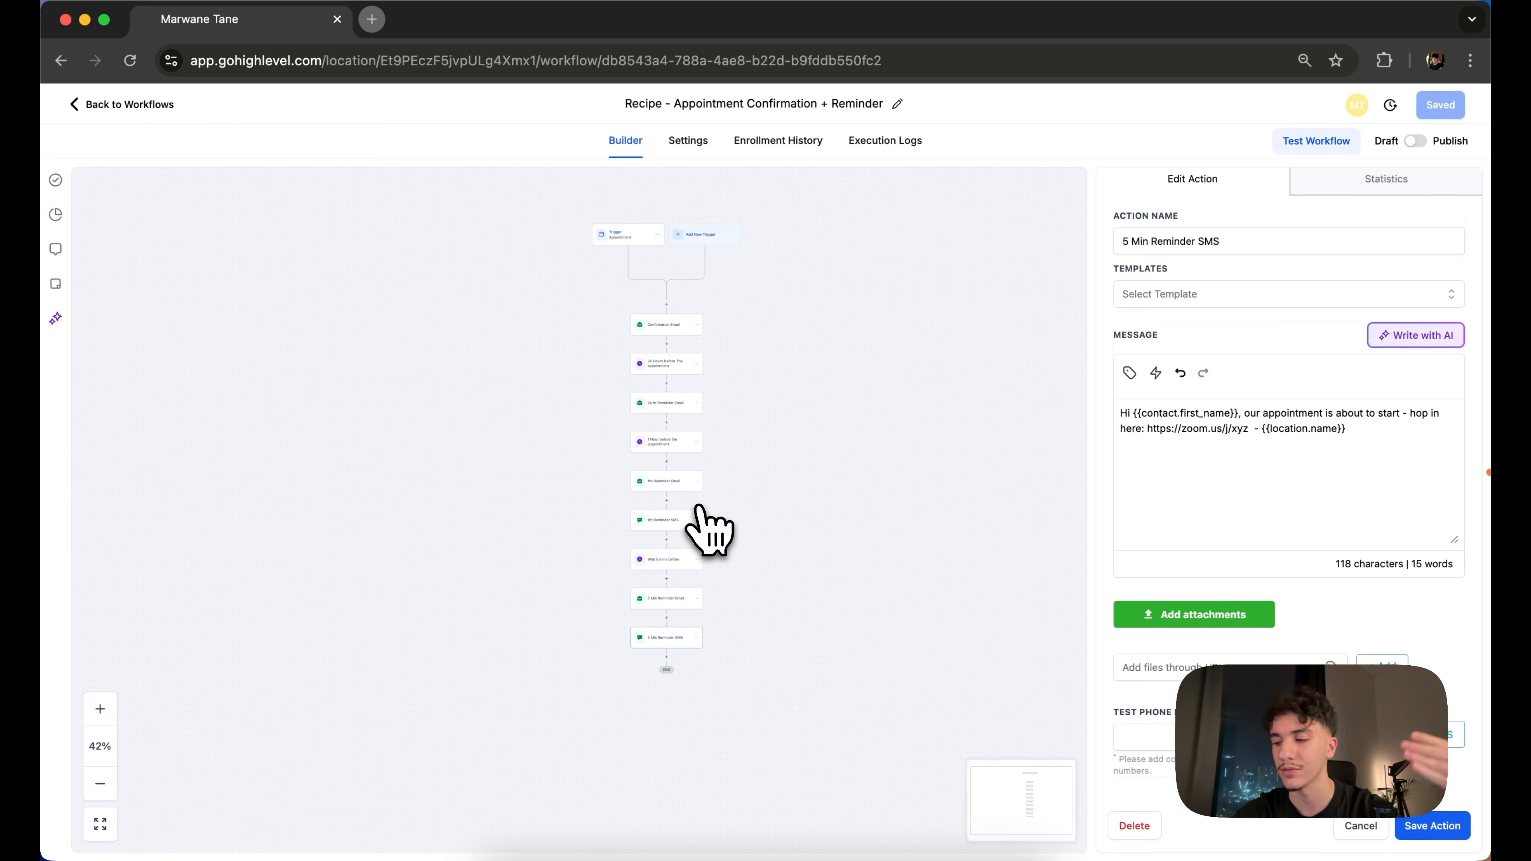
scroll(659, 513, up, 5)
scroll(636, 509, down, 5)
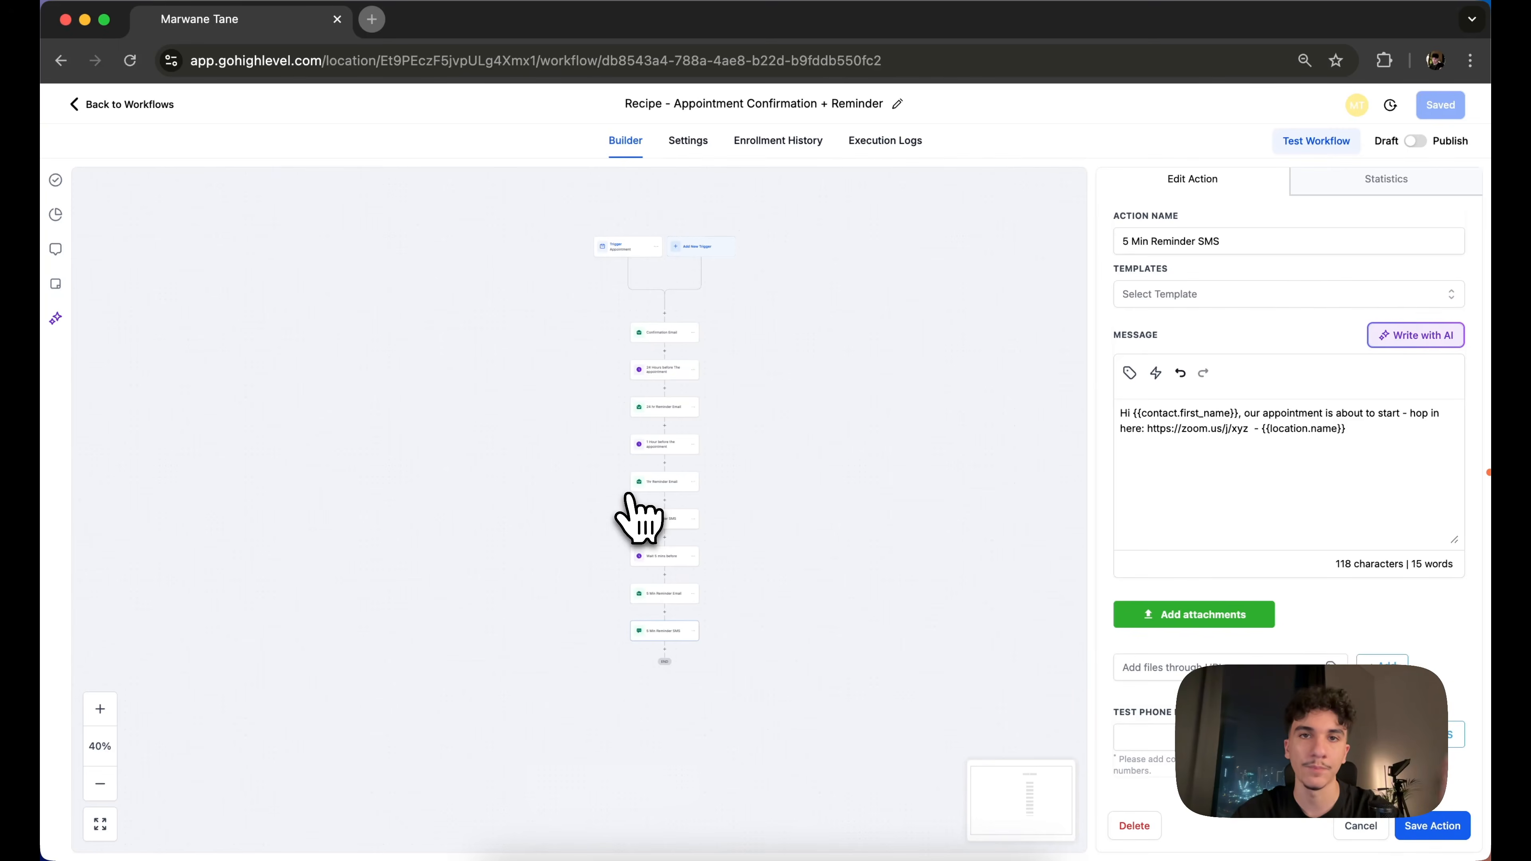
Return to the workflows list and browse the available recipes in the workflow Template Library
click(123, 104)
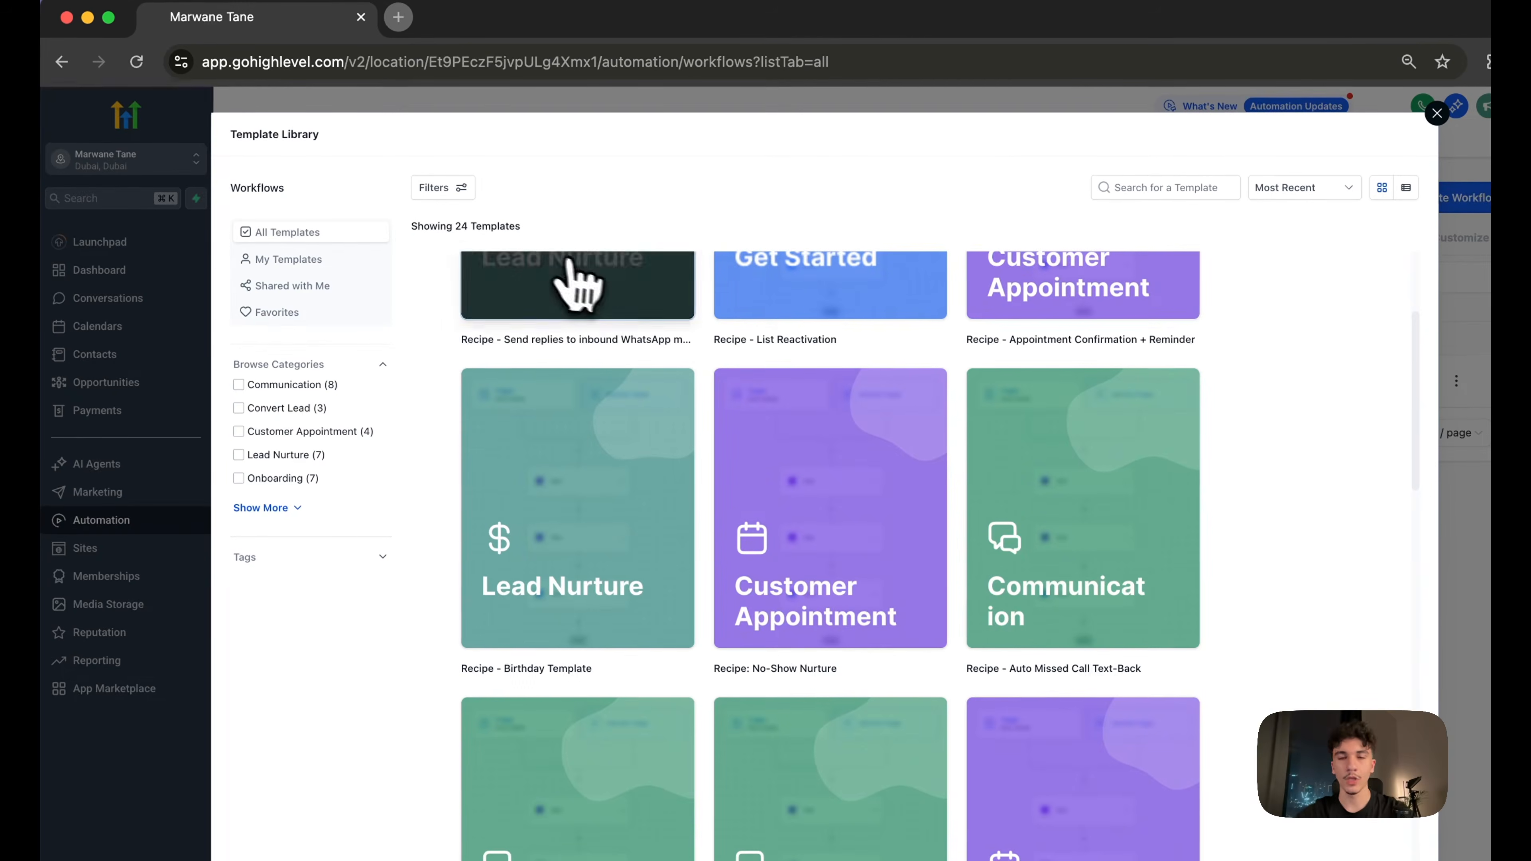
scroll(699, 374, up, 4)
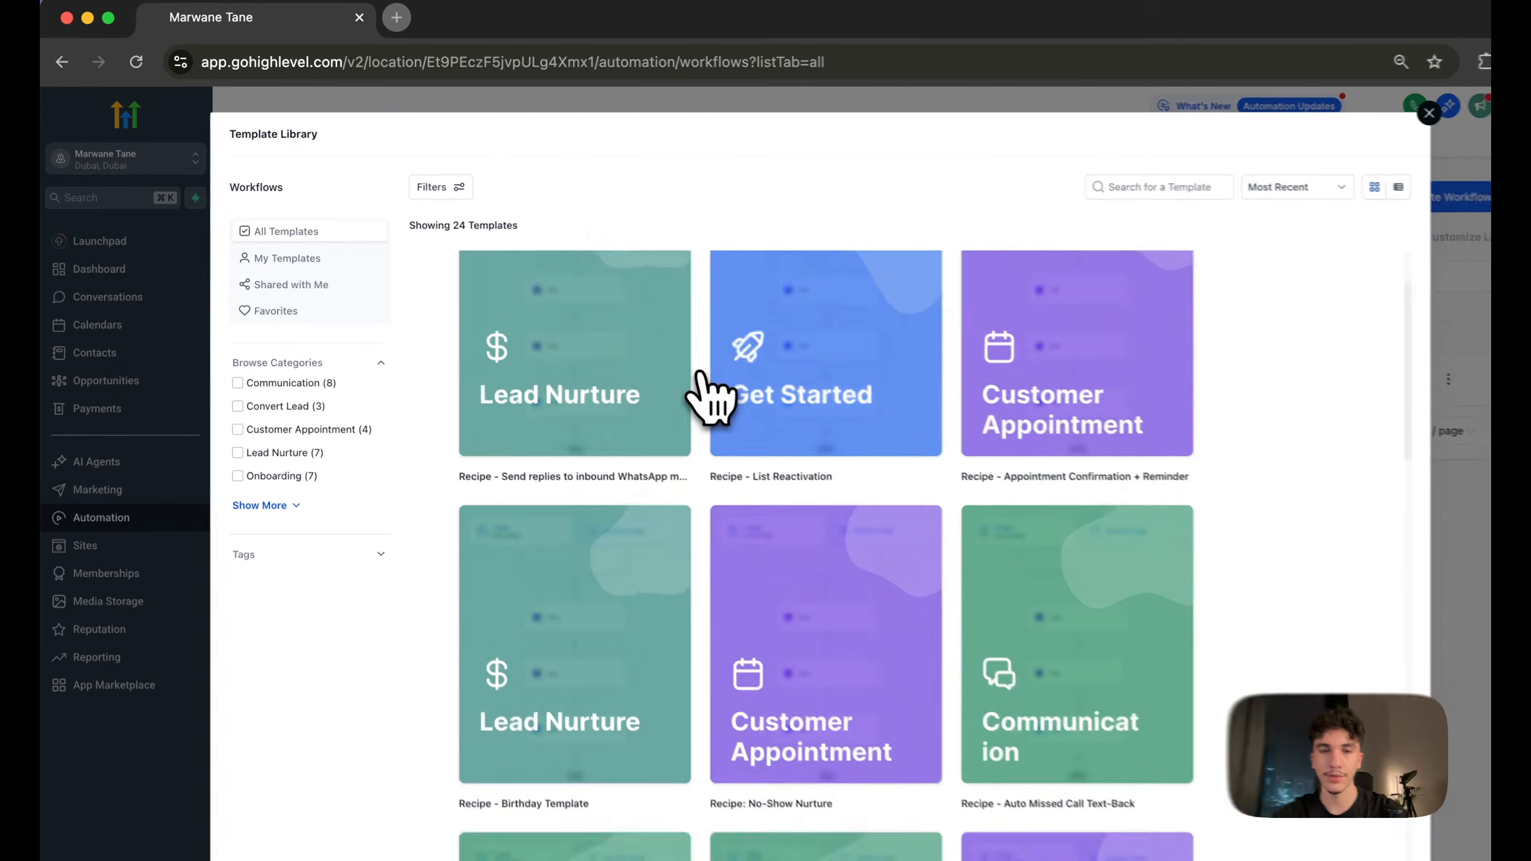
scroll(659, 352, down, 5)
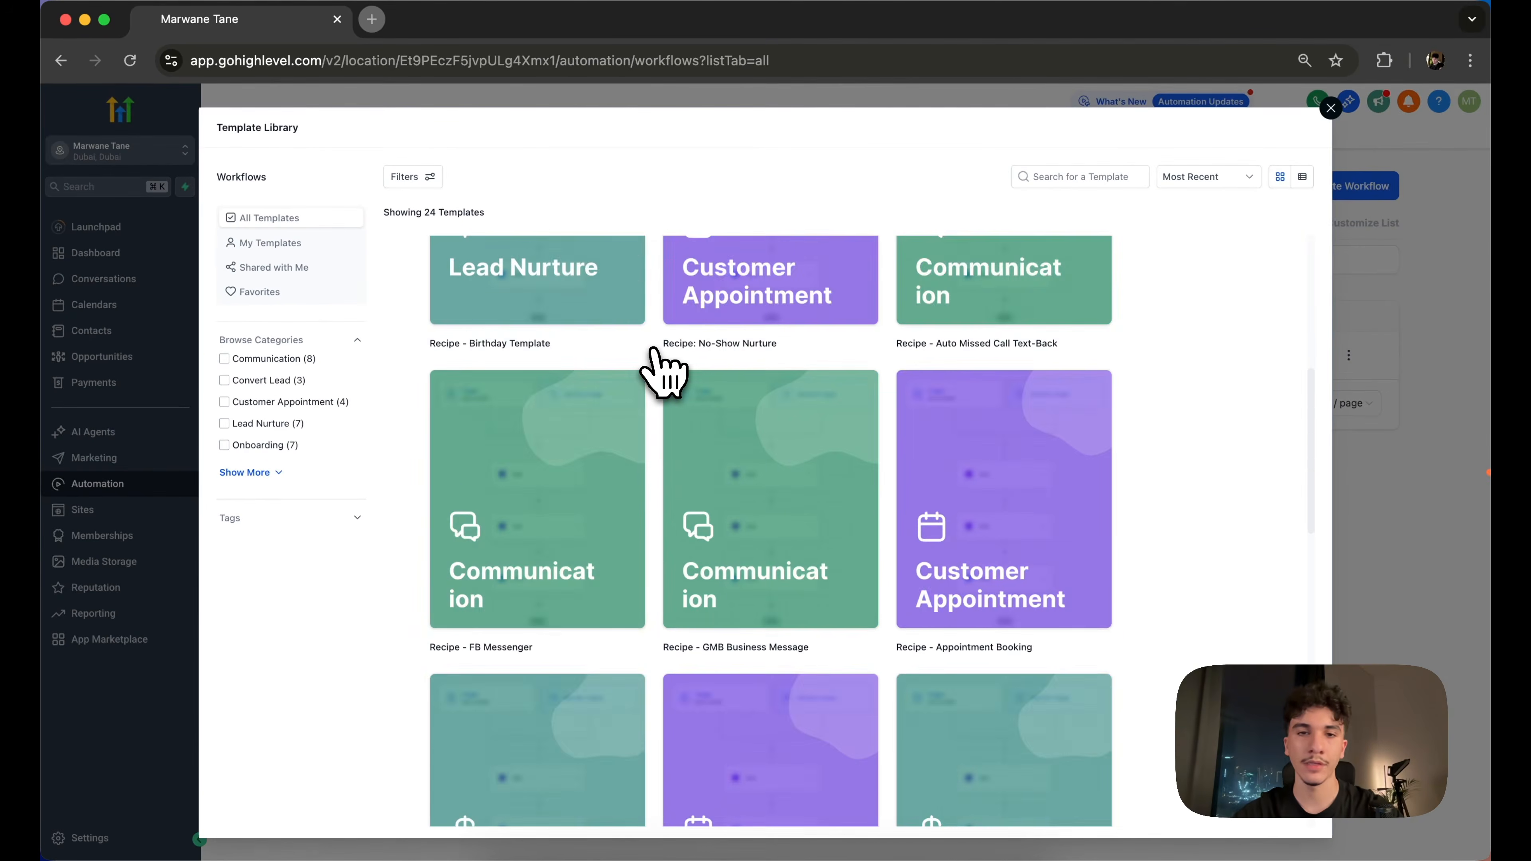
scroll(659, 372, down, 10)
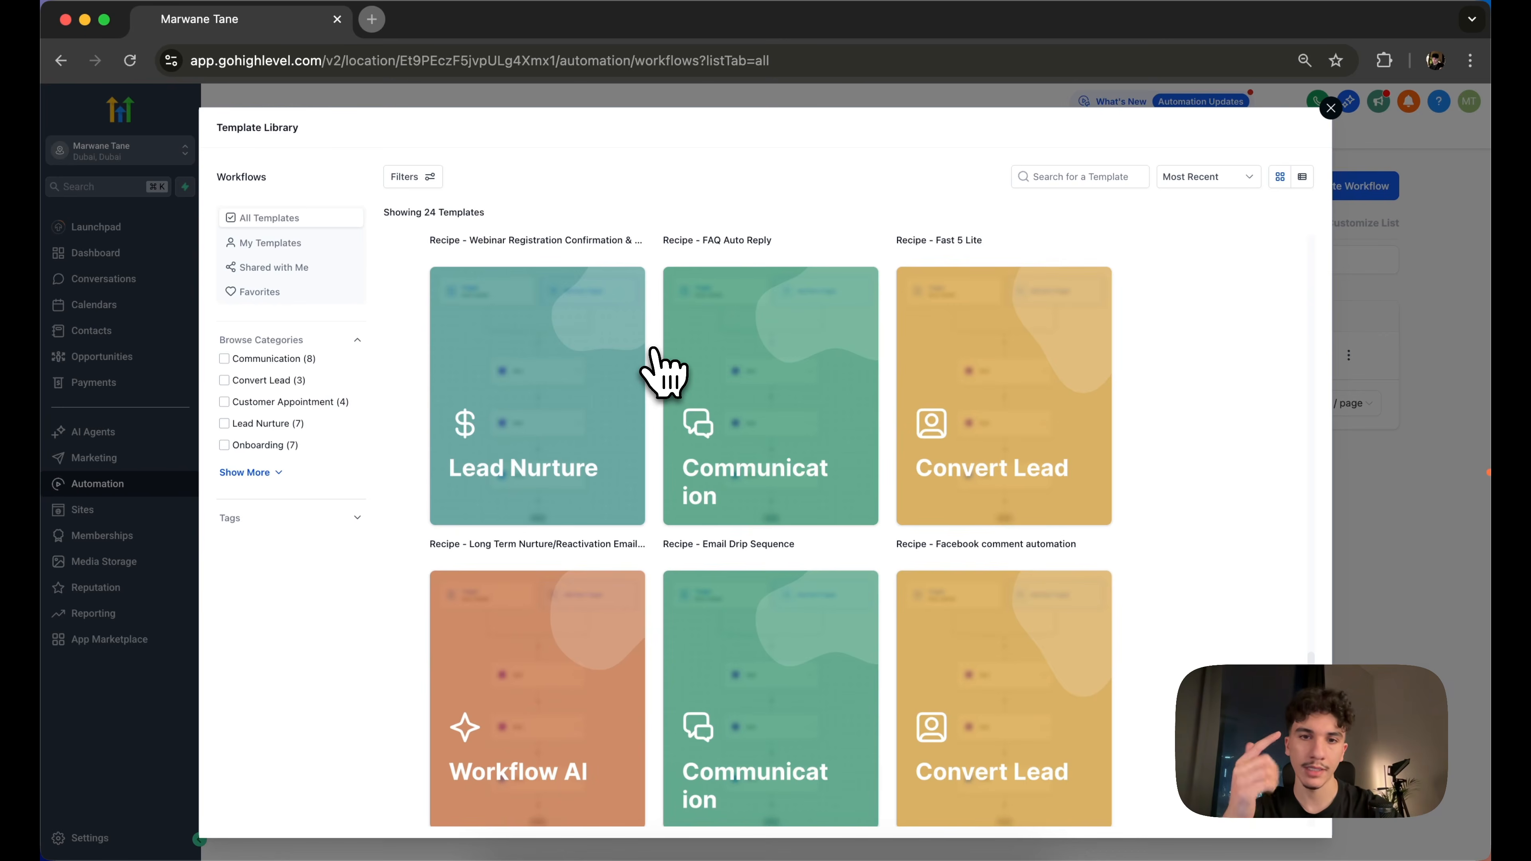
scroll(659, 372, up, 8)
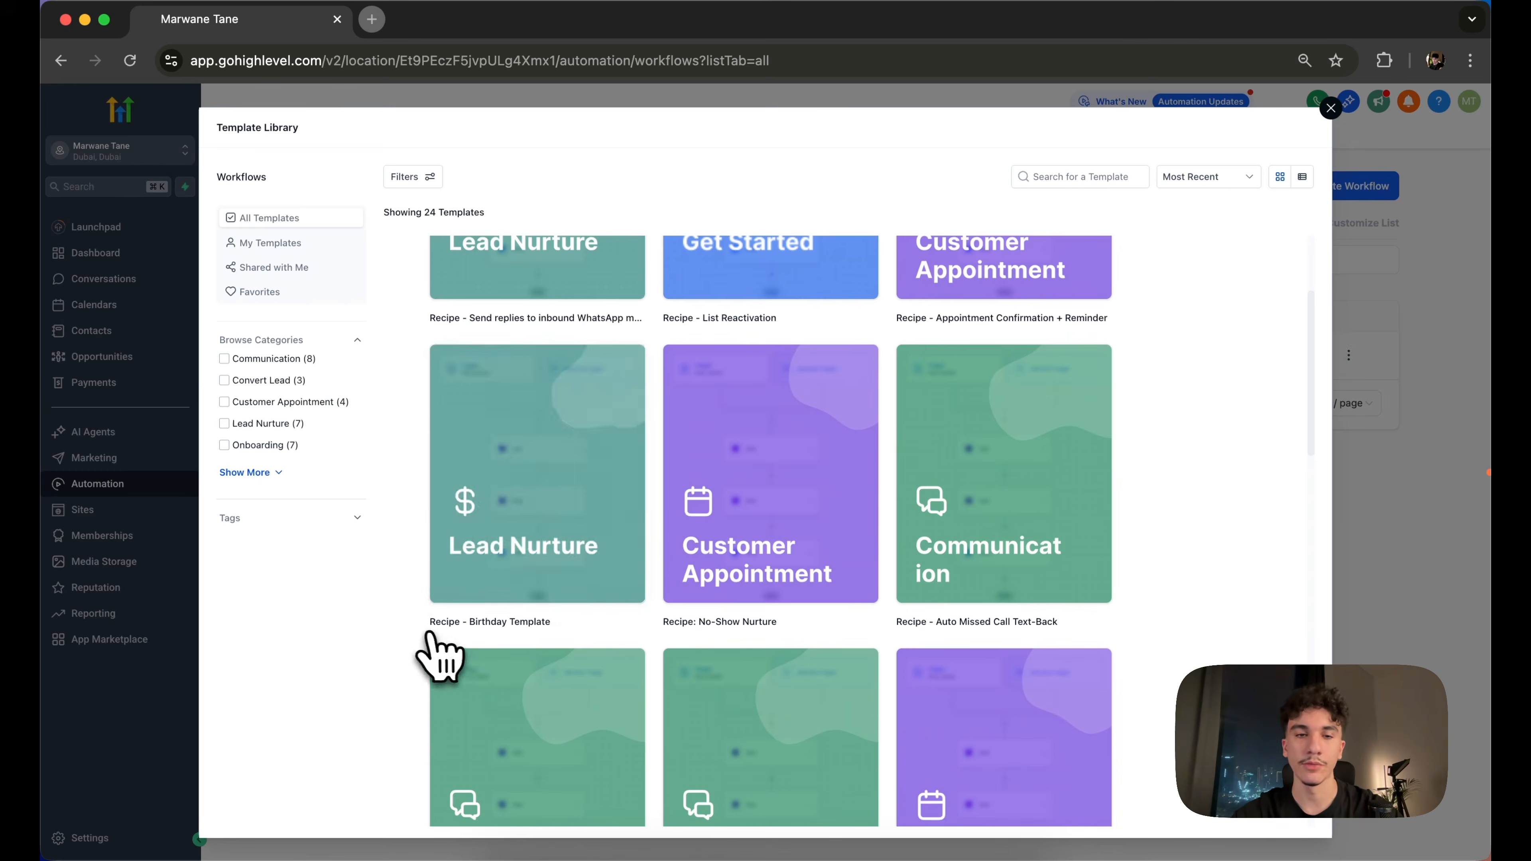
scroll(422, 630, up, 5)
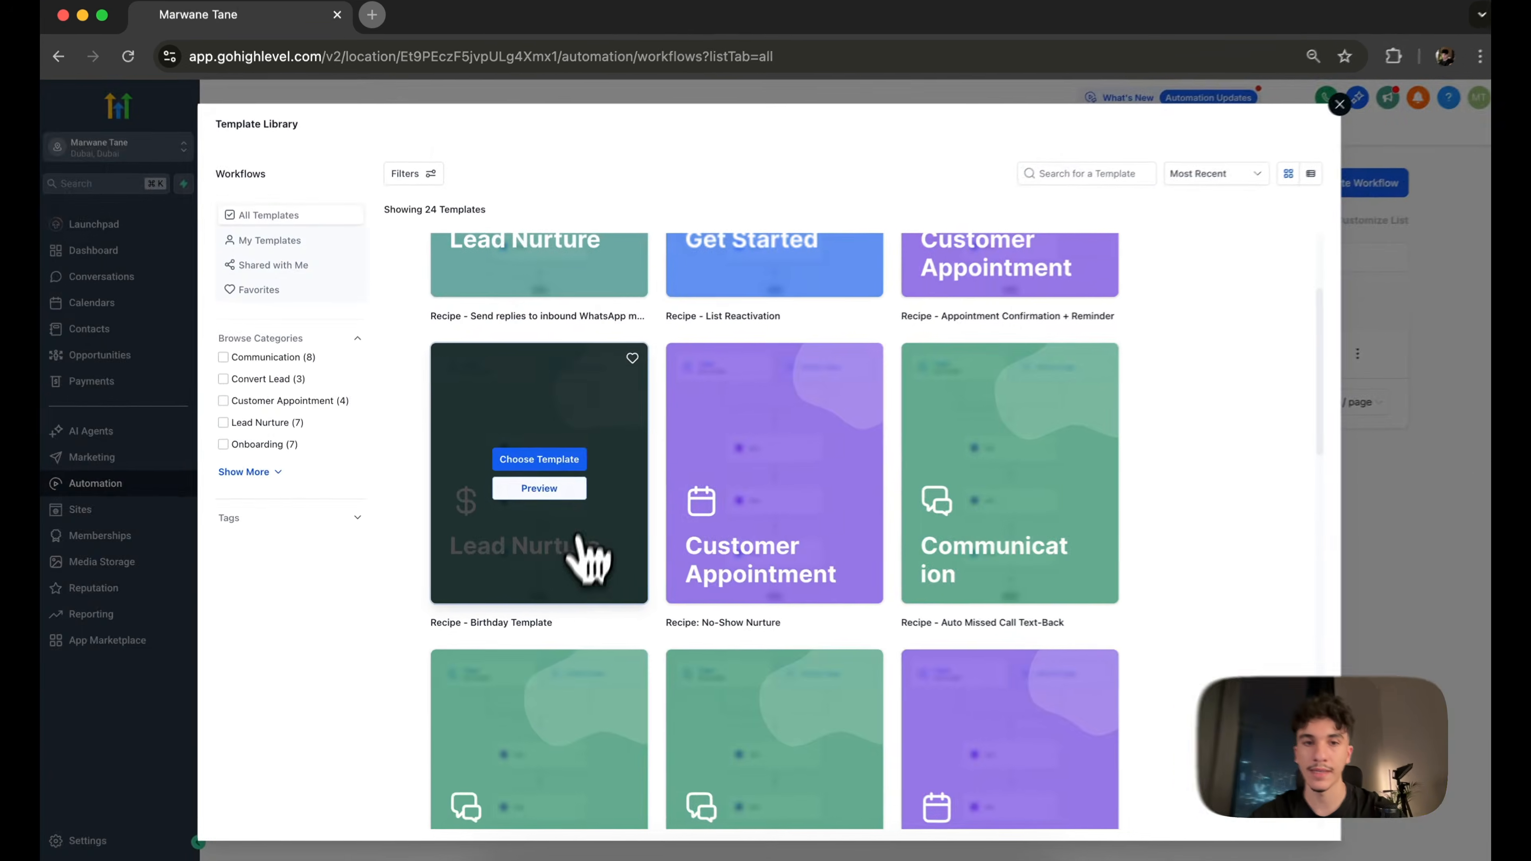
Create a workflow from the Recipe - Birthday Template and open its Birthday Reminder trigger
click(621, 340)
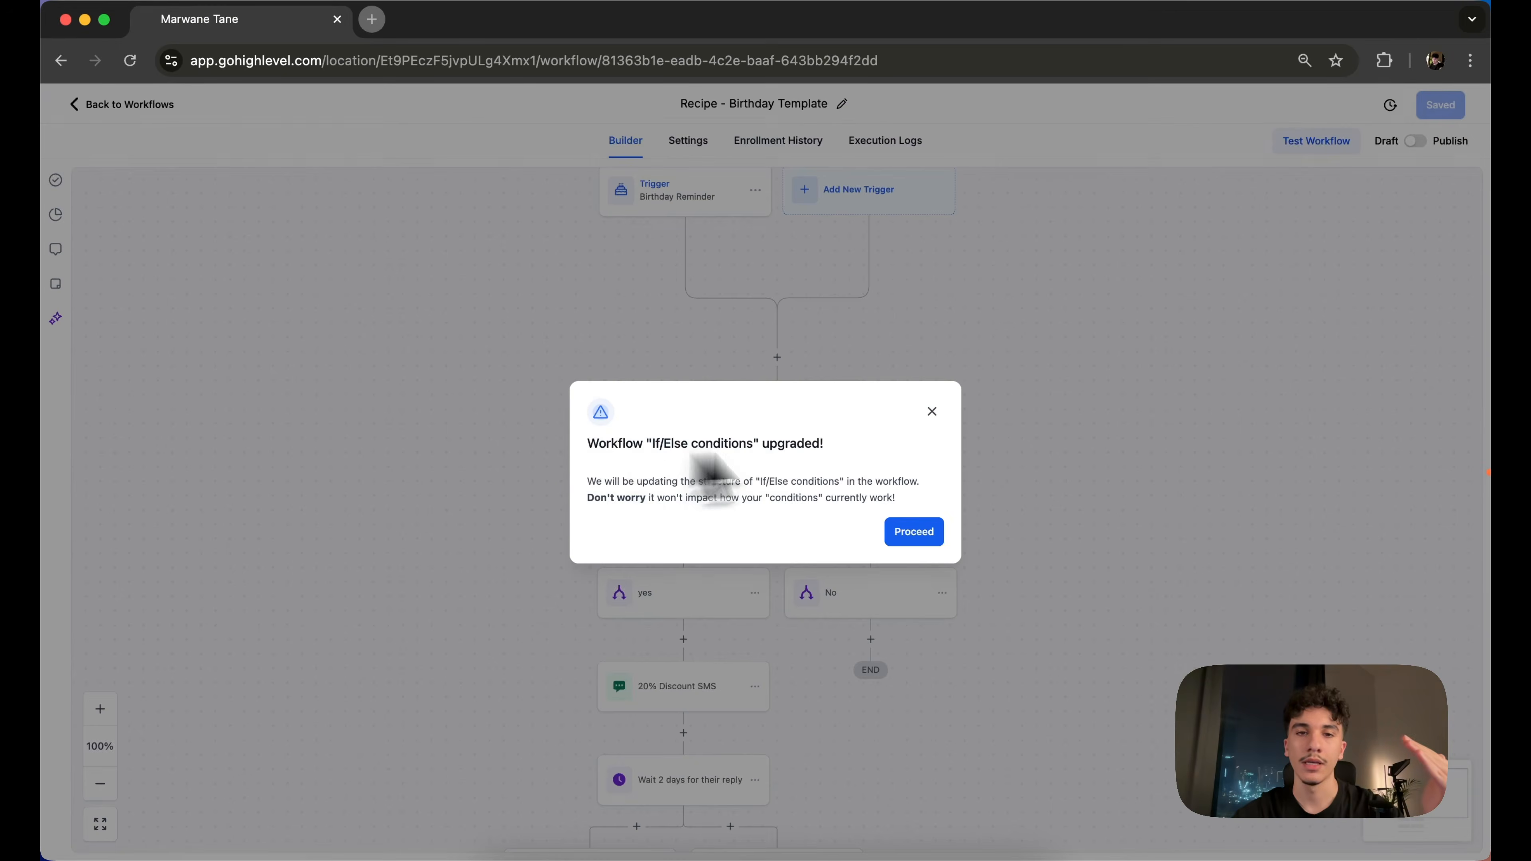
click(937, 406)
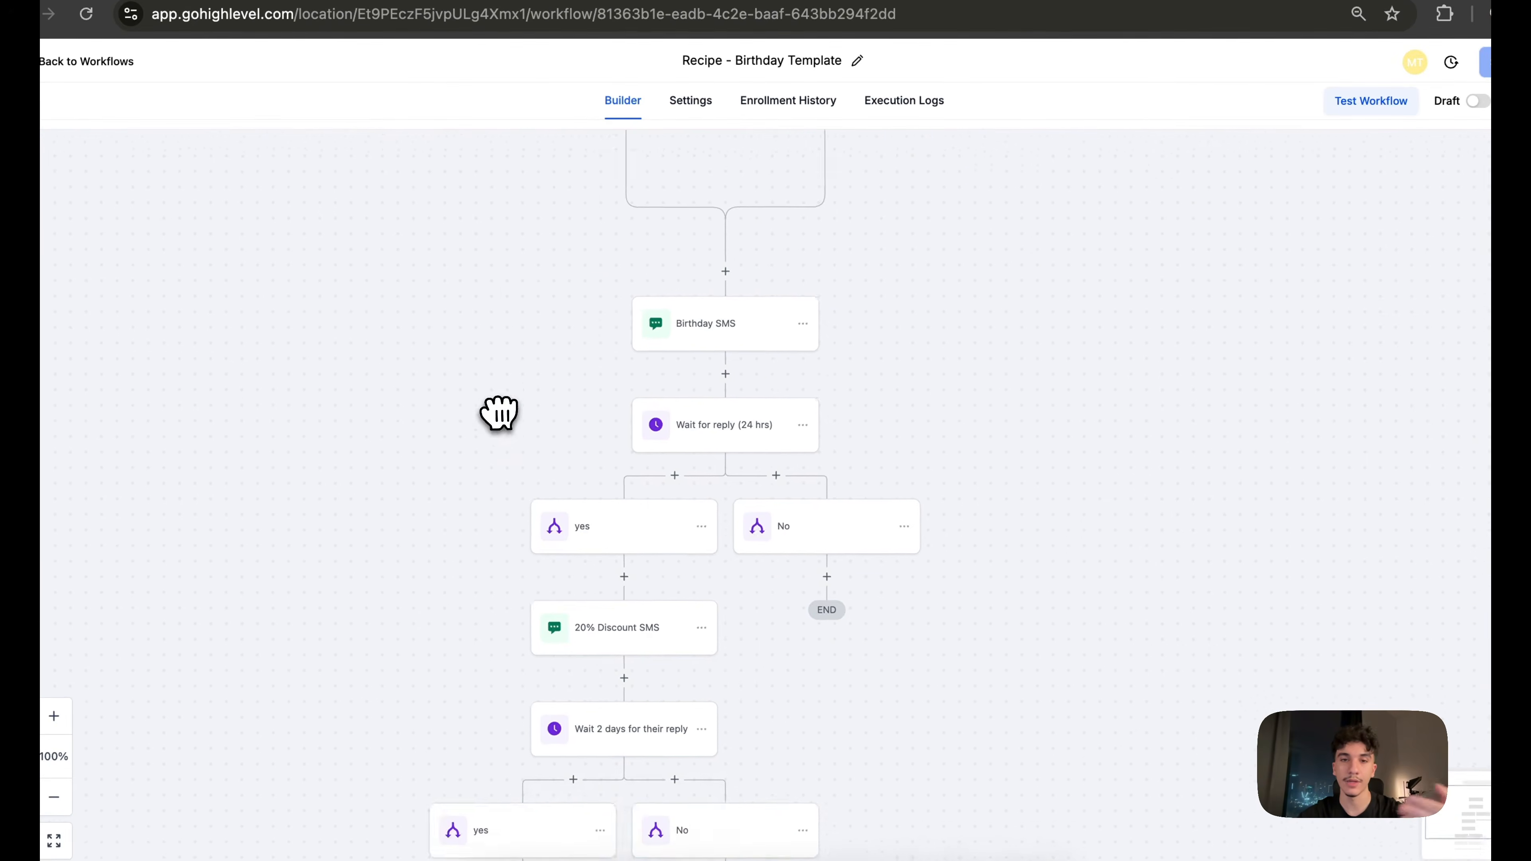
drag(499, 413, 479, 633)
drag(505, 554, 520, 537)
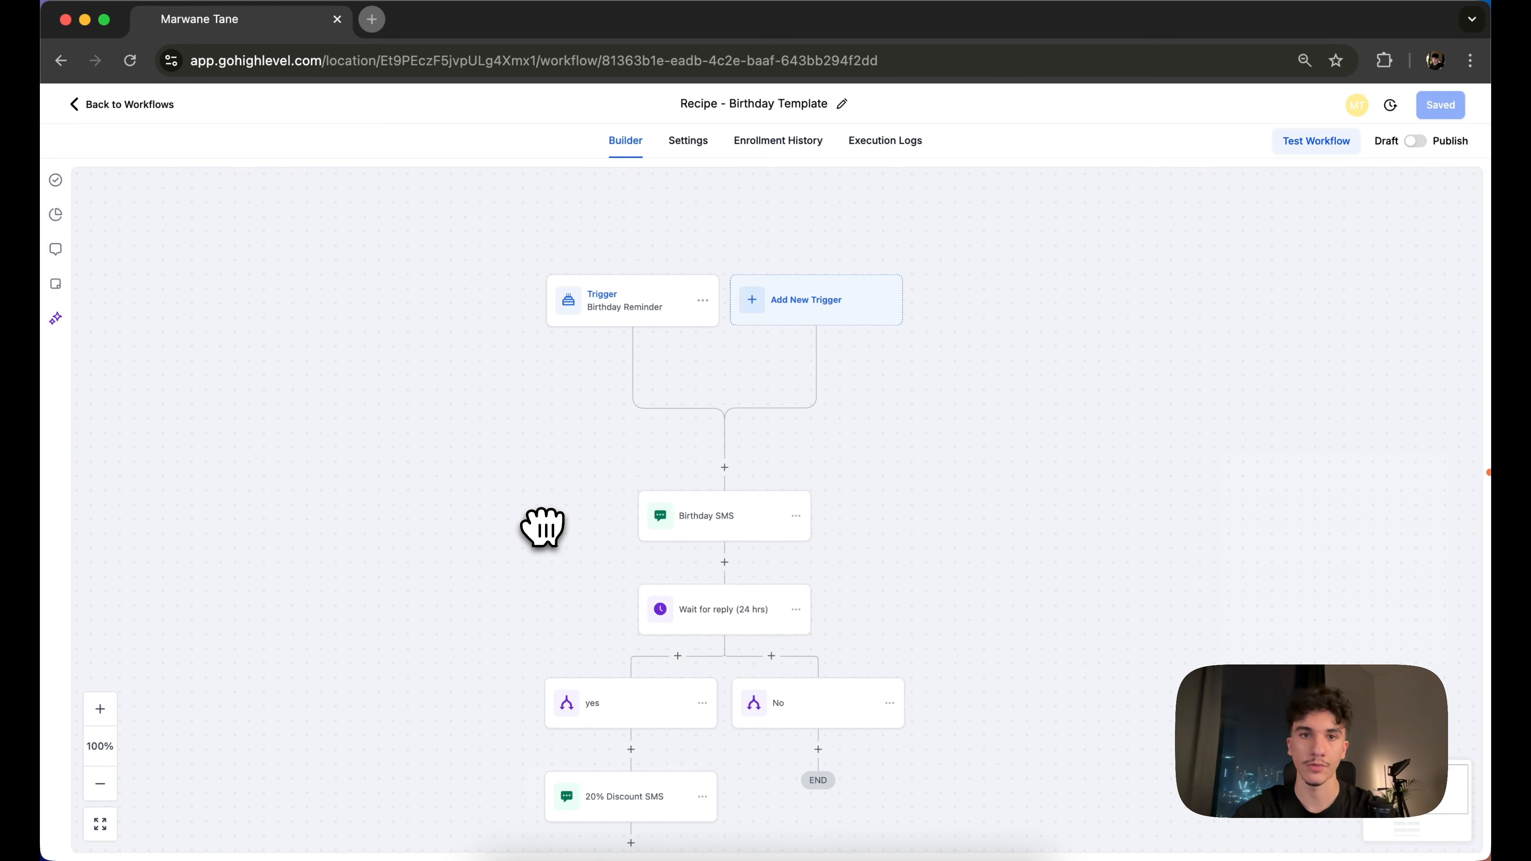
click(666, 306)
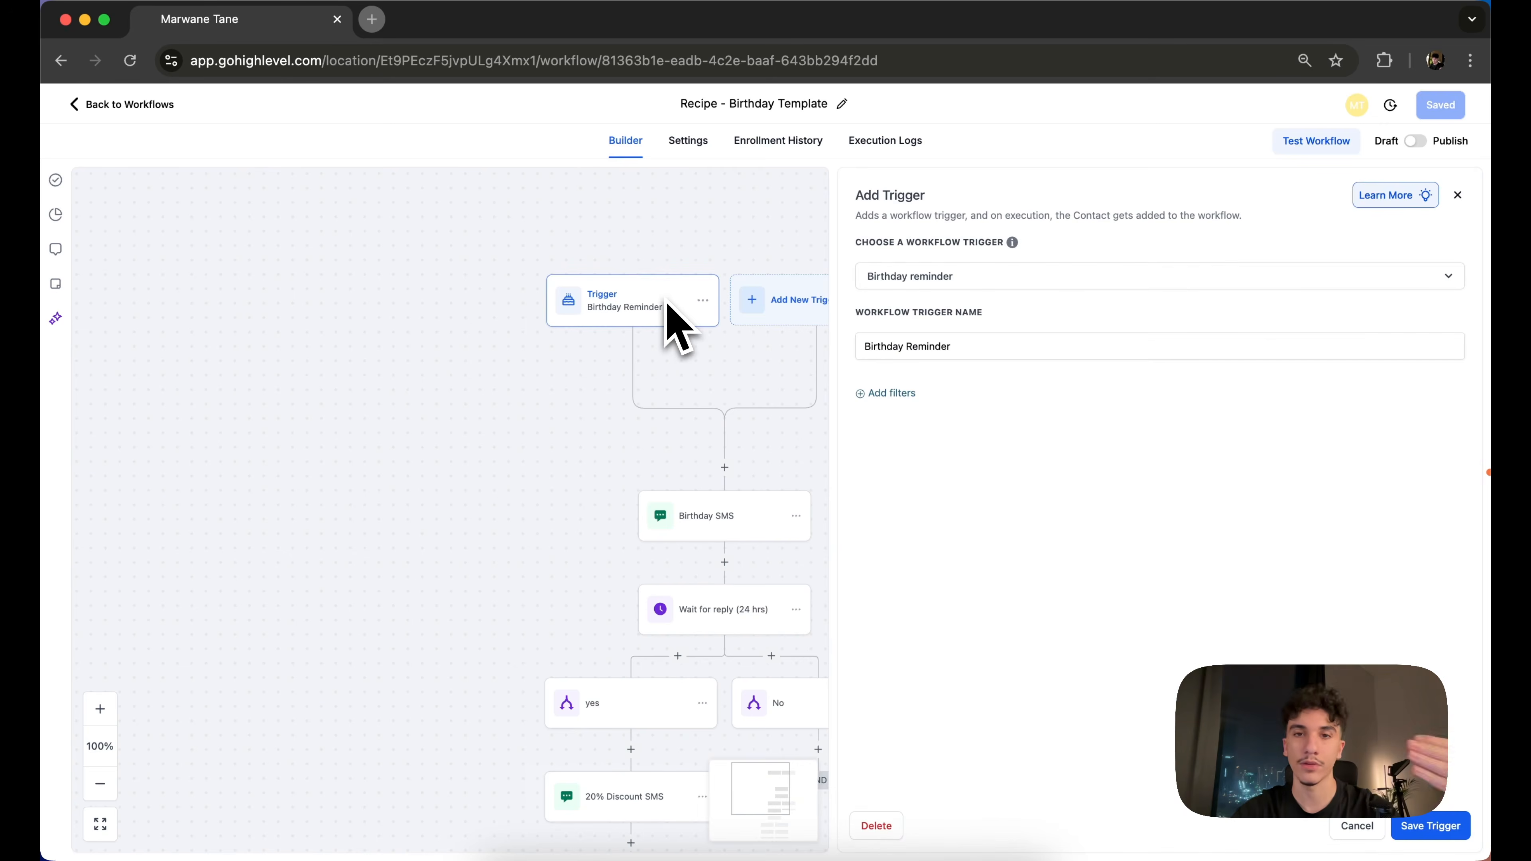
Open the Birthday SMS action and examine its location name placeholder and closing birthday wish
drag(808, 485, 678, 314)
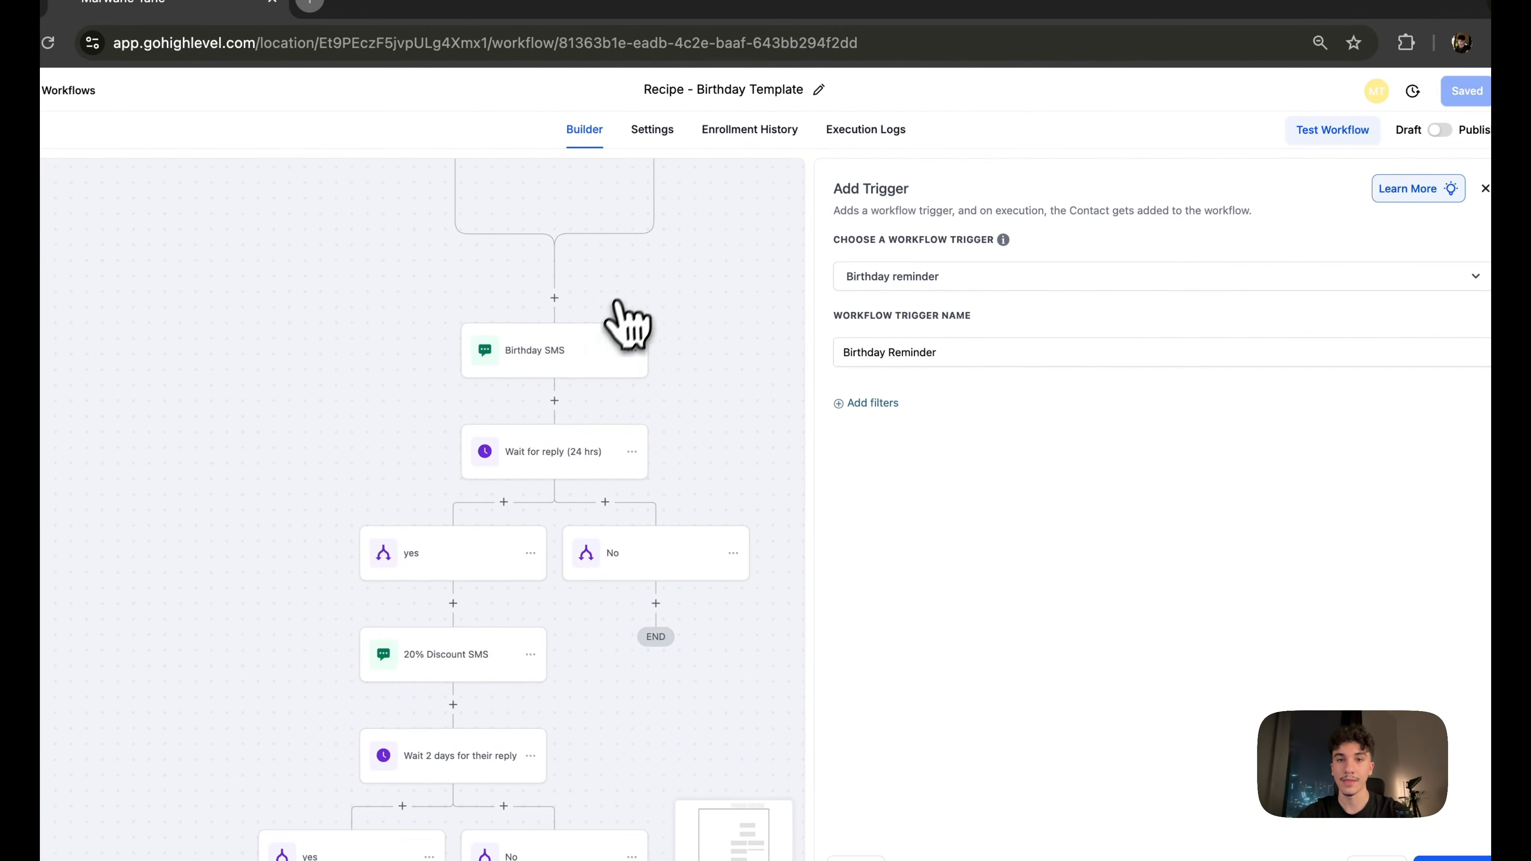
click(603, 362)
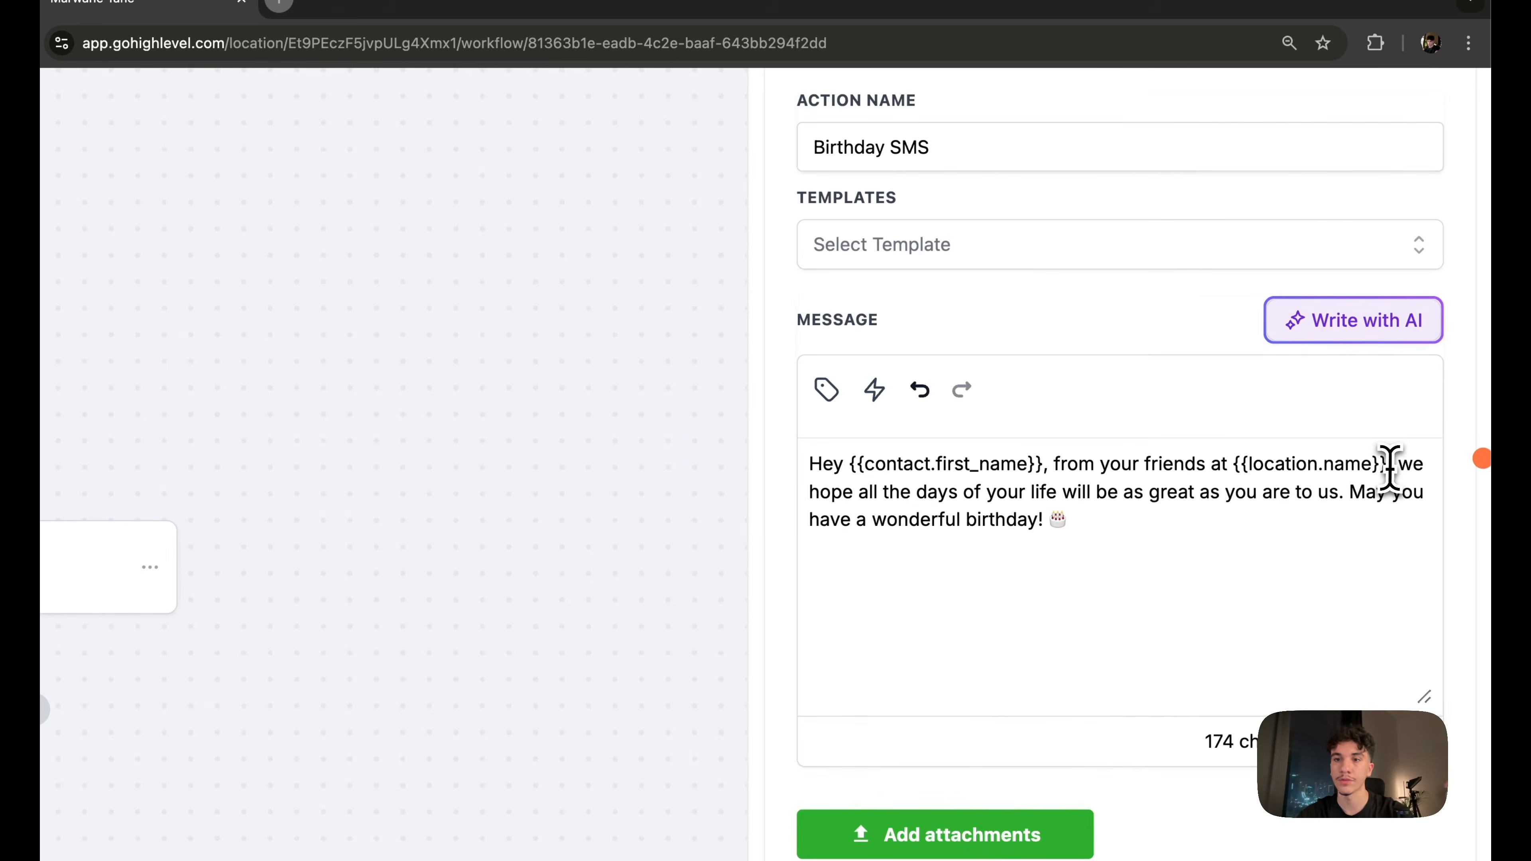
drag(1386, 470, 1253, 478)
click(1240, 478)
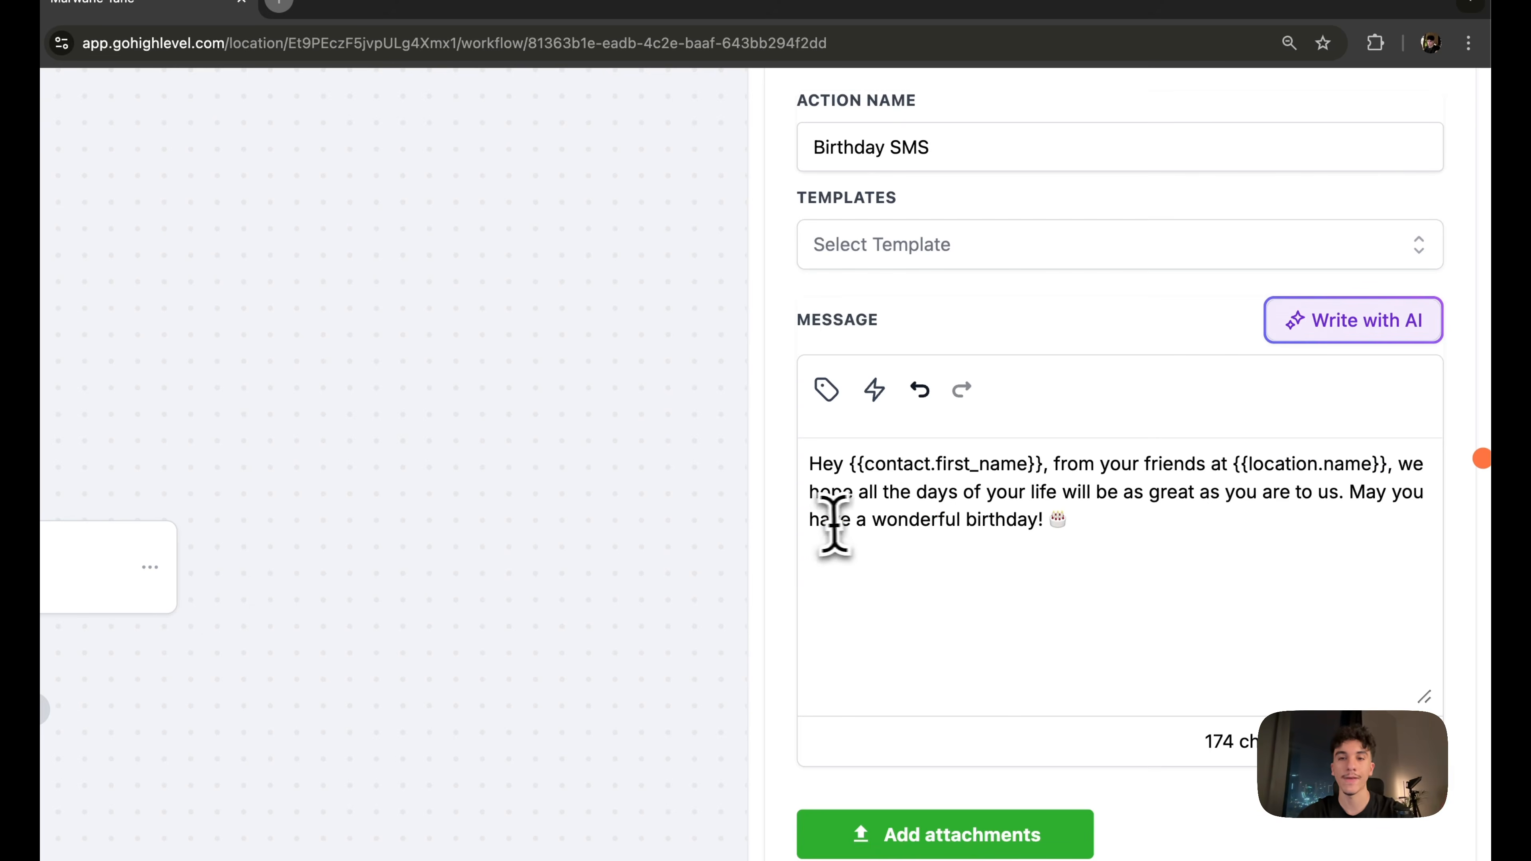
drag(811, 519, 1111, 530)
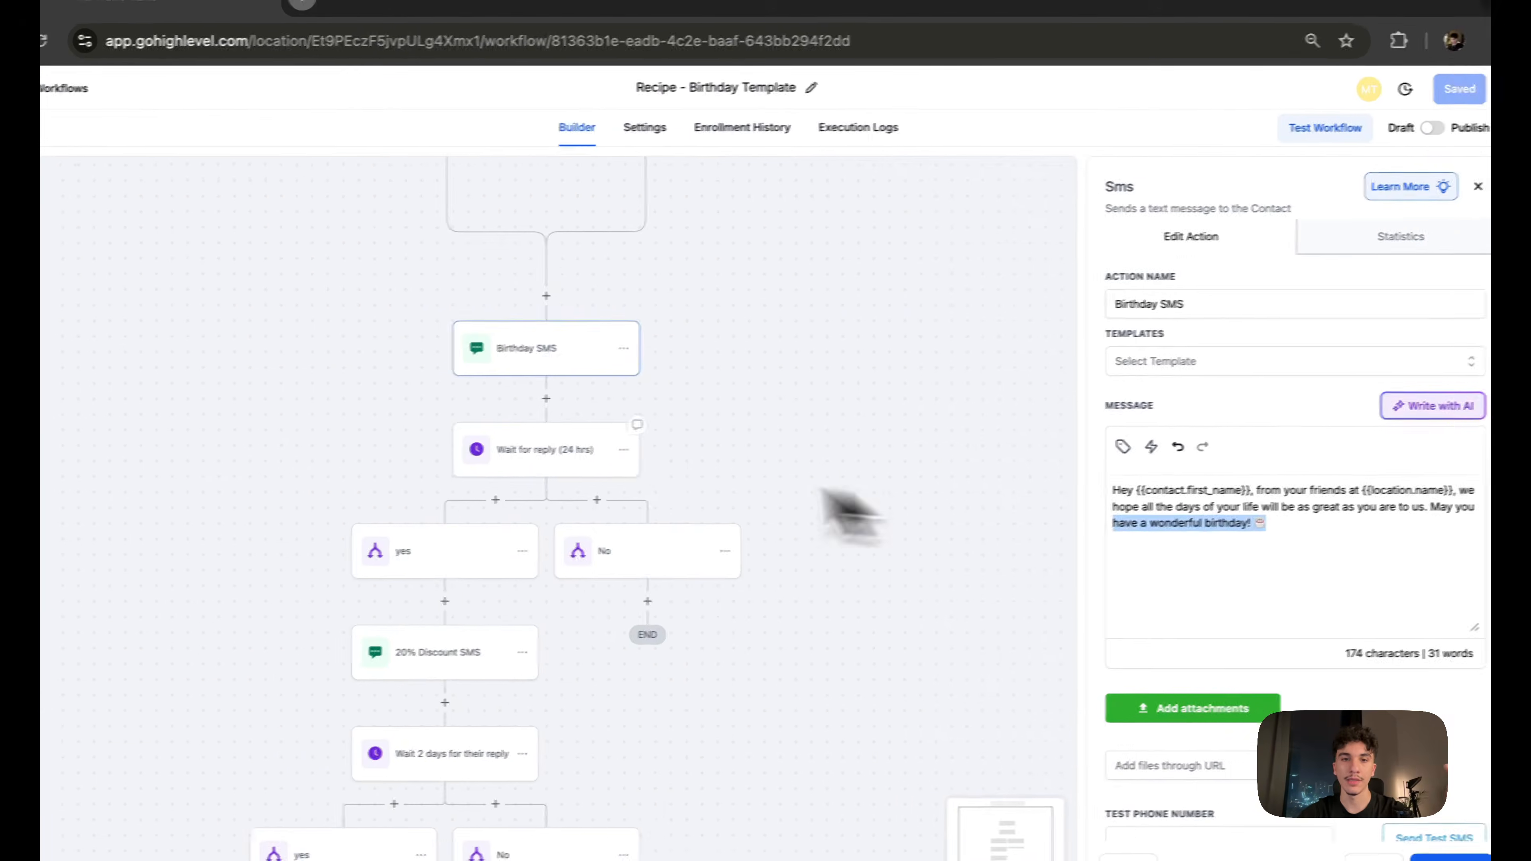
Examine the Wait for reply (24 hrs) step and the conditions of the No and yes branches below it
click(537, 453)
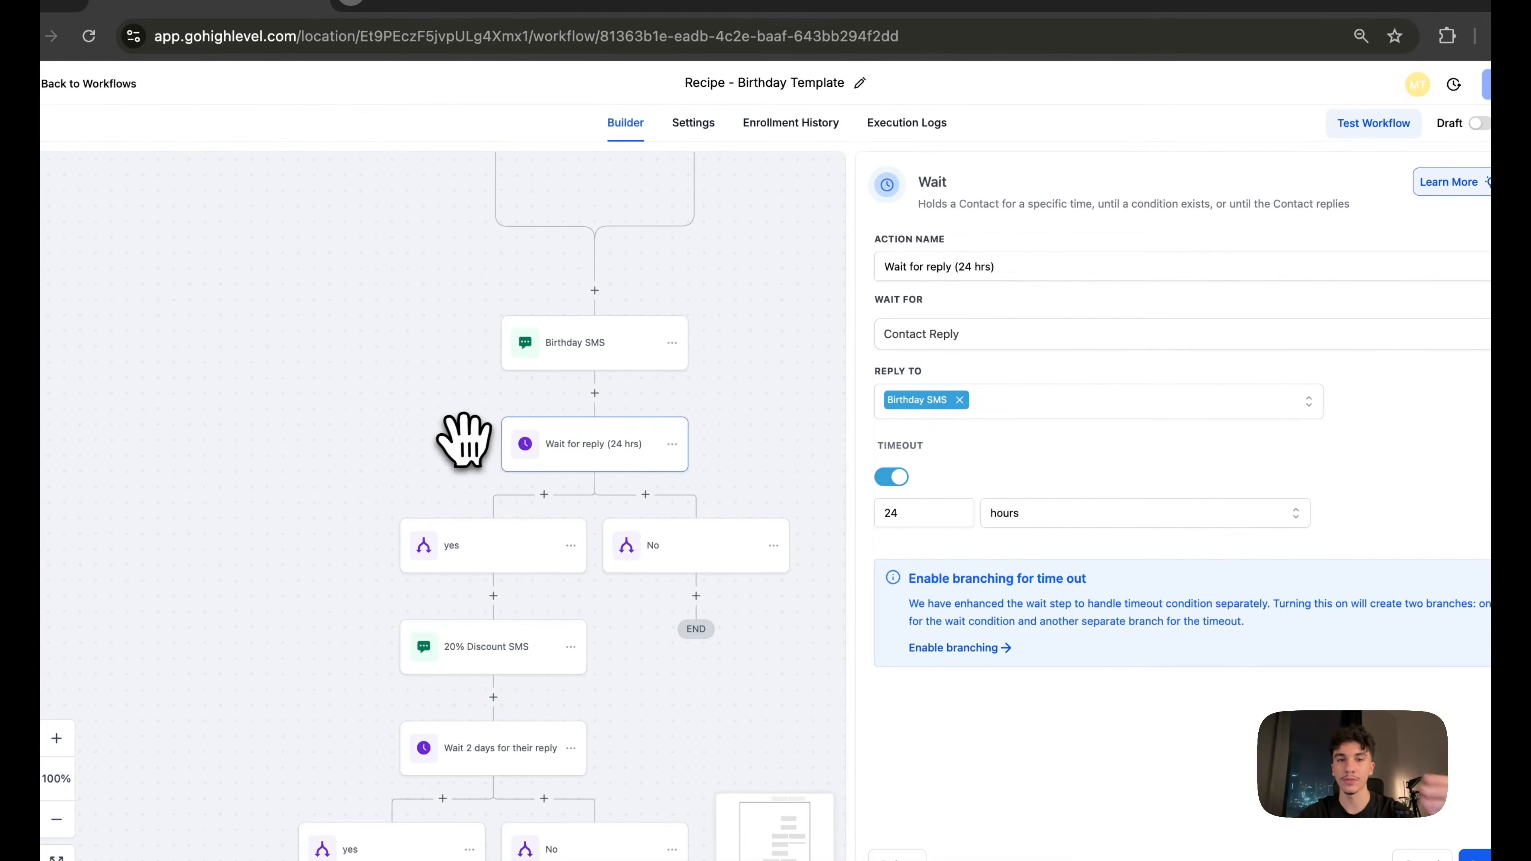
drag(462, 438, 405, 352)
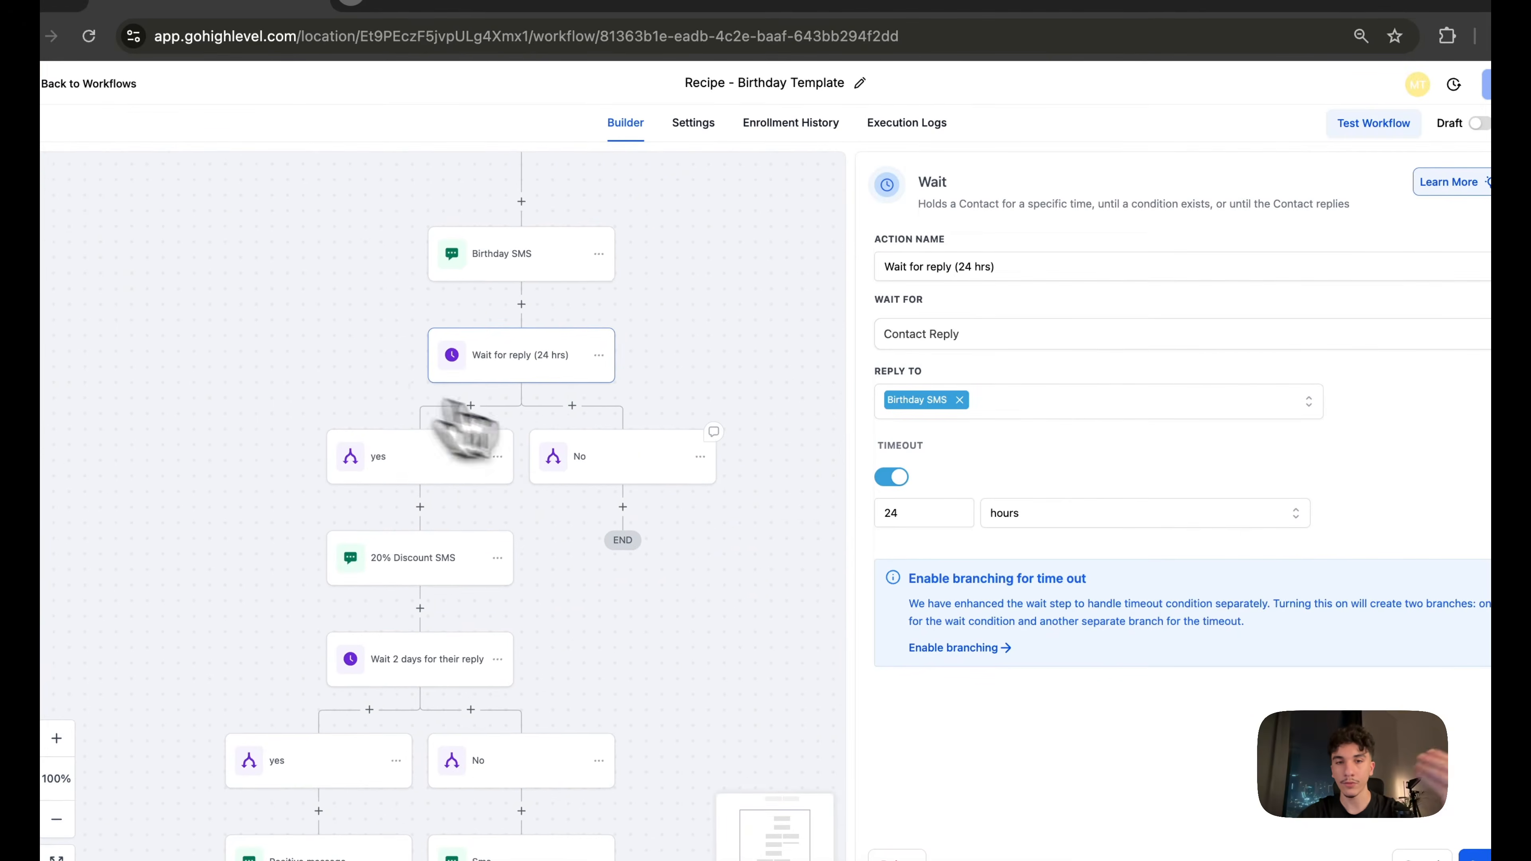
click(641, 476)
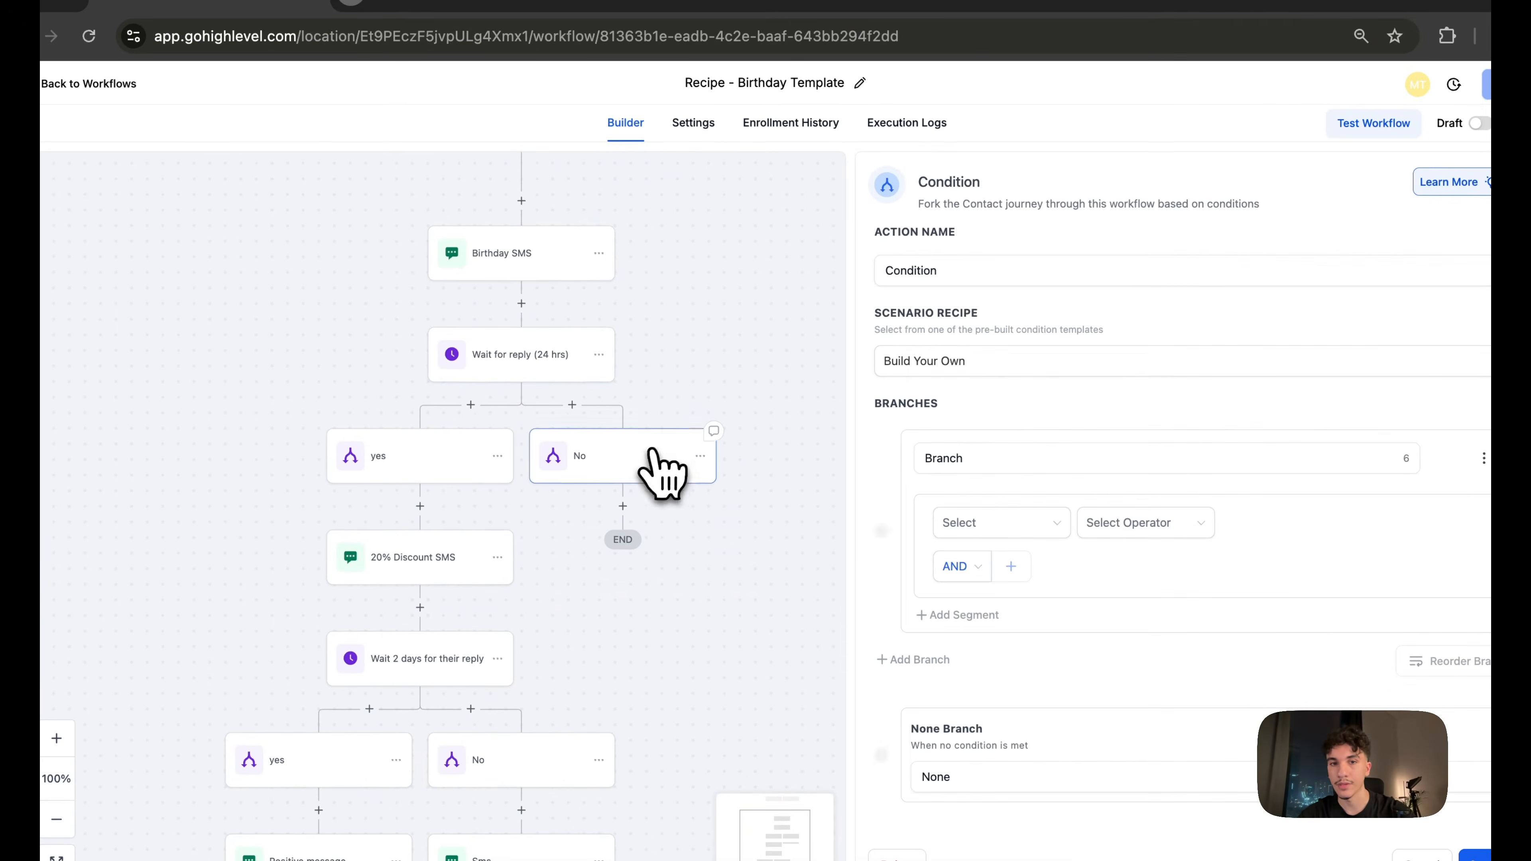
drag(683, 400, 769, 365)
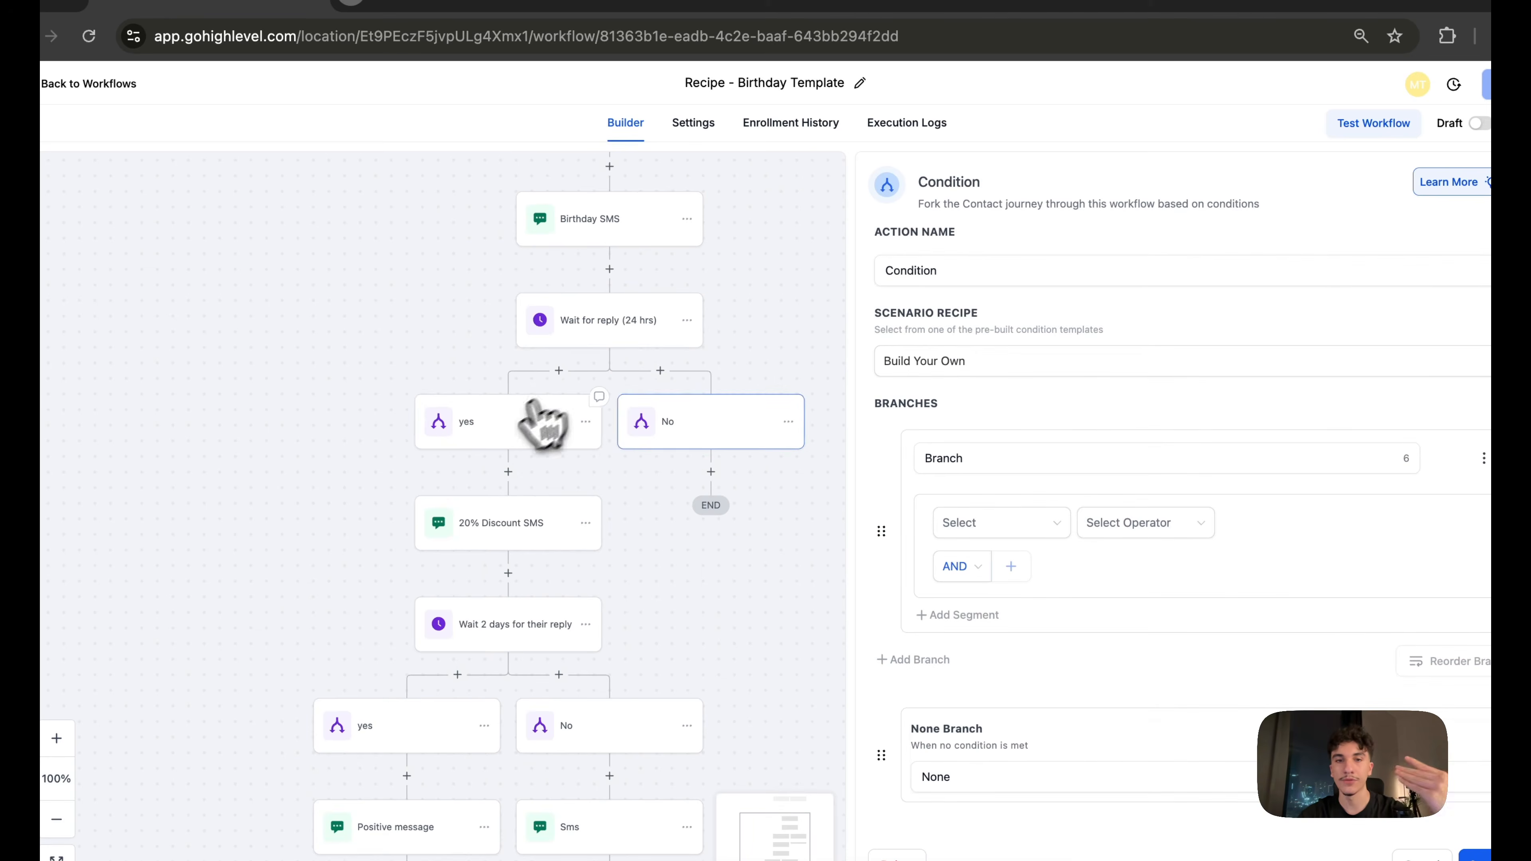
click(498, 429)
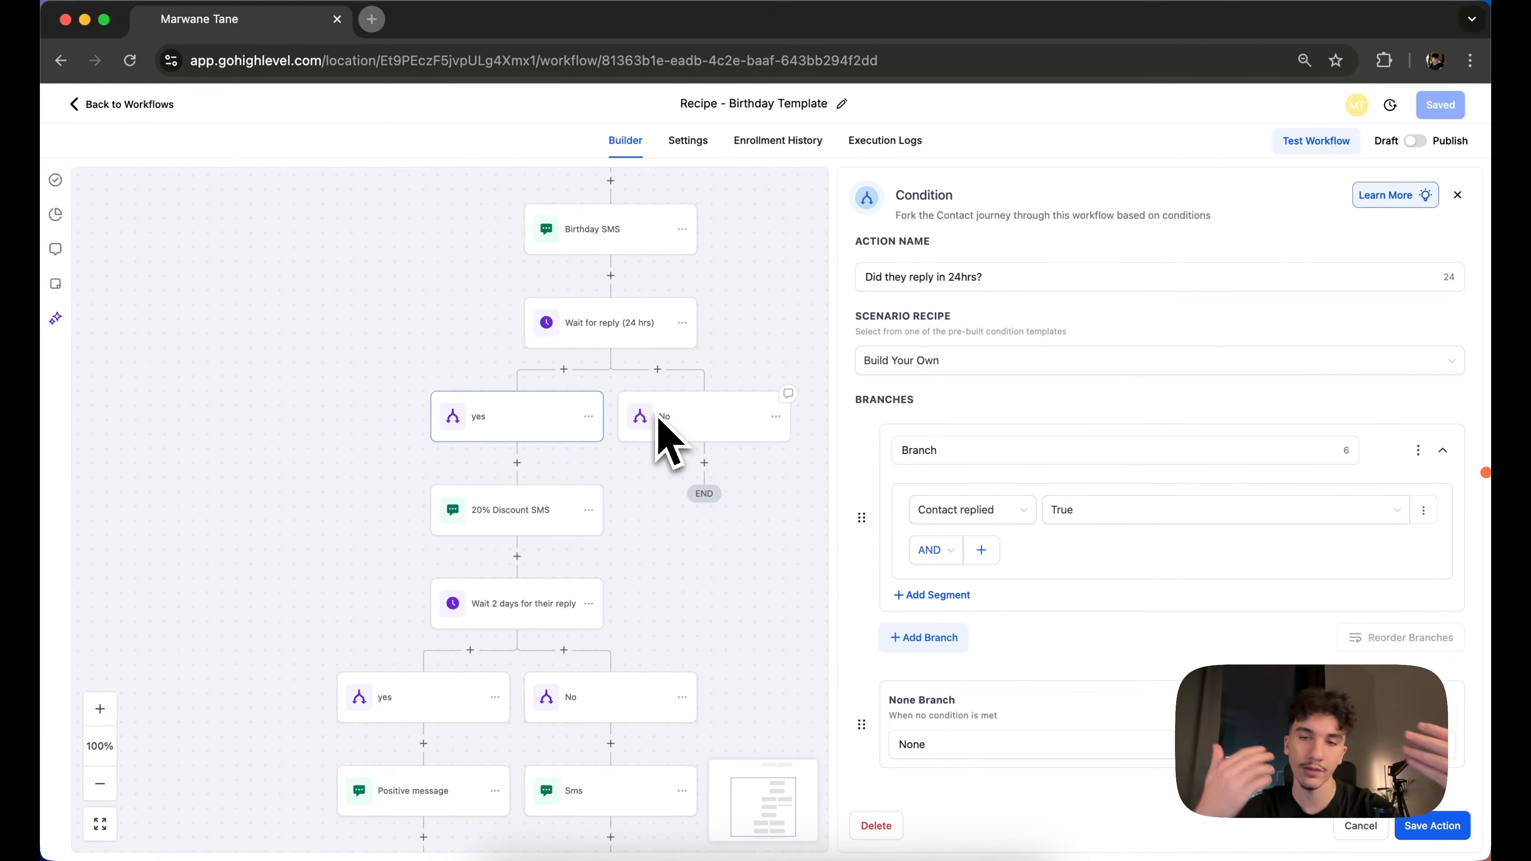
Open the 20% Discount SMS action in the yes branch and examine its birthday discount message
click(524, 518)
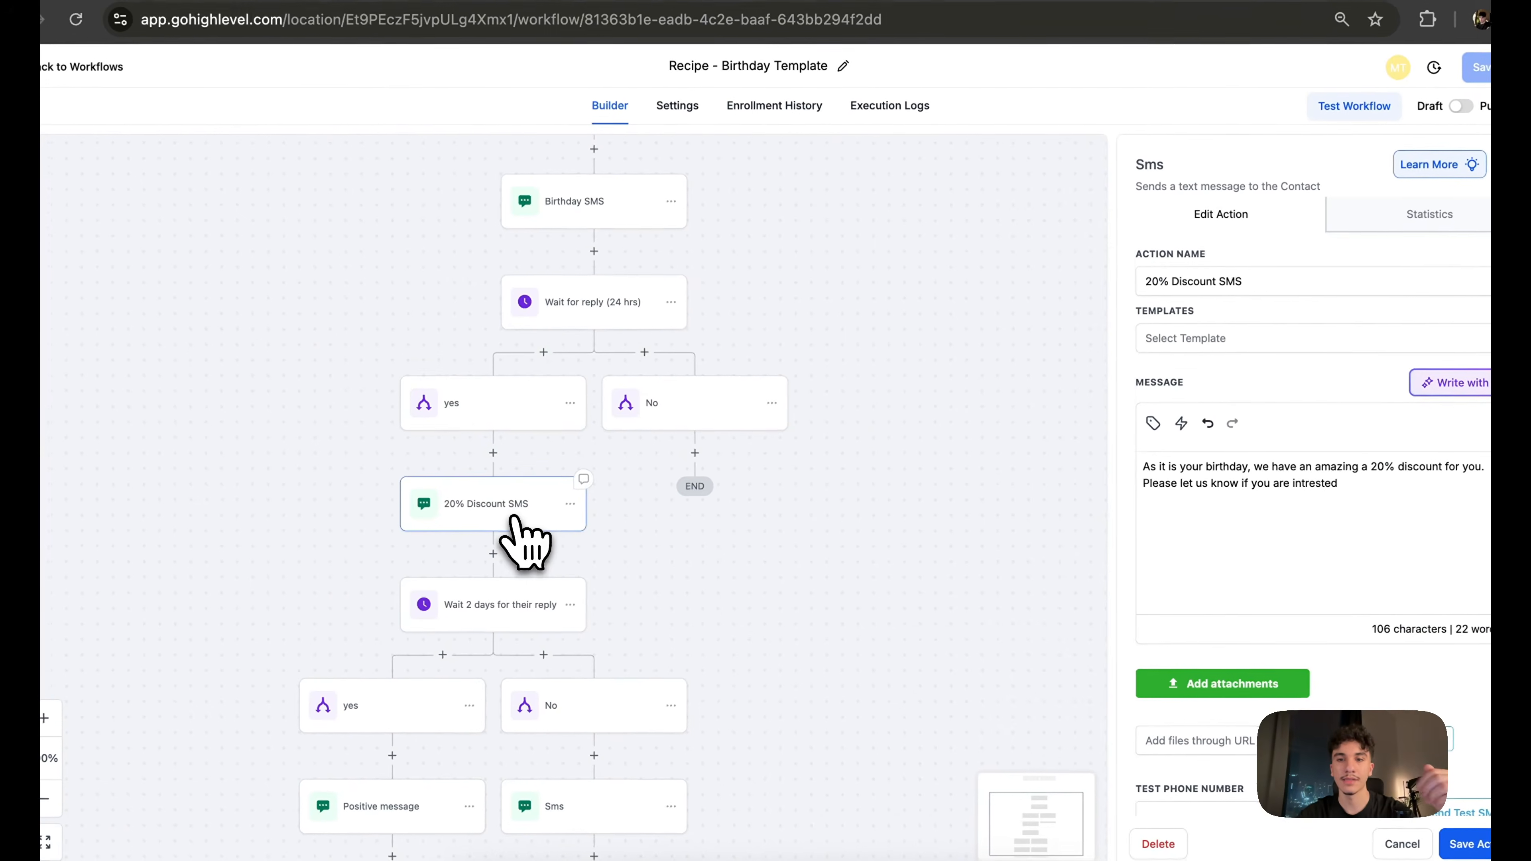
drag(468, 536, 482, 453)
scroll(482, 453, up, 3)
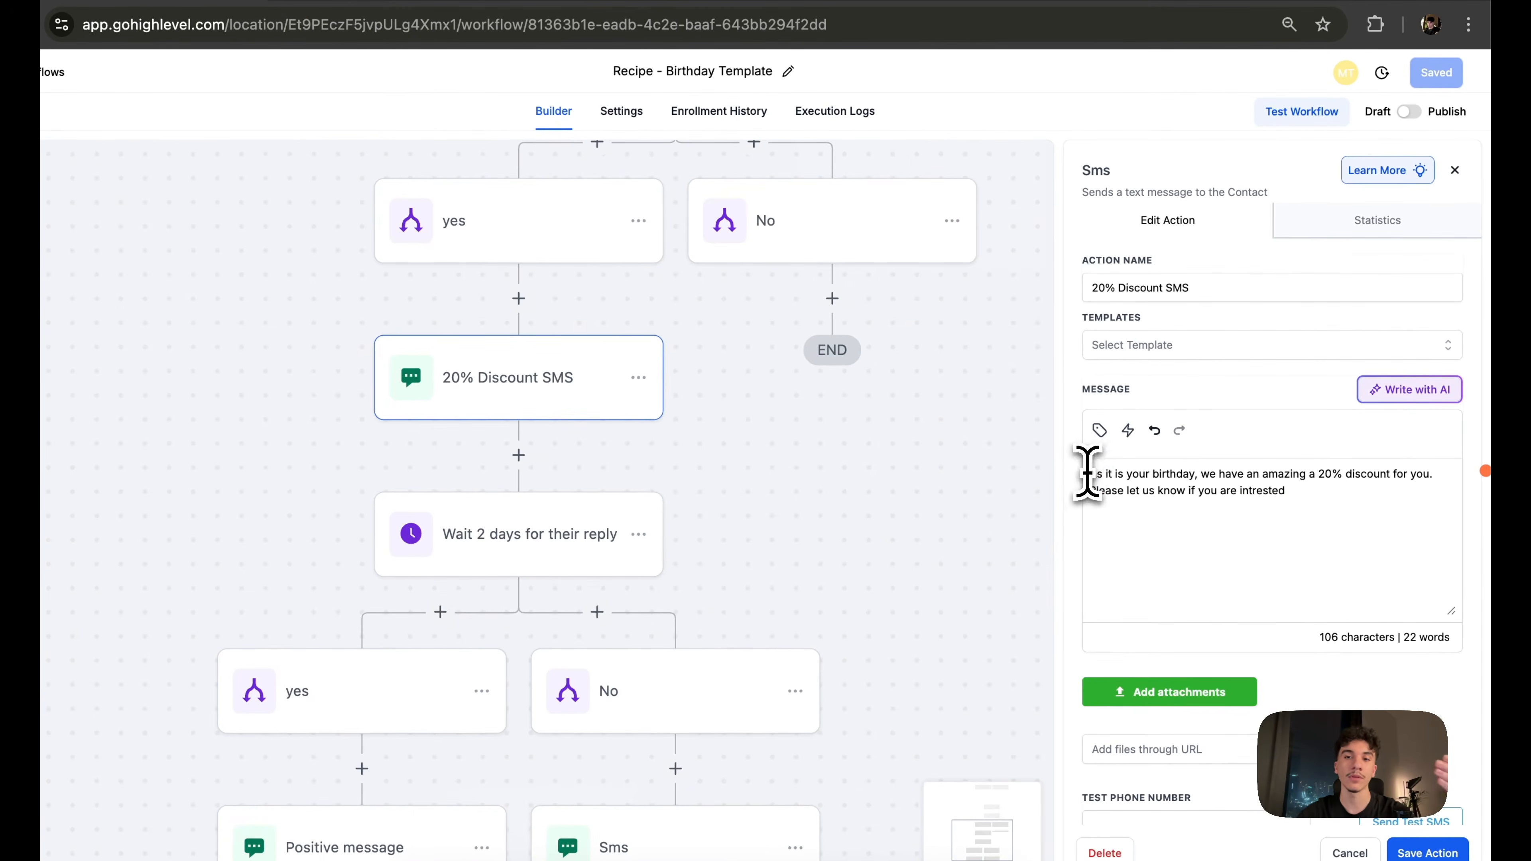
Correct the 20% Discount SMS message by removing the extra "a" before "20% discount" and fixing the spelling of "interested"
drag(1087, 474, 1322, 513)
click(1331, 521)
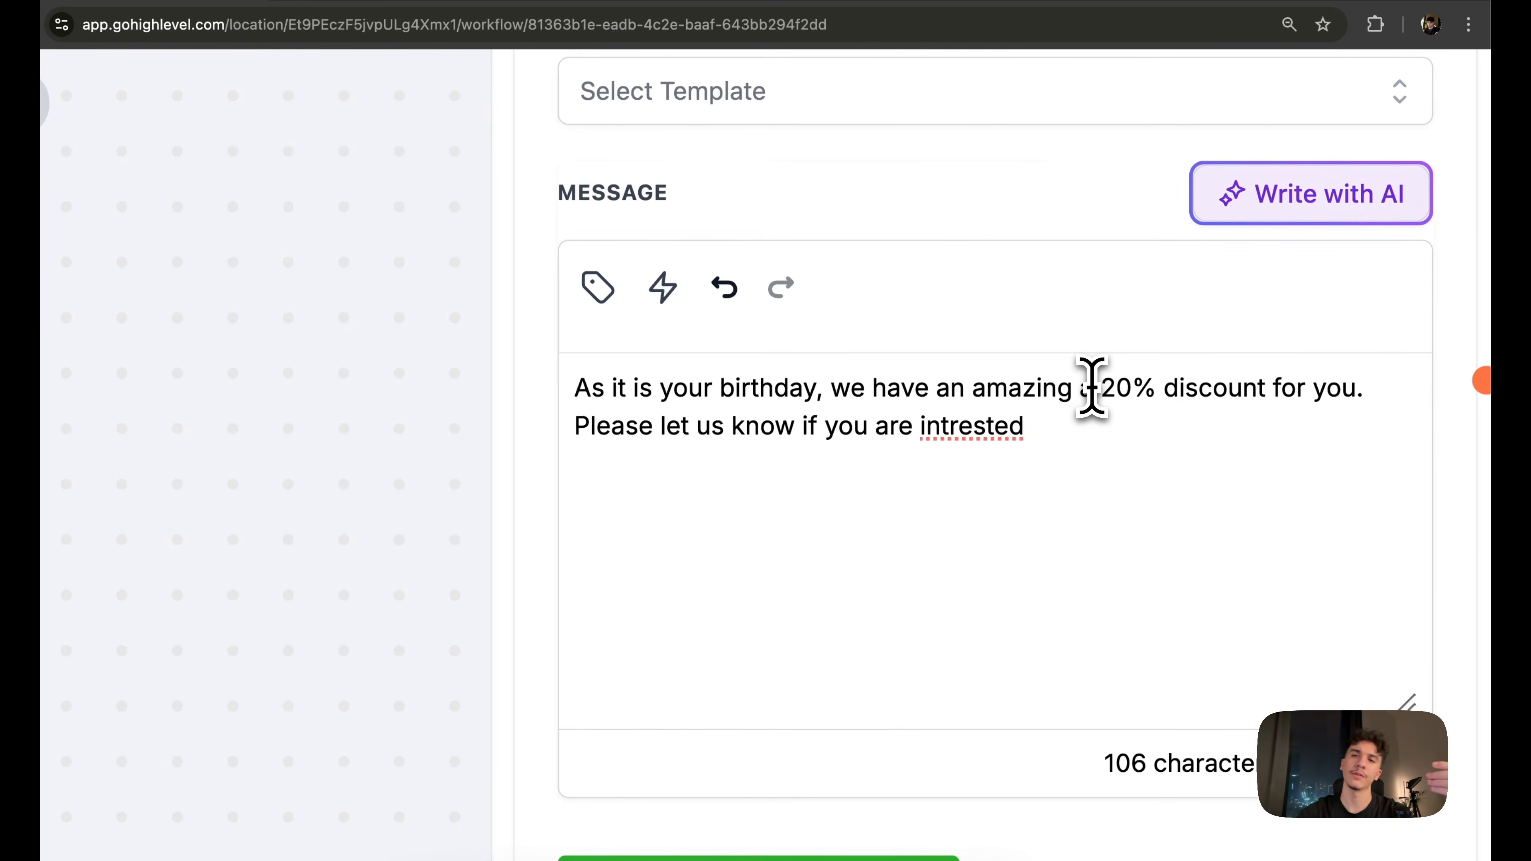
key(BackSpace)
key(BackSpace)
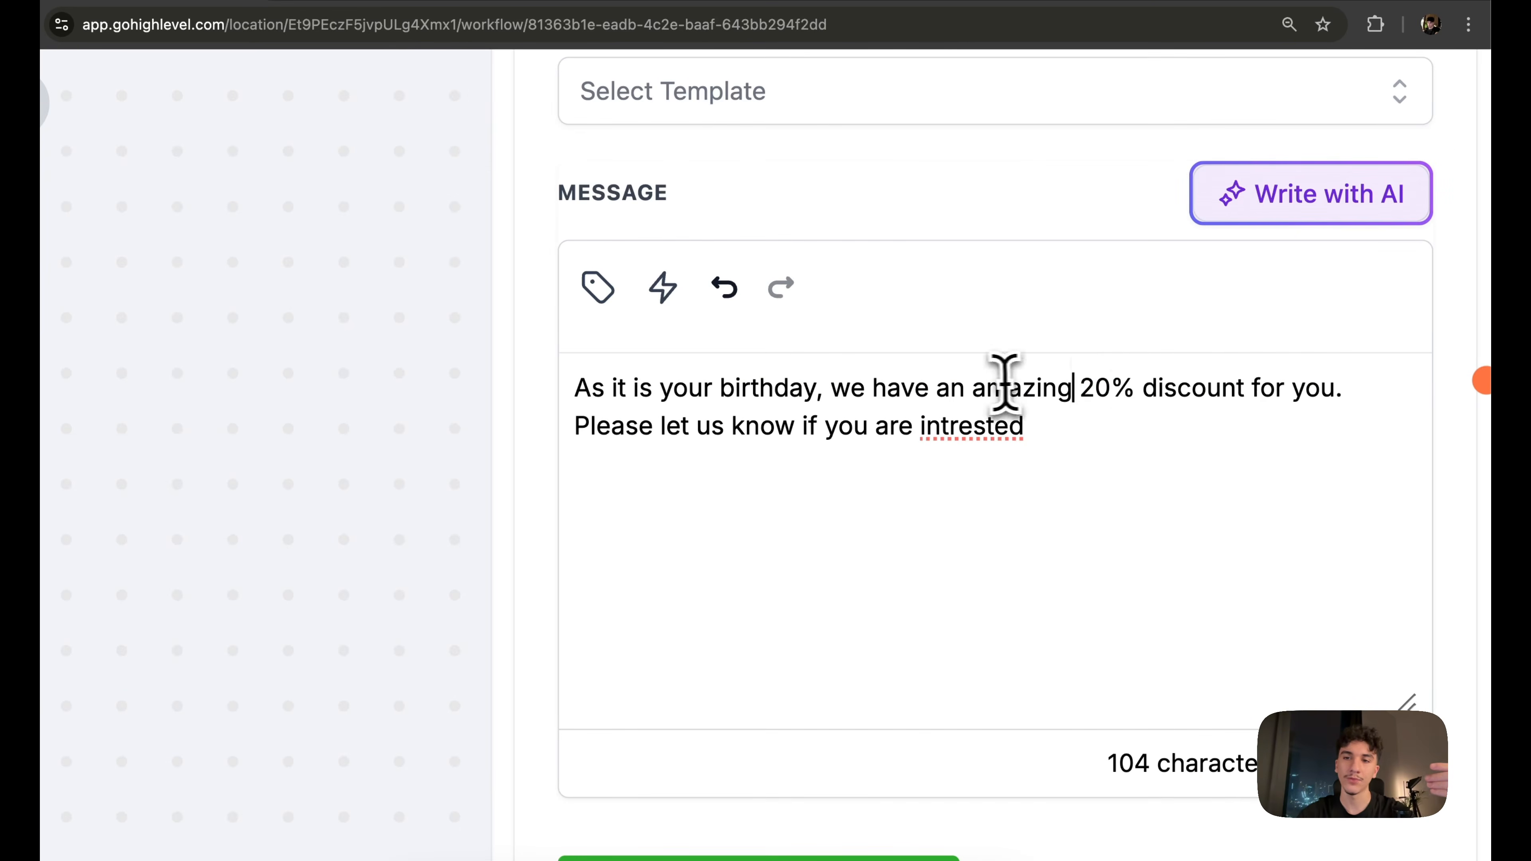
drag(1072, 389, 1067, 410)
click(1069, 423)
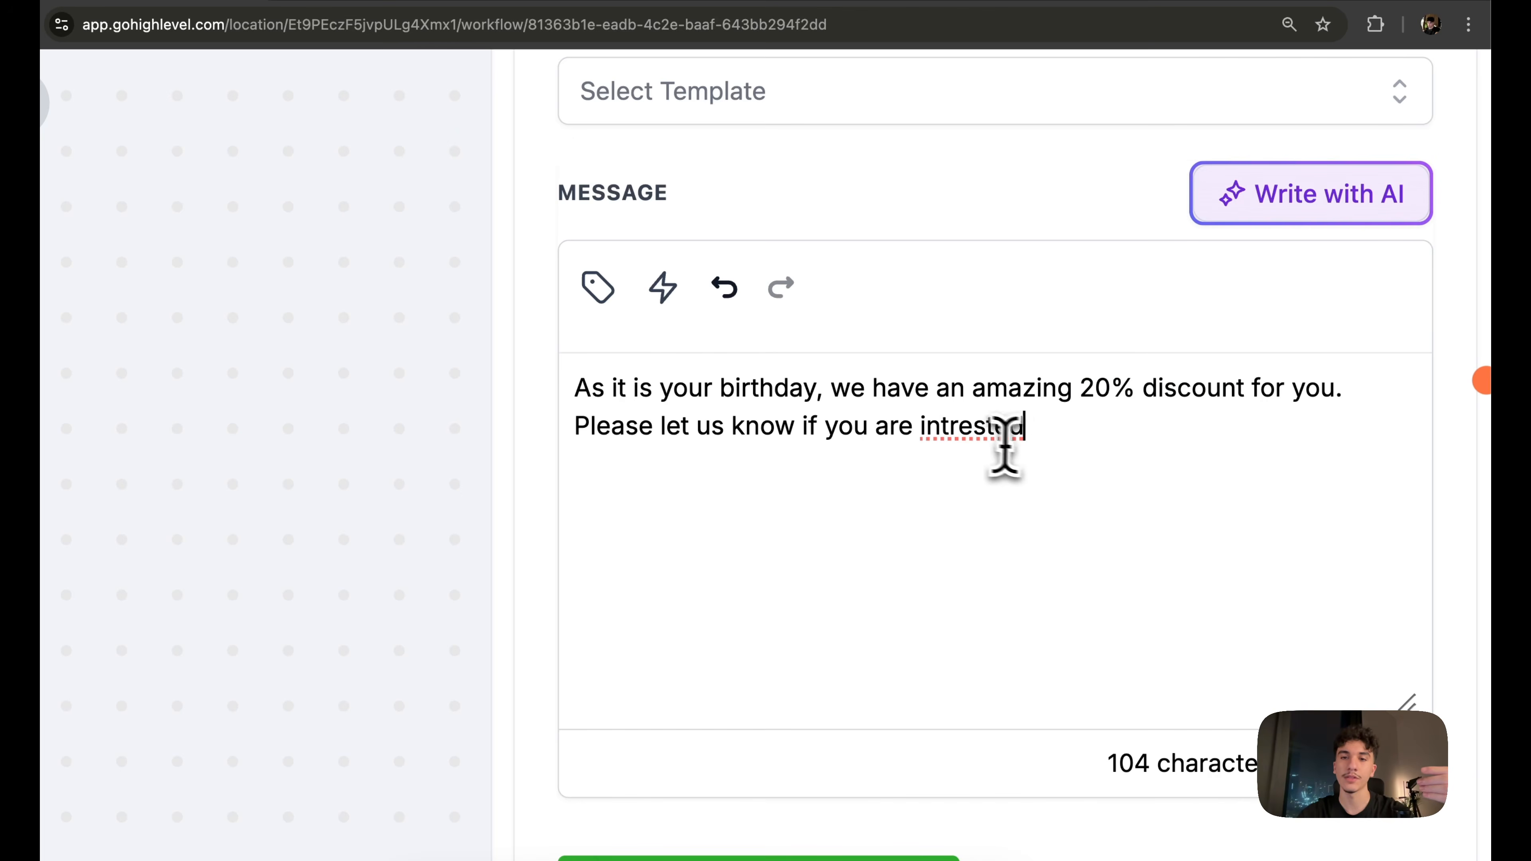
text(e)
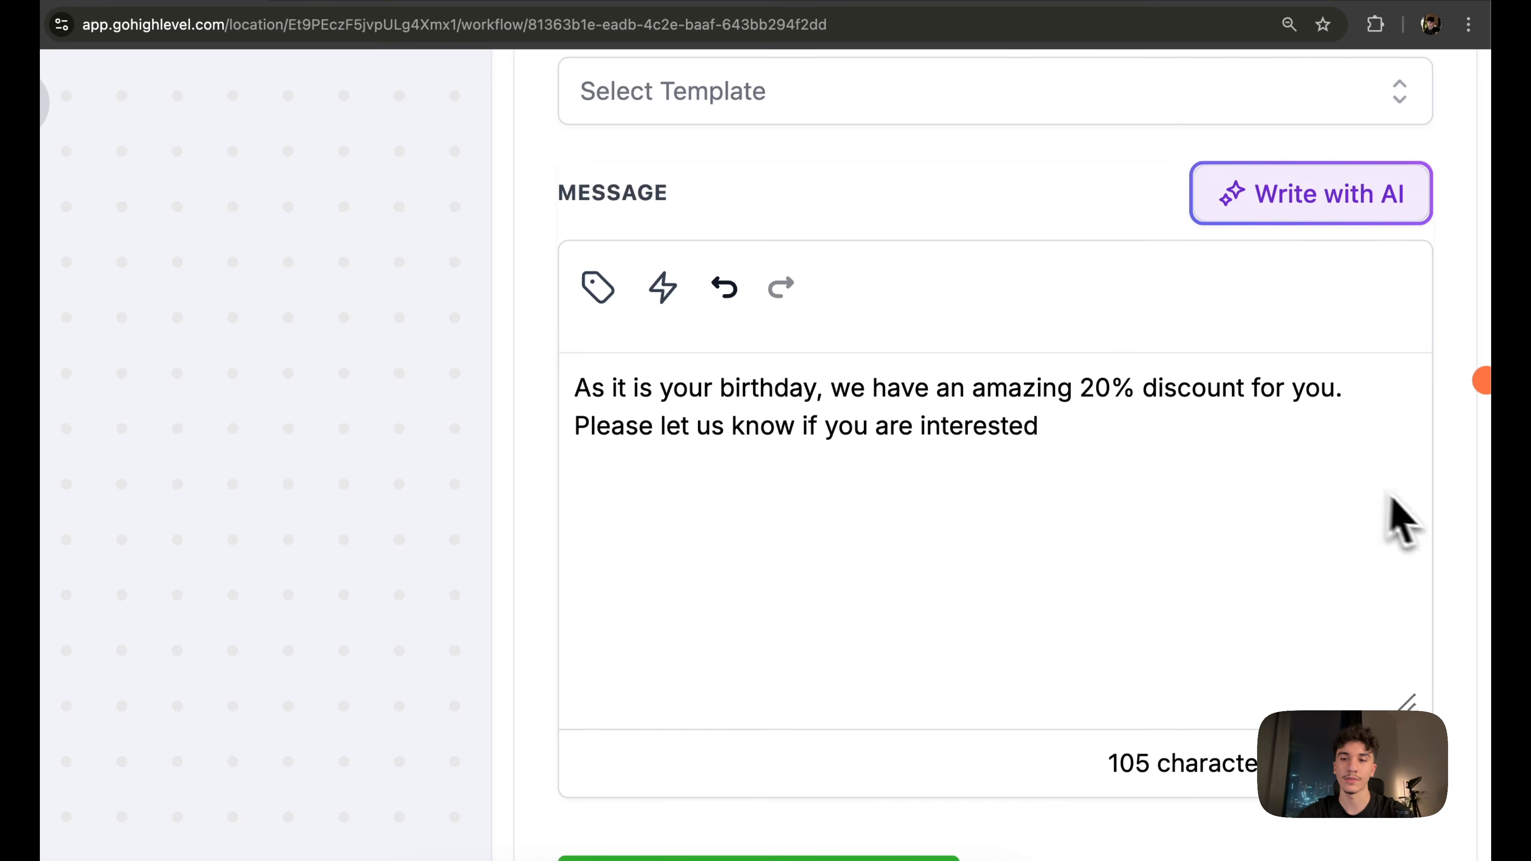
Leave the 20% Discount SMS action and discard its unsaved message changes
scroll(1052, 516, down, 5)
scroll(1018, 473, up, 5)
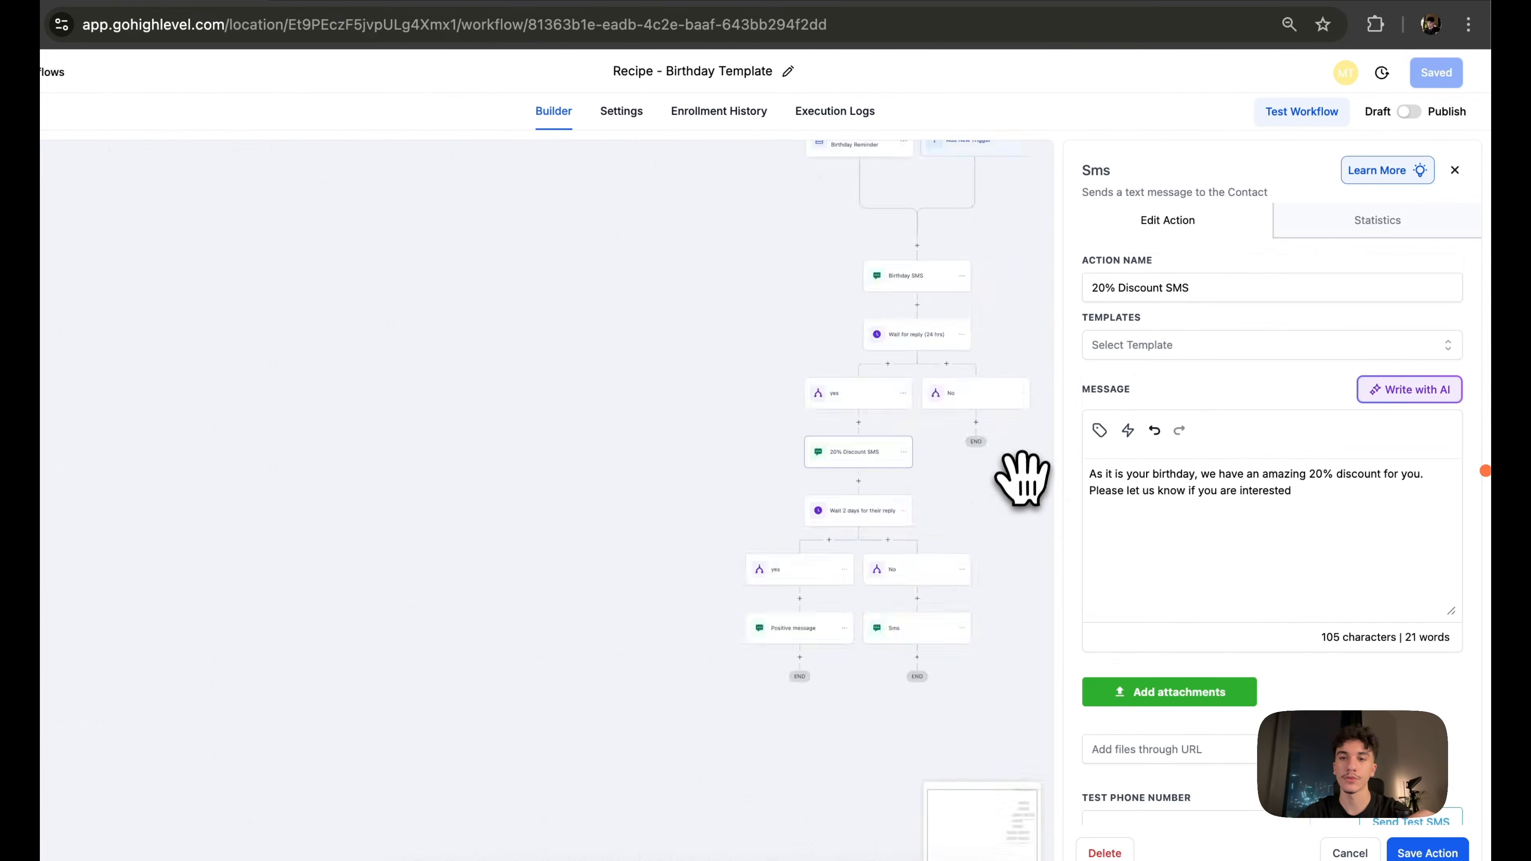
drag(967, 482, 735, 384)
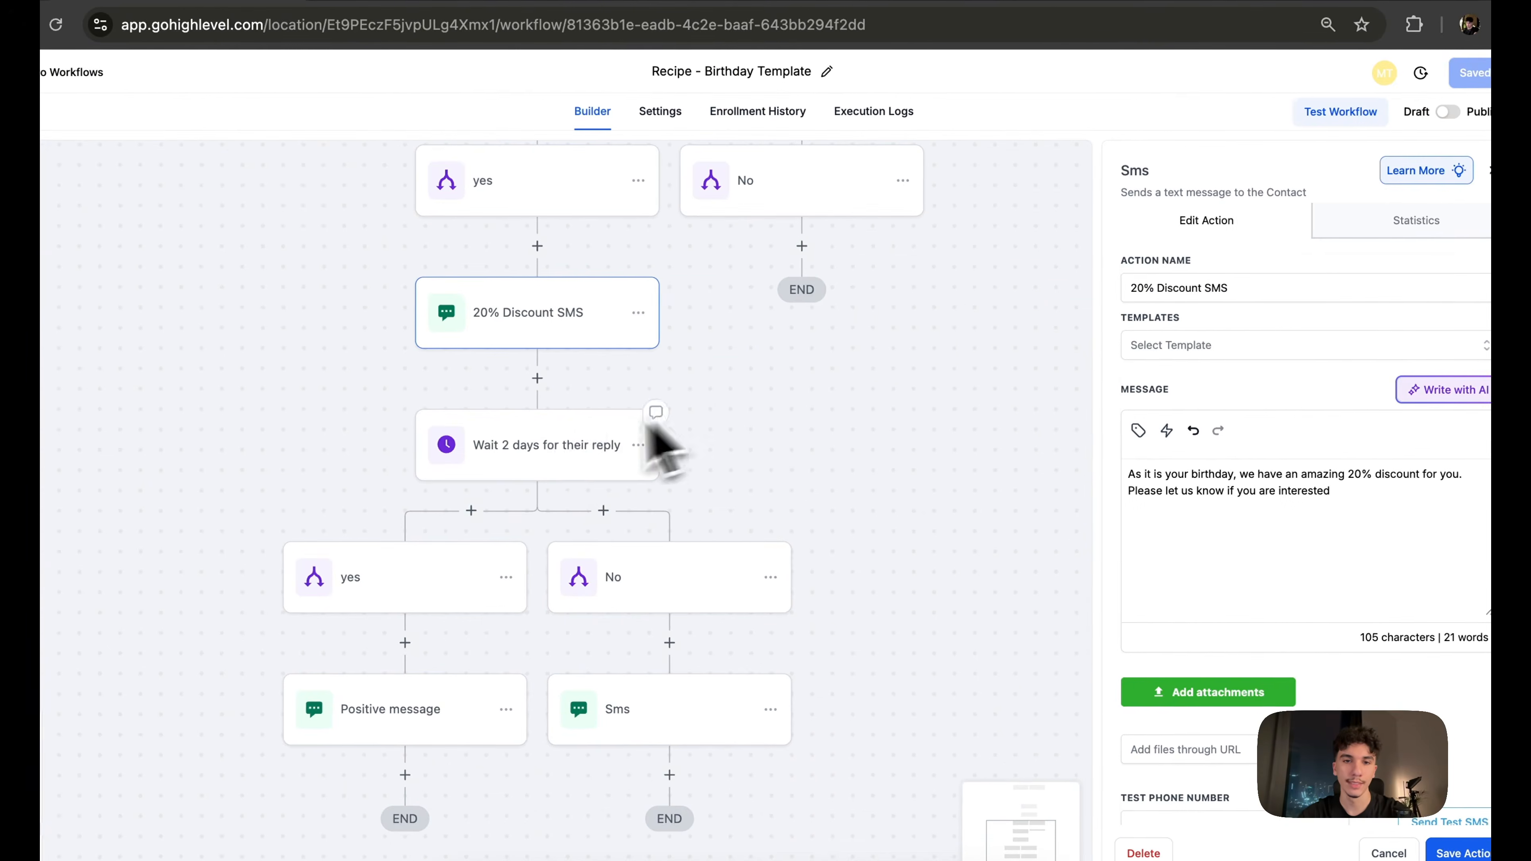
drag(624, 425, 838, 332)
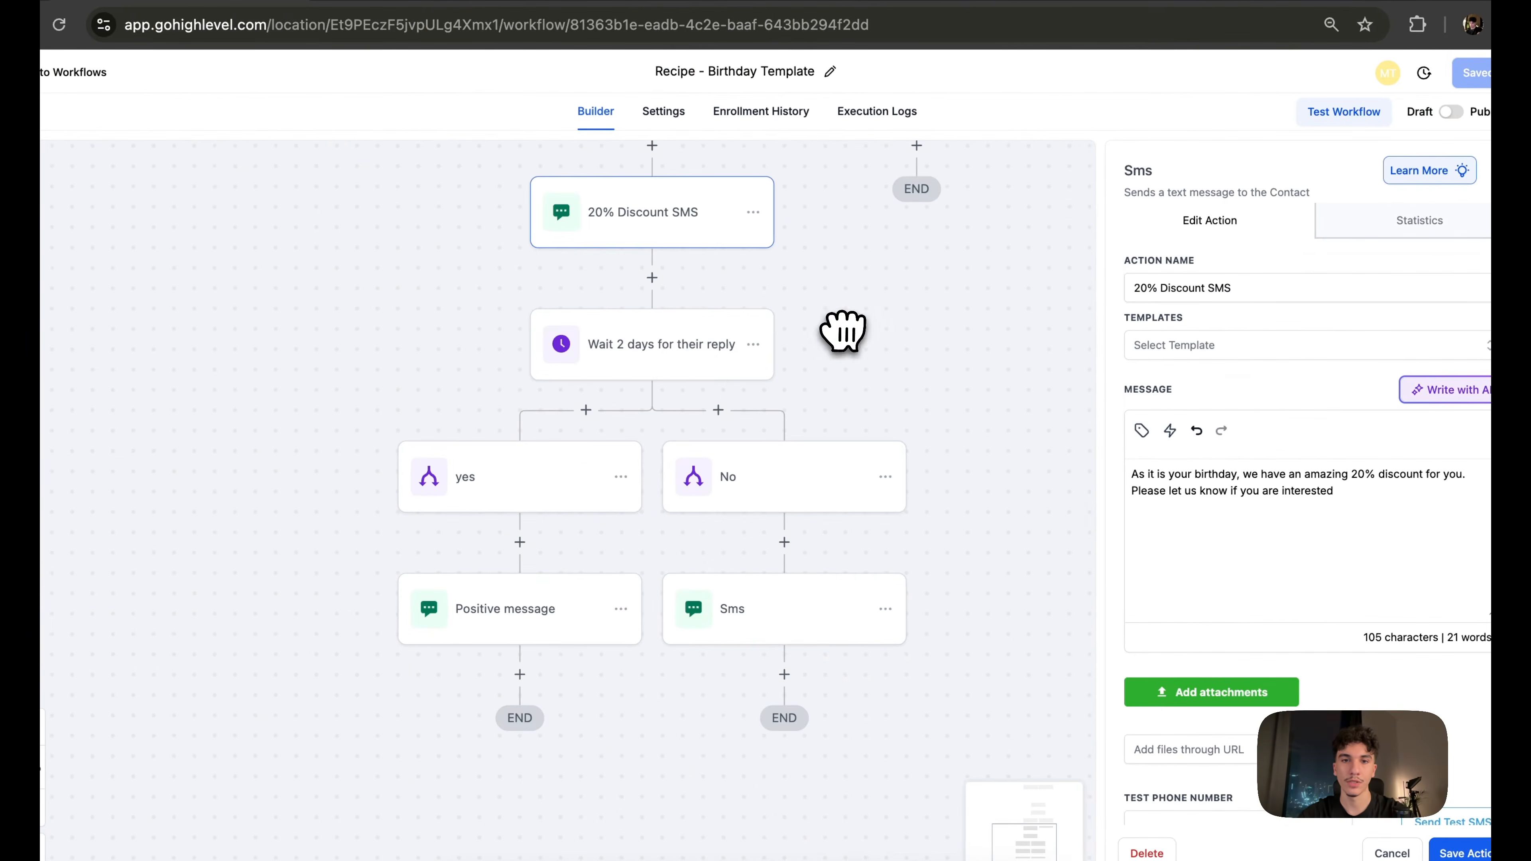
click(687, 341)
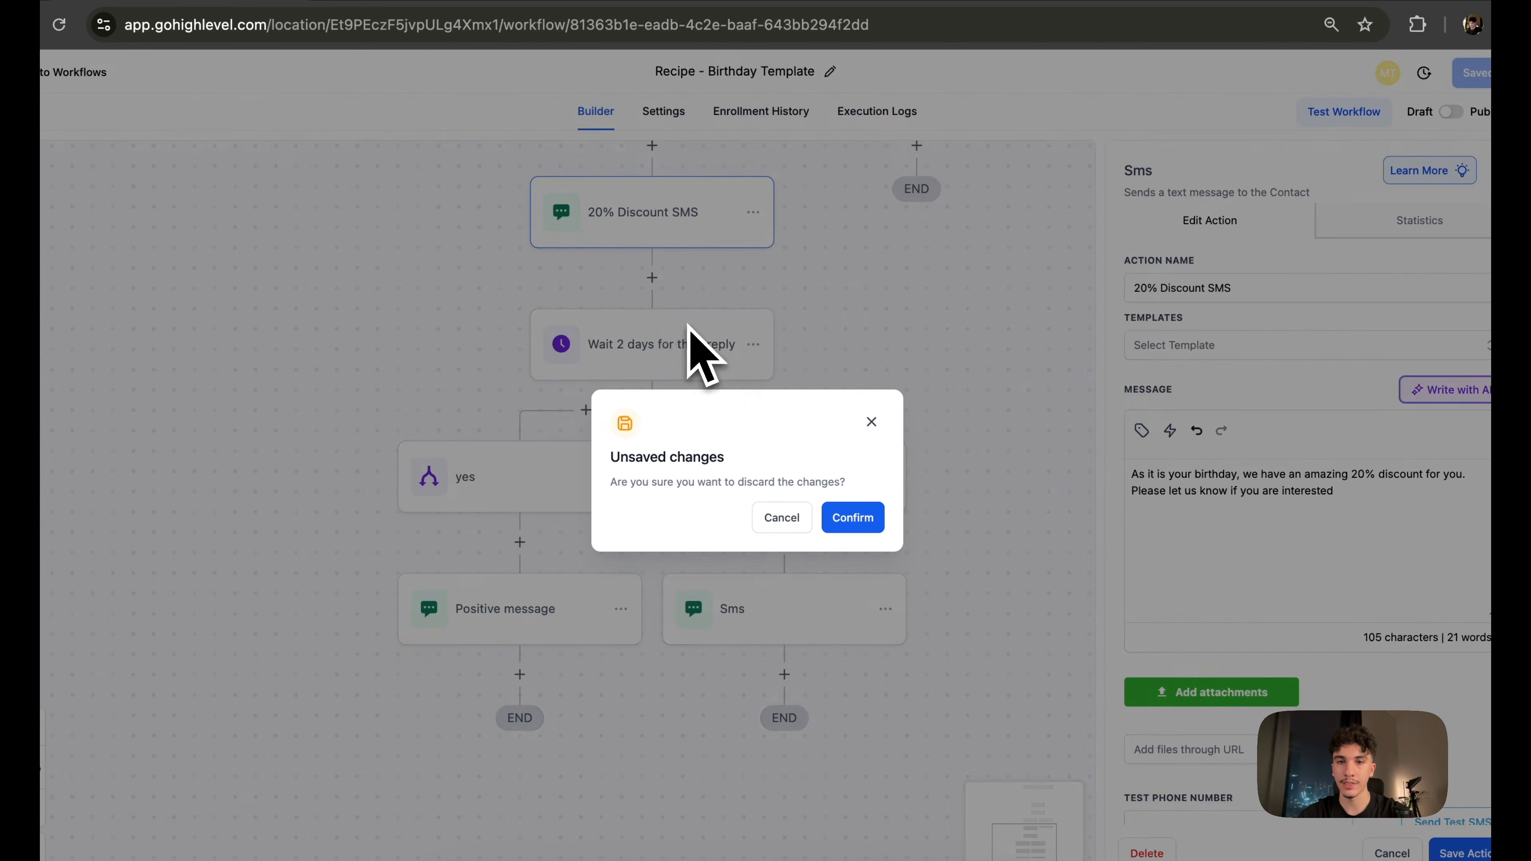
click(871, 421)
click(832, 461)
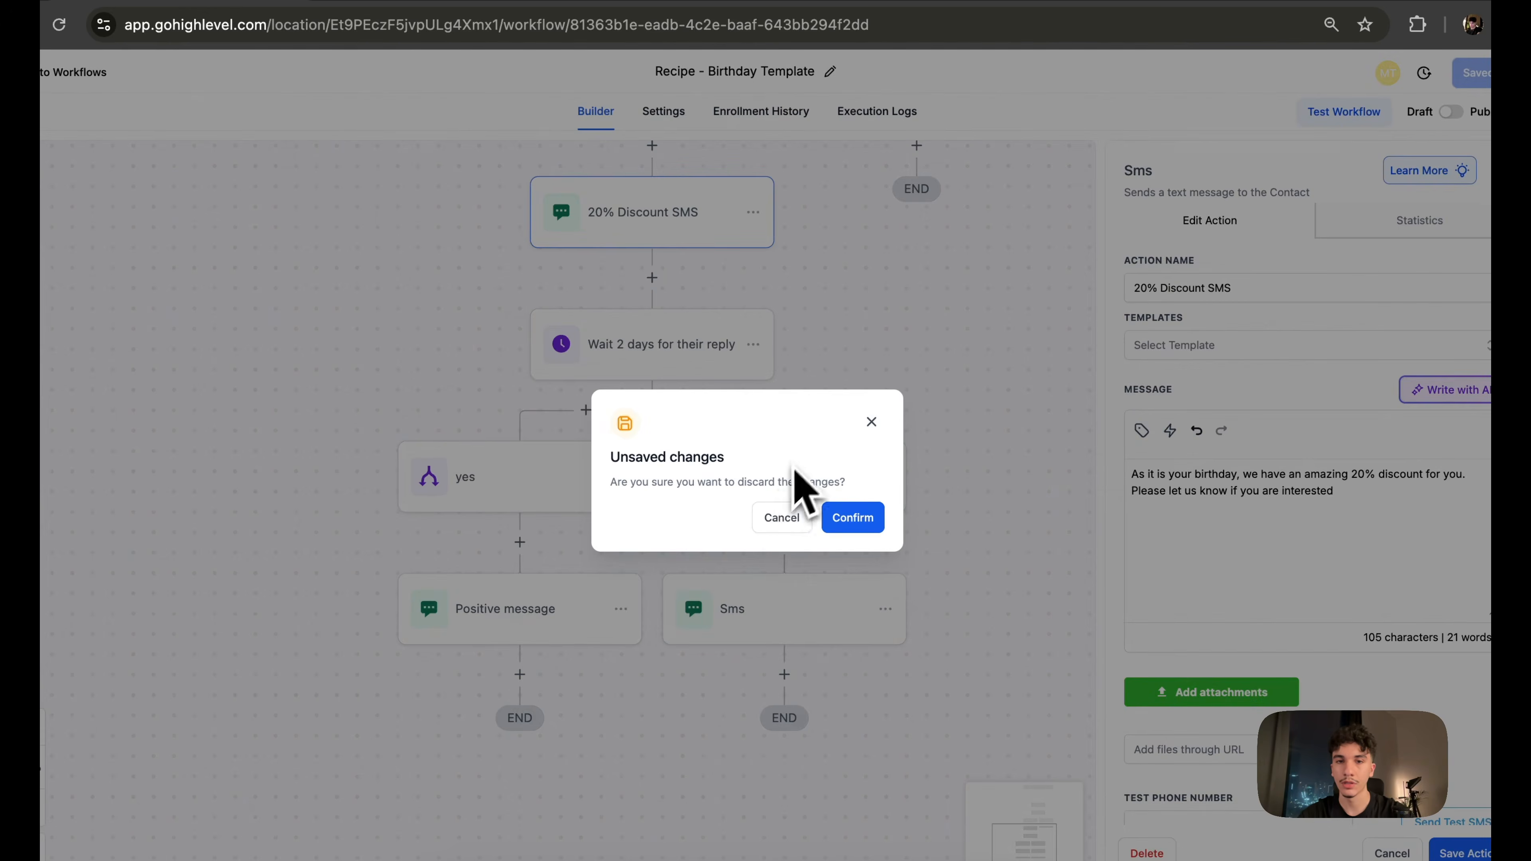
click(835, 519)
Open the Sms action below the lower No branch and examine its message text
click(776, 610)
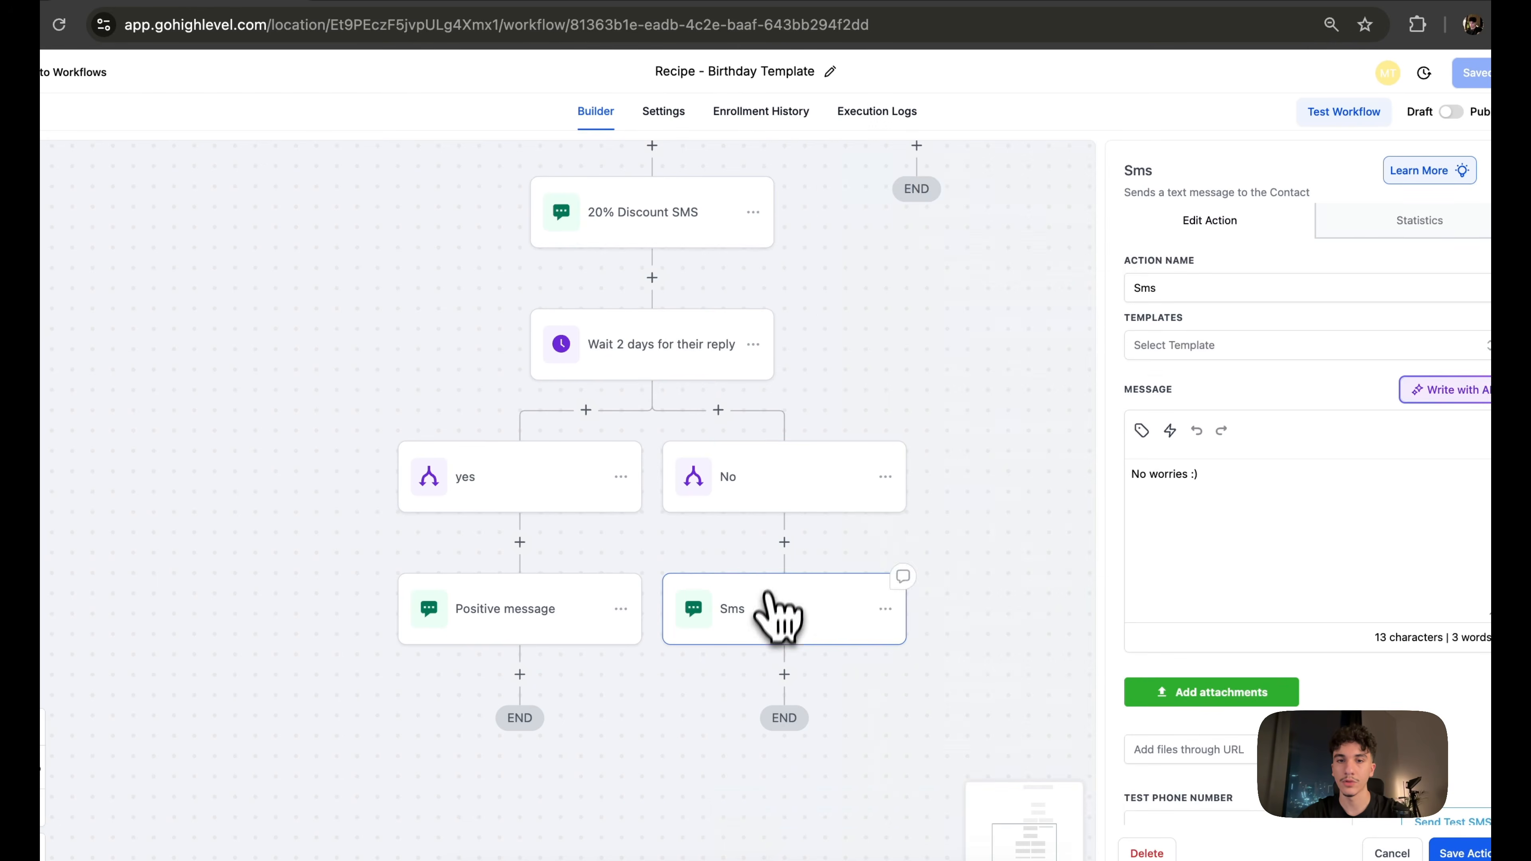
drag(728, 563, 639, 531)
triple_click(1160, 475)
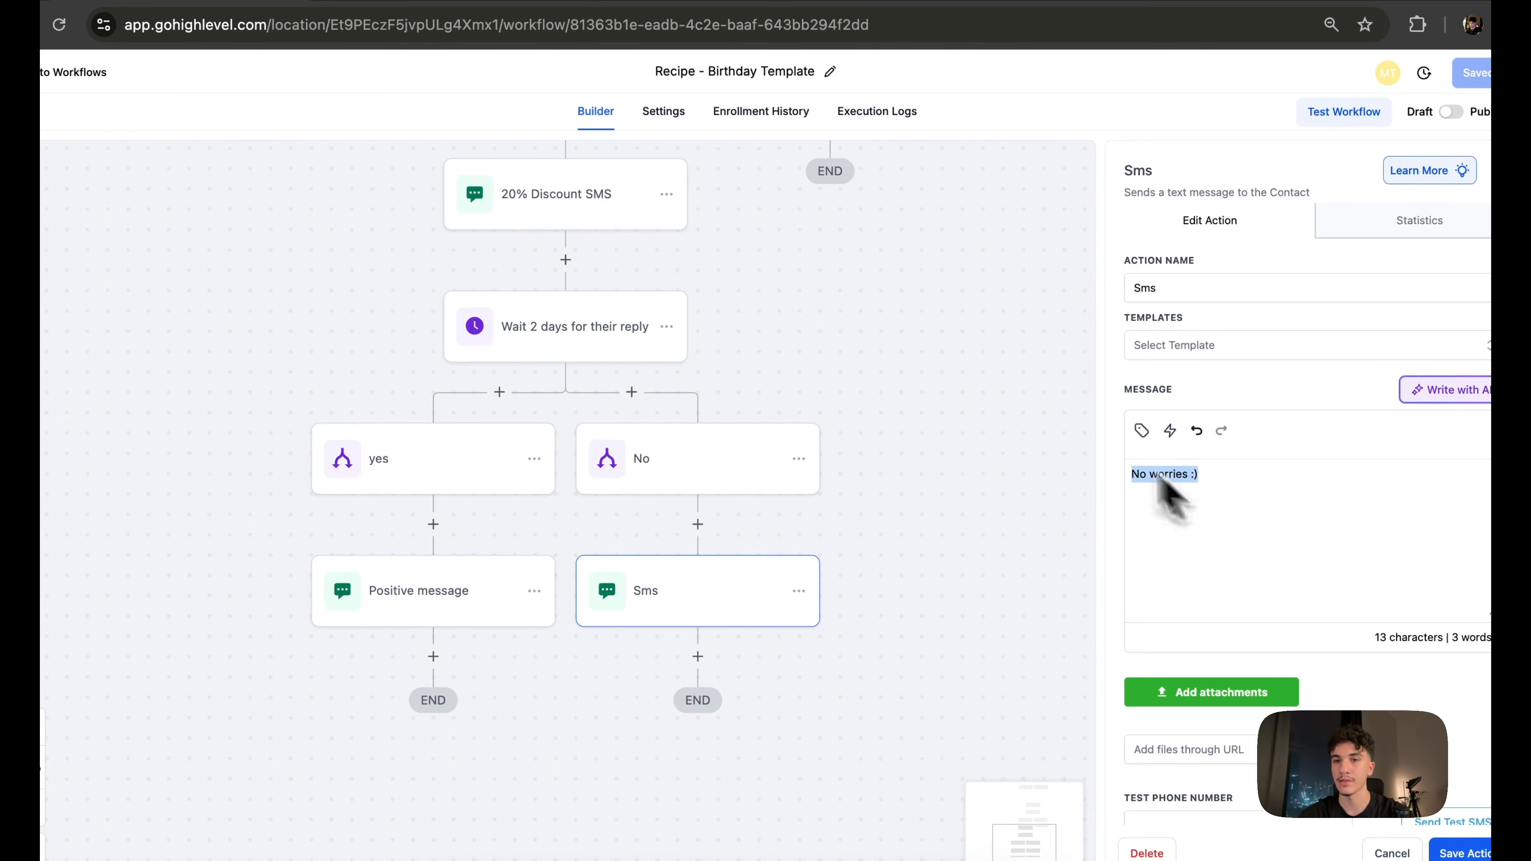
Examine the lower yes branch's condition and the Positive message action's calendar link text, and review the whole workflow
click(460, 510)
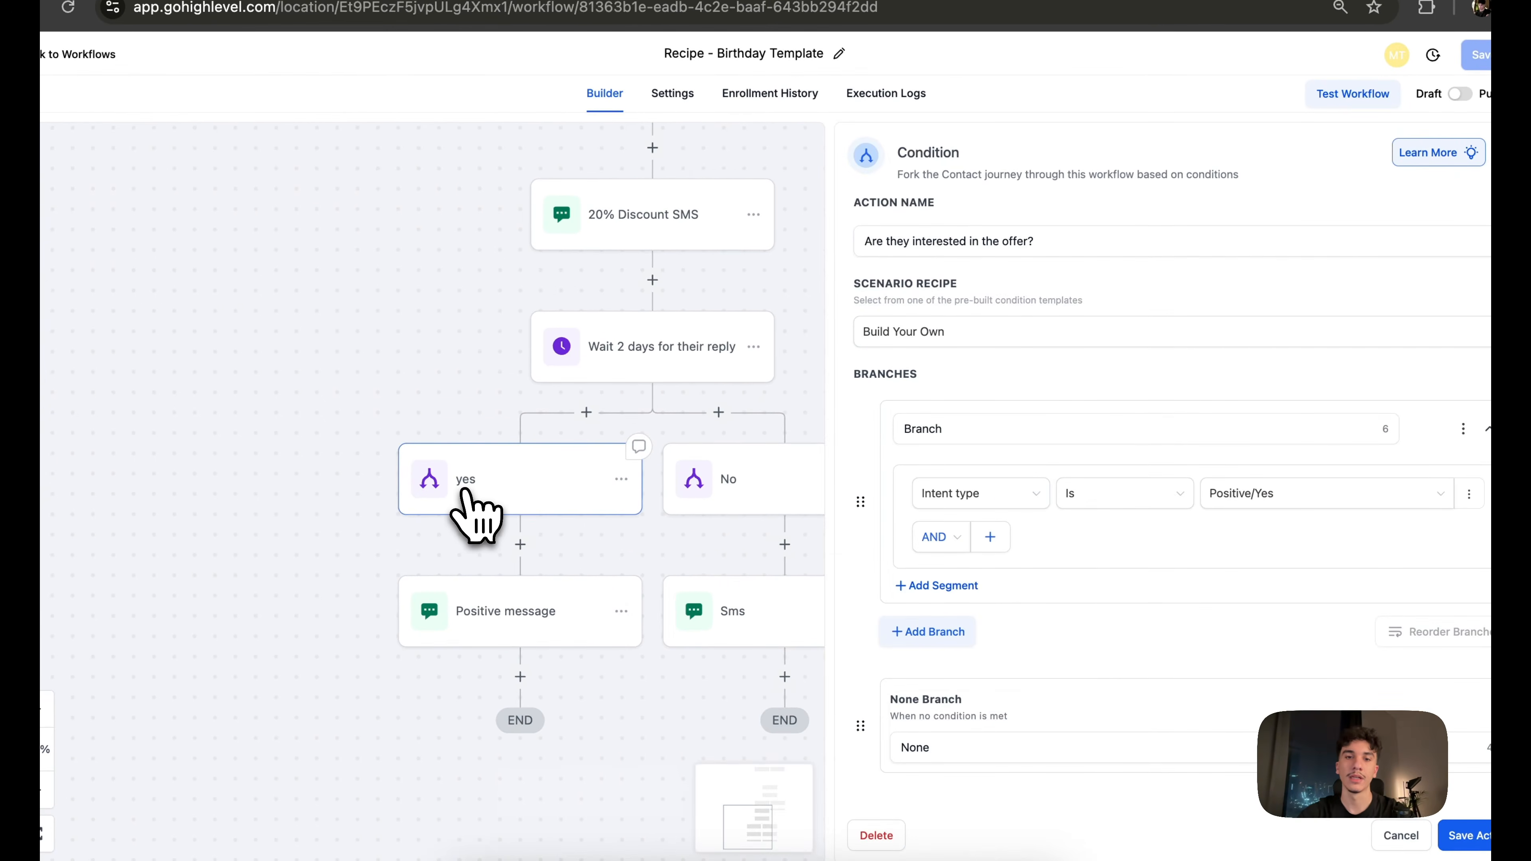
click(526, 632)
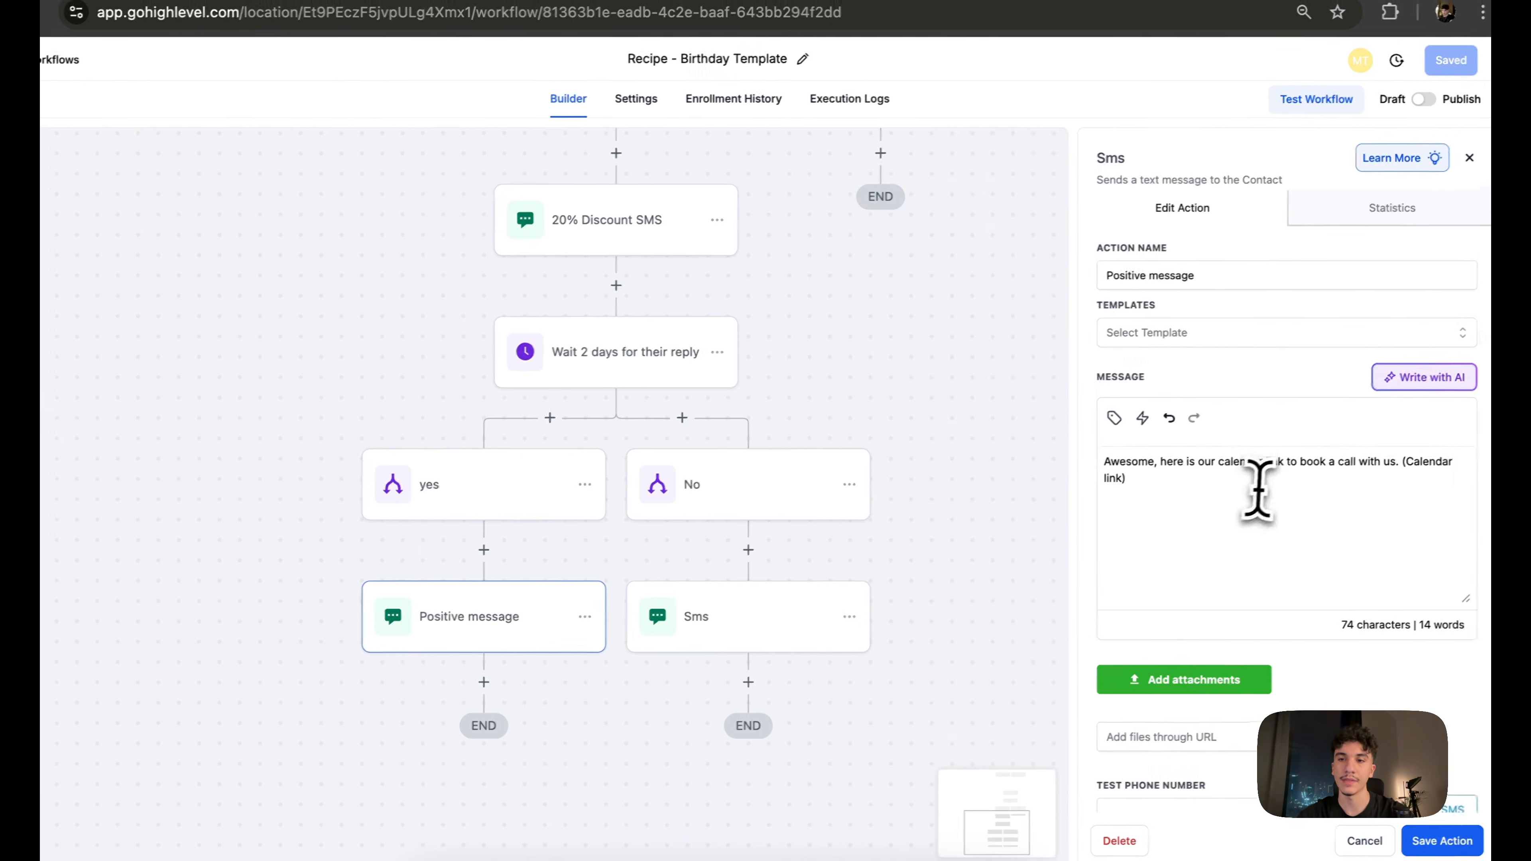
drag(1257, 489, 1102, 461)
click(1301, 504)
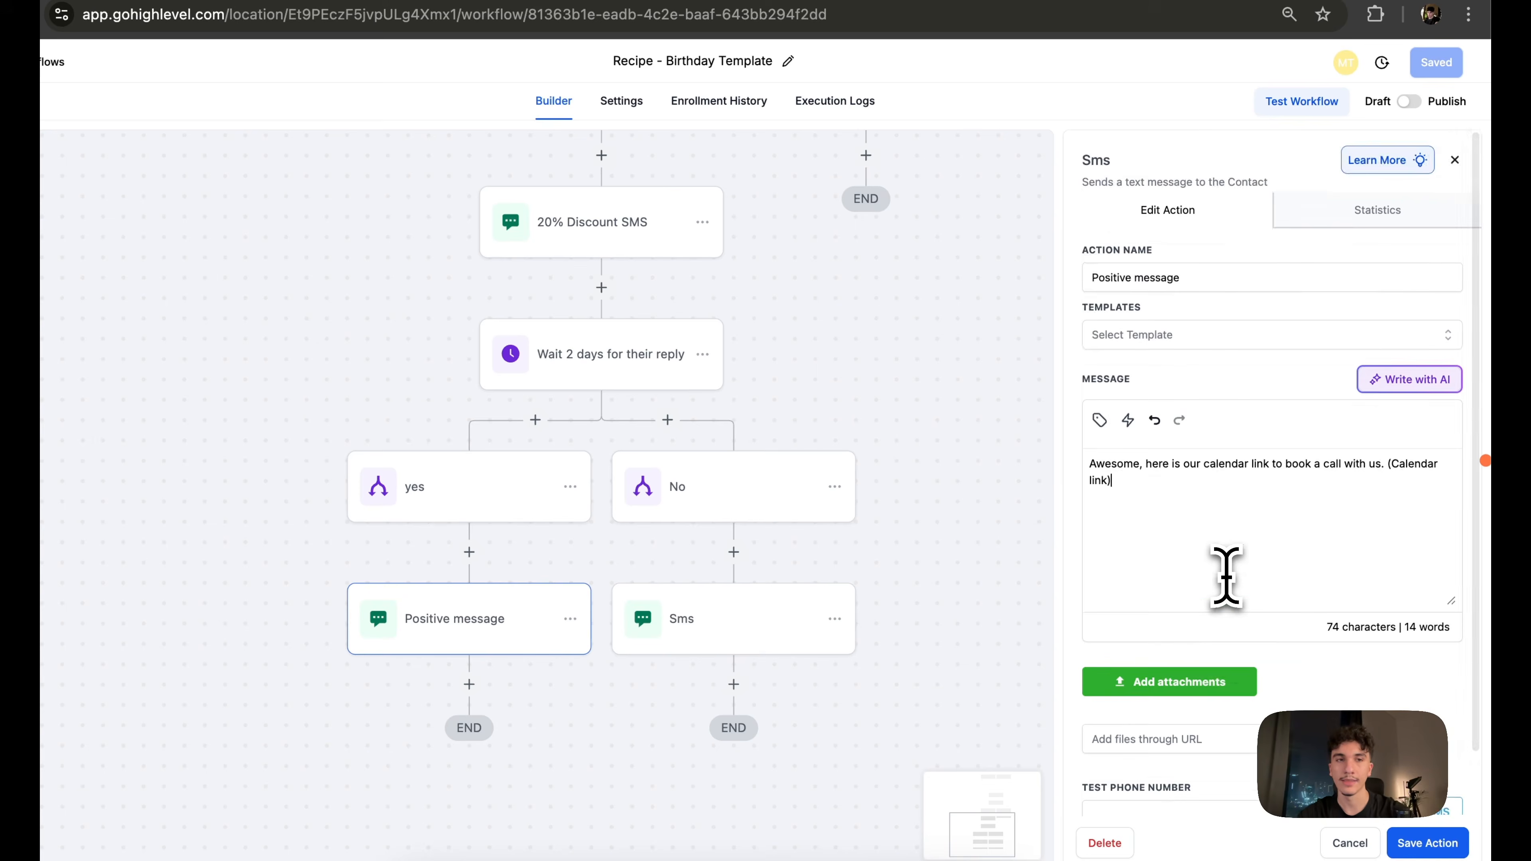
drag(338, 379, 329, 403)
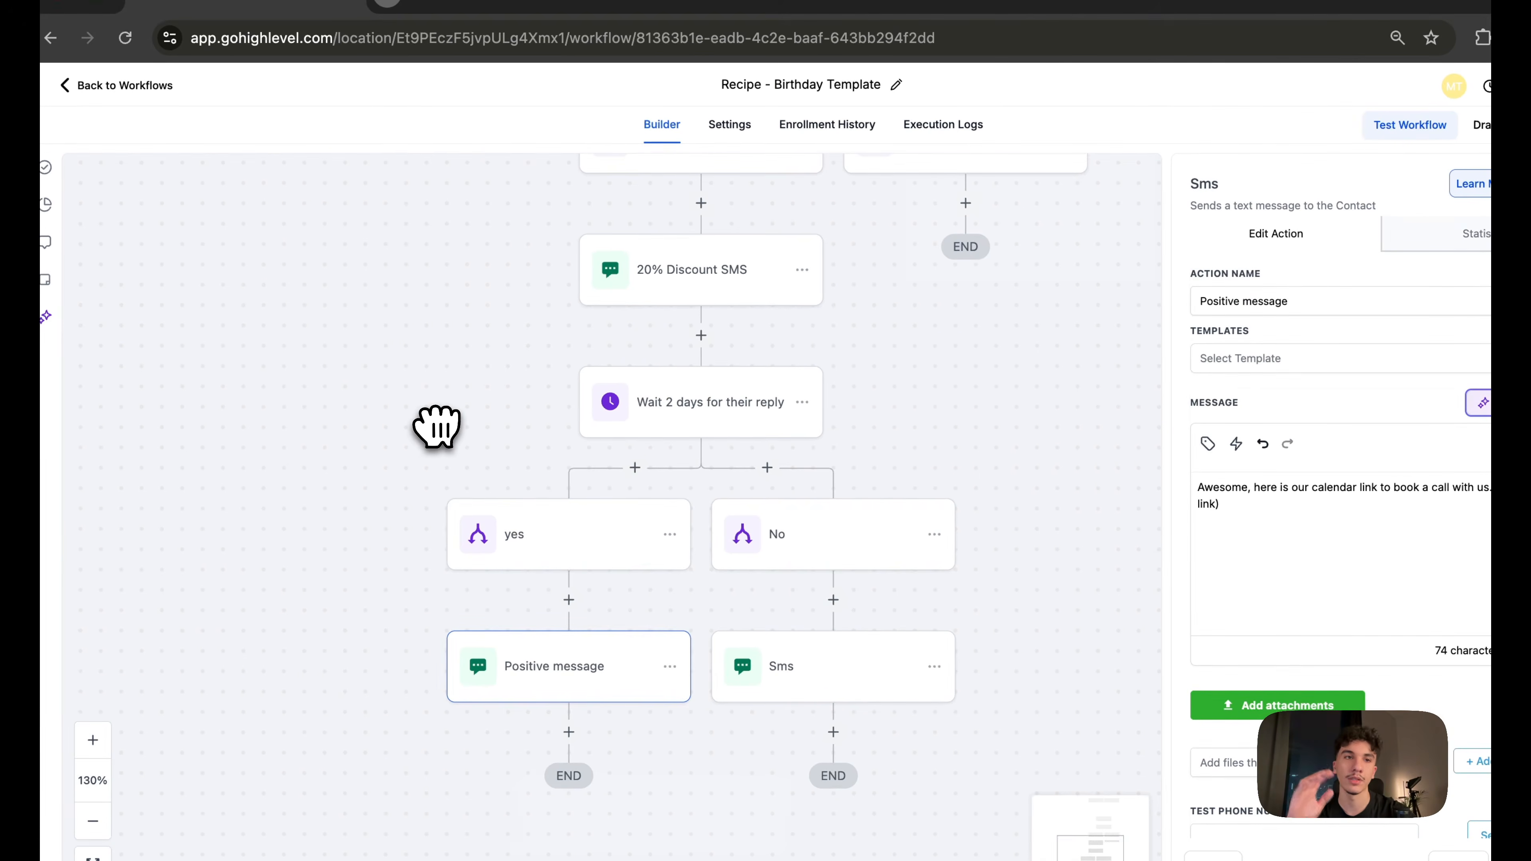
scroll(437, 426, down, 5)
scroll(445, 427, up, 4)
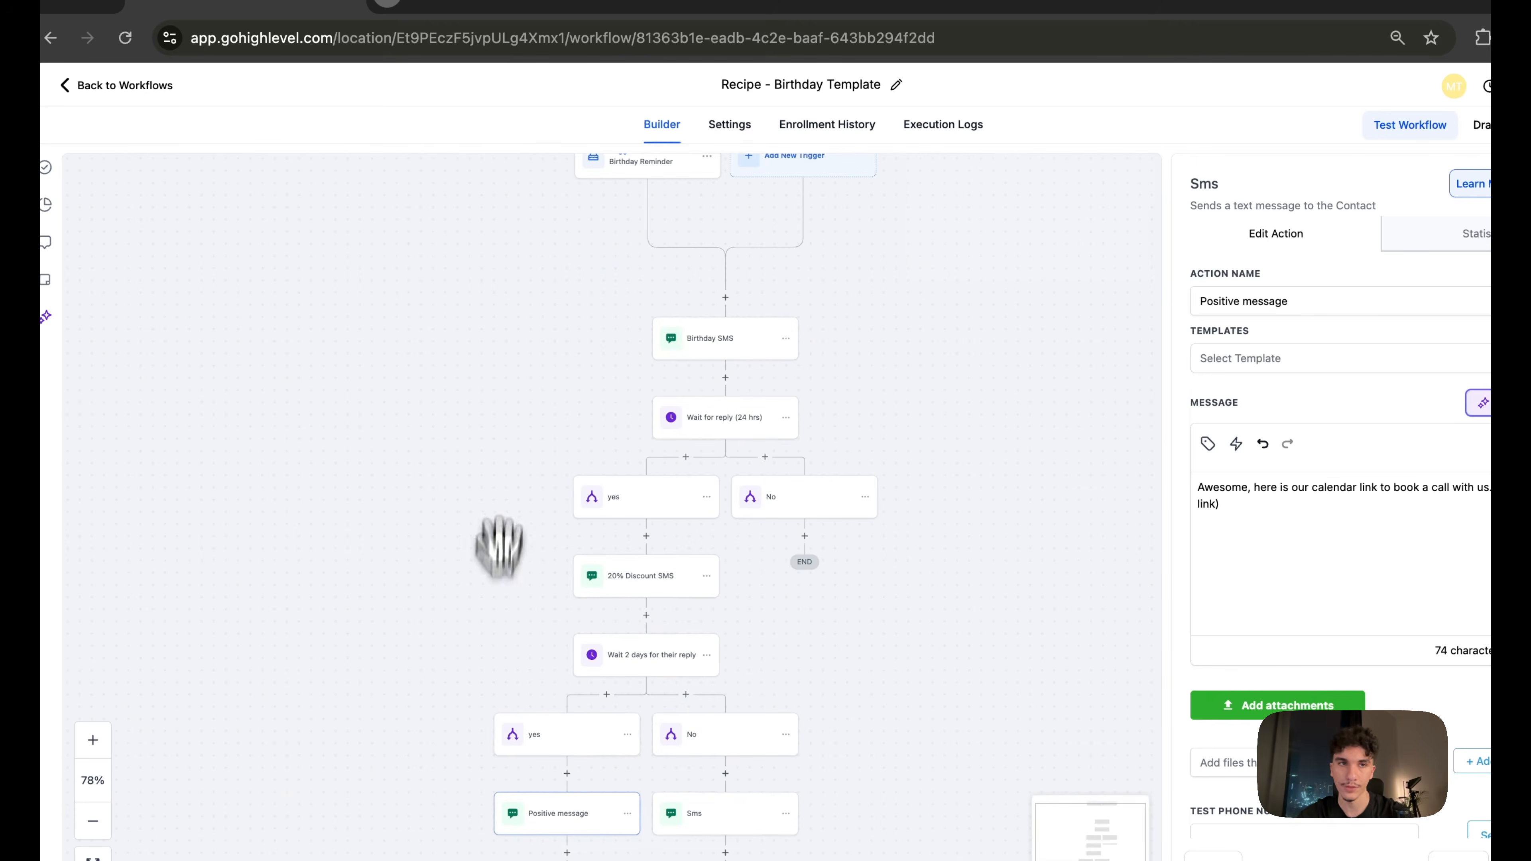
Return to the workflow list and create a new workflow from scratch
click(118, 84)
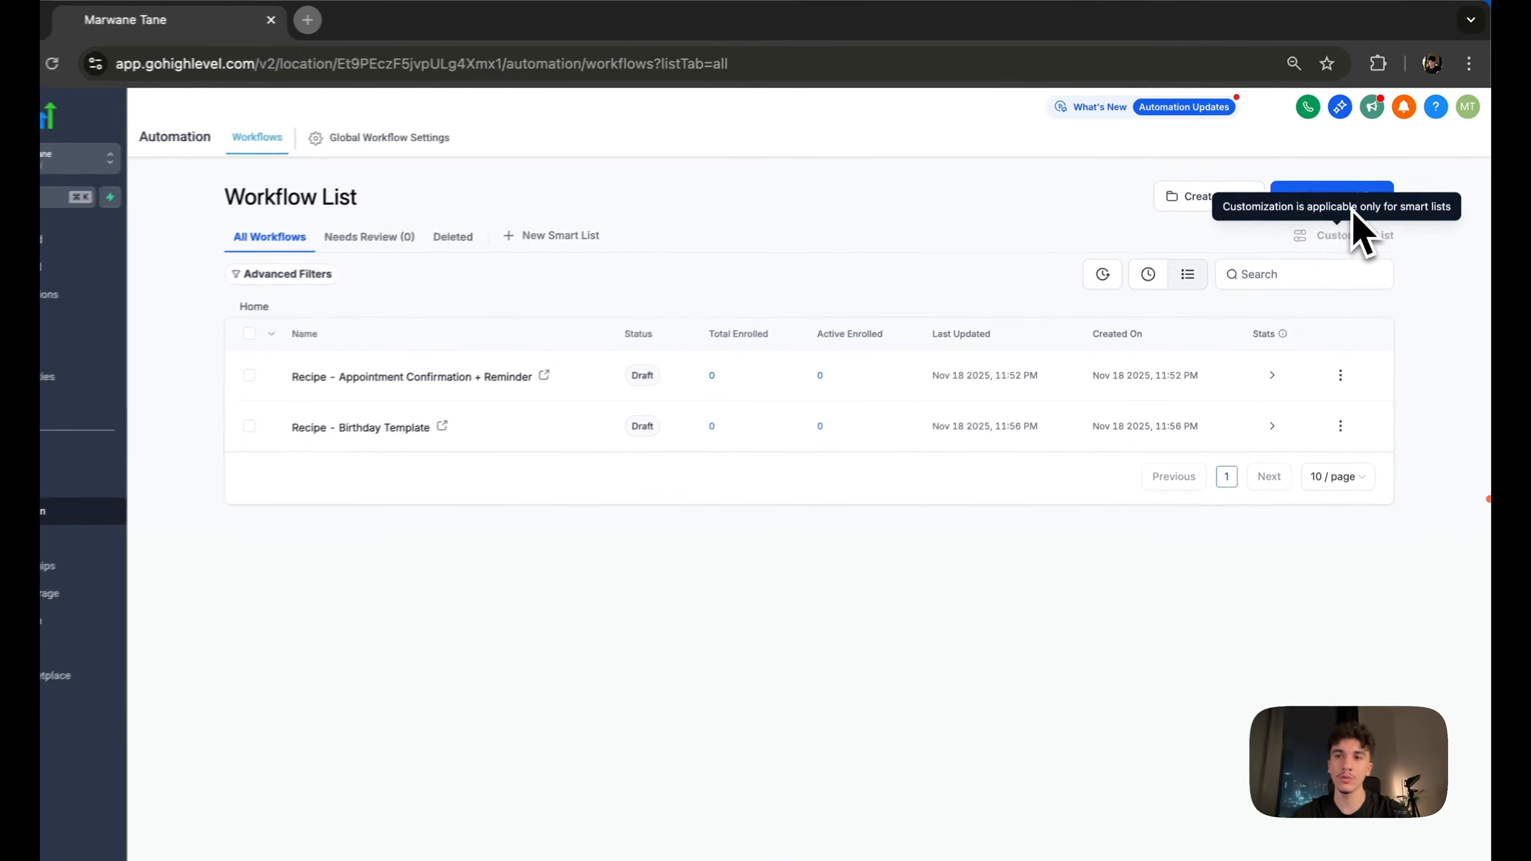
click(1308, 202)
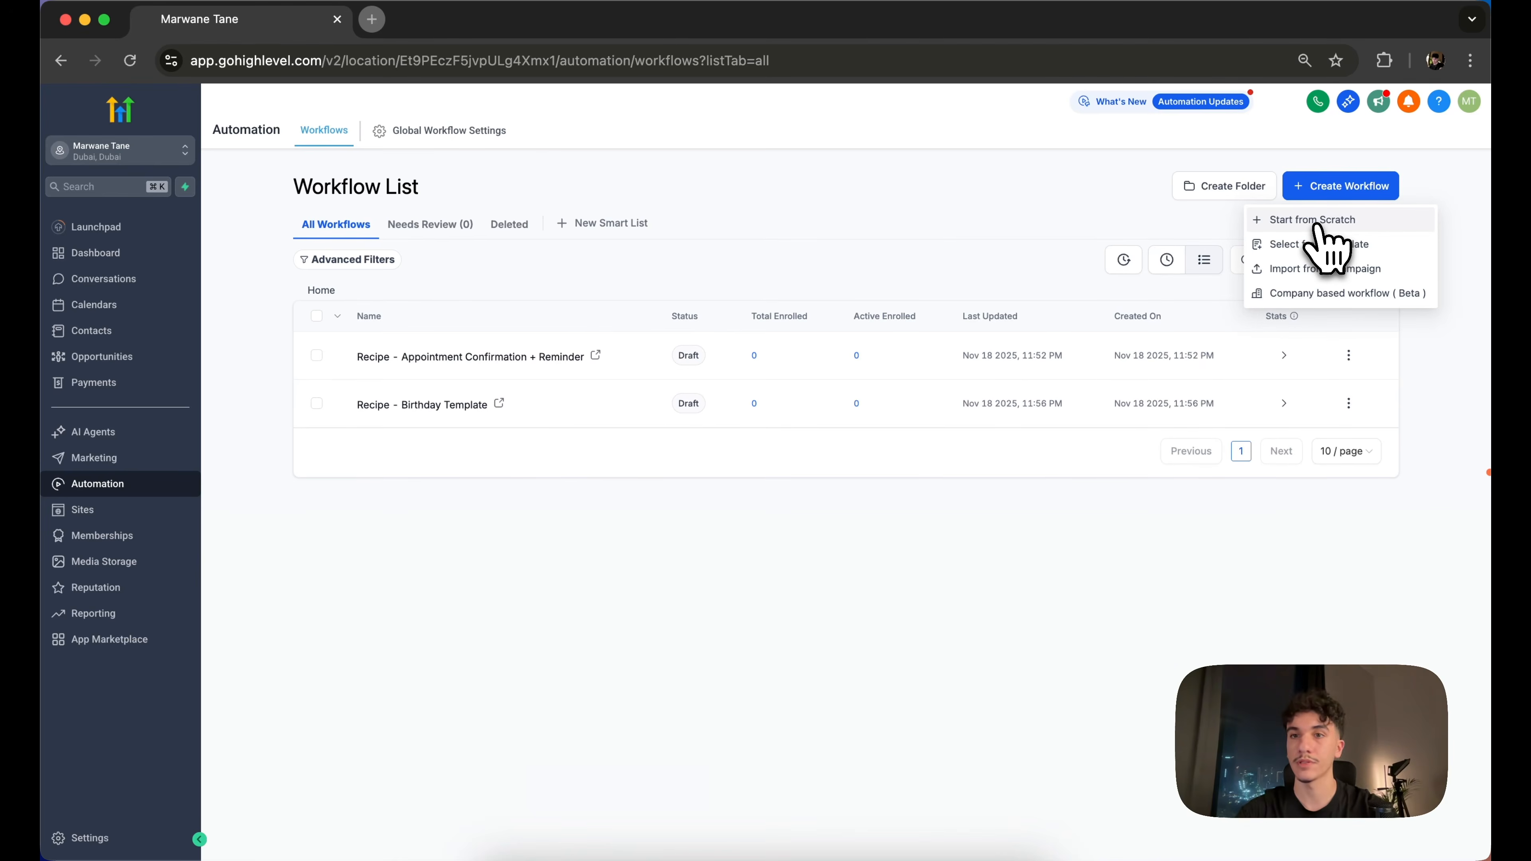
click(1318, 225)
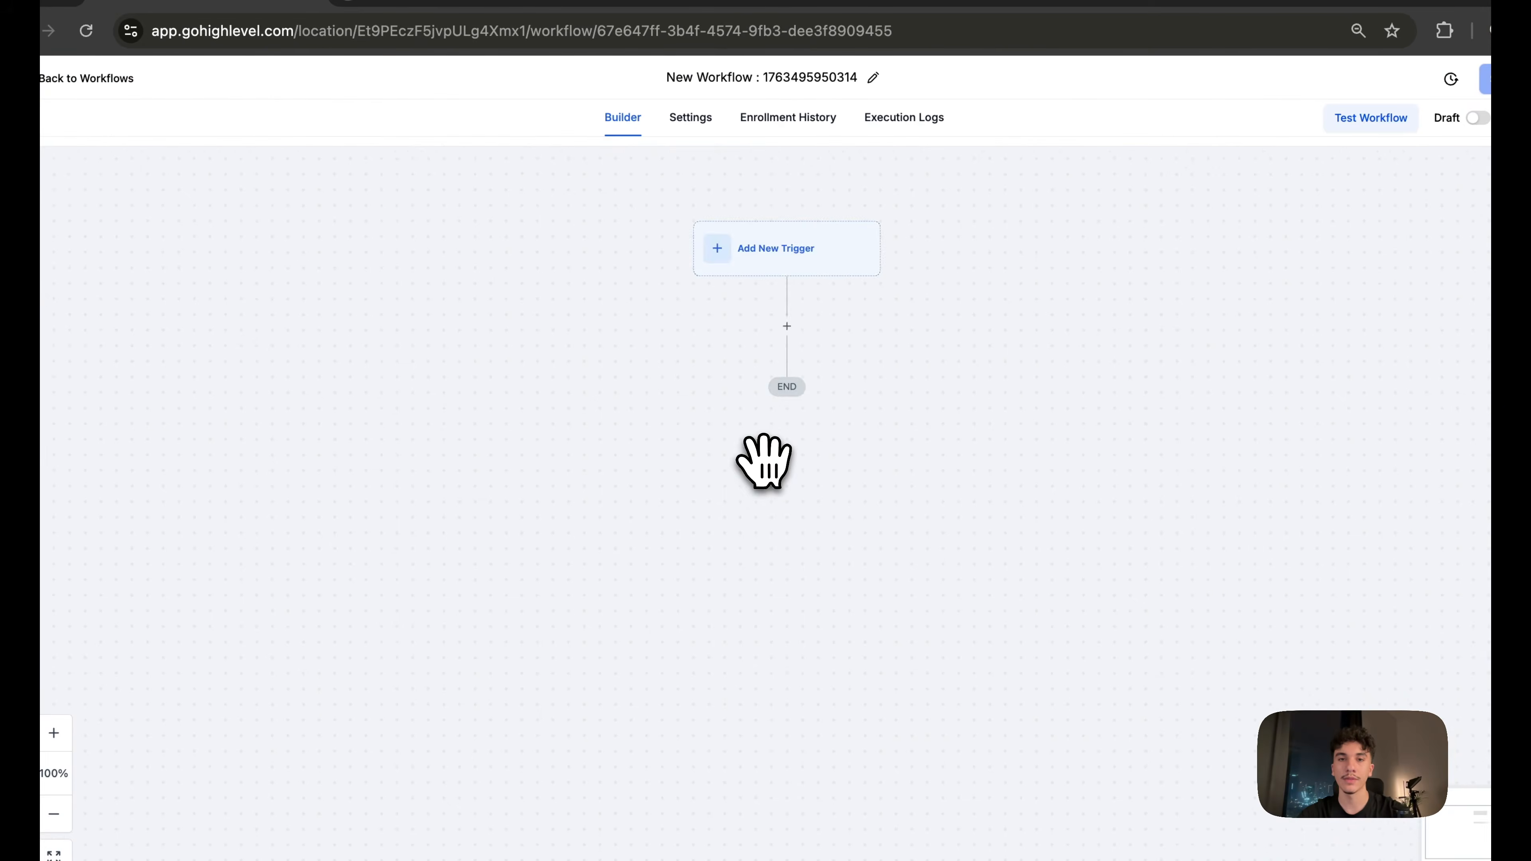
drag(749, 398, 648, 524)
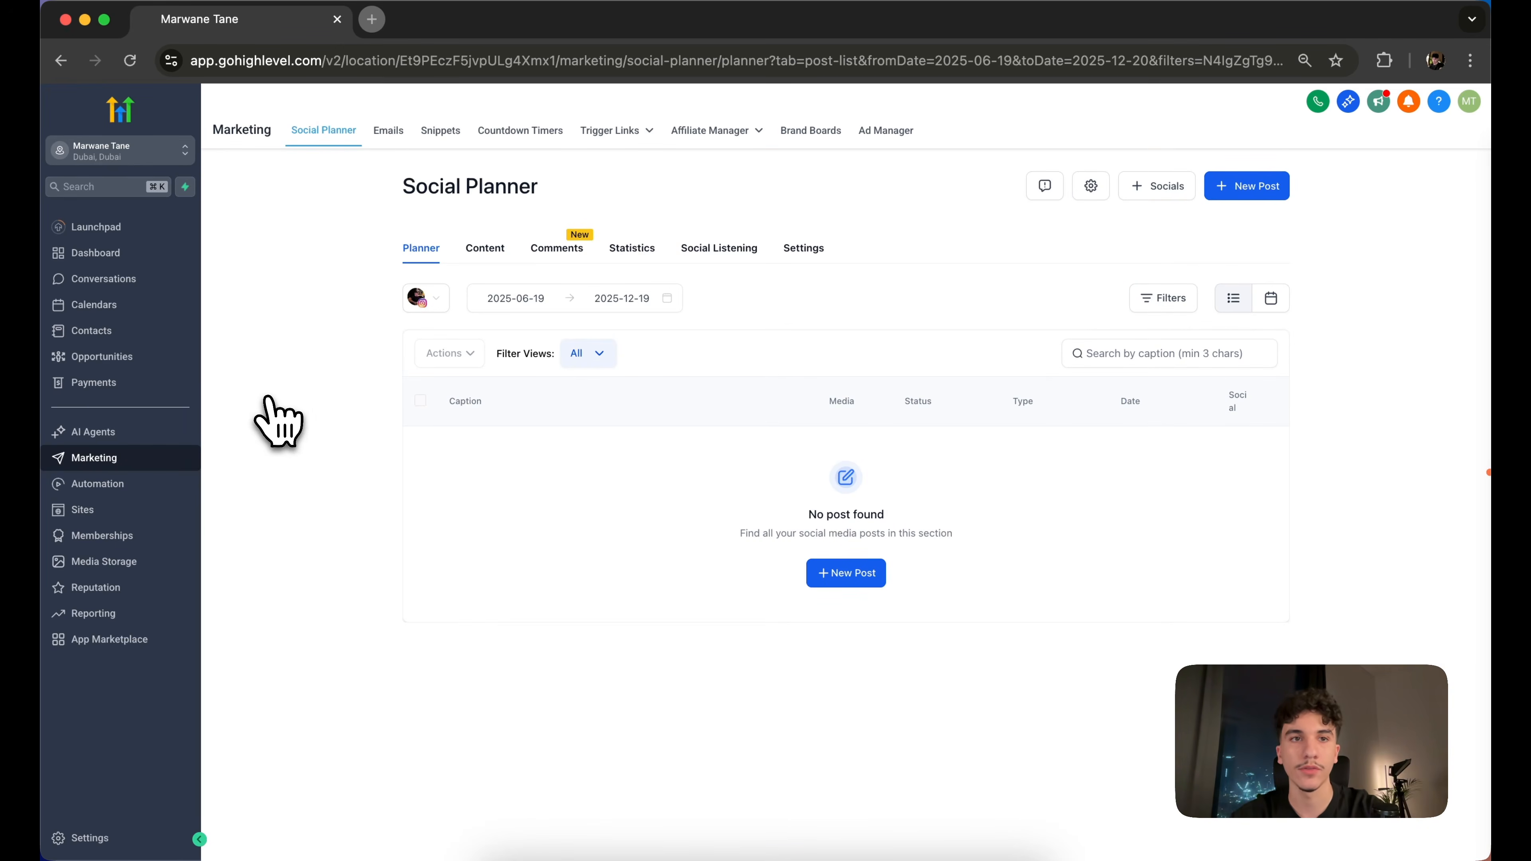
View the Social Planner's connected accounts and the social platforms available for connection, and close the connection dialog
click(426, 298)
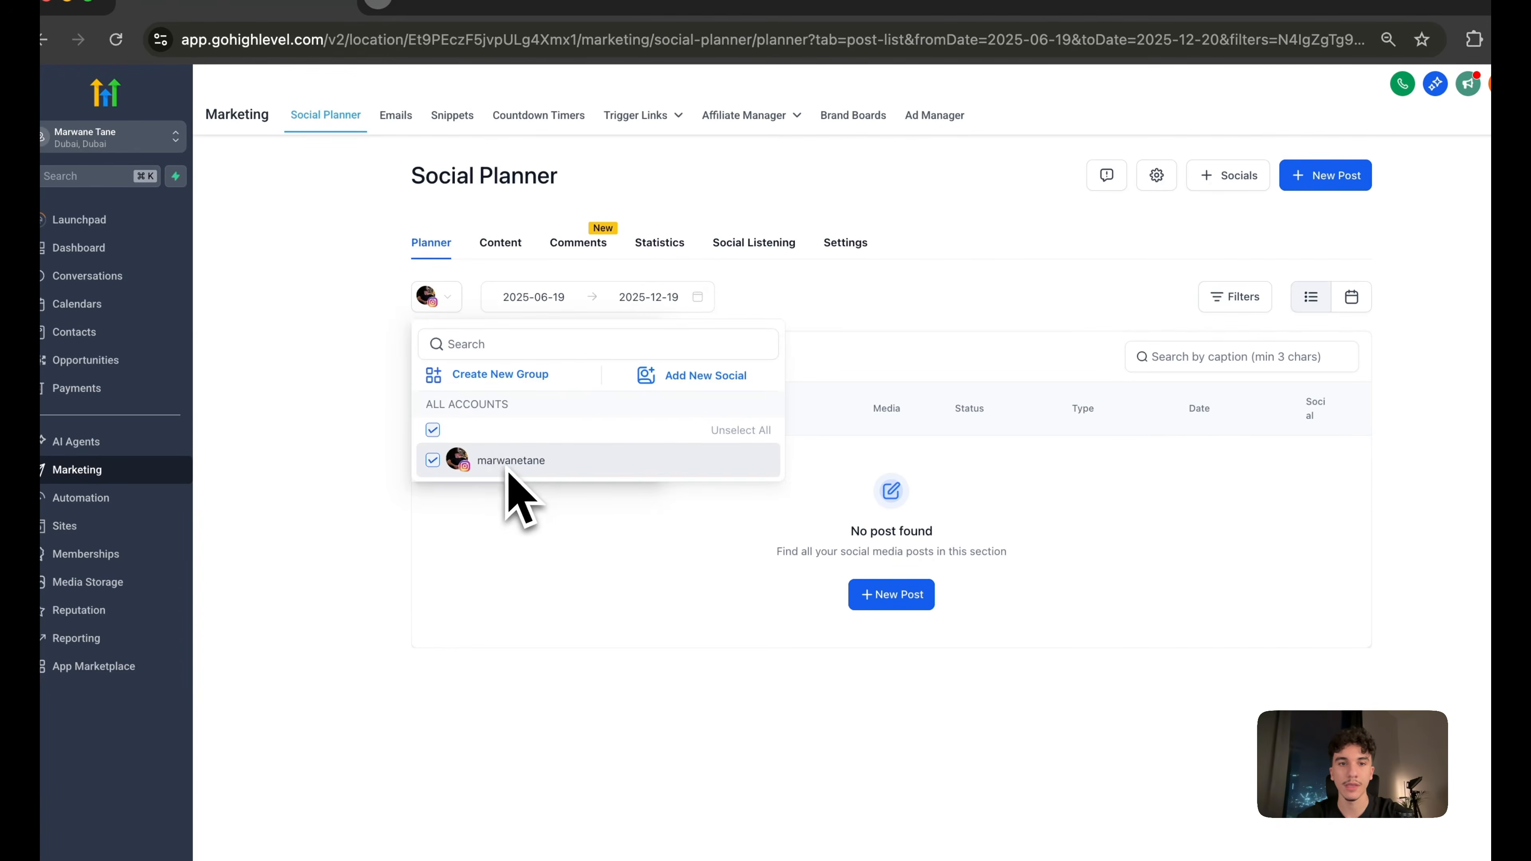
click(681, 376)
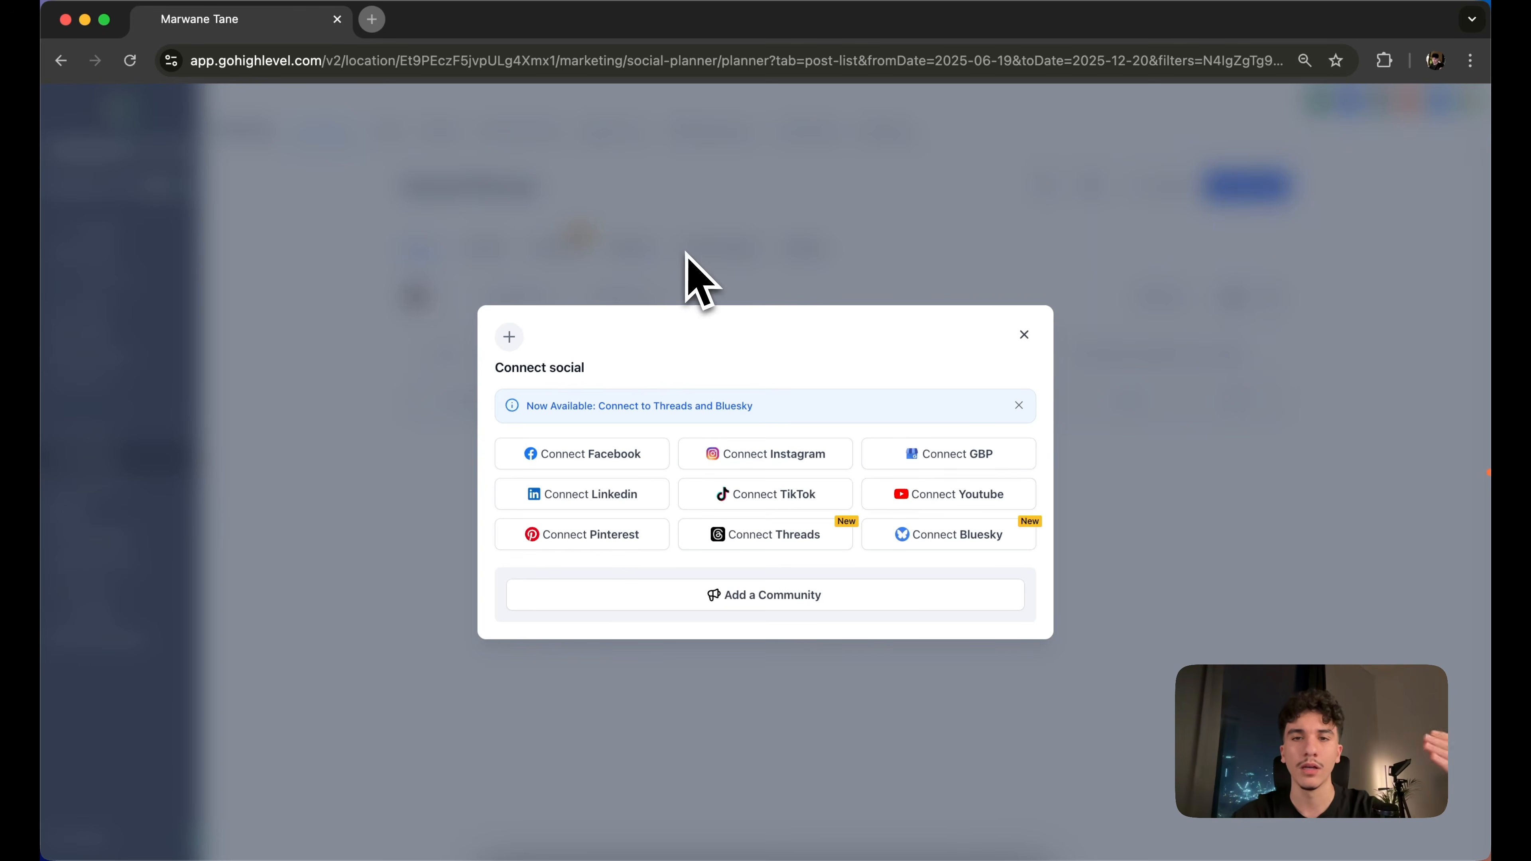
click(1024, 335)
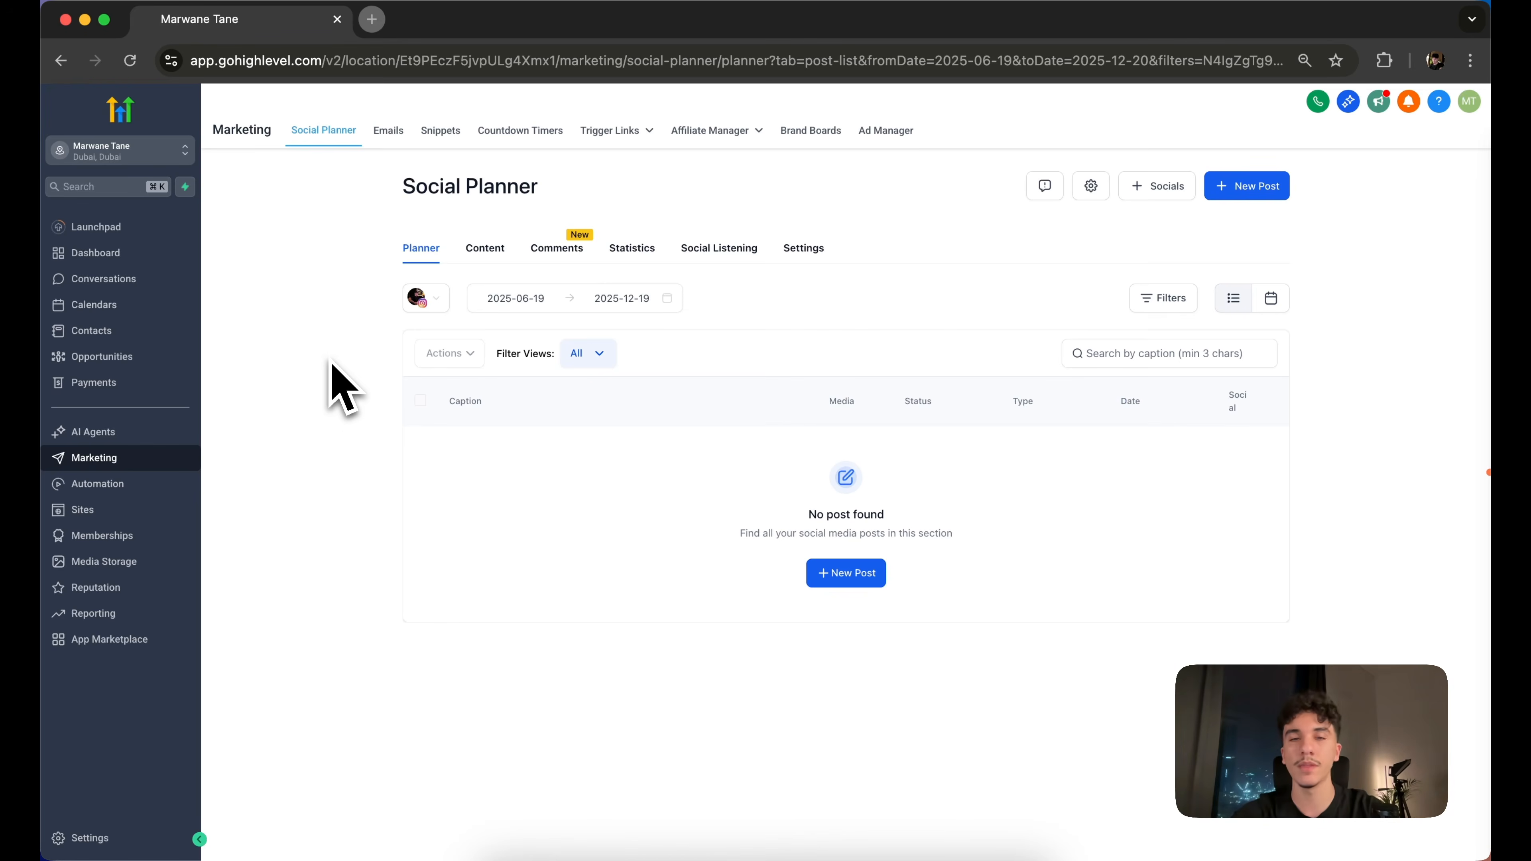
Examine the Social Planner's post performance statistics and its content section, and return to the planner
click(627, 253)
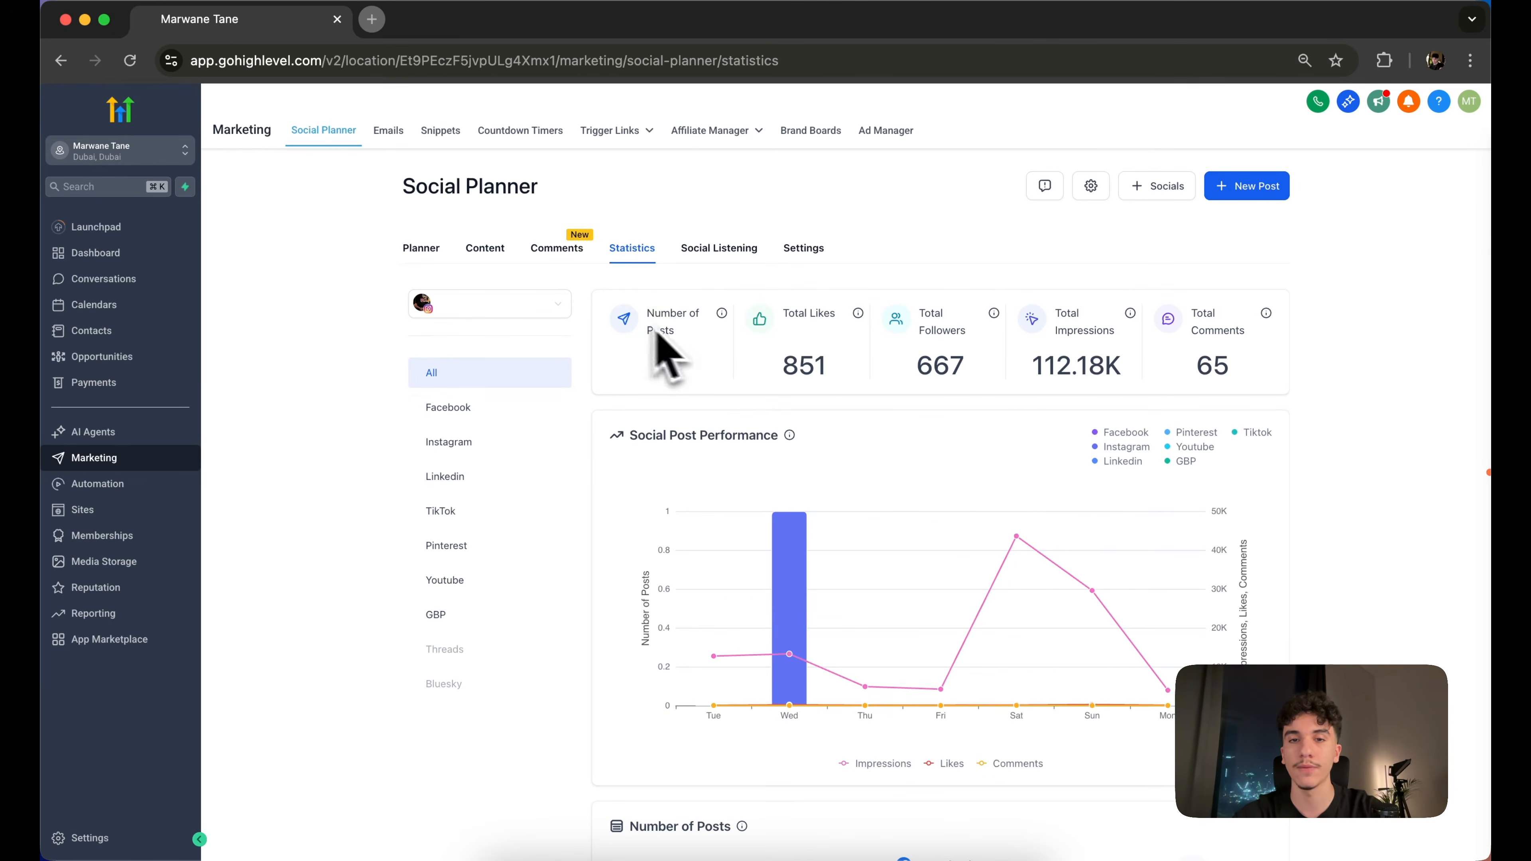
scroll(902, 422, down, 2)
scroll(905, 422, down, 2)
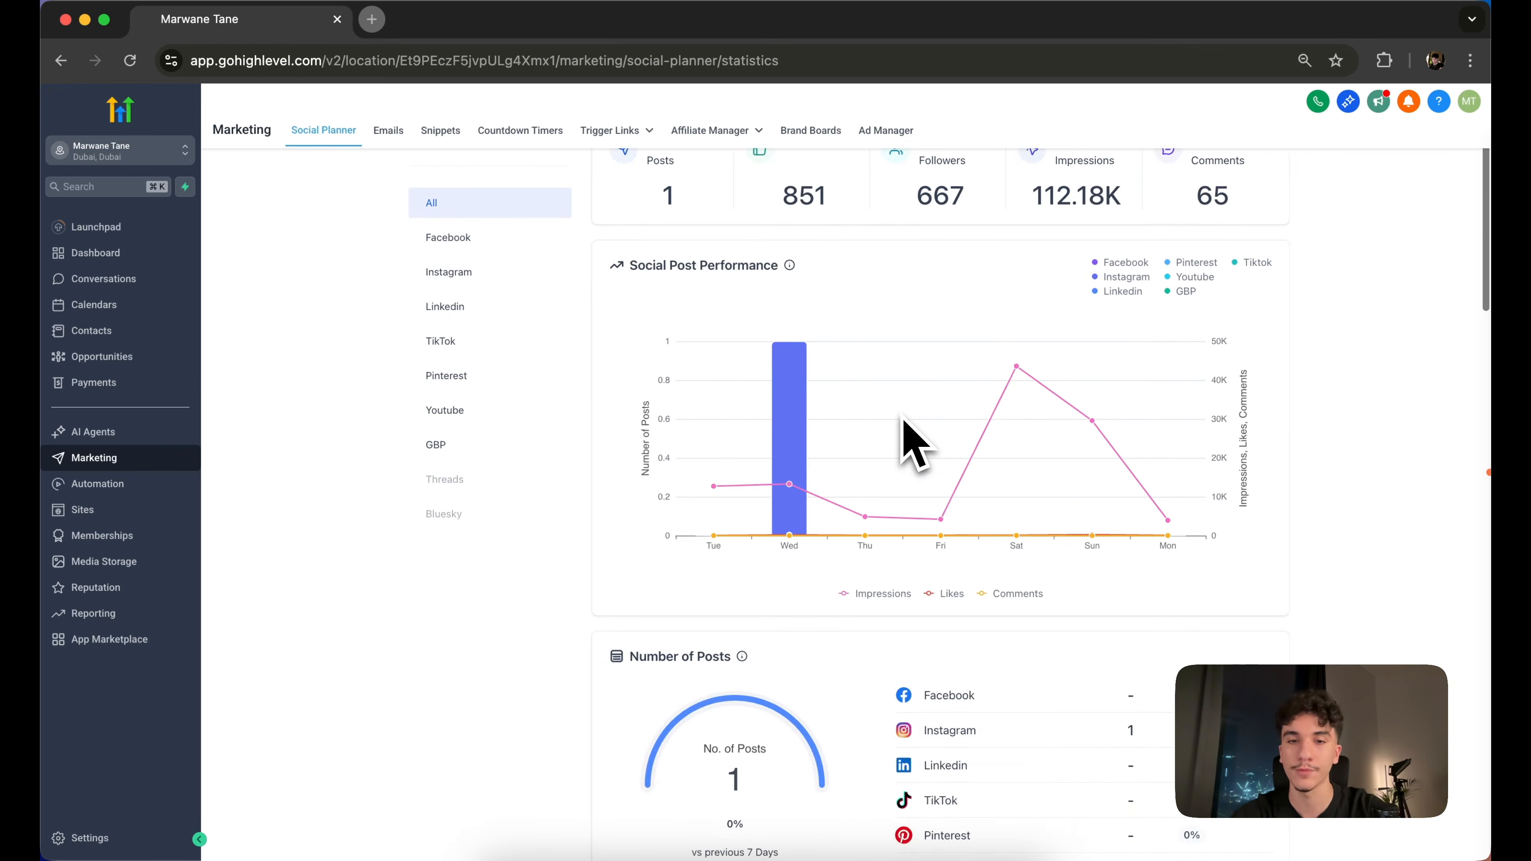
scroll(905, 423, up, 3)
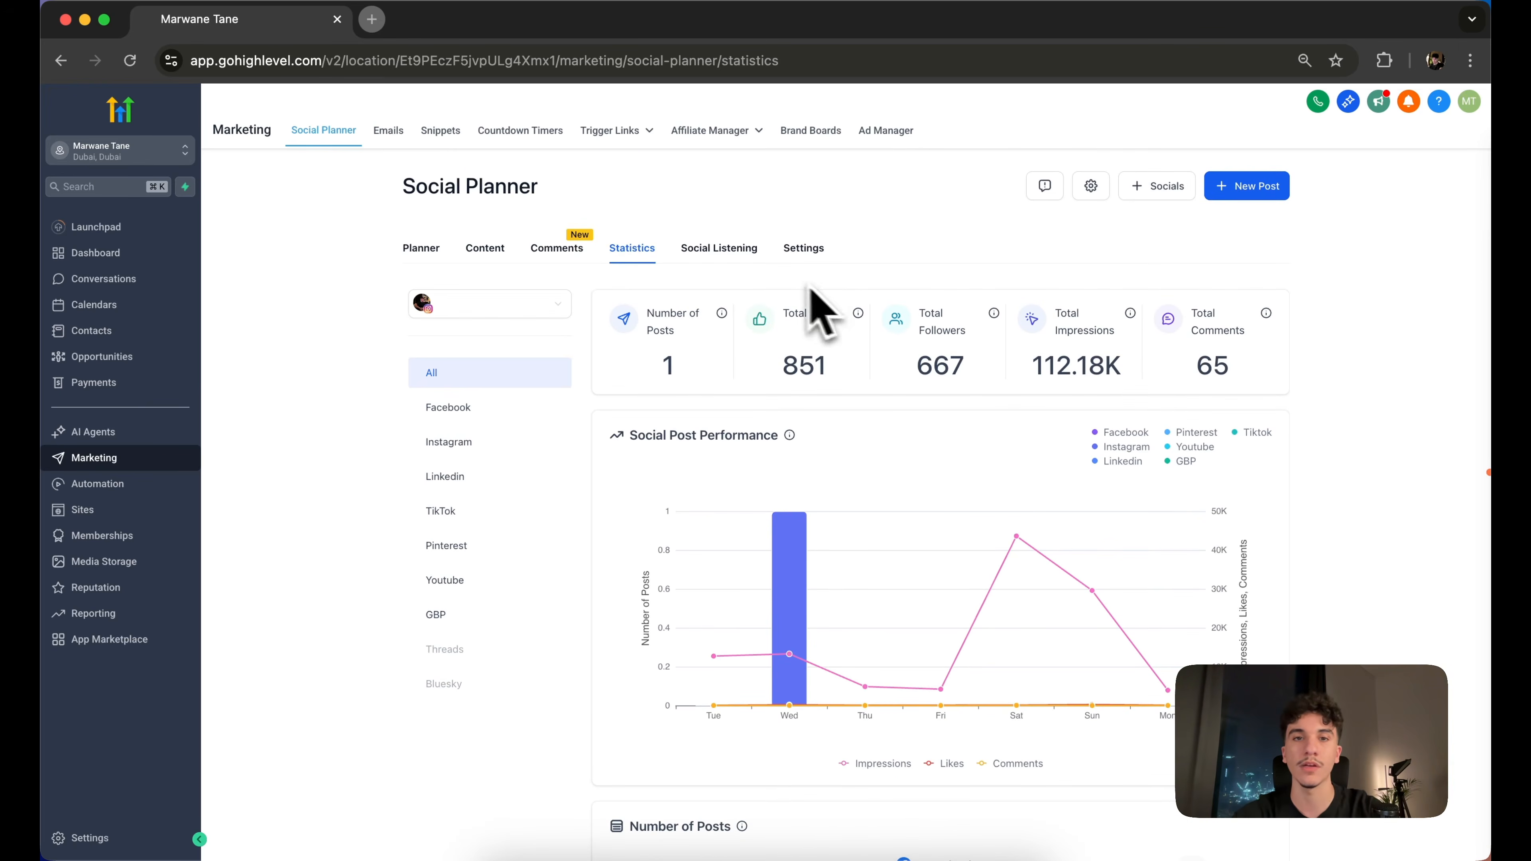
click(490, 252)
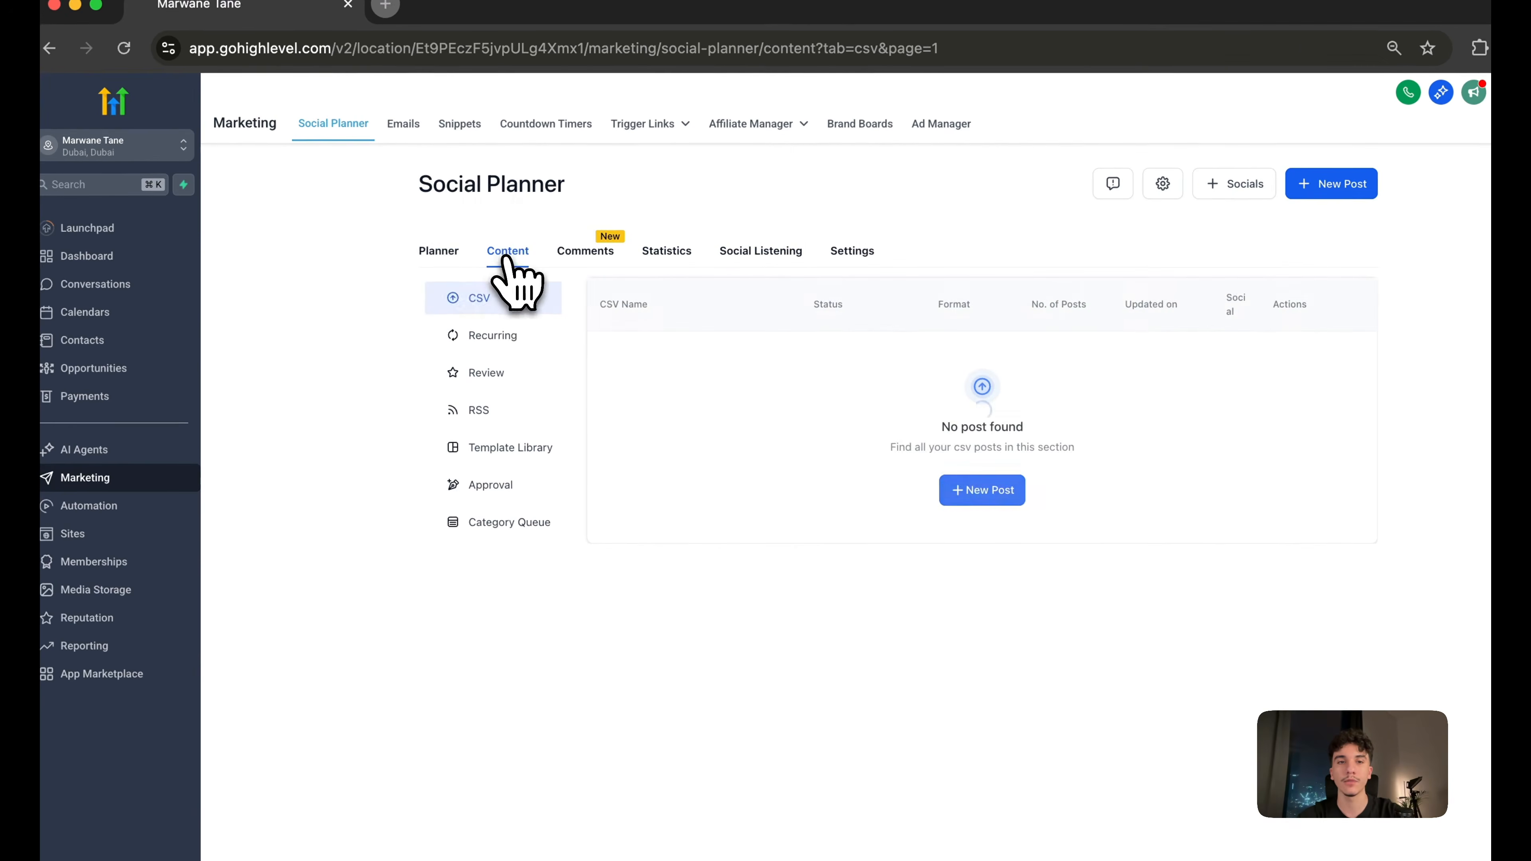
click(422, 252)
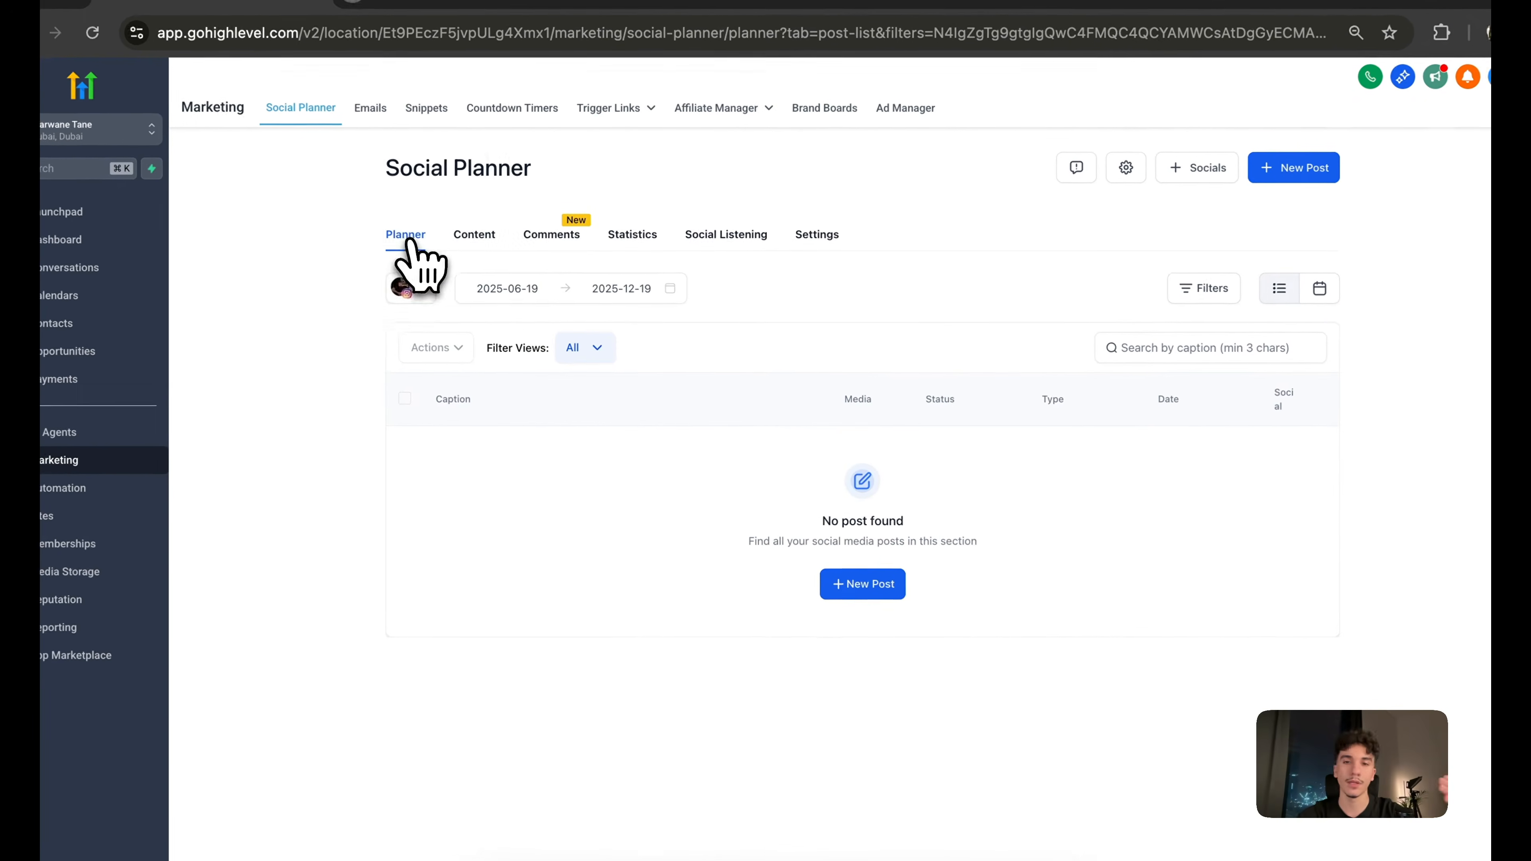
Create a new social post for the connected Instagram account and set it to be posted as a Reel
click(873, 589)
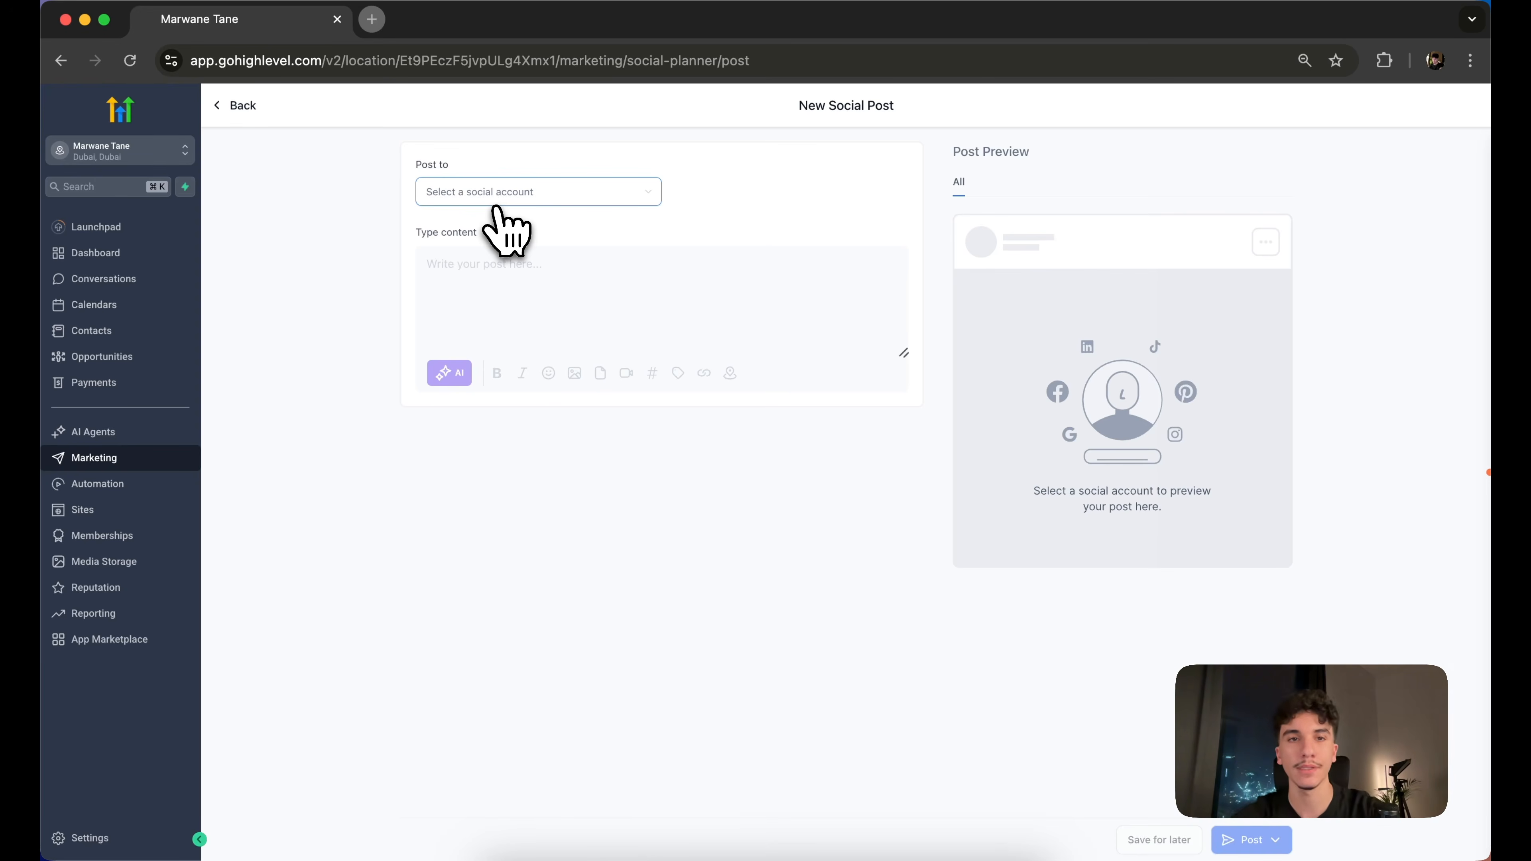
click(500, 197)
click(470, 341)
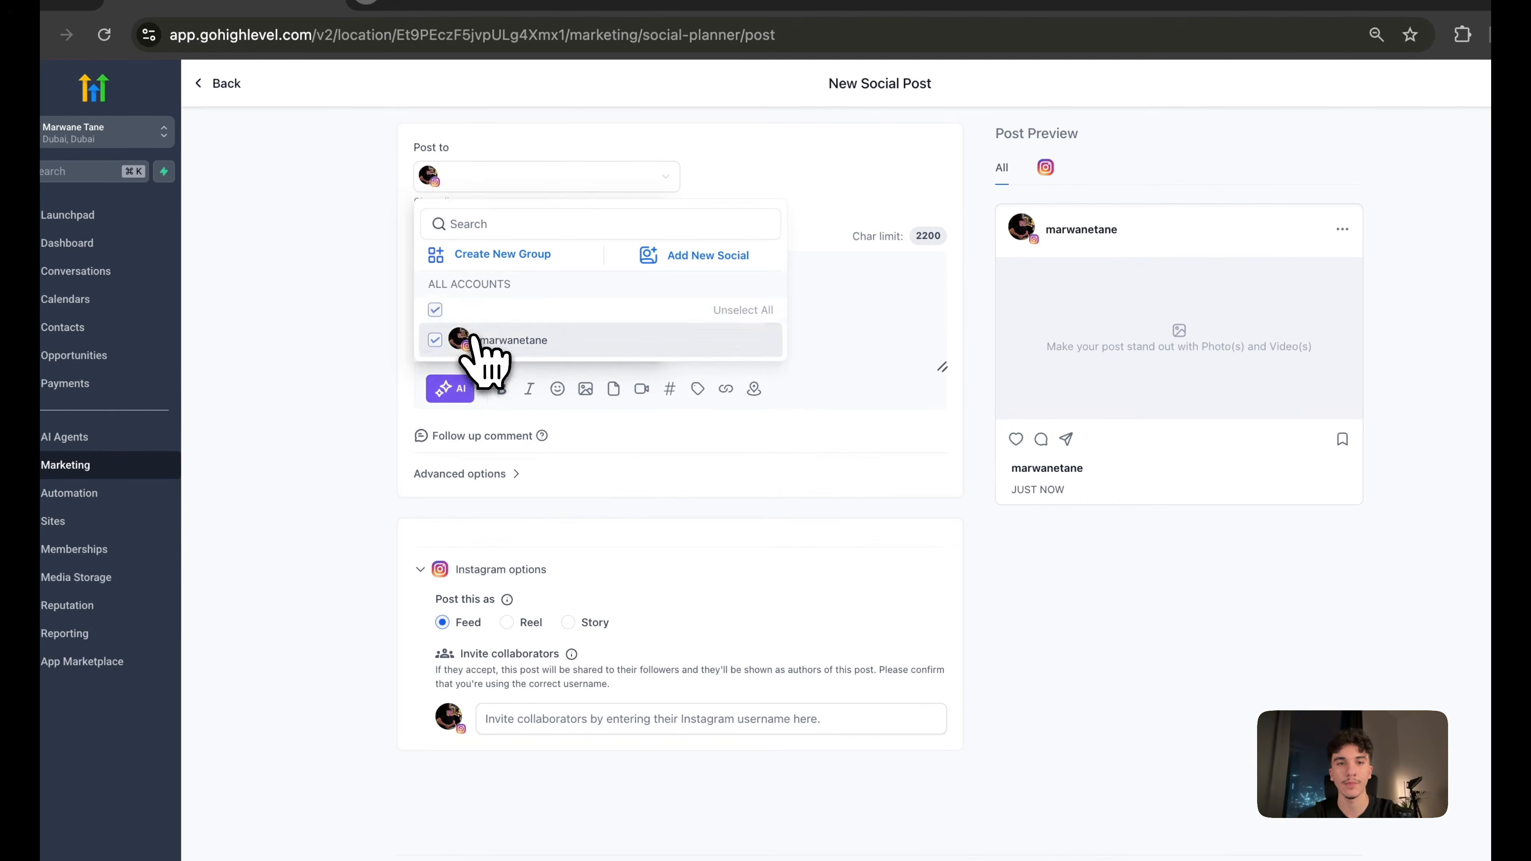
click(386, 301)
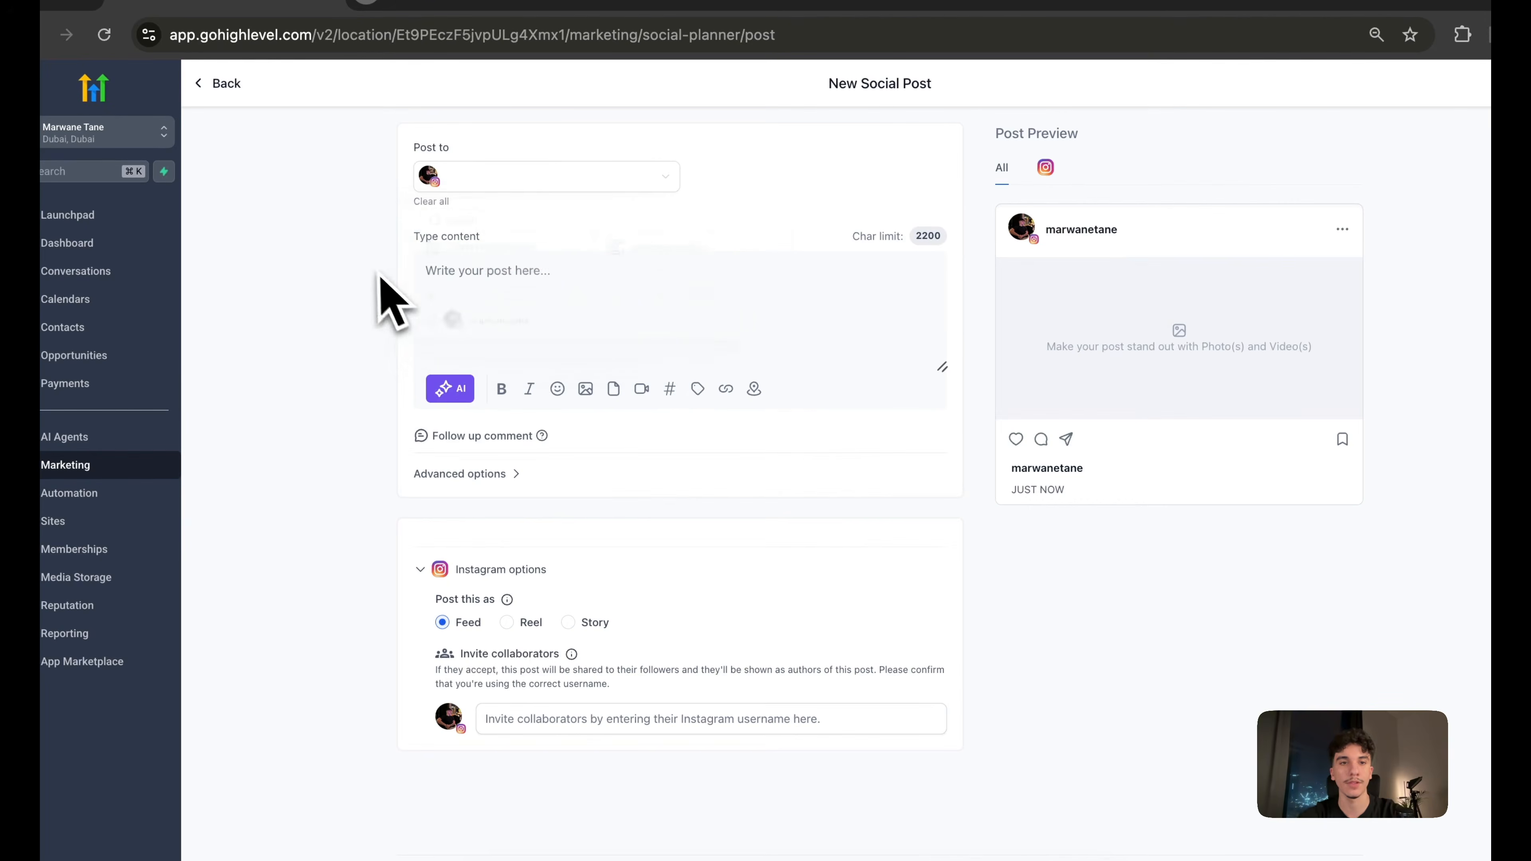
click(506, 623)
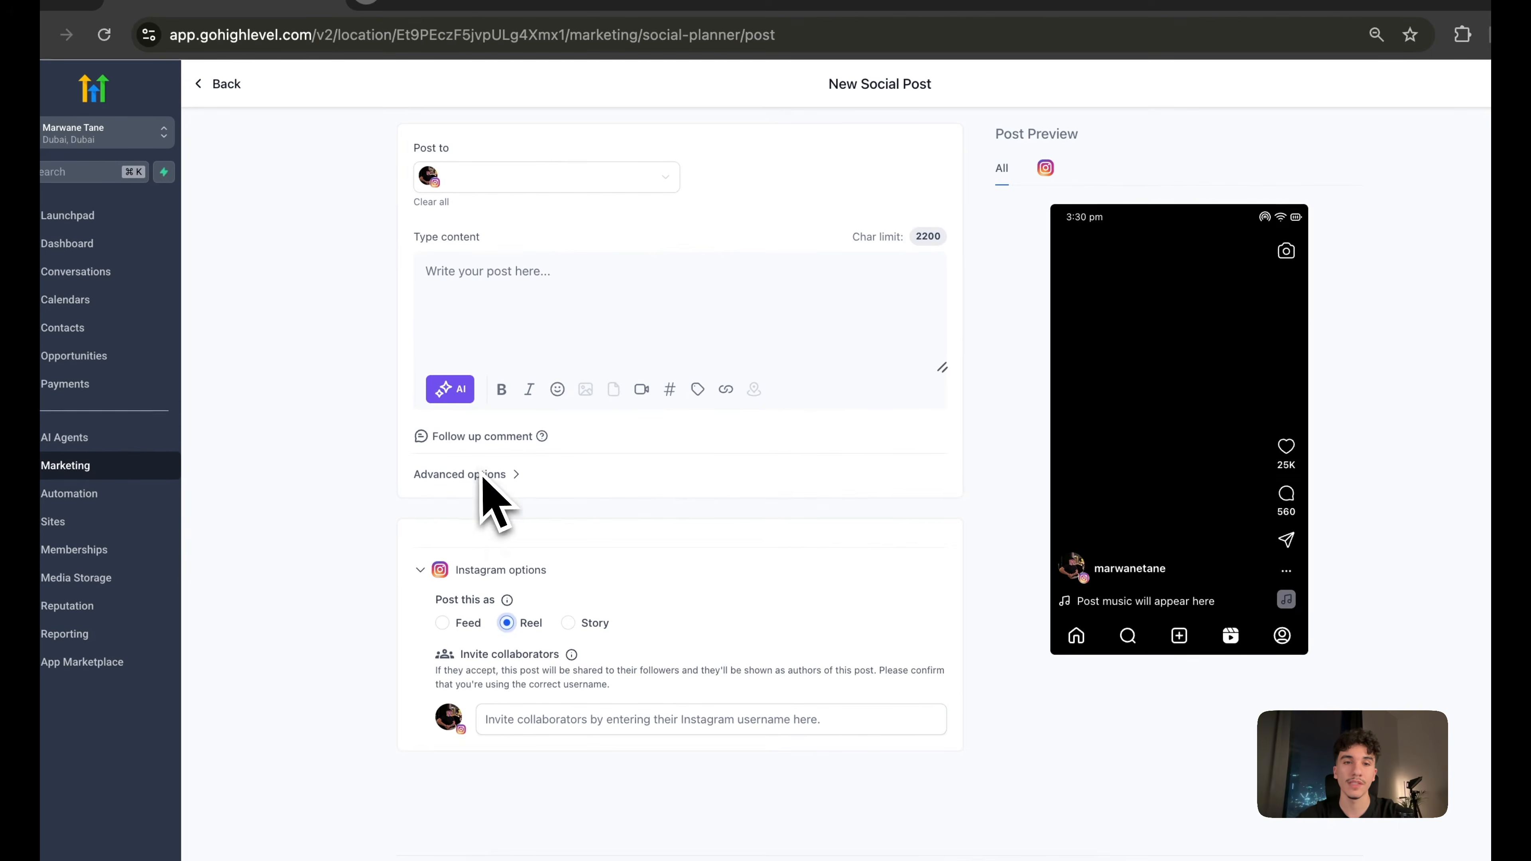
Write the reel's caption "This is an amazing AI tool, you should try it out." and upload Superscale.mp4 to the media storage
click(509, 334)
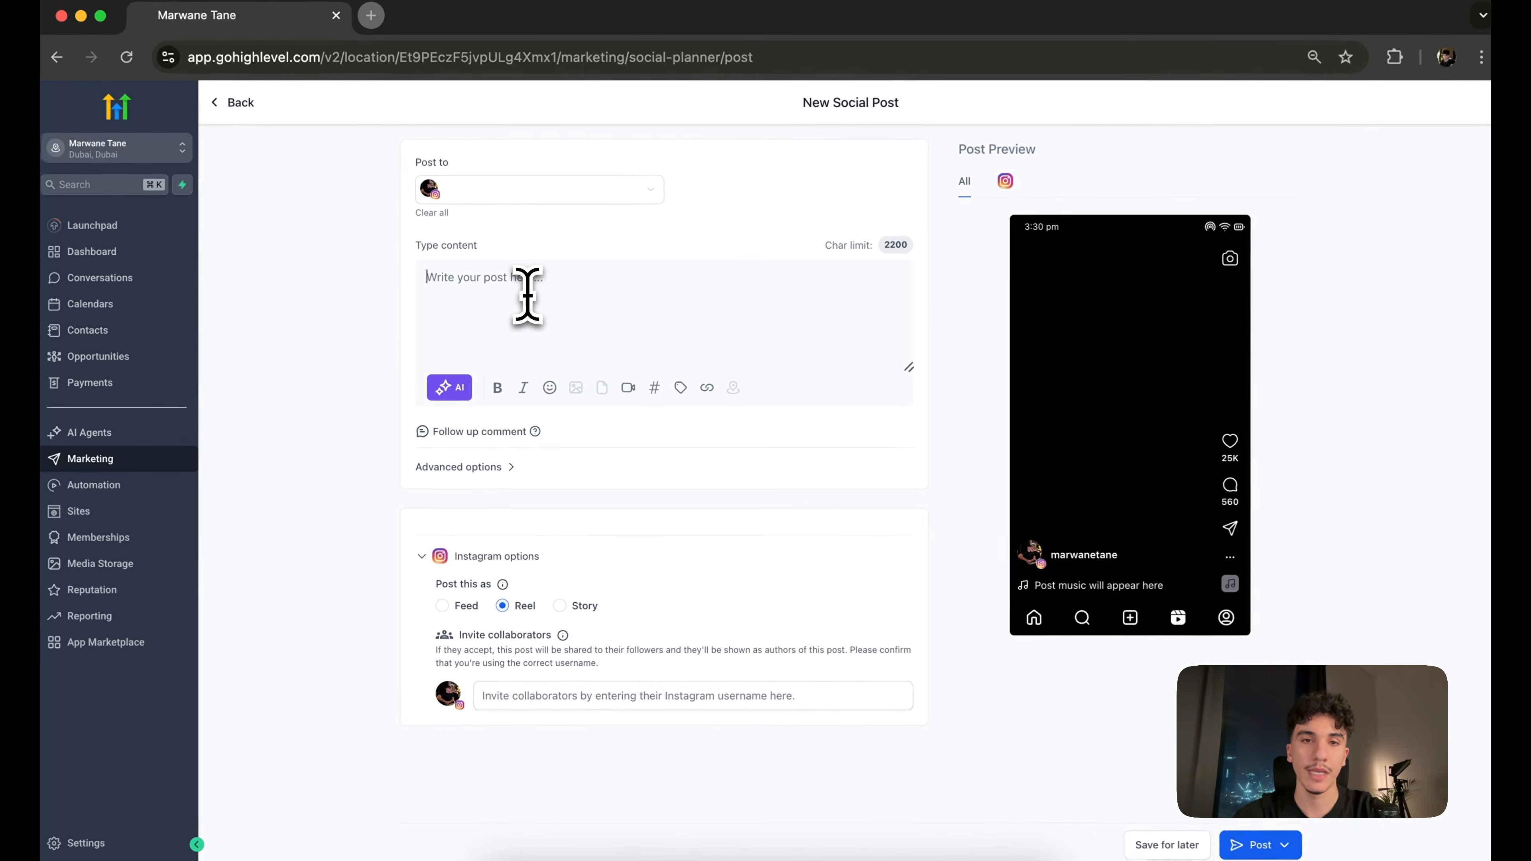
text(This is an amazing AI tool, you should try it out)
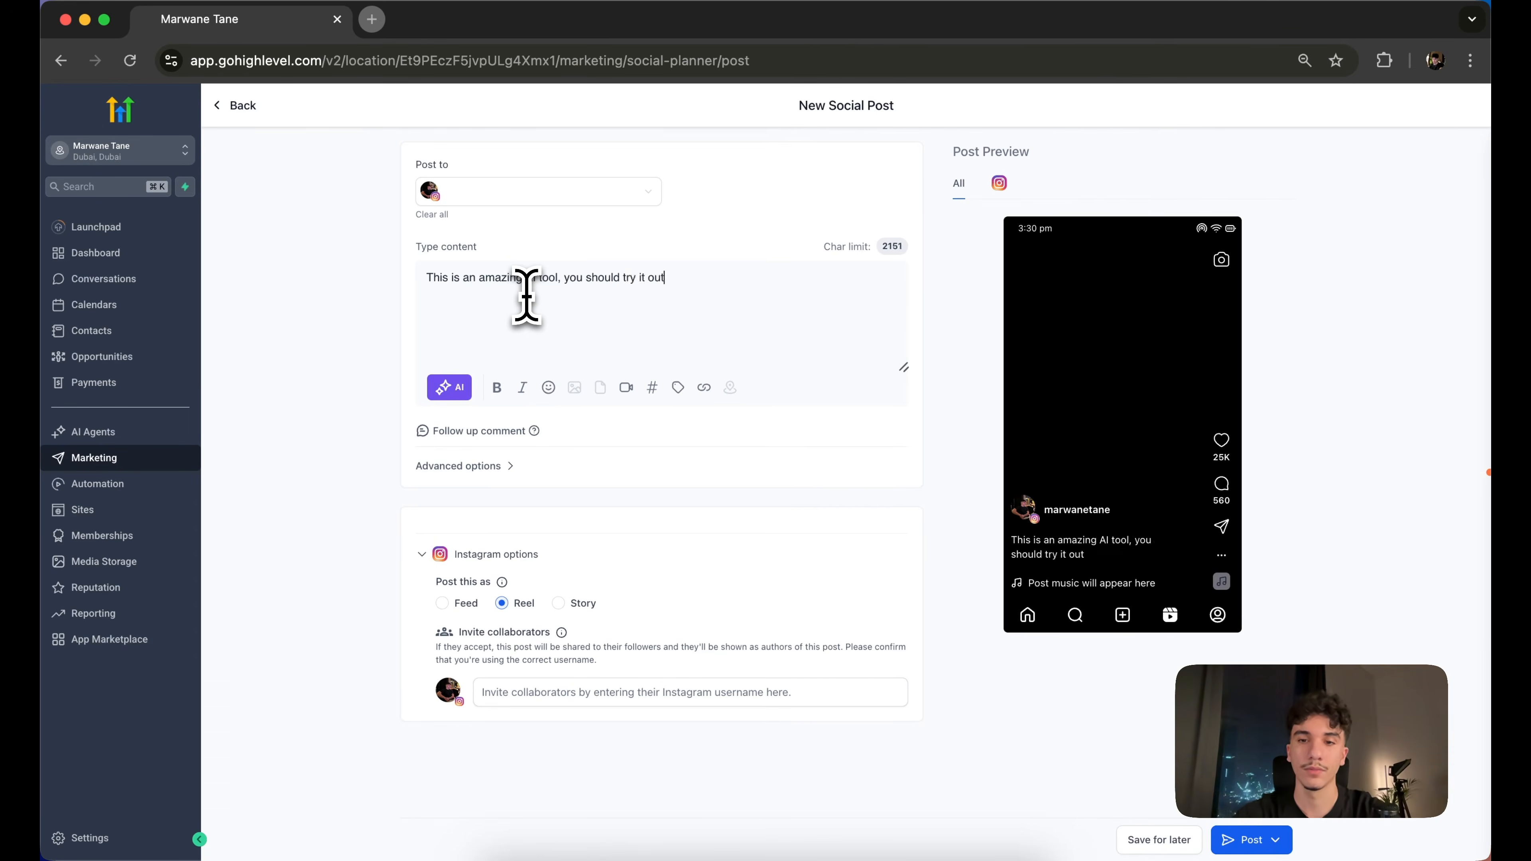
click(626, 387)
click(494, 844)
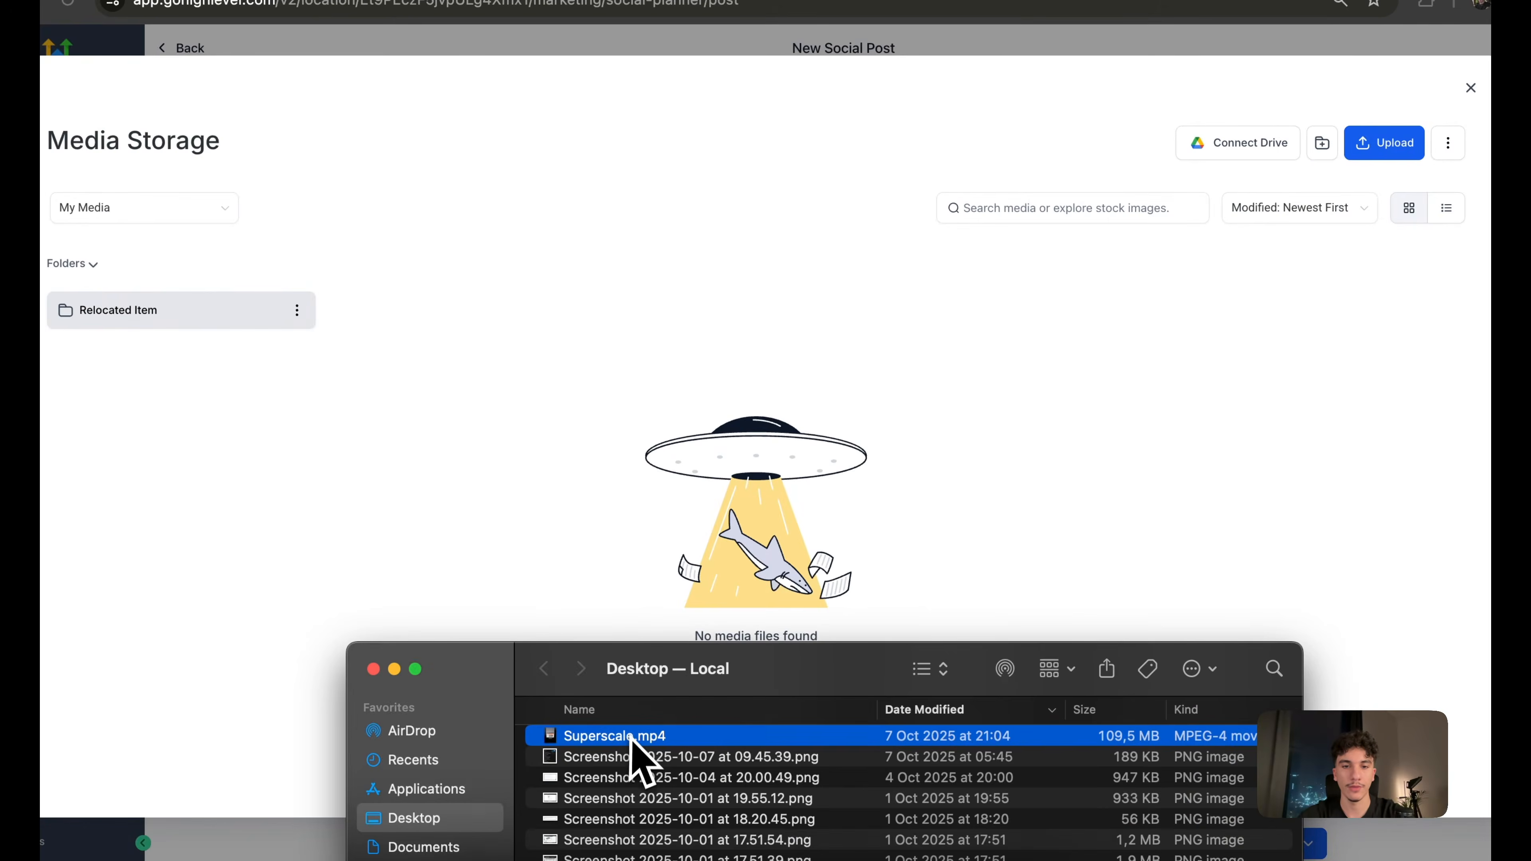
drag(632, 748, 581, 504)
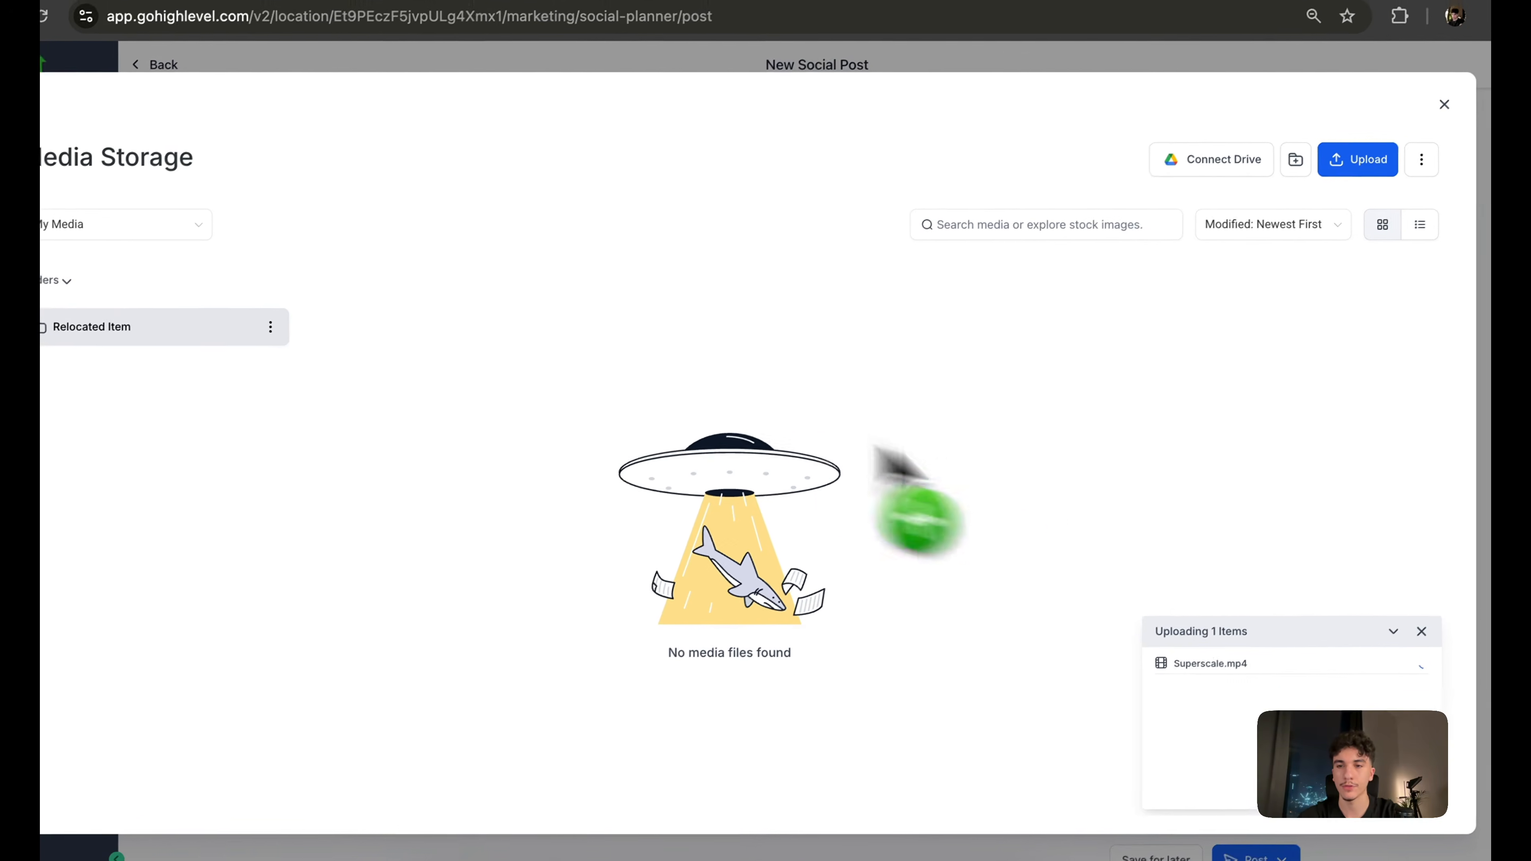
drag(1153, 633, 1276, 648)
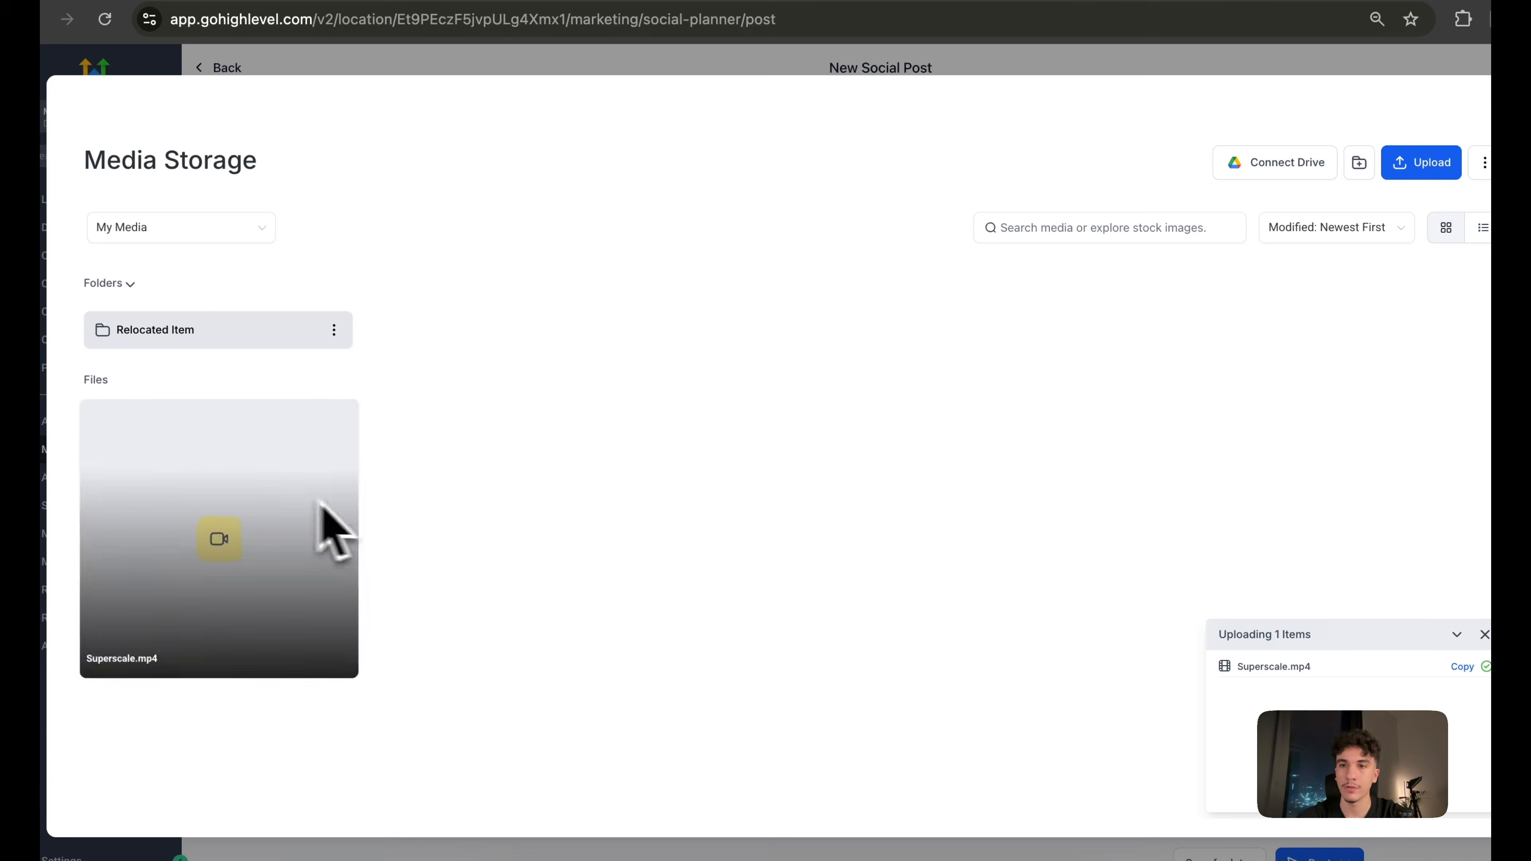
click(1423, 143)
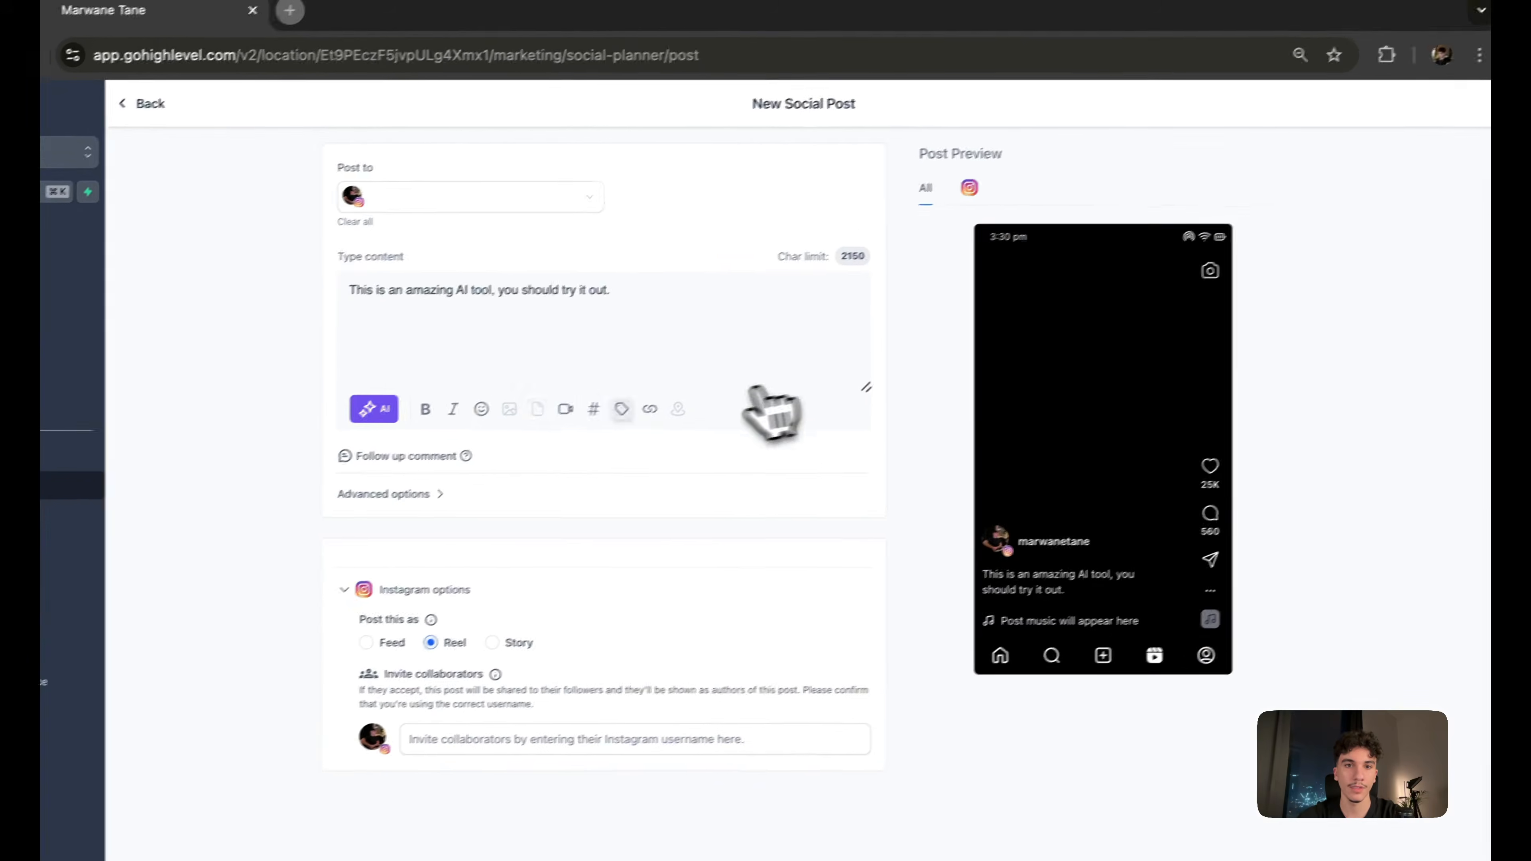
Insert the uploaded Superscale.mp4 video from the media storage into the social post
click(565, 409)
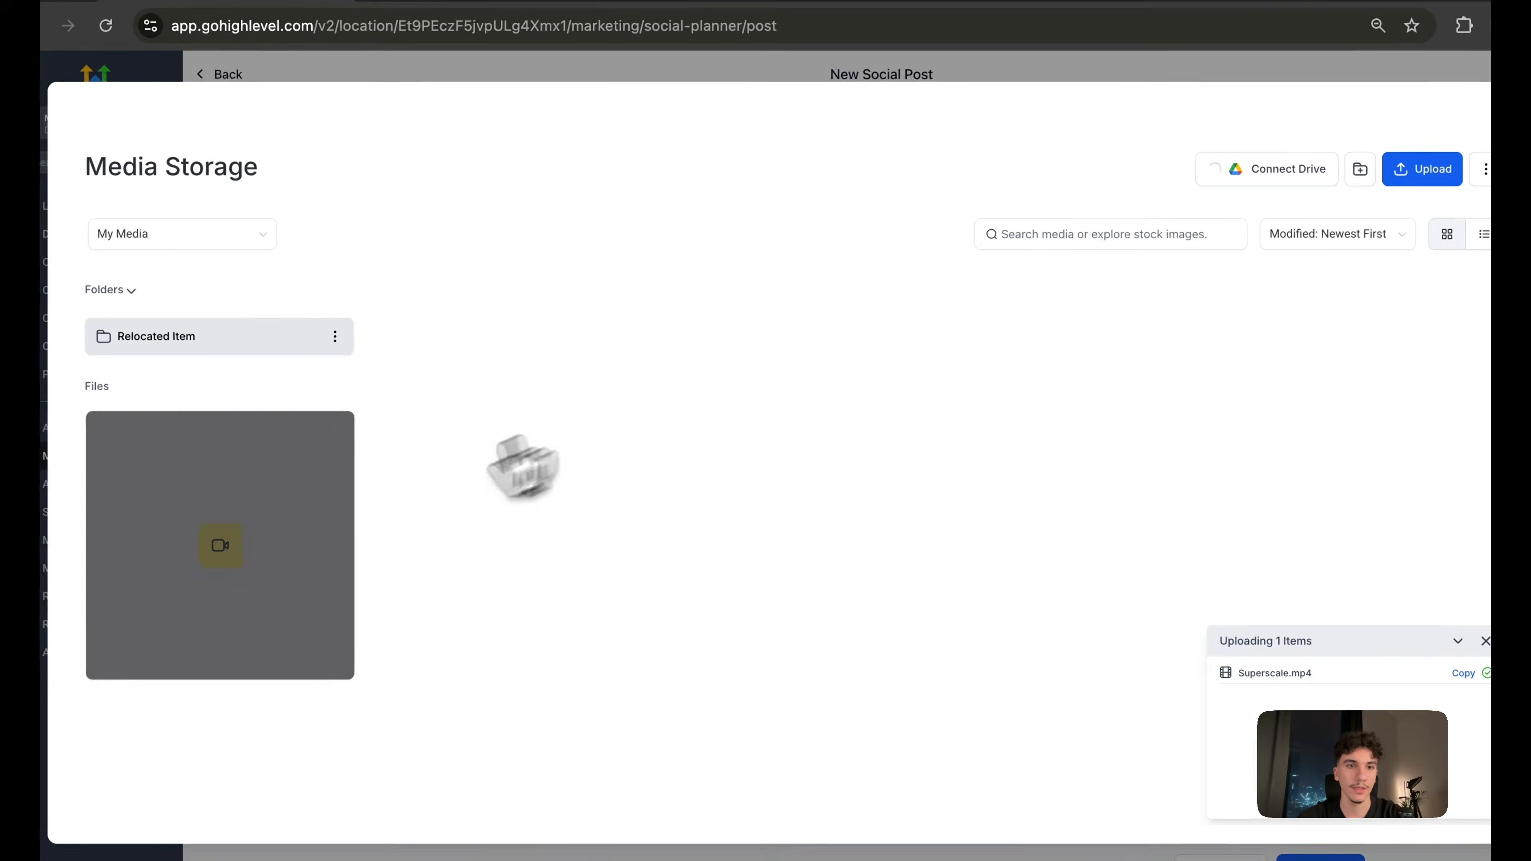
click(343, 422)
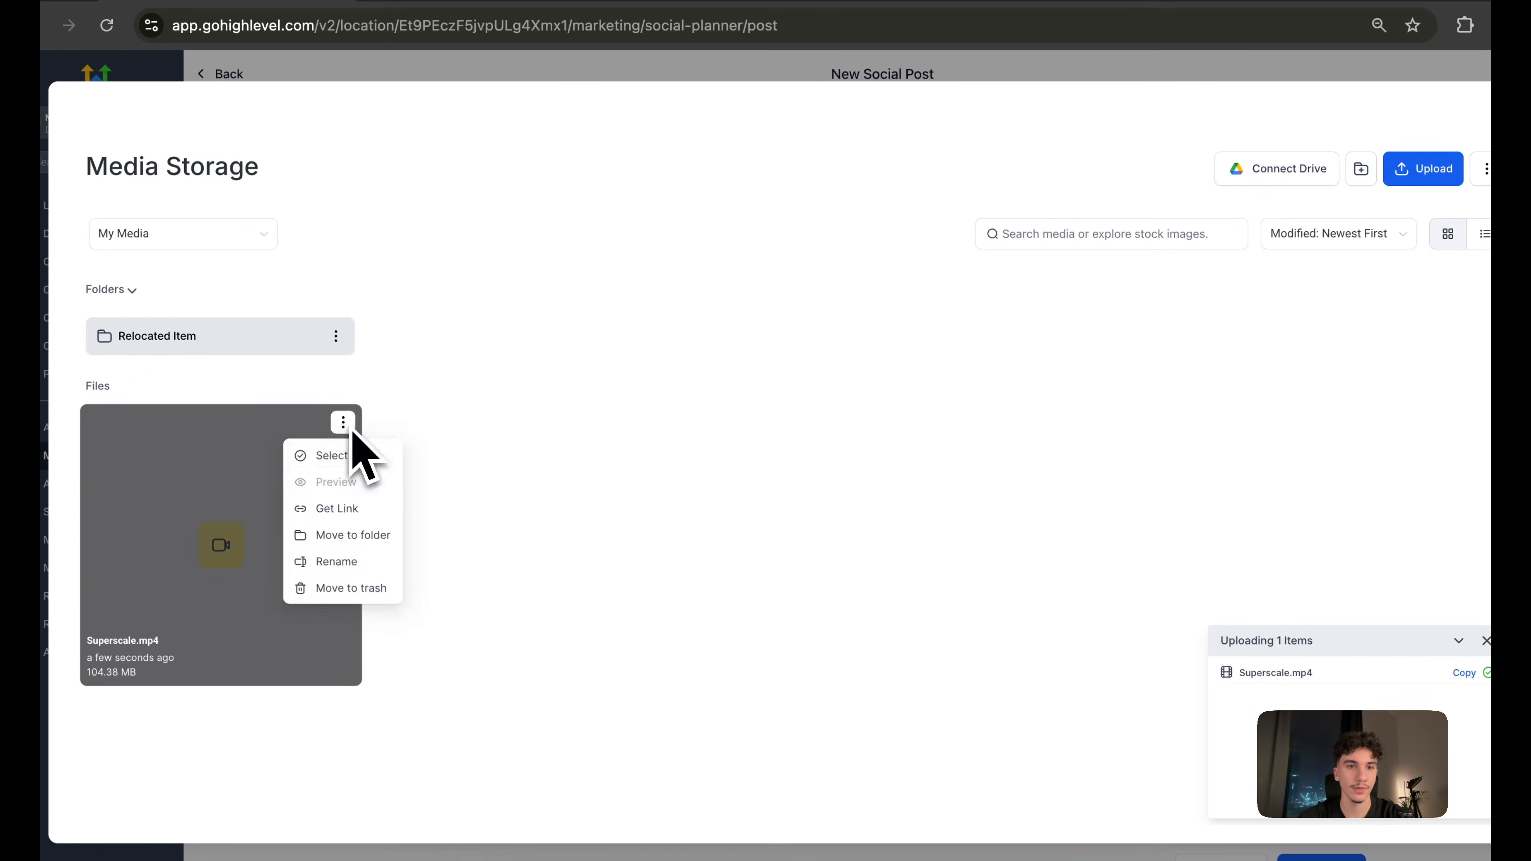
click(357, 456)
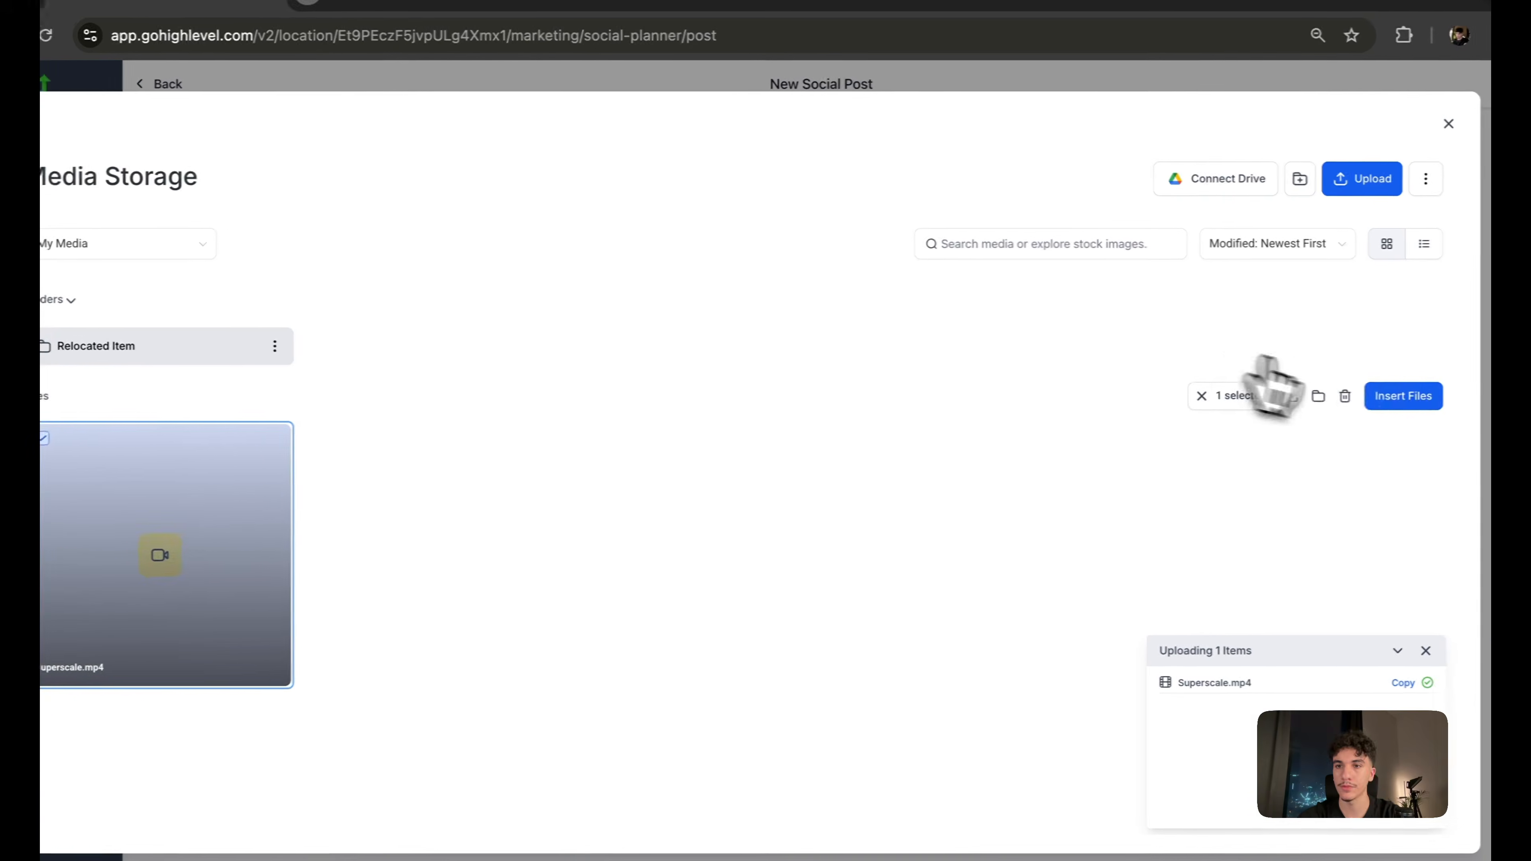
click(1402, 395)
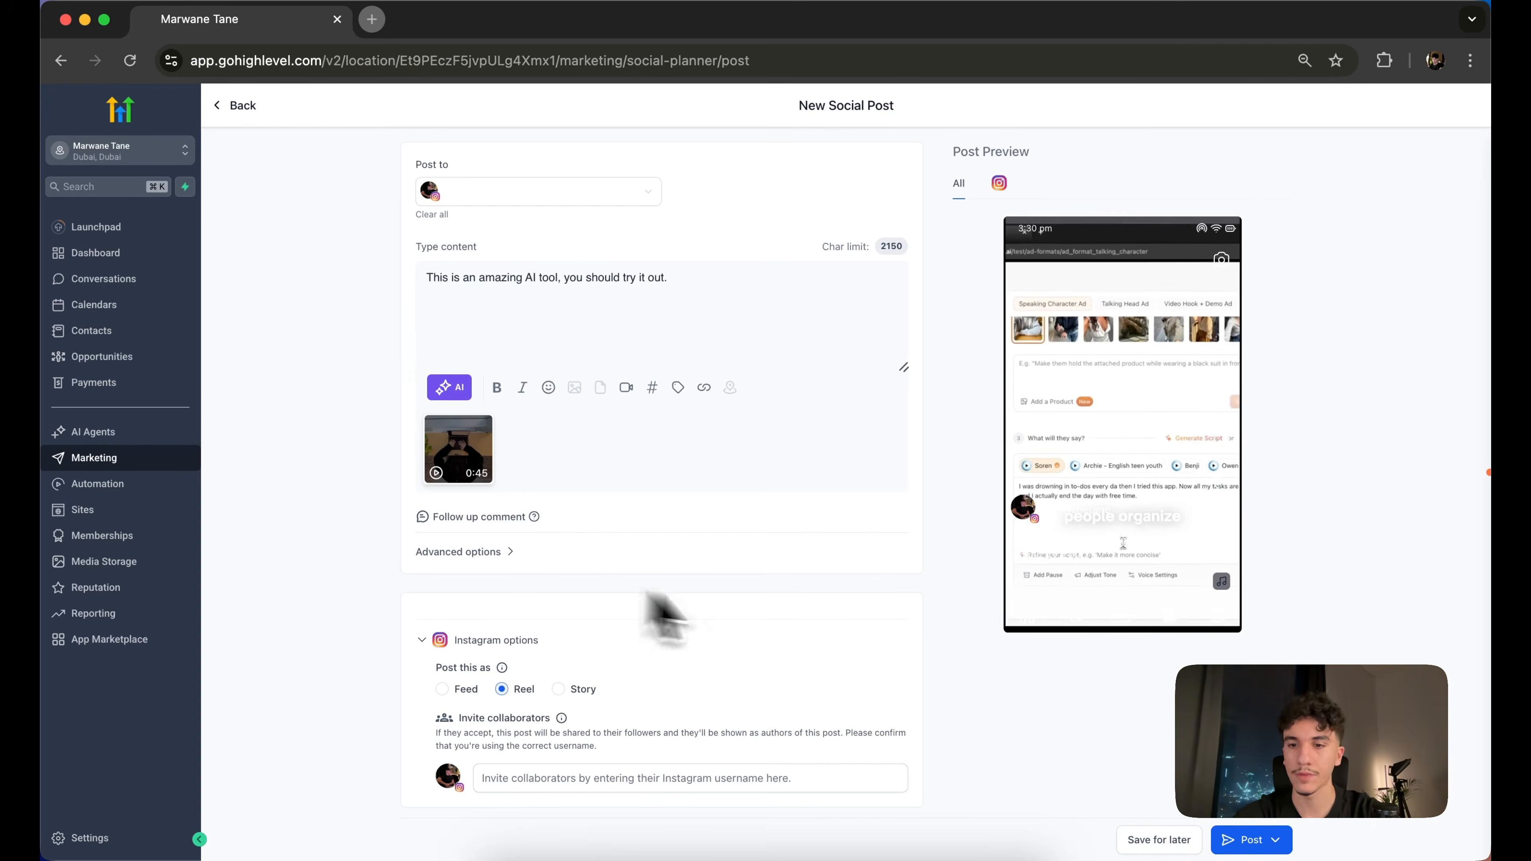
Schedule the Instagram reel for November 20, 2025 at 12:40 AM
click(1273, 840)
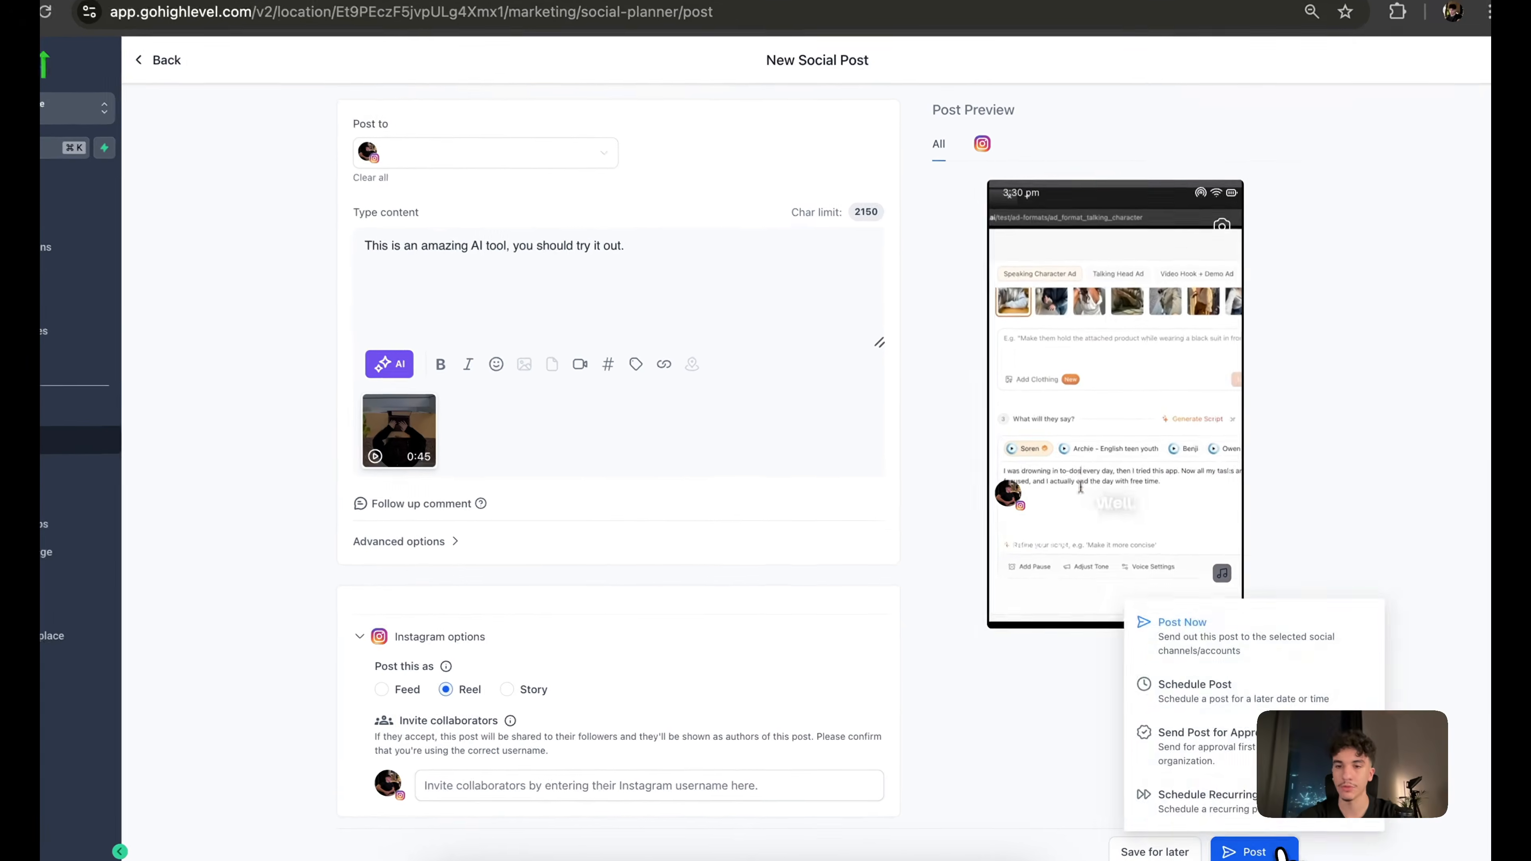
click(1200, 687)
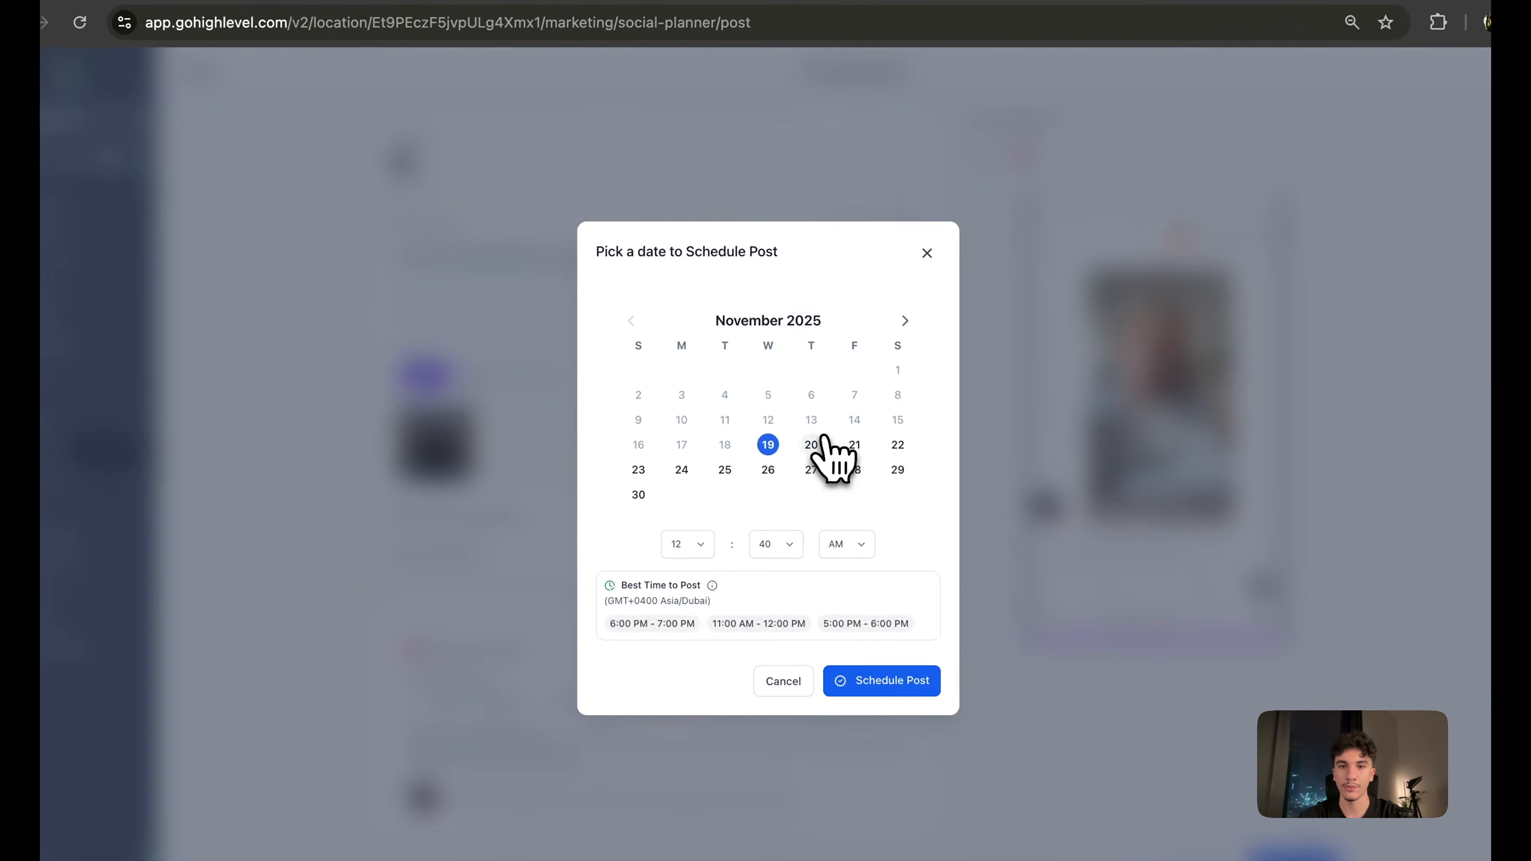
click(813, 443)
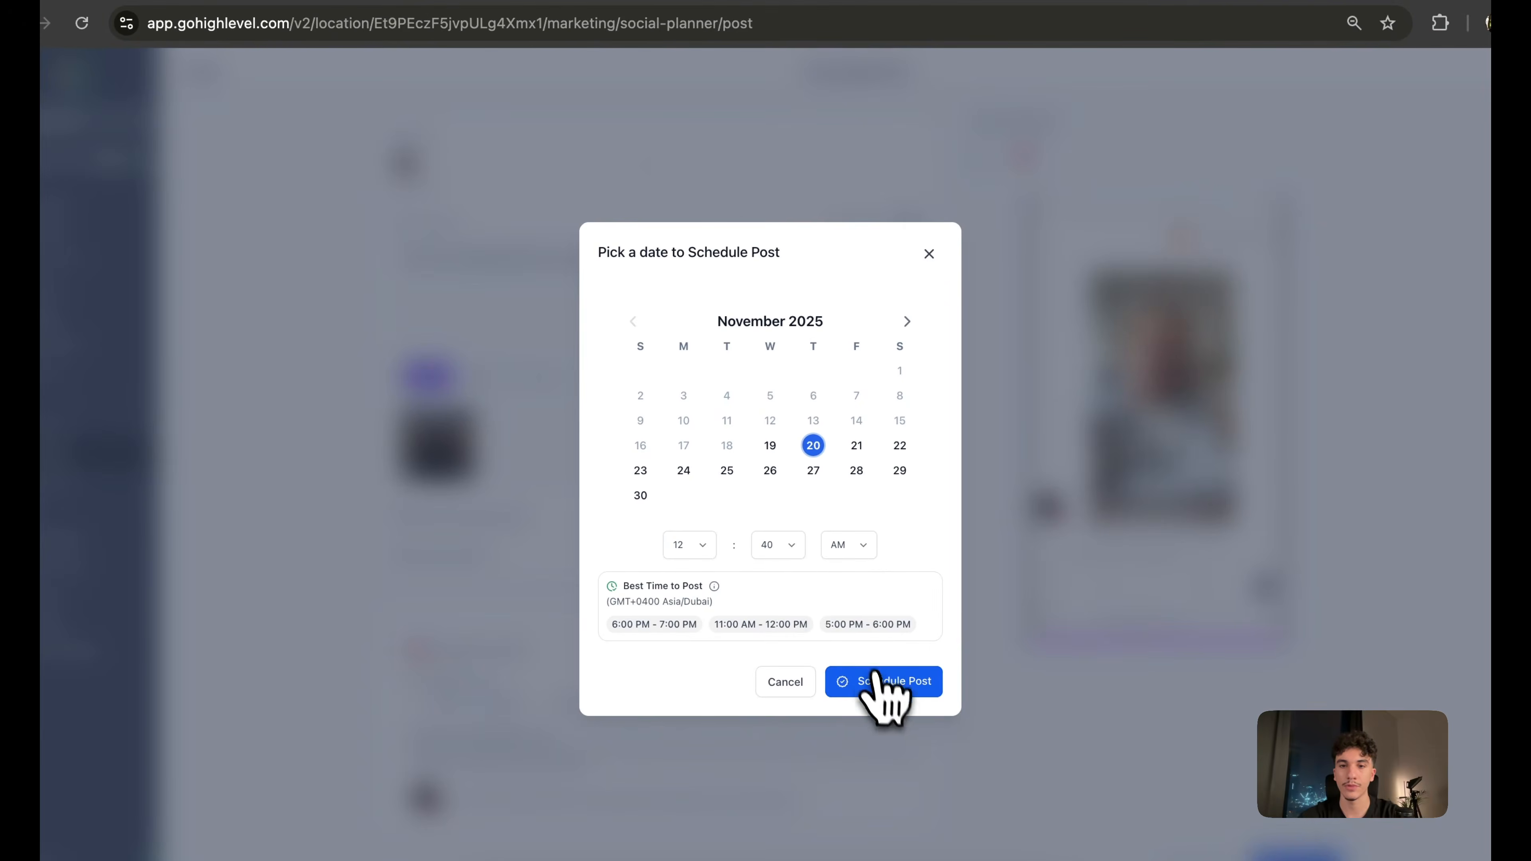
click(880, 680)
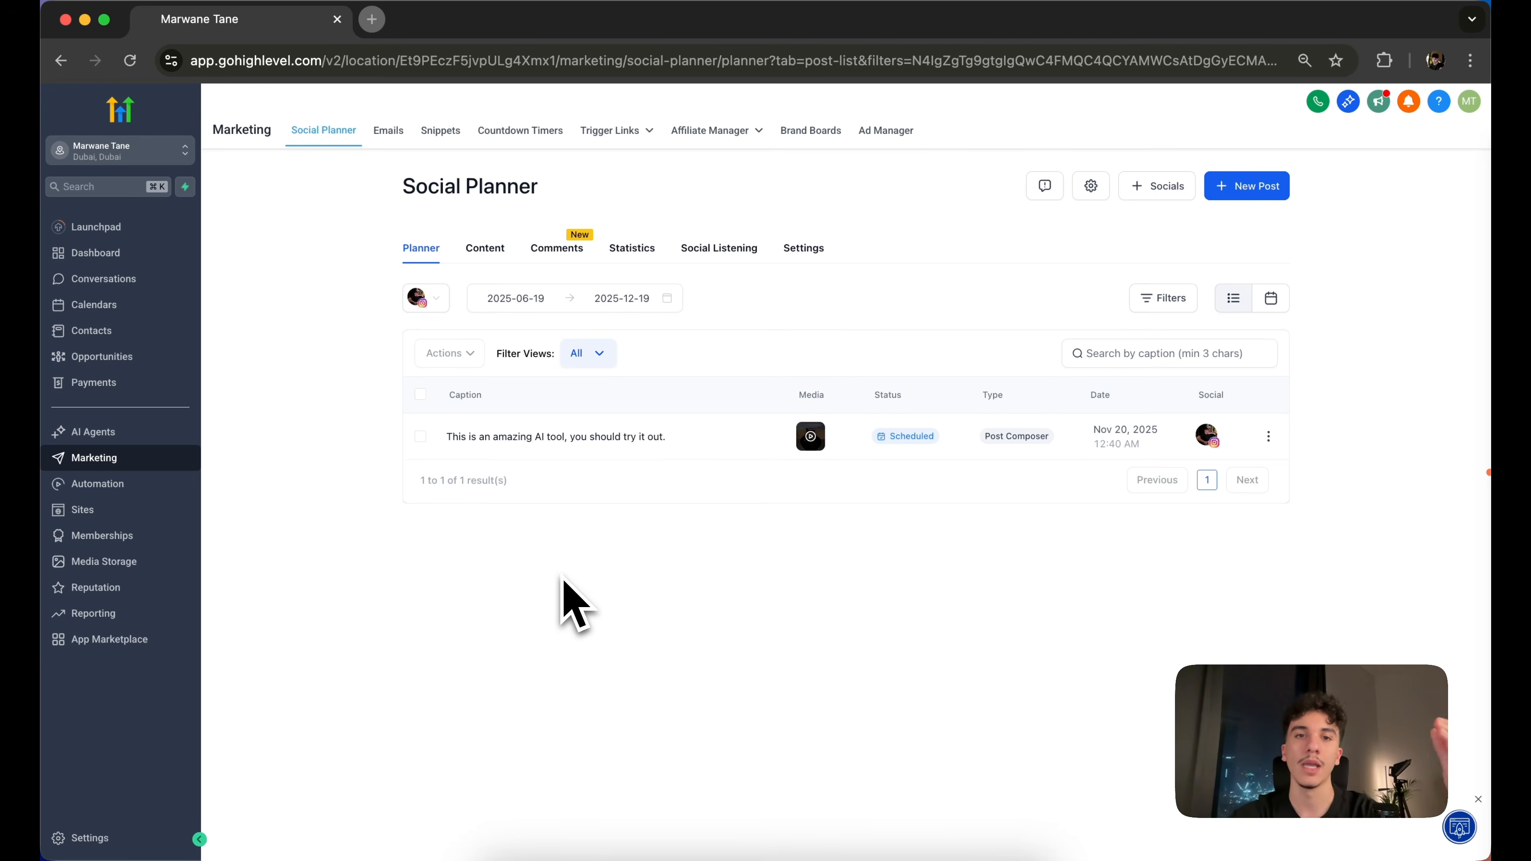
View the Social Planner's content section, Instagram comments and post statistics
click(485, 248)
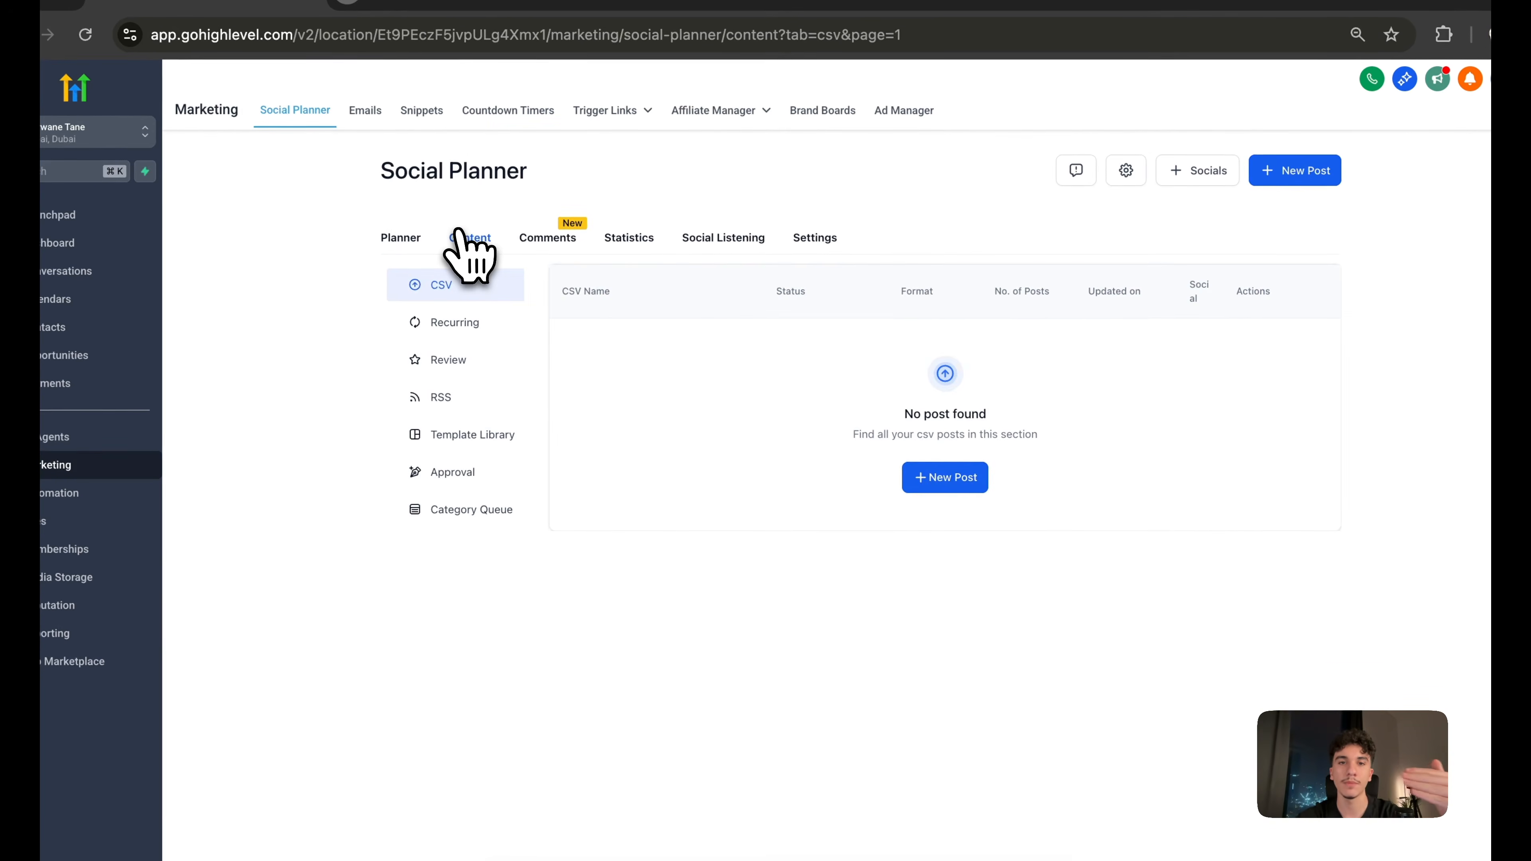
click(534, 244)
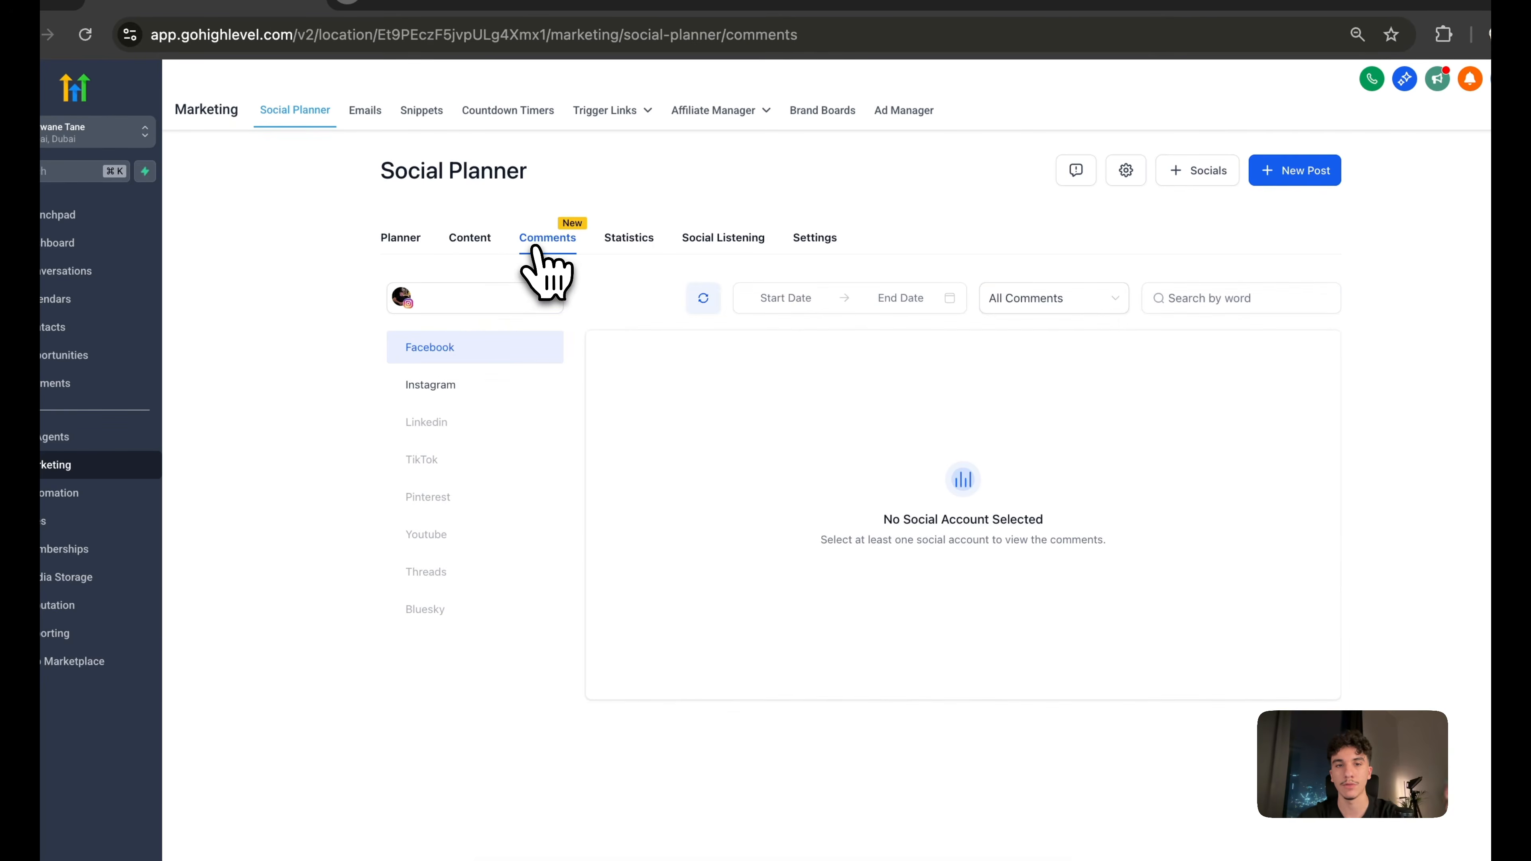
click(468, 384)
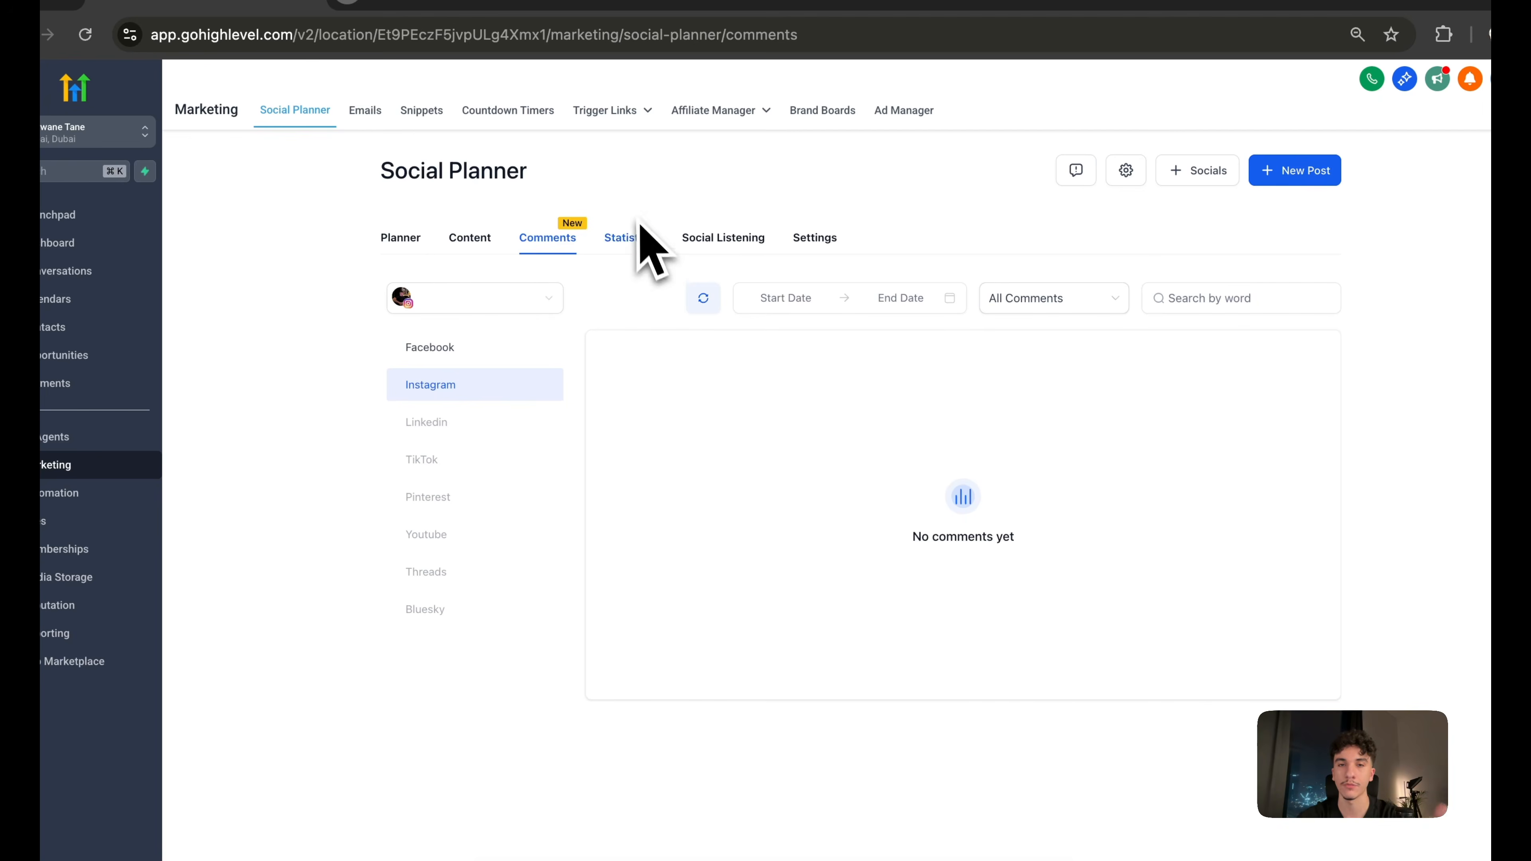
click(624, 238)
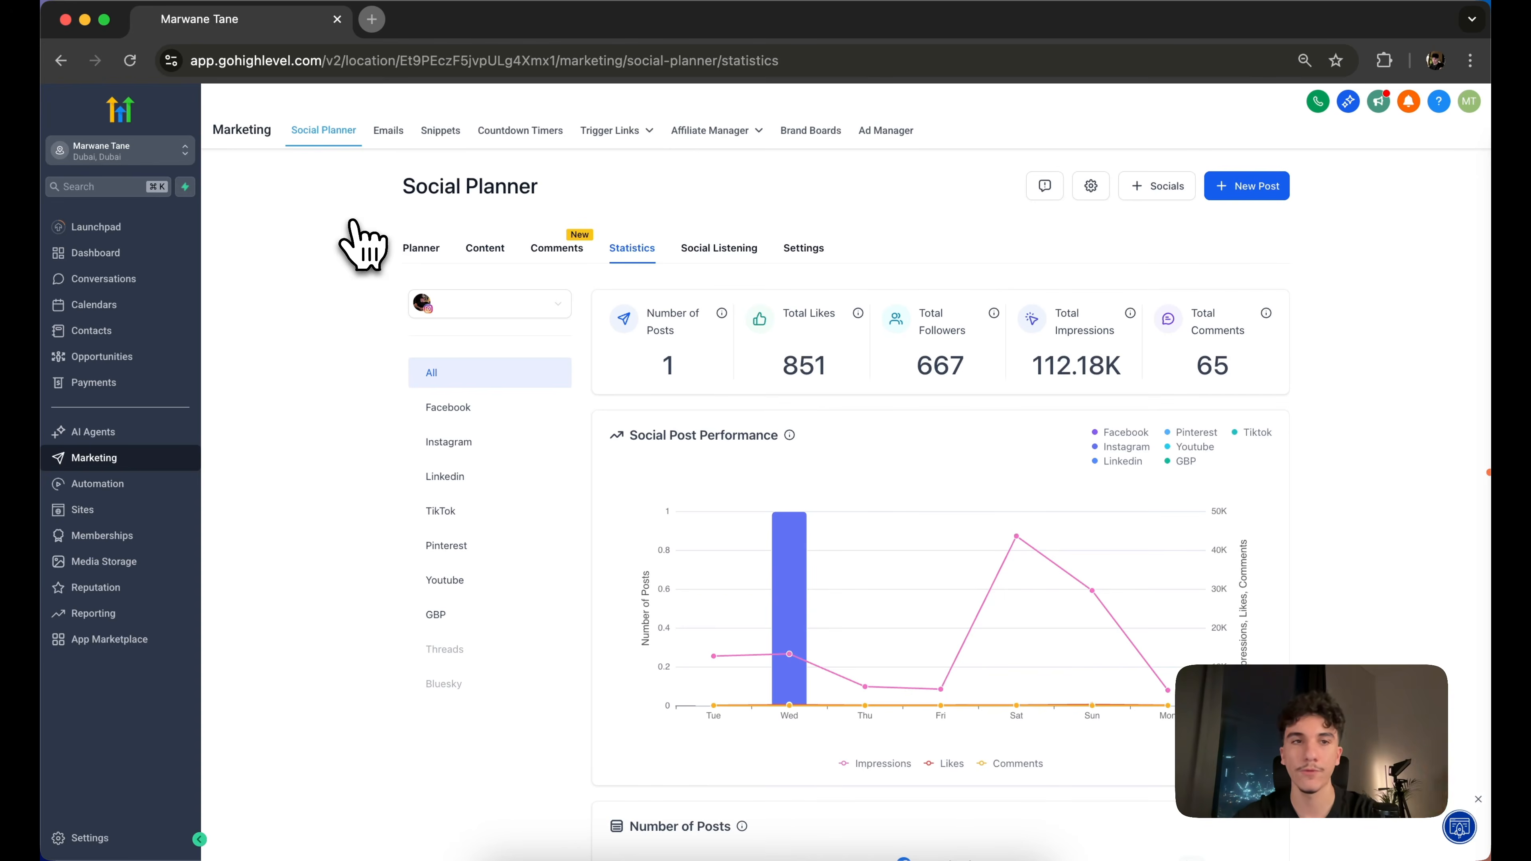
View the conversations inbox and return to the Social Planner's post list
click(120, 278)
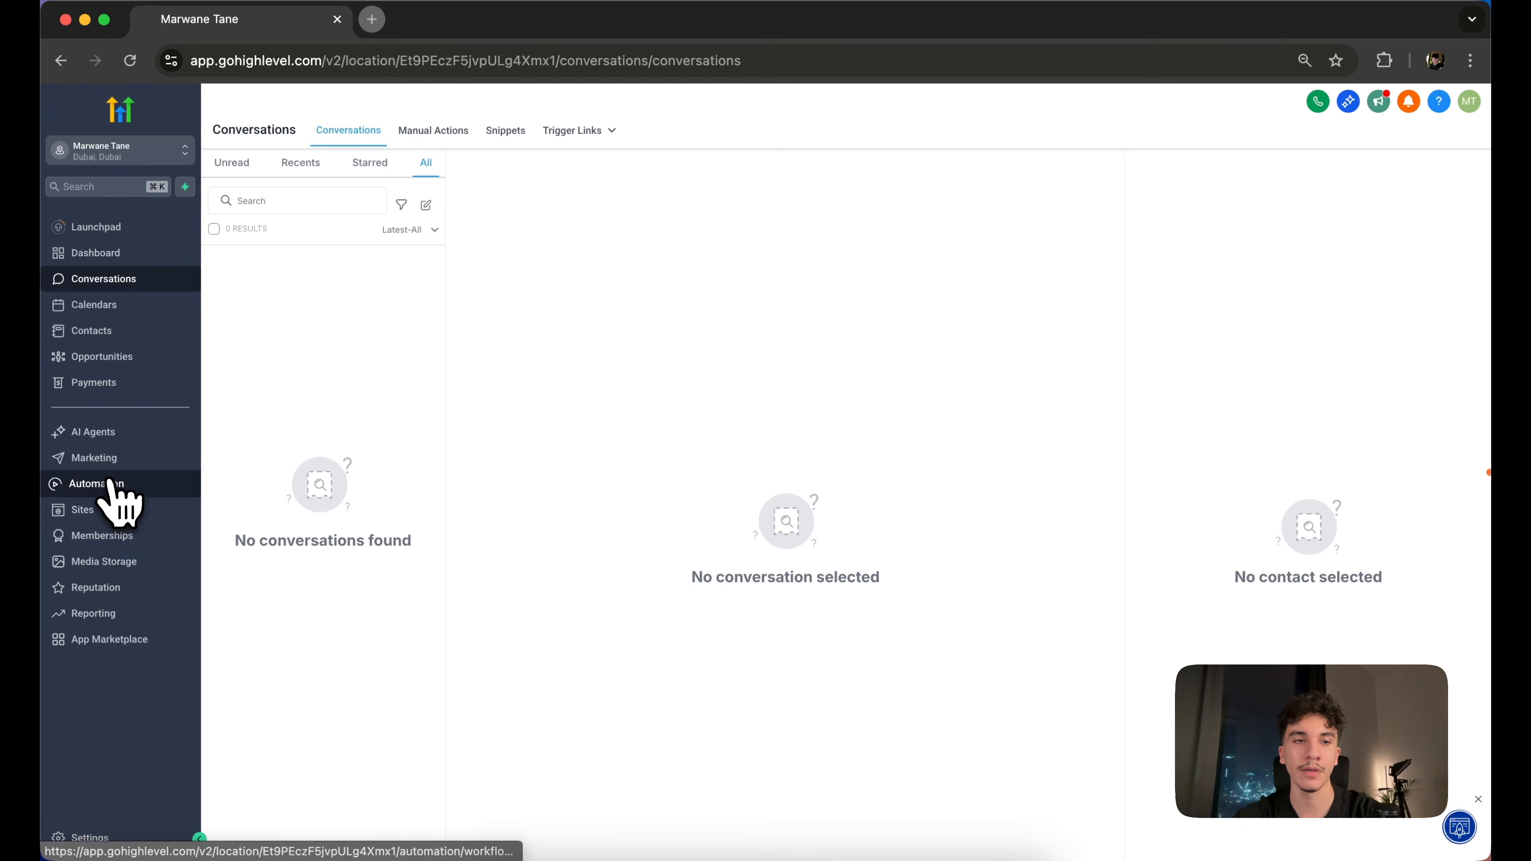
click(96, 458)
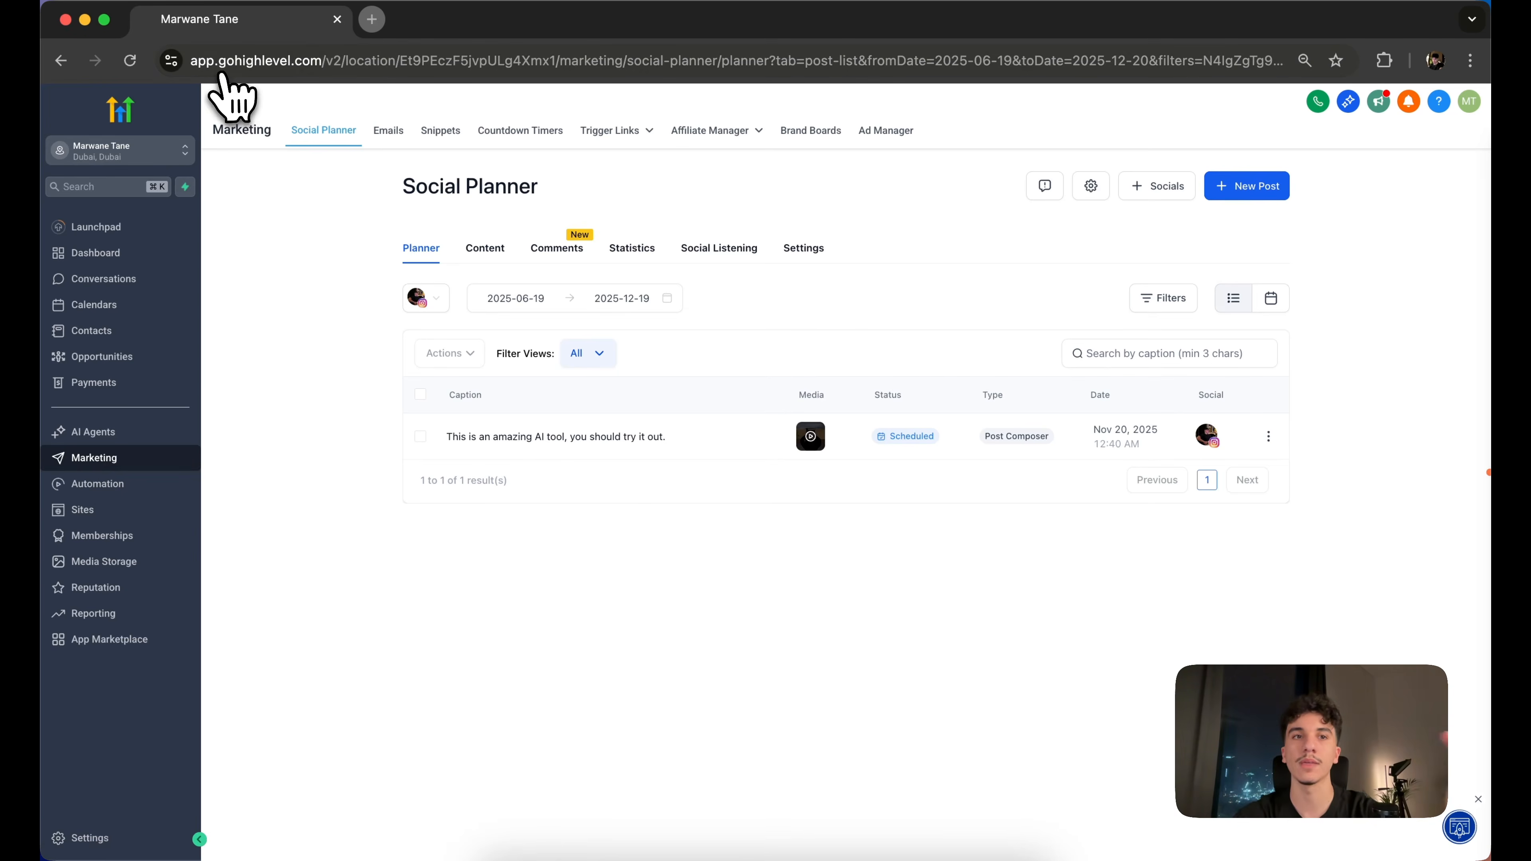
drag(322, 61, 197, 61)
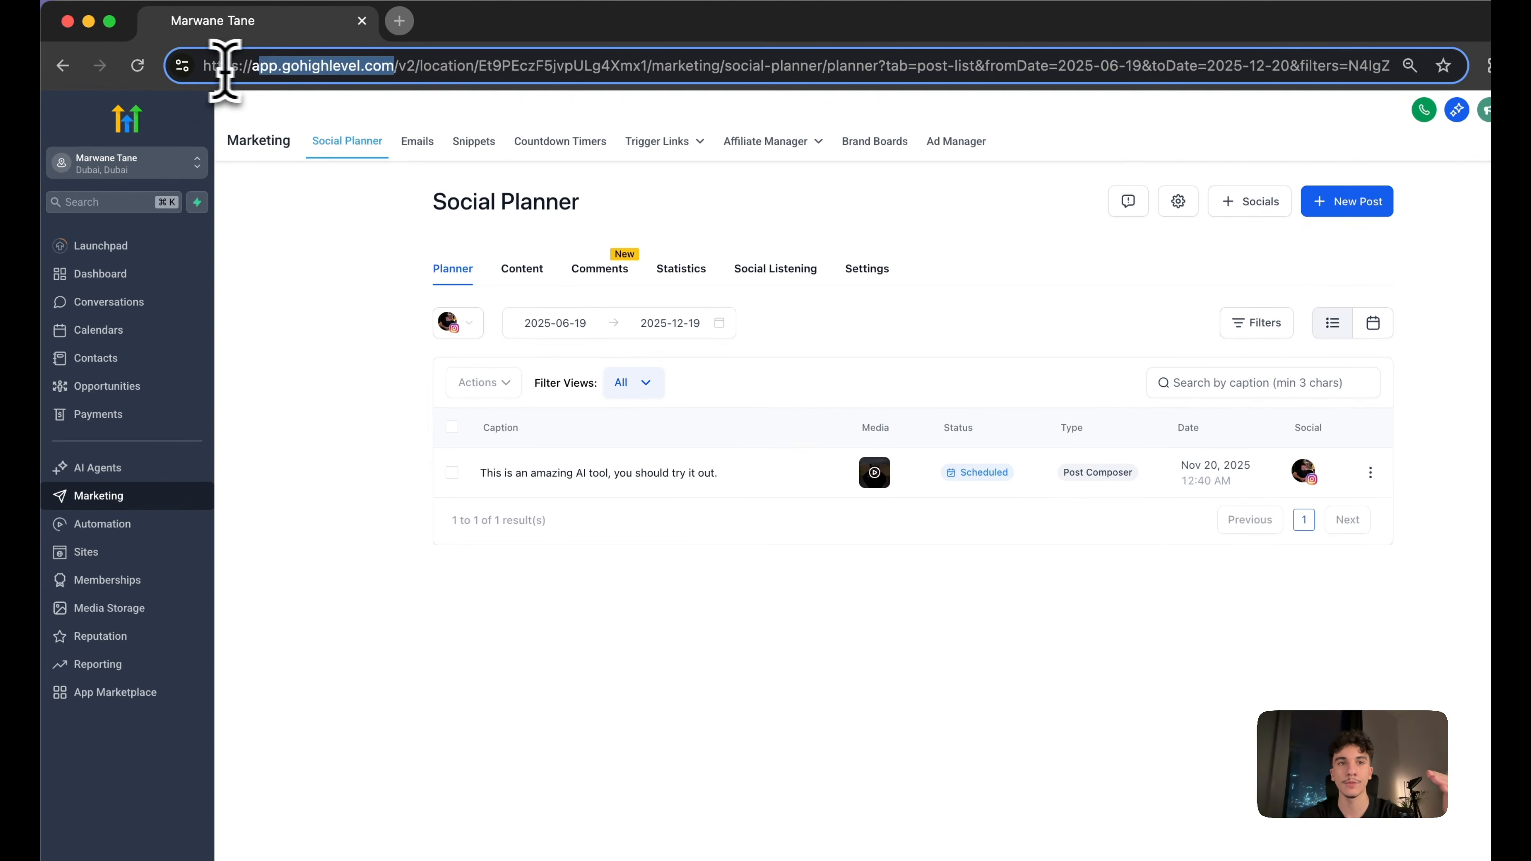
click(291, 291)
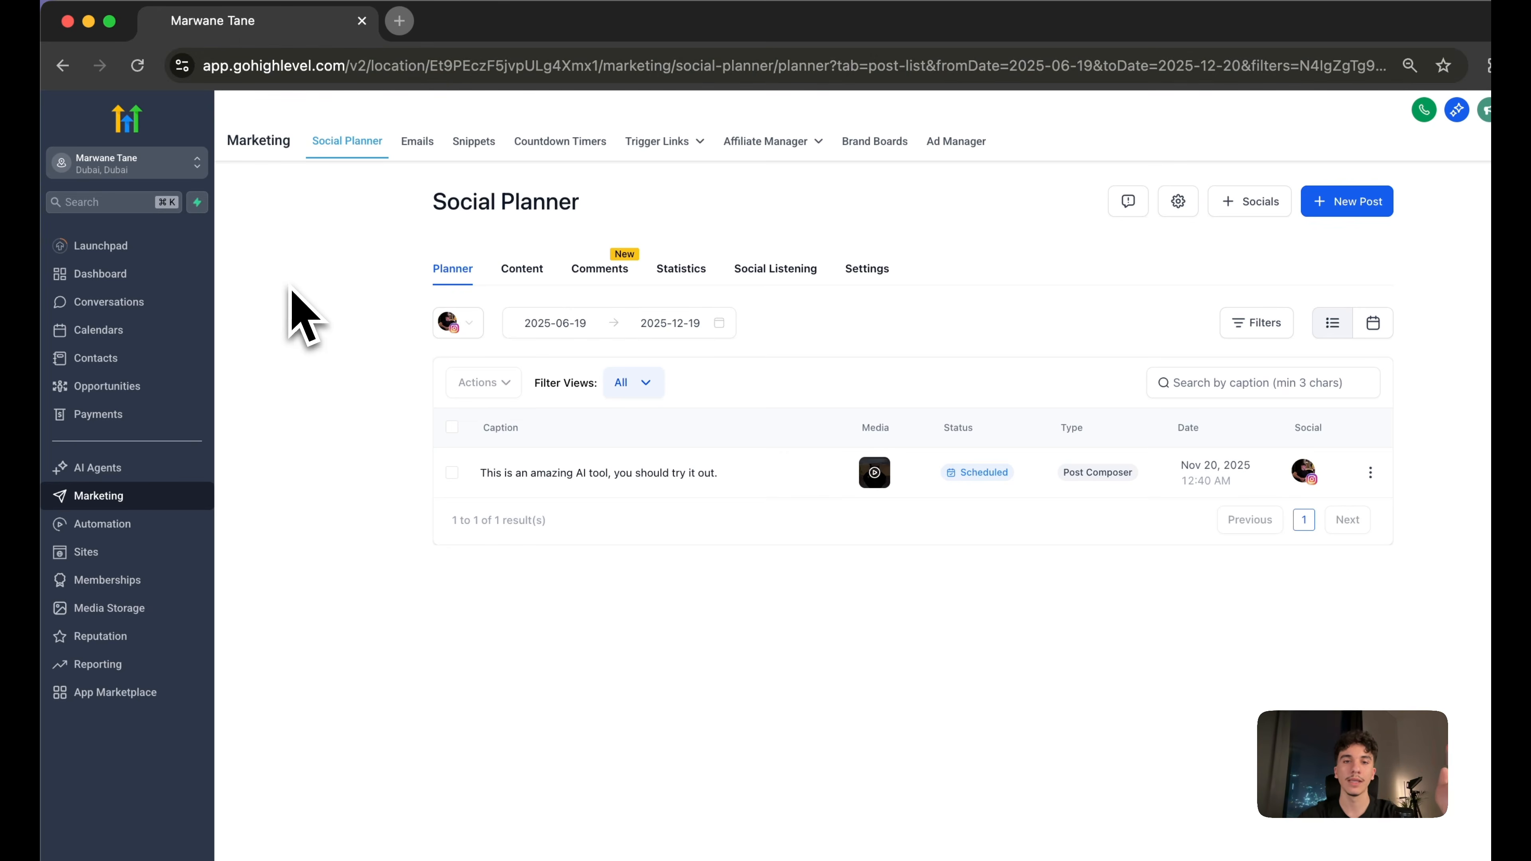